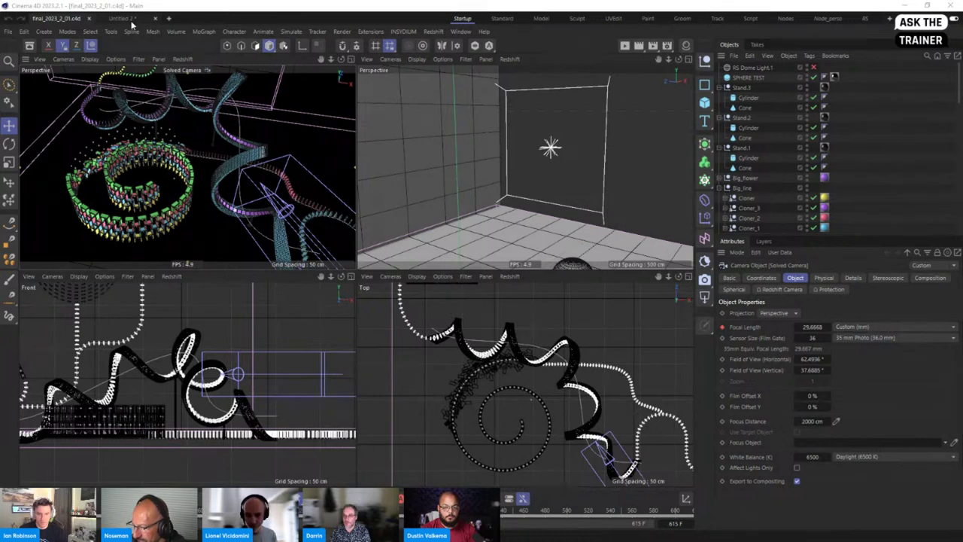
Switch to the Untitled 2 document, add a Plane and enlarge it to about 545 by 485 cm
left_click(124, 18)
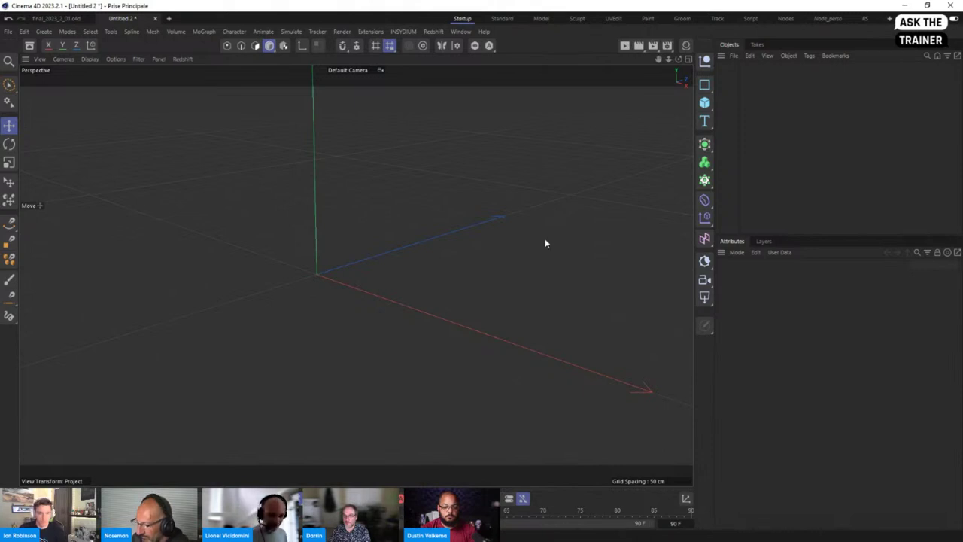
left_click(404, 33)
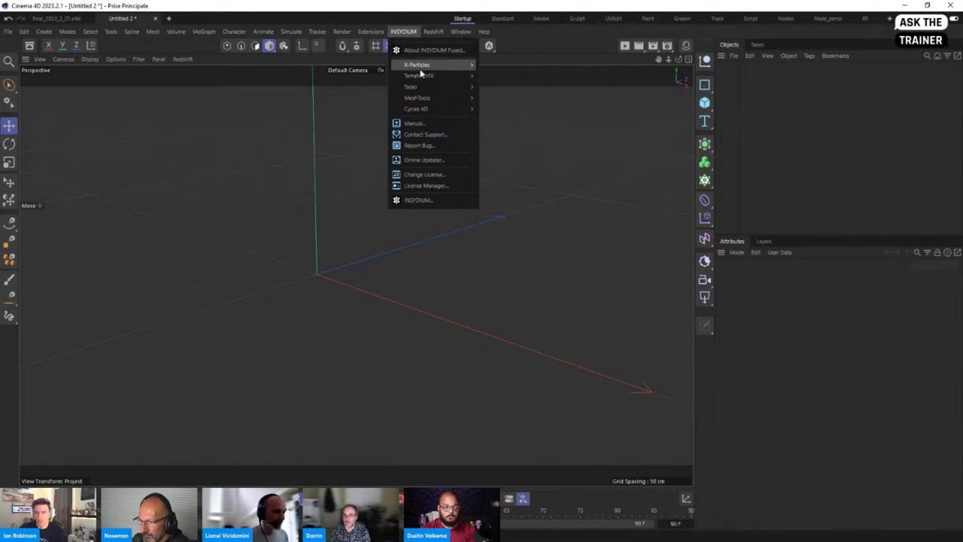
mouse_move(429, 65)
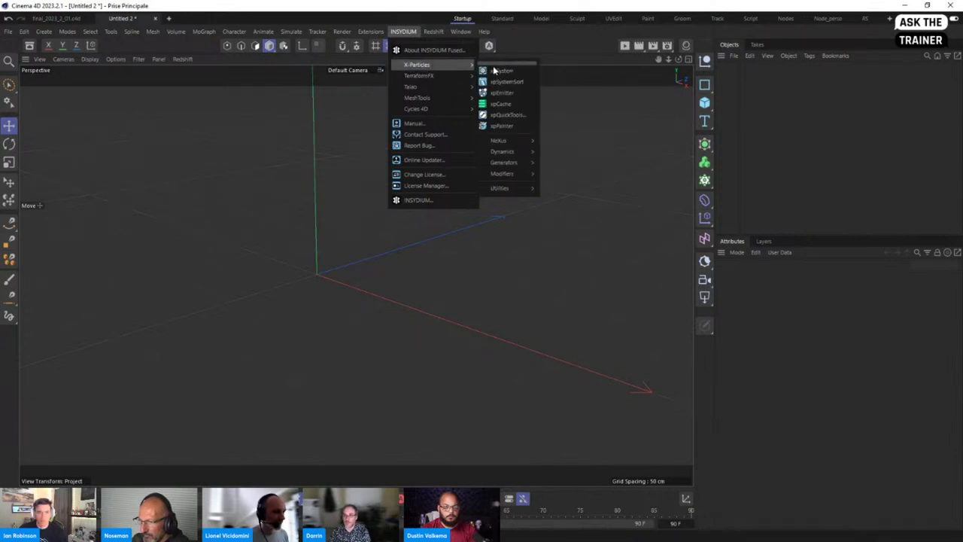
left_click(786, 103)
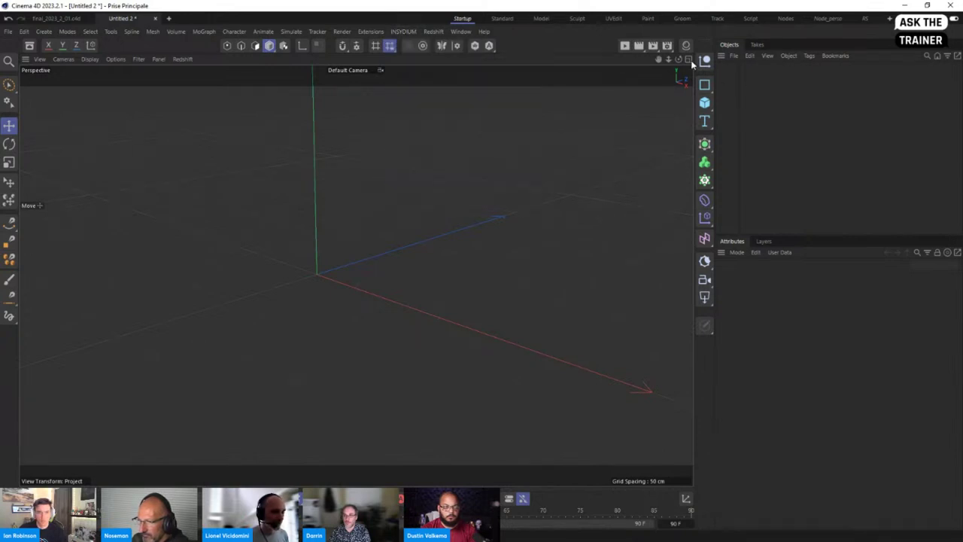
left_click(705, 103)
left_click(742, 134)
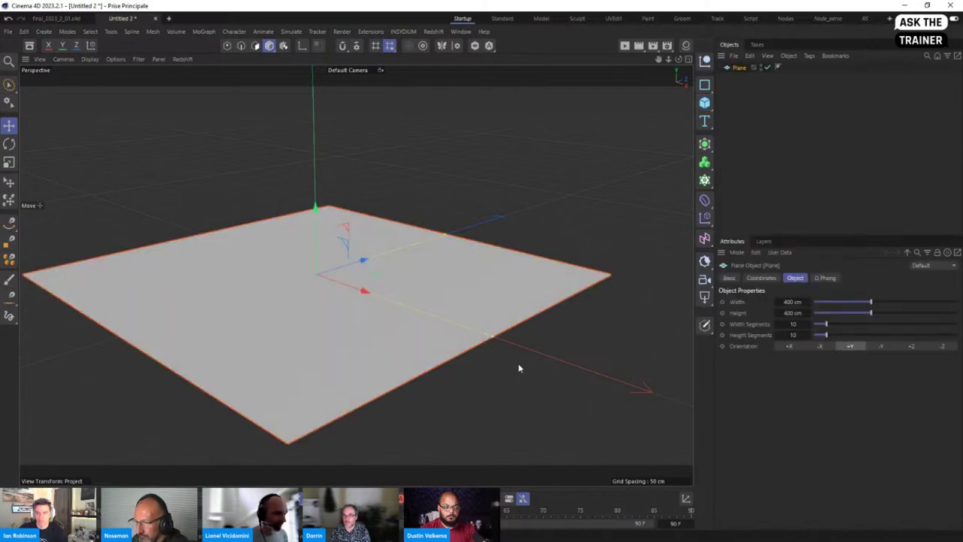
left_click_drag(496, 339, 575, 387)
left_click_drag(455, 242, 463, 220)
mouse_move(483, 272)
left_mouse_down("alt")
mouse_move(505, 253)
mouse_move(496, 297)
mouse_move(469, 268)
left_mouse_up("alt")
Add a Figure primitive standing at the centre of the plane
left_click(704, 102)
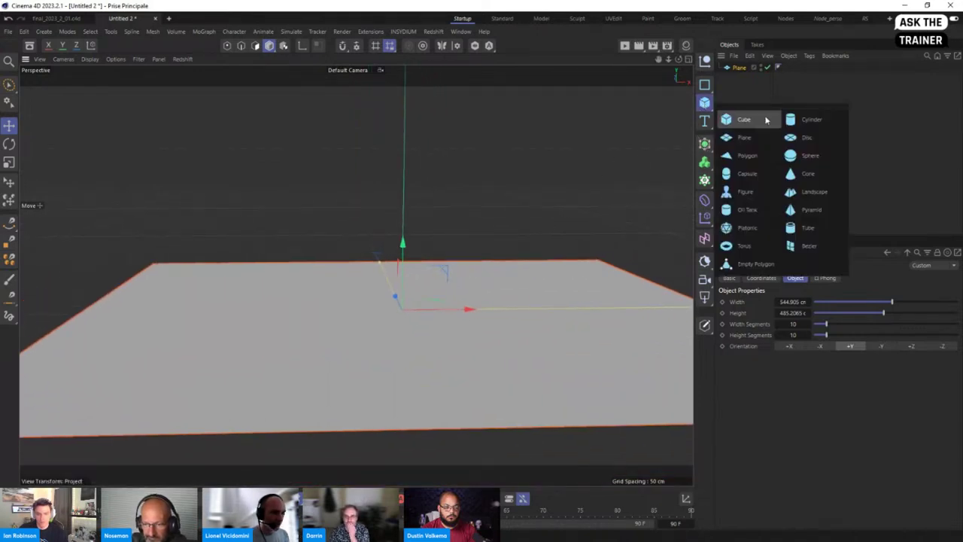
left_click(744, 191)
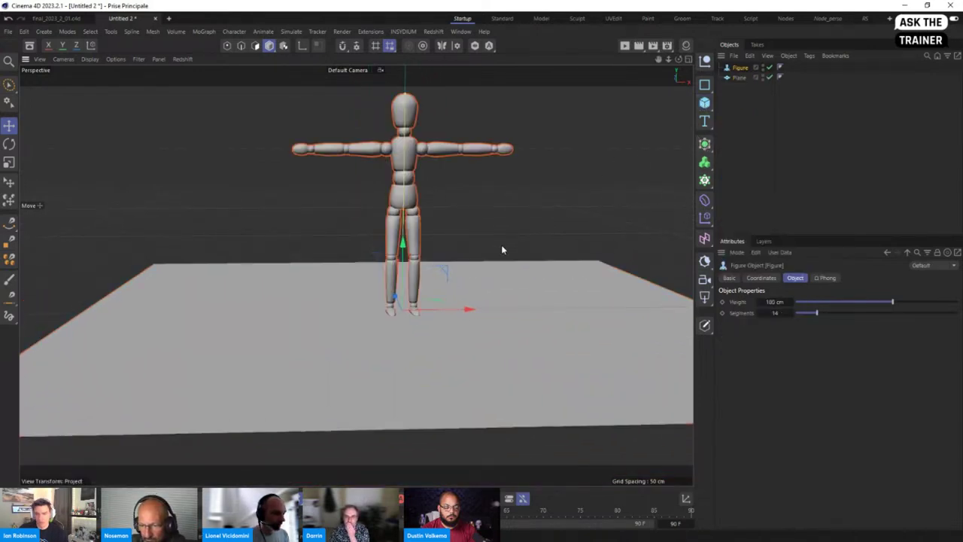
scroll(432, 243, "up", 1)
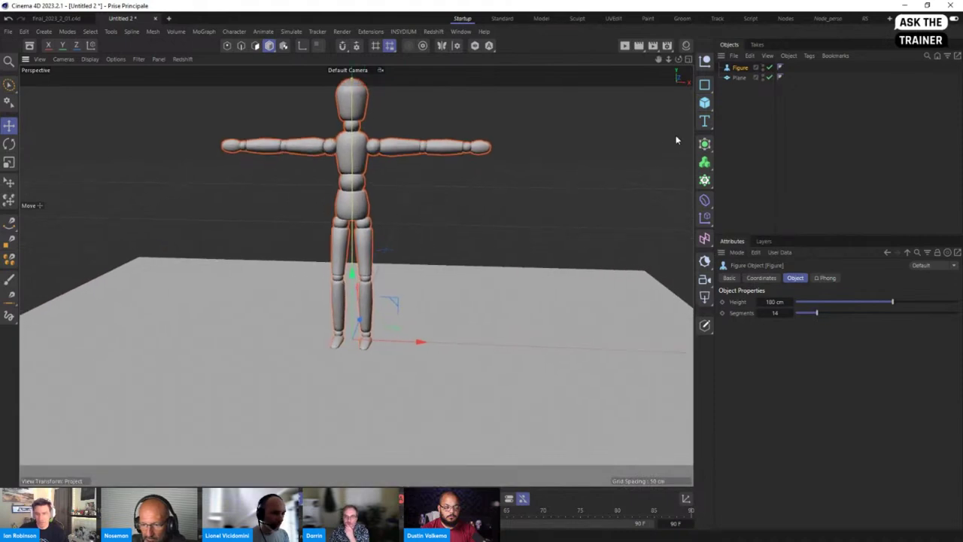
Add a Platonic primitive, place it on the plane beside the figure along X, scale it down and raise it slightly
left_click(704, 104)
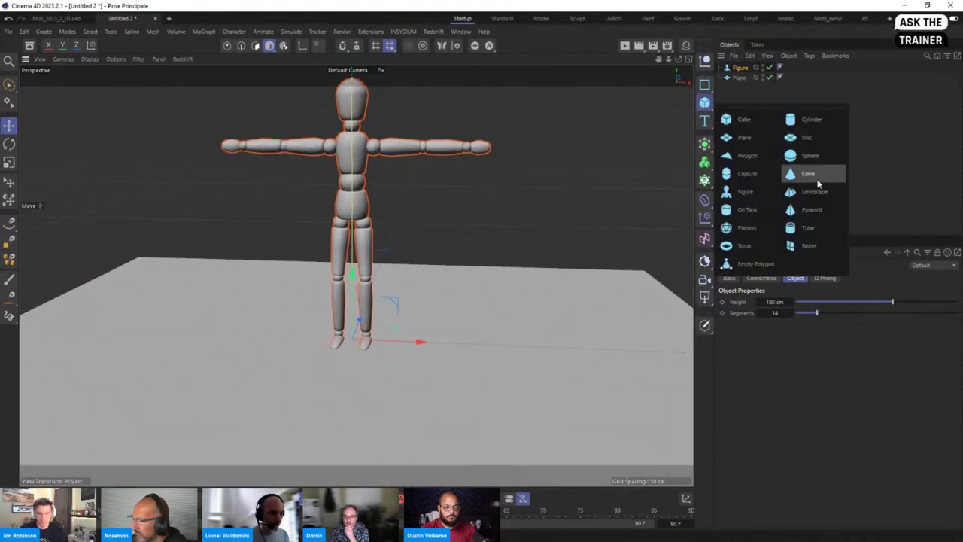
left_click(741, 227)
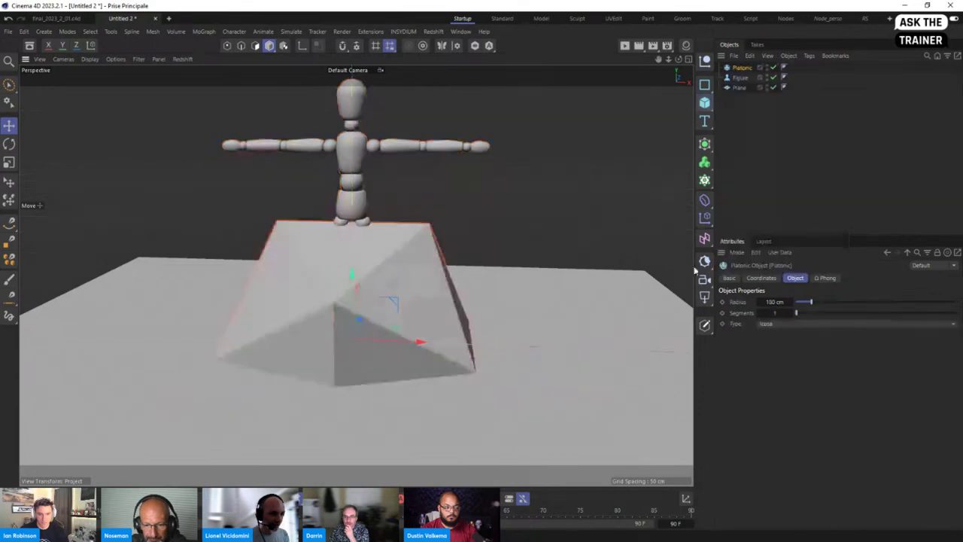
left_click_drag(434, 334, 617, 303)
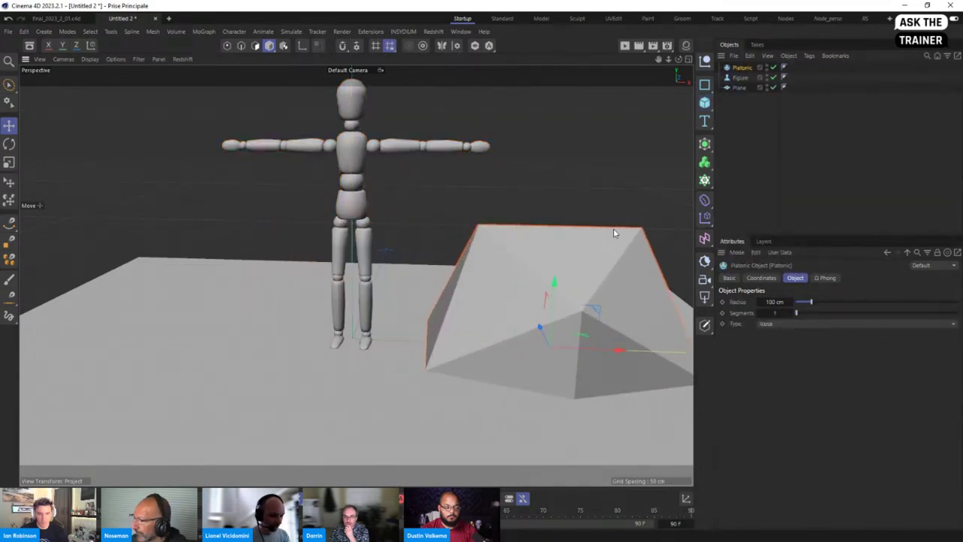
key("t")
key("ctrl+z")
key("e")
left_click_drag(556, 304, 564, 272)
left_click_drag(541, 189, 444, 74, "alt")
Create an X-Particles xpSystem and raise its xpEmitter well above the figure's head
left_click(403, 31)
mouse_move(444, 65)
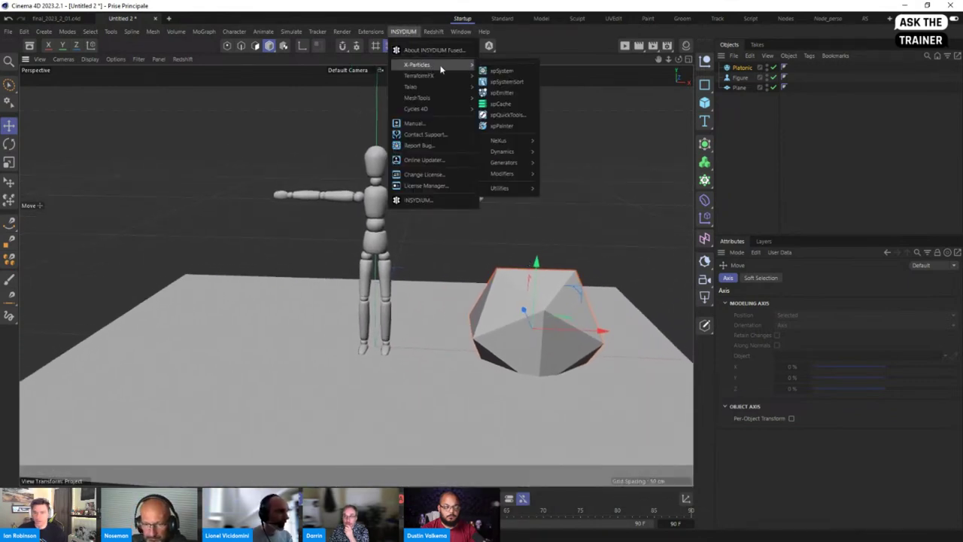
left_click(502, 71)
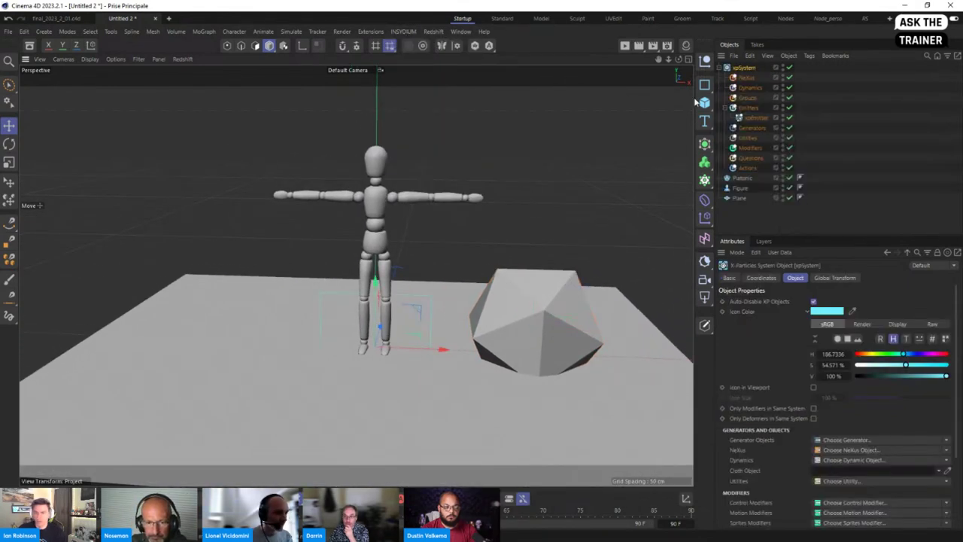
left_click(756, 118)
left_click_drag(379, 319, 415, 77)
scroll(455, 156, "down", 3)
left_click_drag(446, 167, 401, 71, "alt")
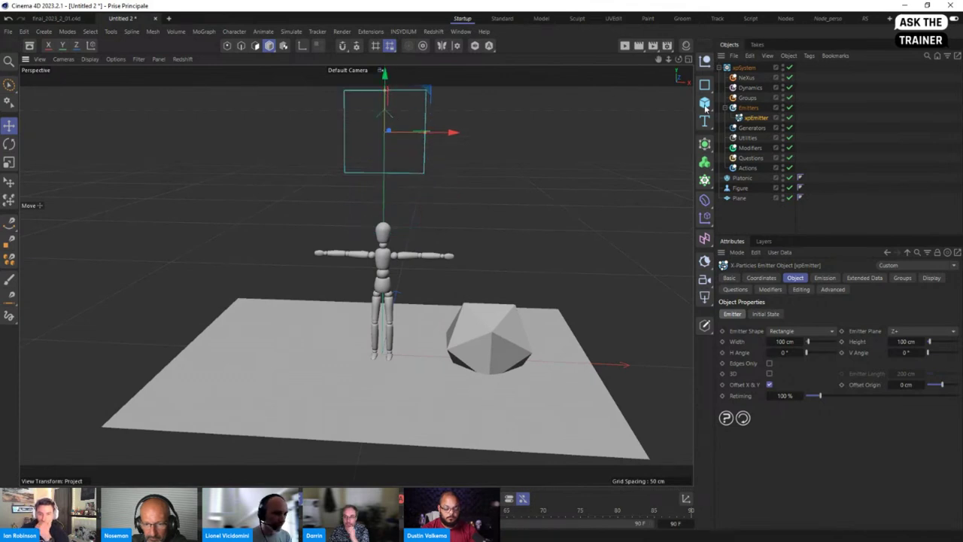
Set the emitter shape to Box and stretch it to about 556 cm in X and 228 cm in Y, deepening it in Z
left_click(910, 331)
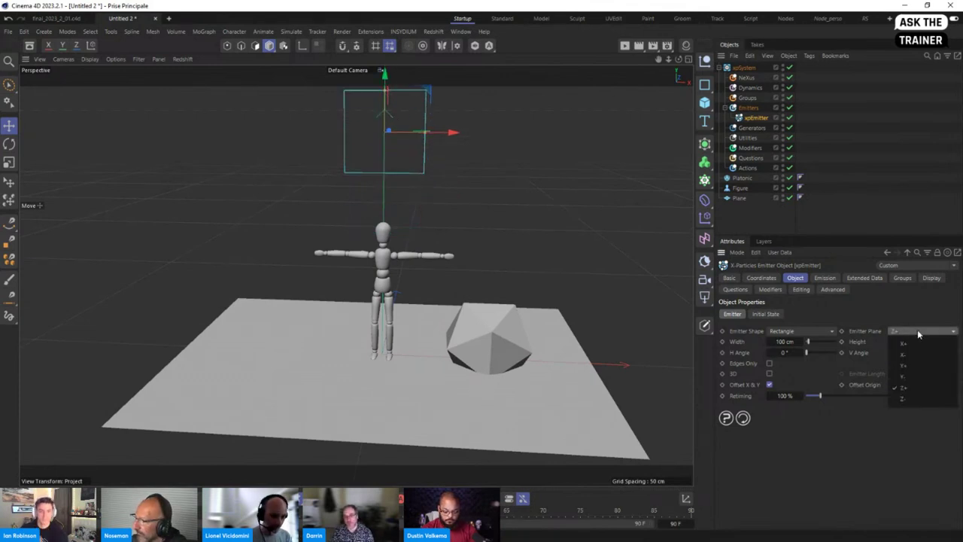
left_click(903, 387)
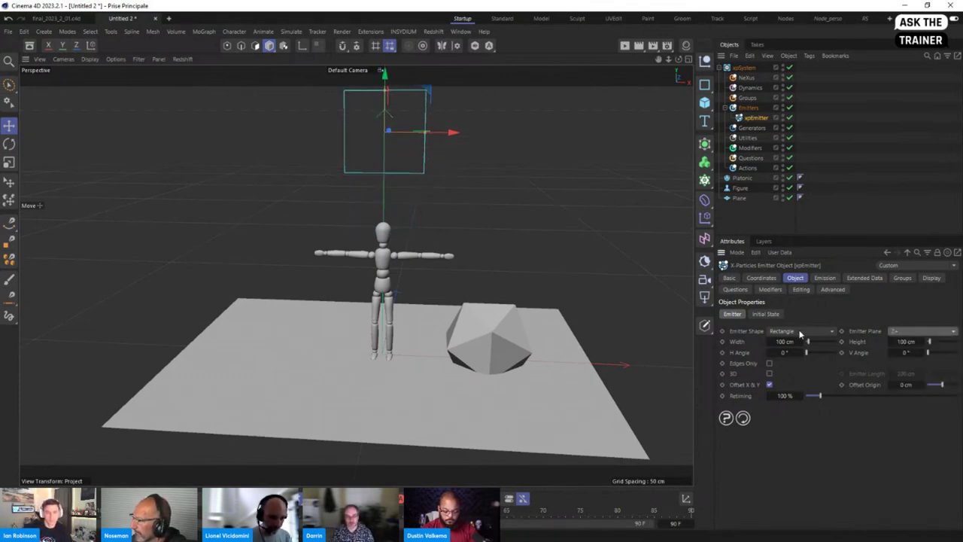
left_click(785, 331)
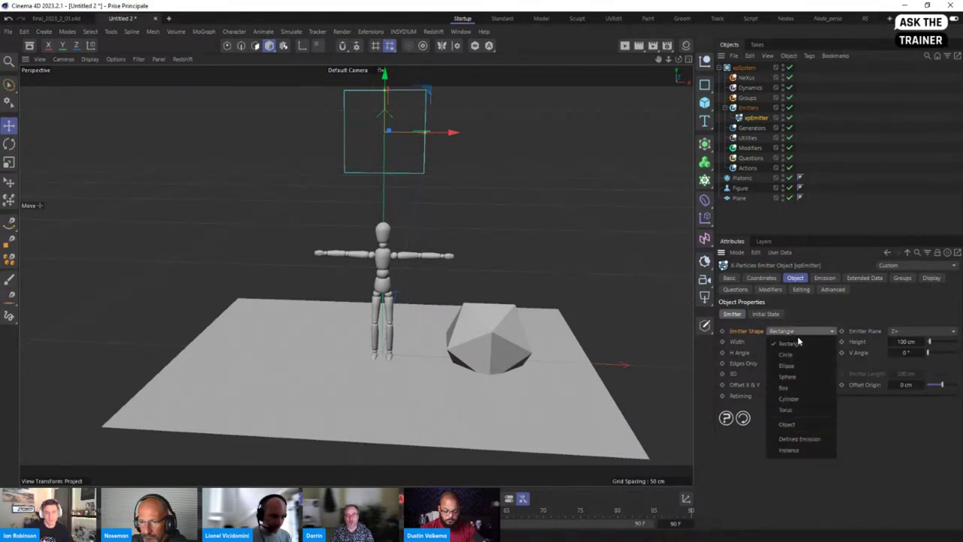
left_click(784, 387)
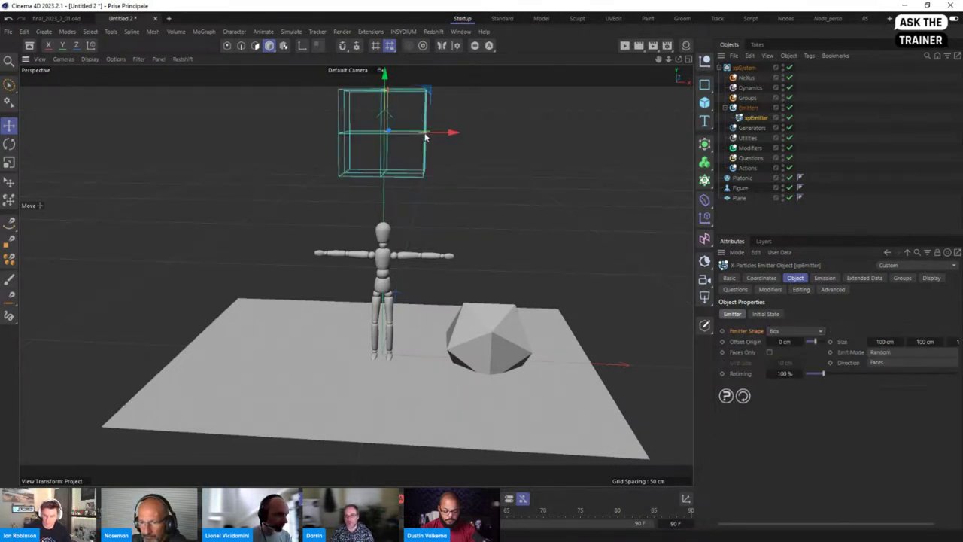
left_click_drag(425, 137, 623, 127)
left_click_drag(526, 147, 392, 167, "alt")
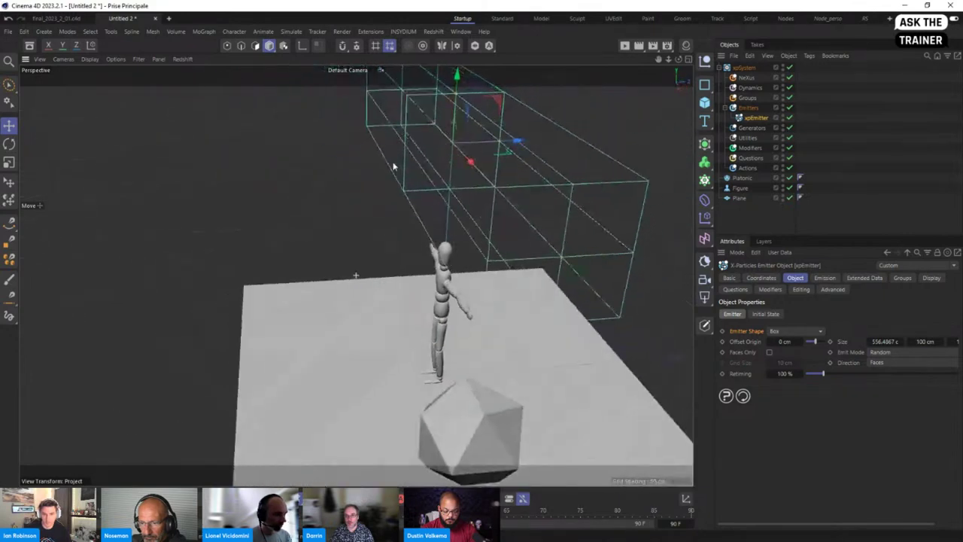
left_click_drag(499, 146, 343, 155)
left_click_drag(348, 197, 468, 199)
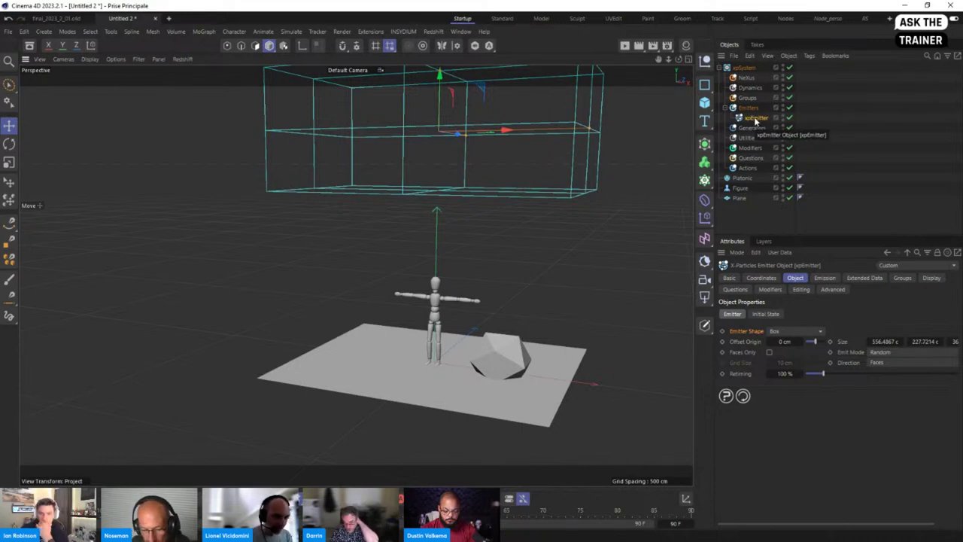
Set the emitter's particle emission speed to 0 cm
left_click(823, 278)
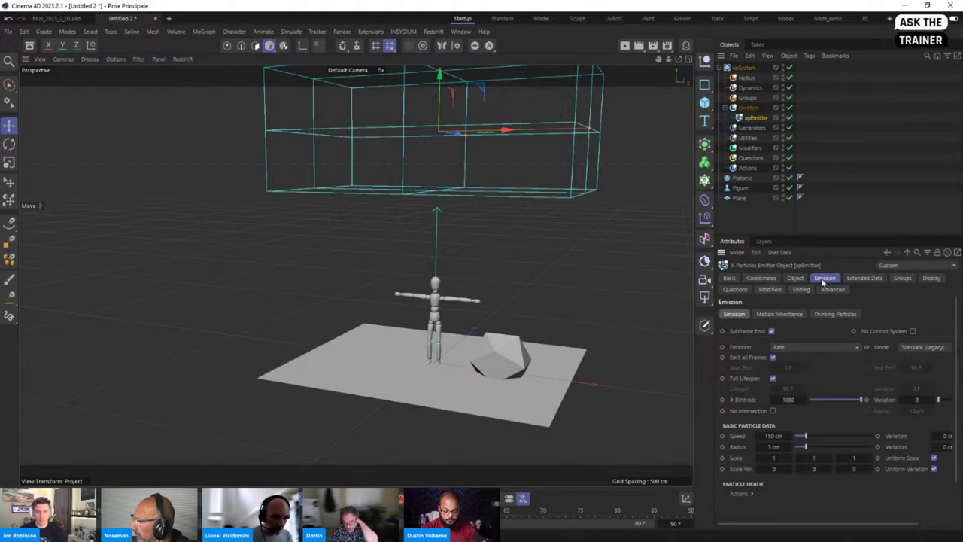
left_click(761, 437)
type("0")
key("Return")
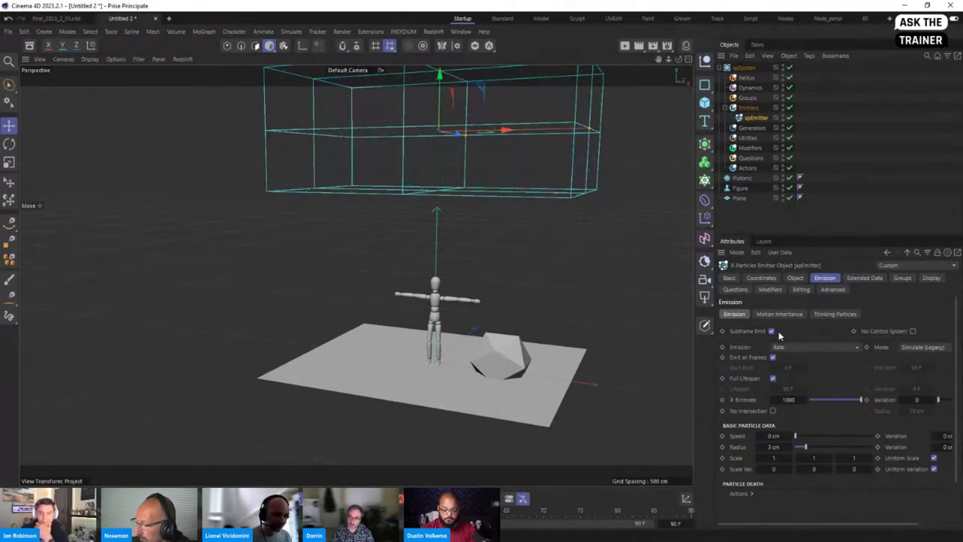
Add an xpGravity motion modifier to the particle system and play the simulation
left_click(749, 148)
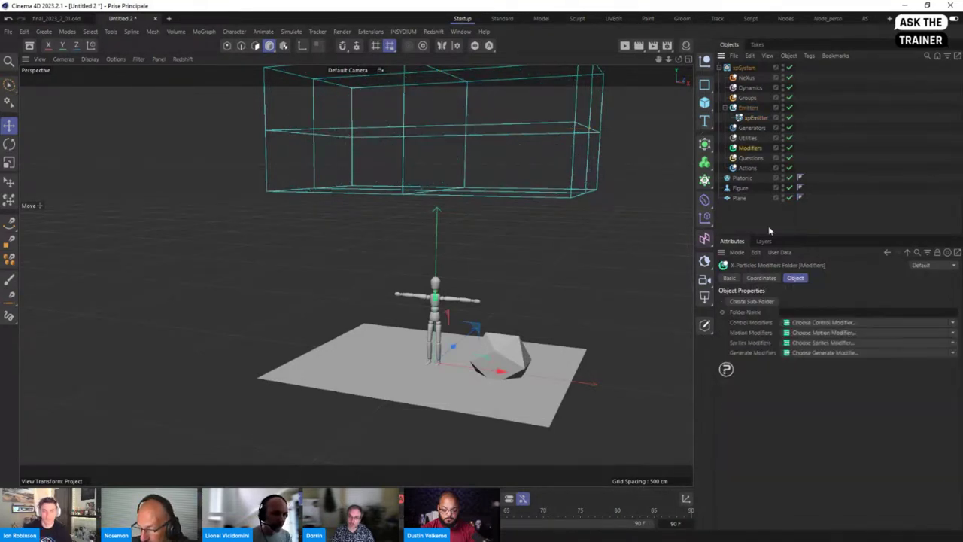
left_click(811, 333)
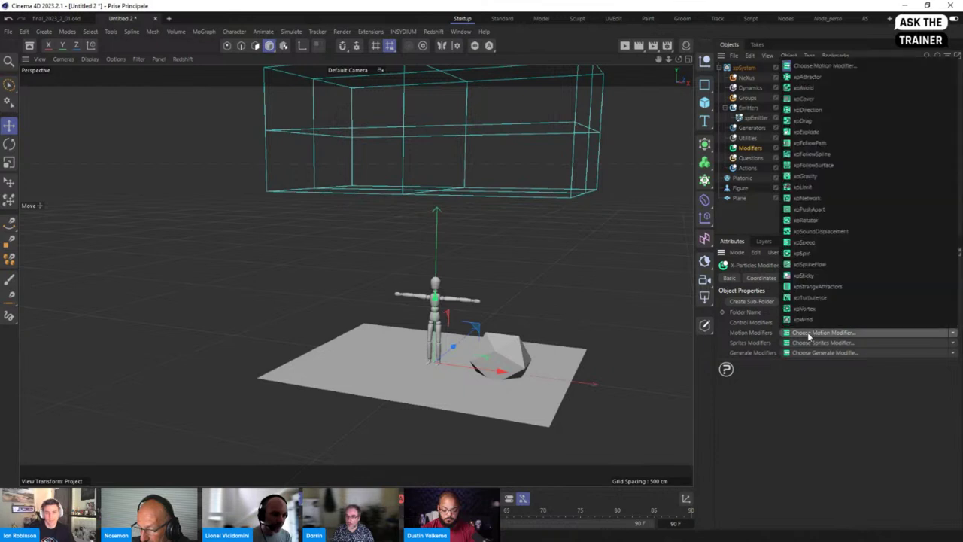
left_click(805, 176)
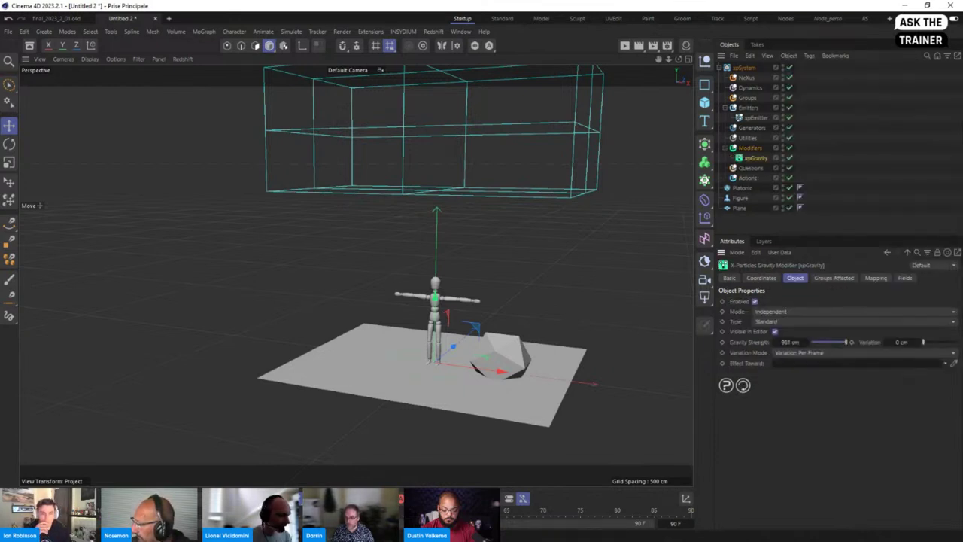
key("F8")
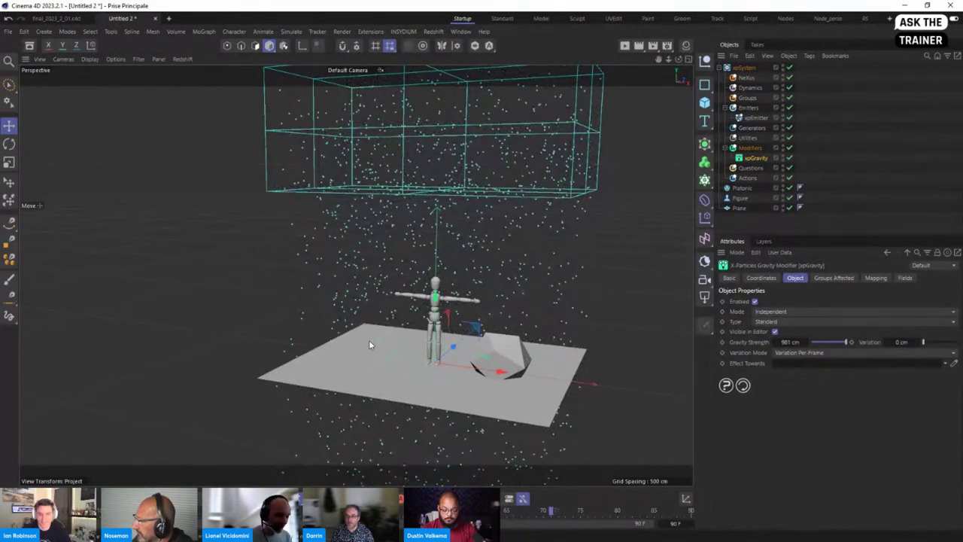
Scale up the ground plane so it extends well beyond the falling particles
left_click_drag(394, 315, 393, 355, "alt")
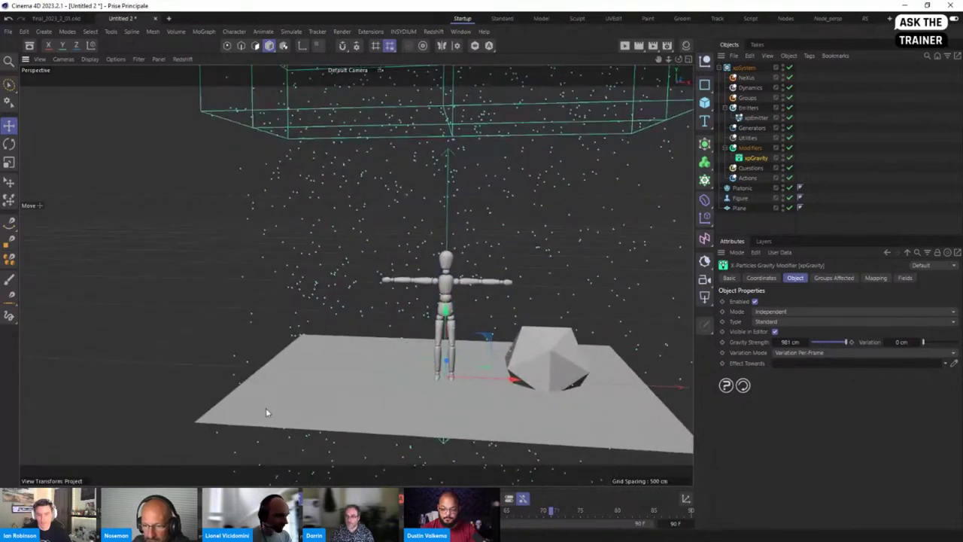
left_click(338, 399)
key("t")
left_click_drag(344, 403, 608, 252)
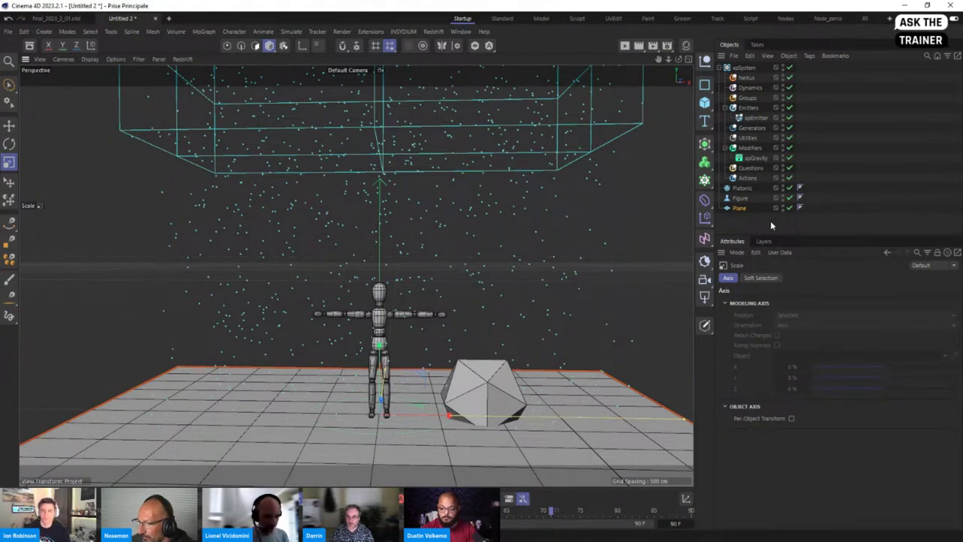
Group the Platonic, Figure and Plane under a Connect generator with Weld turned off
left_click(741, 187, "shift")
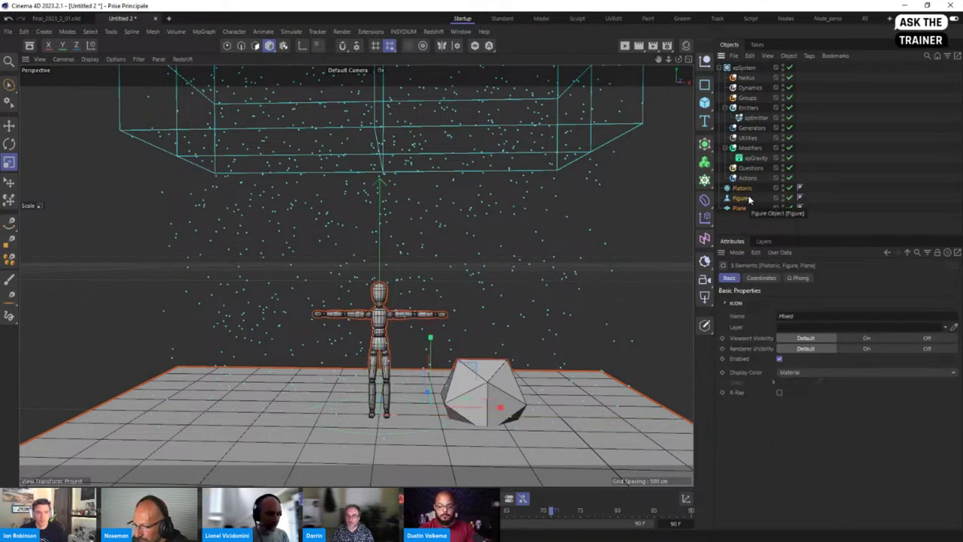
left_click(705, 143)
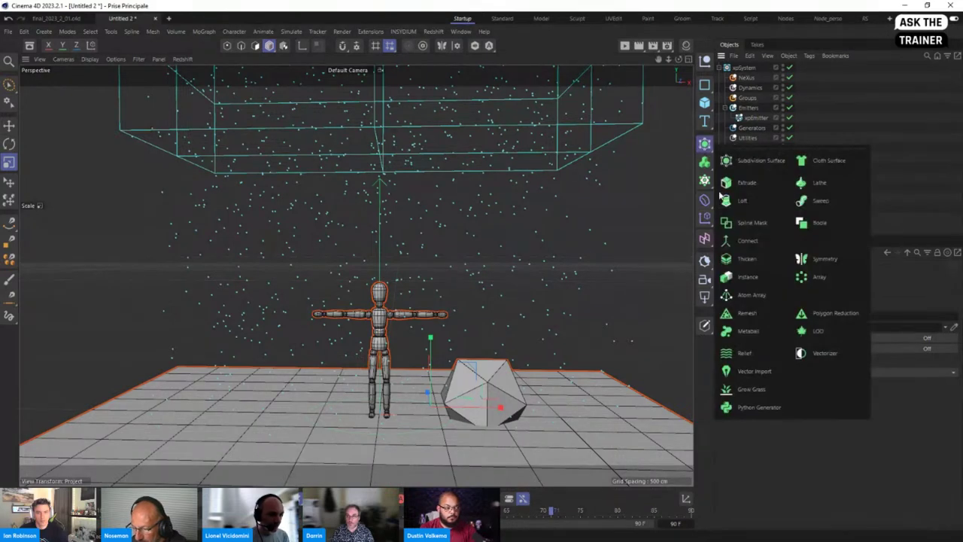
left_click(752, 240, "alt")
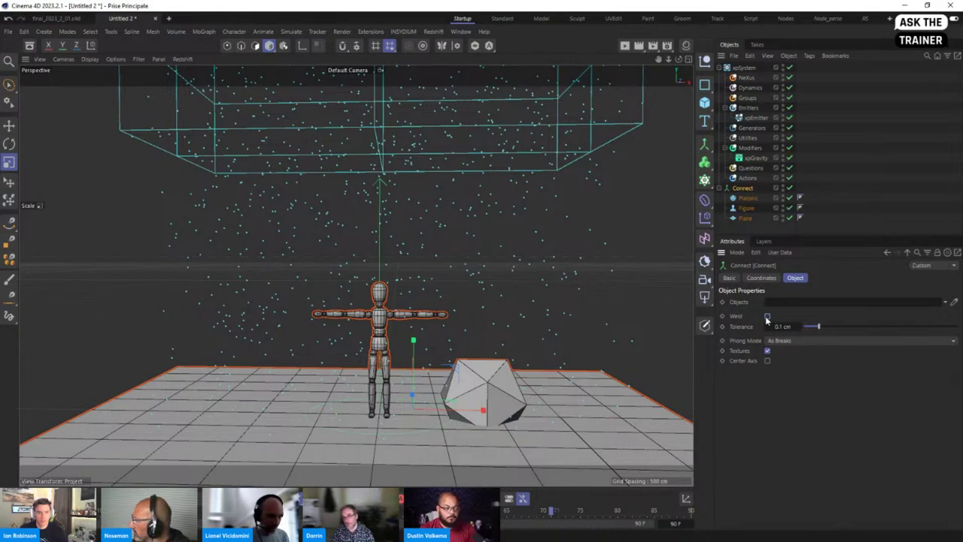
Add an INSYDIUM xpCollider tag to the Connect generator that groups the Platonic, Figure and Plane
right_click(745, 192)
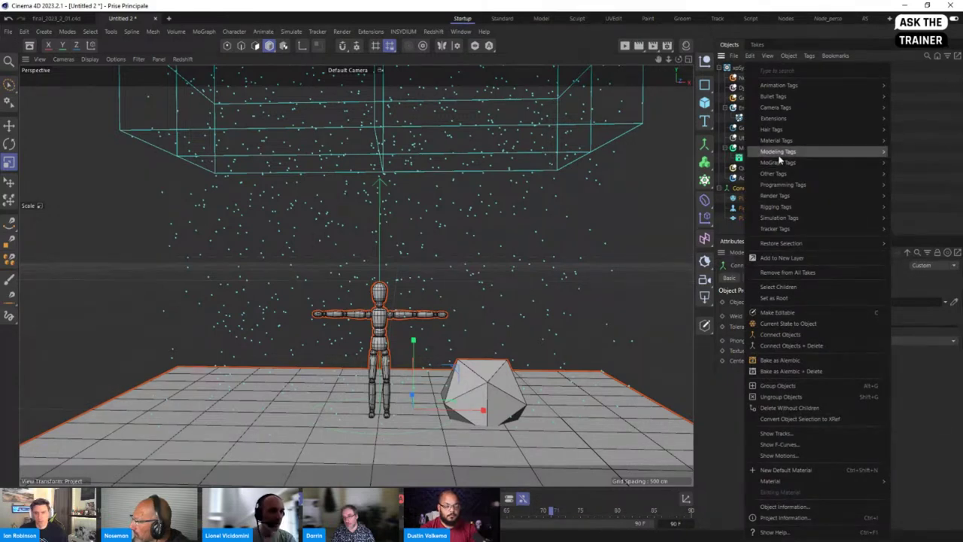
mouse_move(790, 206)
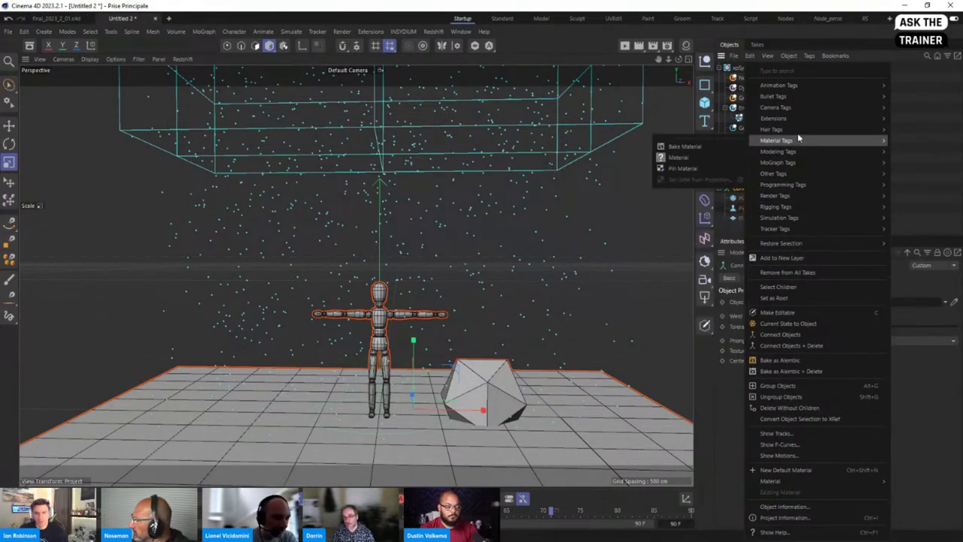
mouse_move(773, 180)
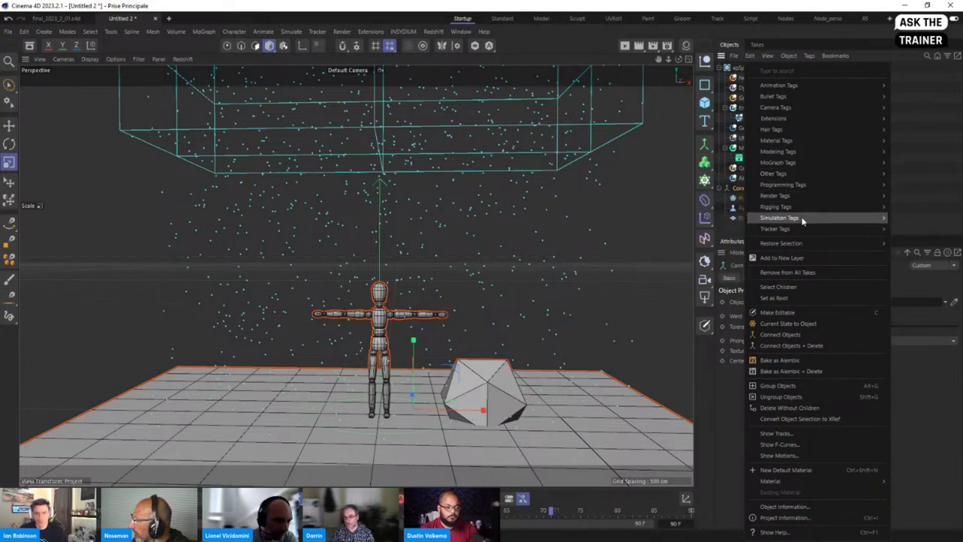
mouse_move(801, 228)
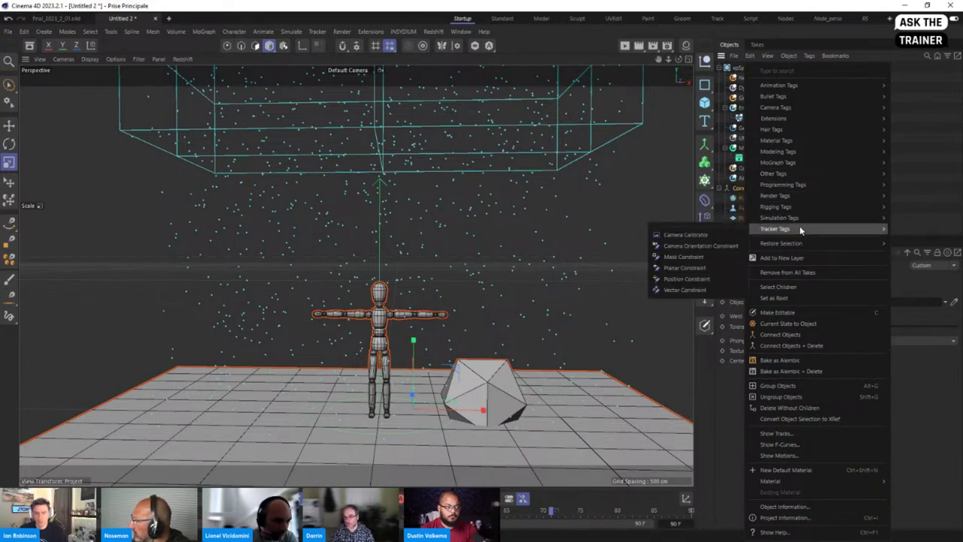
mouse_move(808, 117)
mouse_move(916, 122)
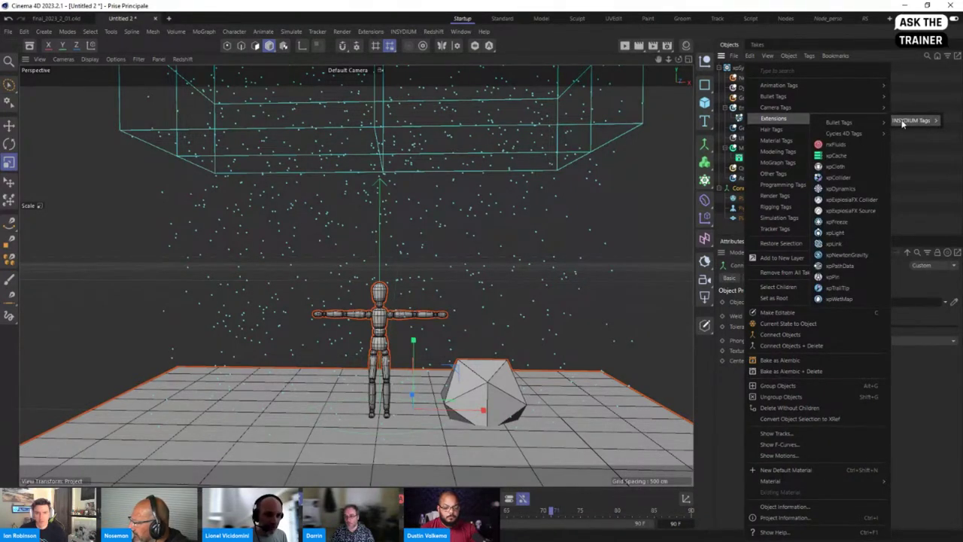
left_click(842, 177)
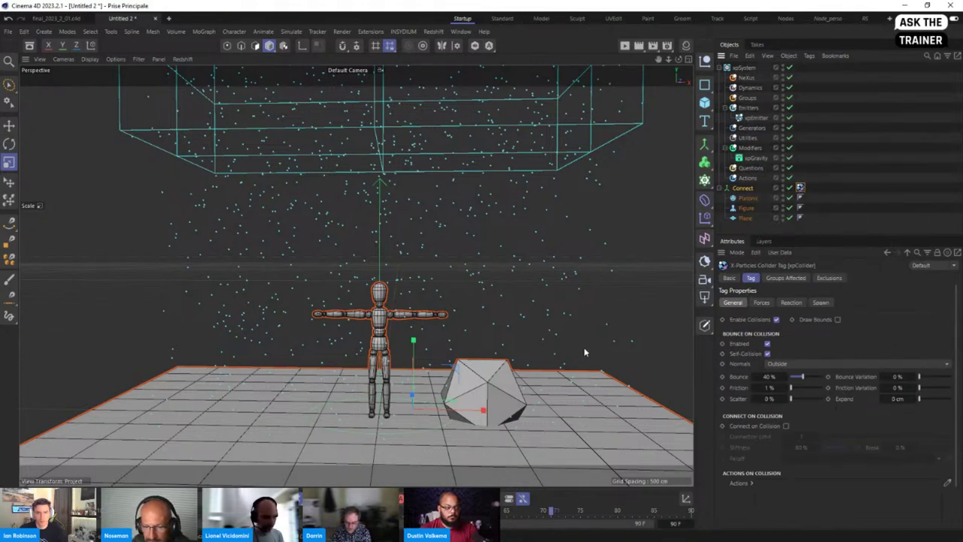
Set xpEmitter's editor display to Lines and play the simulation to check the collisions around the figure and platonic
left_click(756, 119)
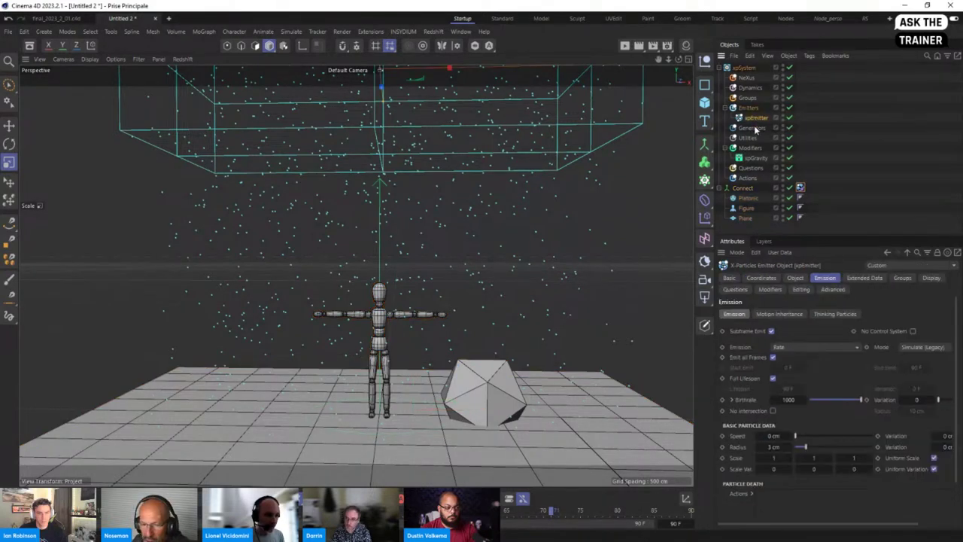
left_click(931, 278)
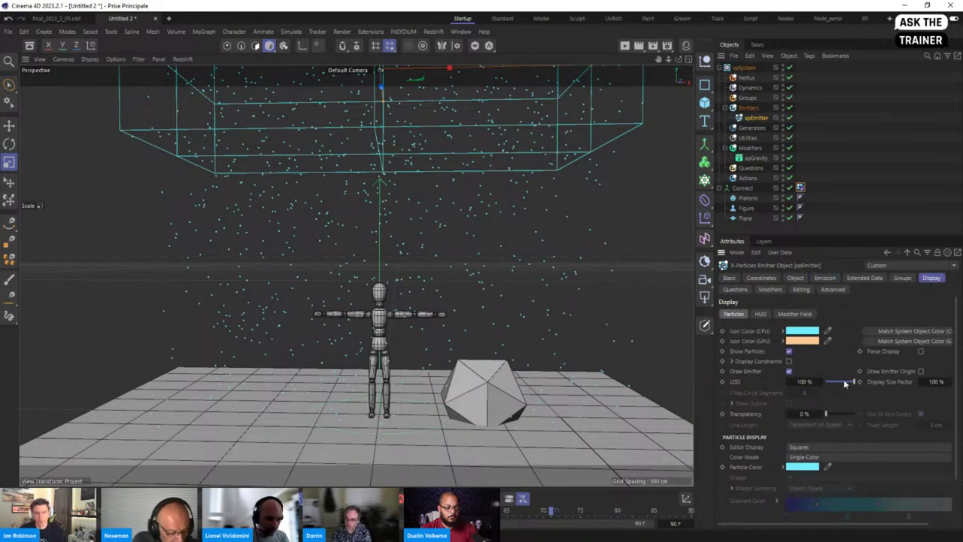
left_click(807, 449)
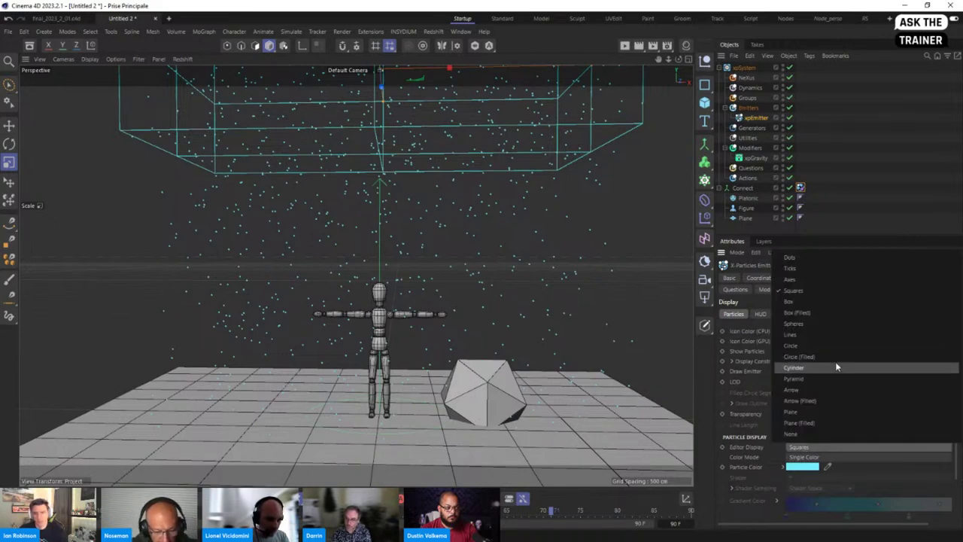
left_click(794, 336)
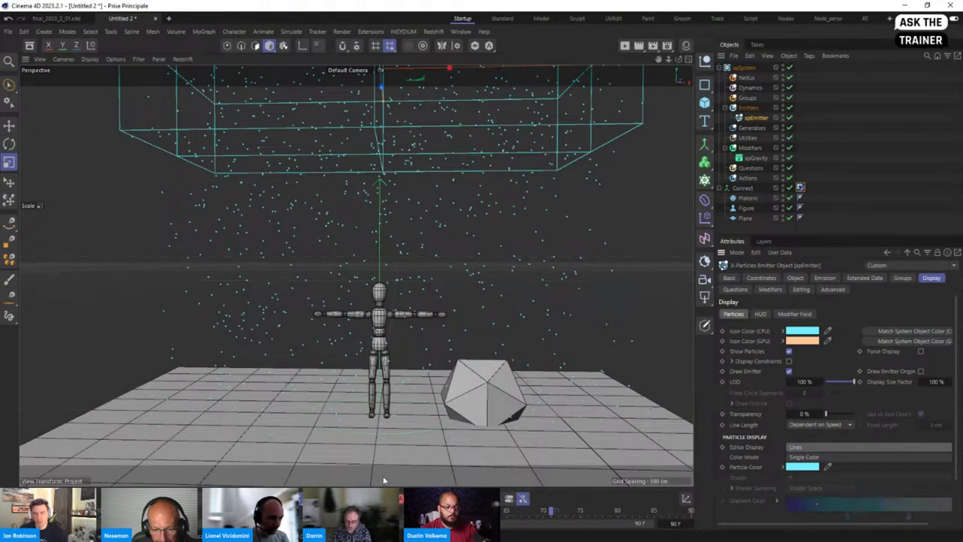
key("shift+f")
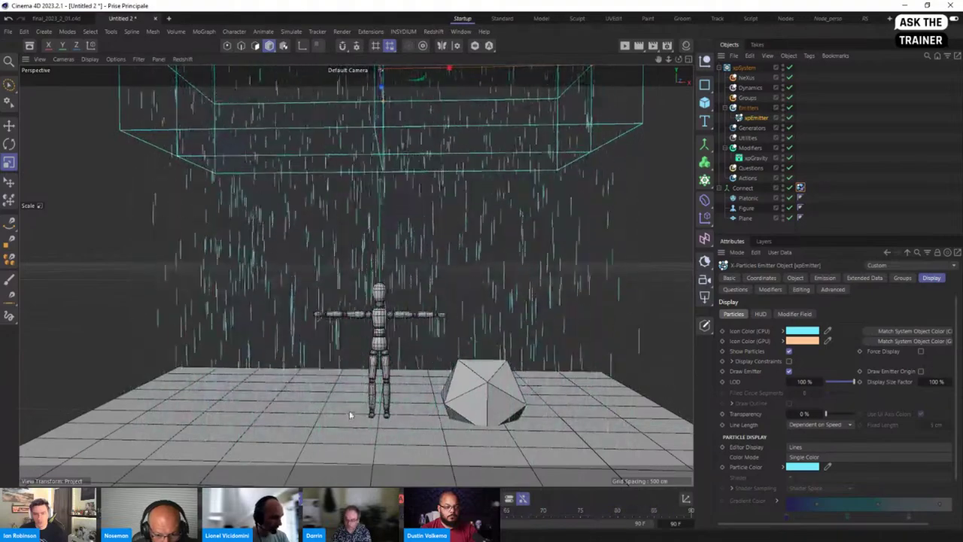
left_click_drag(349, 415, 432, 291, "alt")
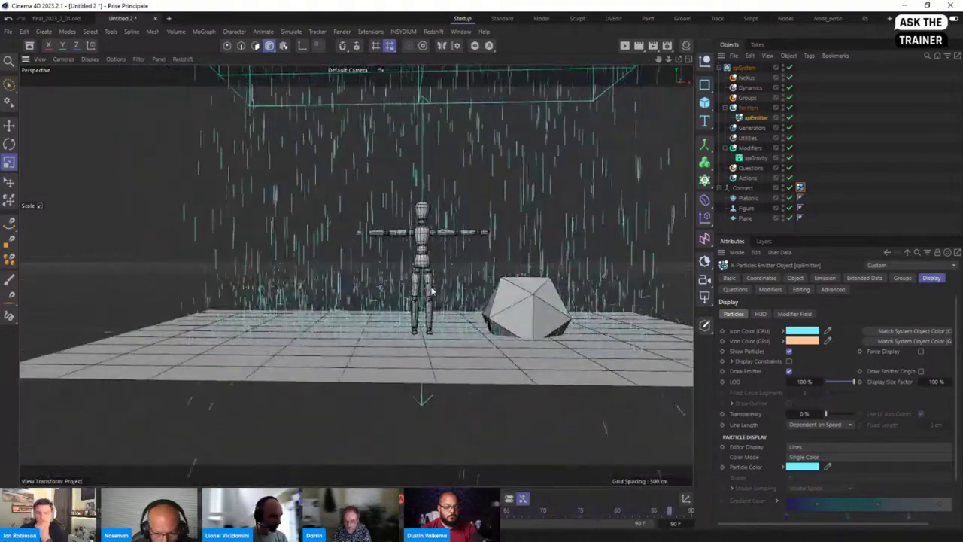
scroll(434, 282, "up", 5)
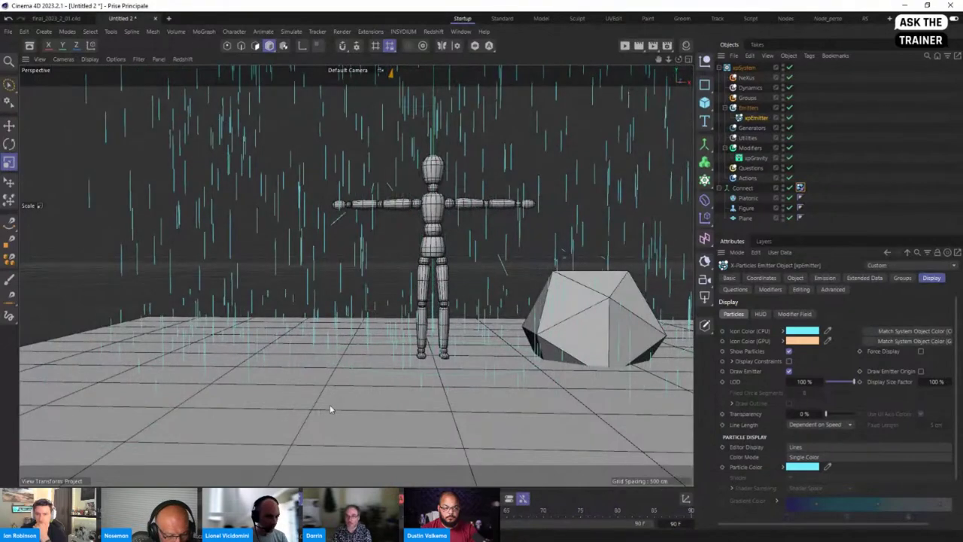
scroll(434, 281, "down", 5)
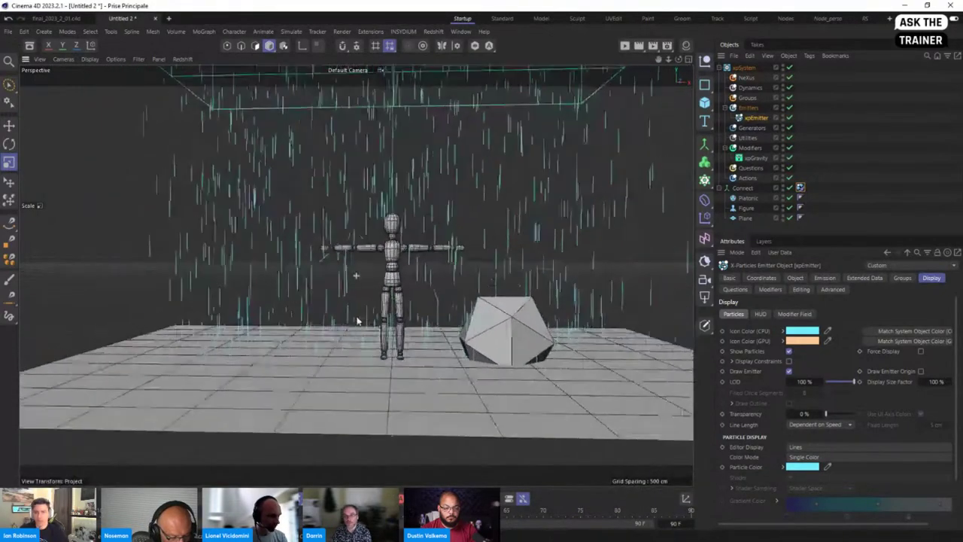
Set the Connect collider tag's bounce to 22% and its friction to 69%
left_click(799, 187)
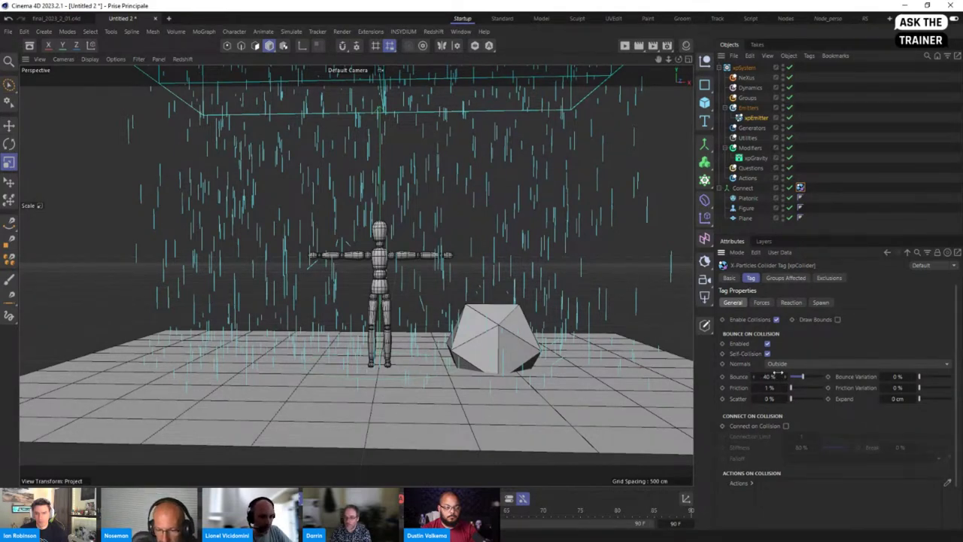
left_click_drag(799, 377, 797, 379)
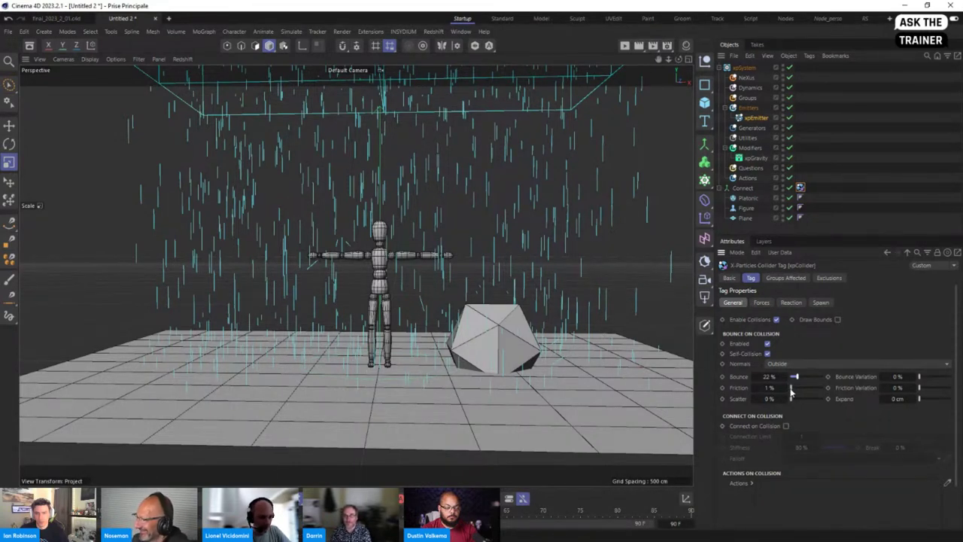
left_click_drag(790, 391, 814, 390)
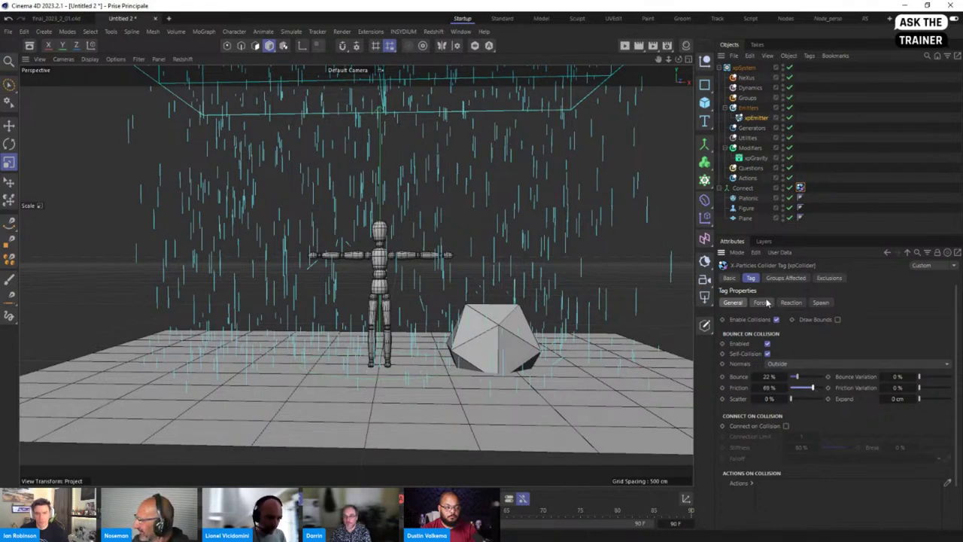
Enable spawning on the collider tag, add a spawning emitter, and place that emitter in the xpSystem's Emitters group
left_click(822, 302)
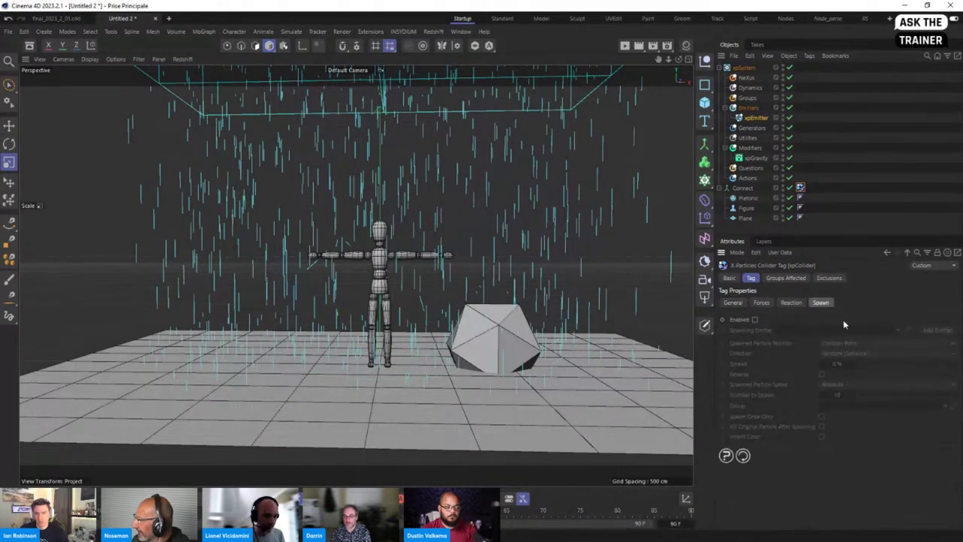
left_click(754, 320)
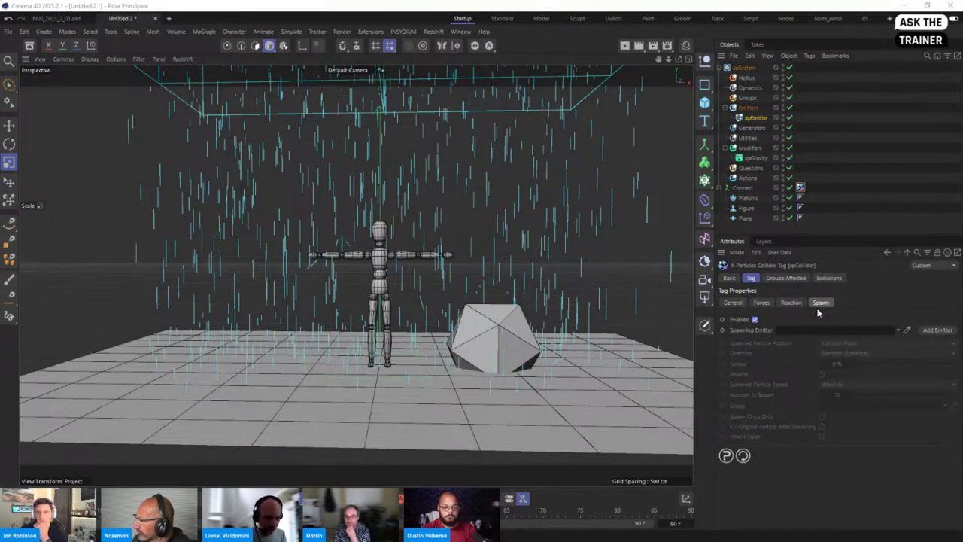
left_click(937, 330)
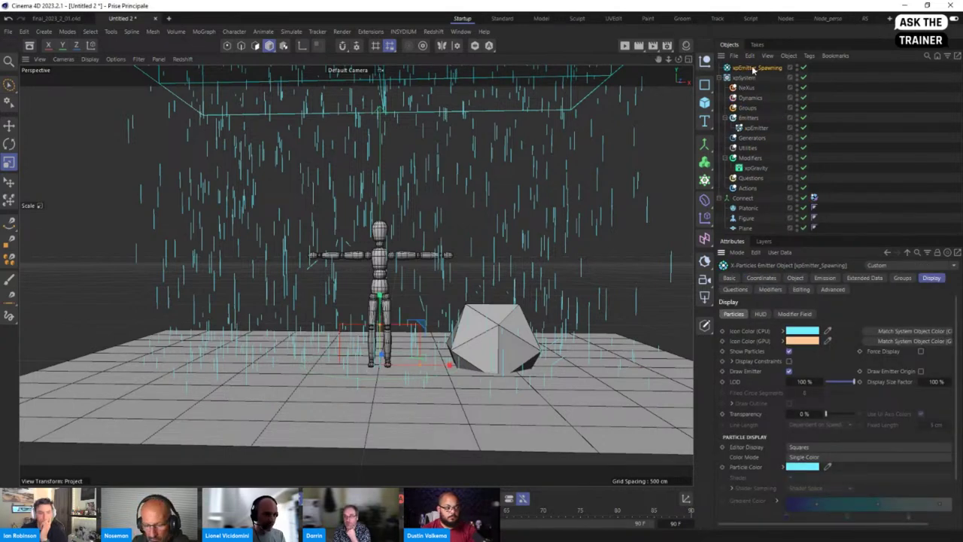
left_click_drag(755, 68, 753, 121)
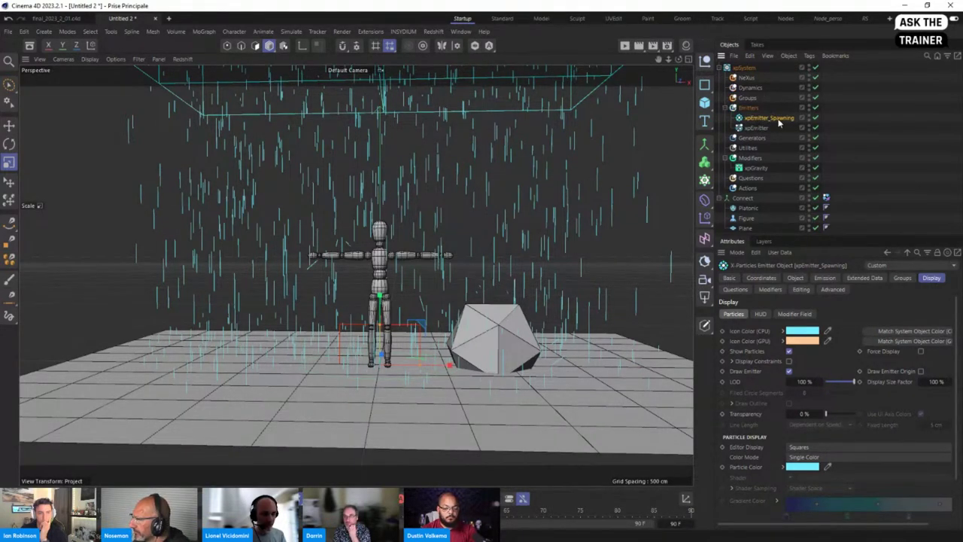
Turn on Spawn Once Only and Kill Original Particle After Spawning in the collider tag, playing the simulation to check the spawning
left_click(826, 198)
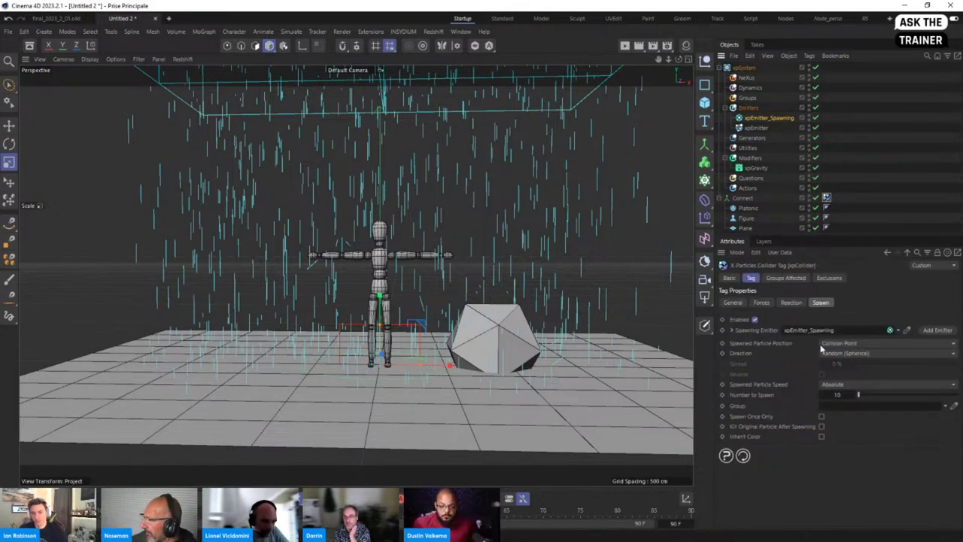
left_click(748, 417)
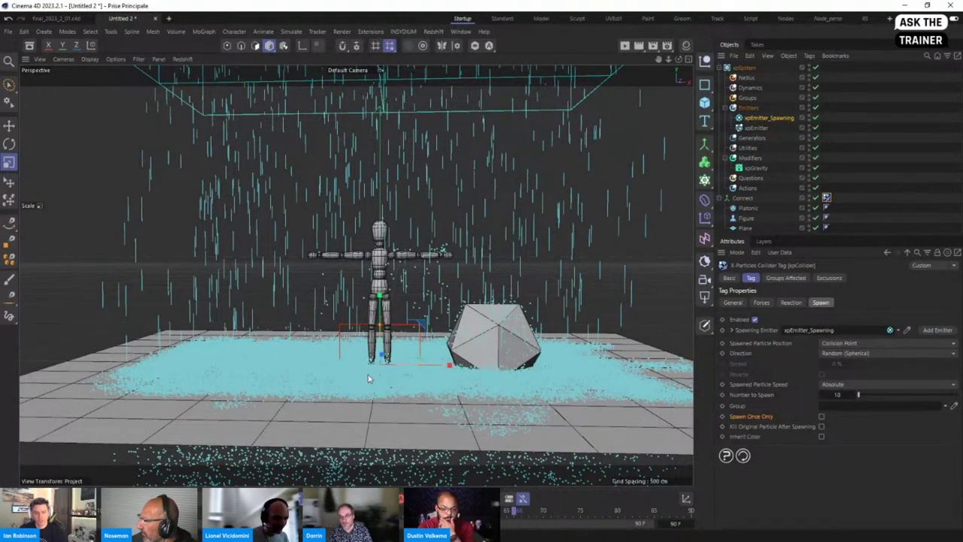
key("shift+f")
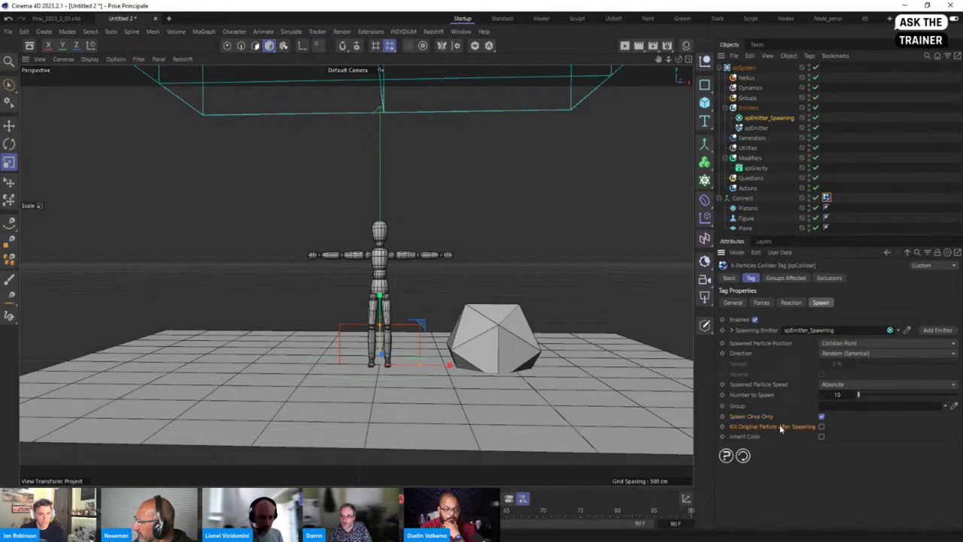
left_click(821, 427)
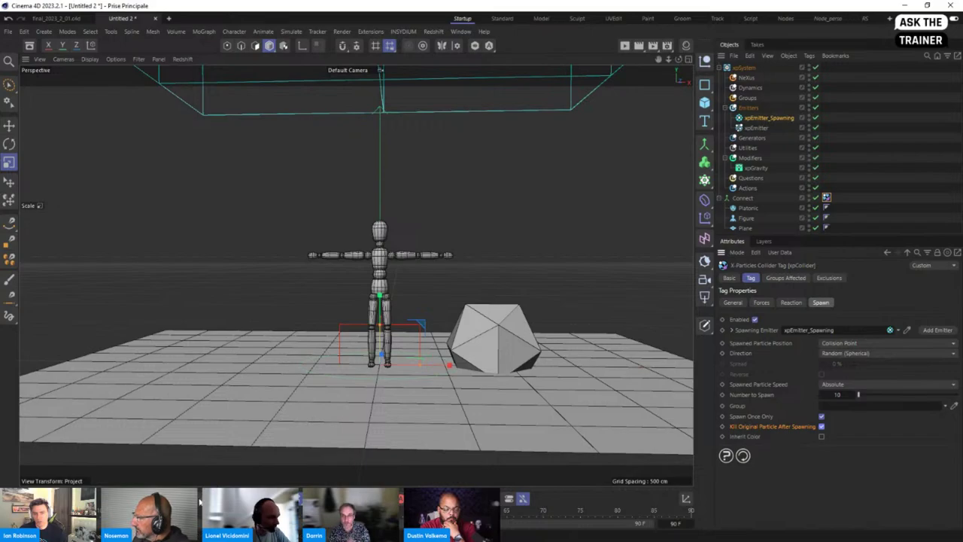
key("F8")
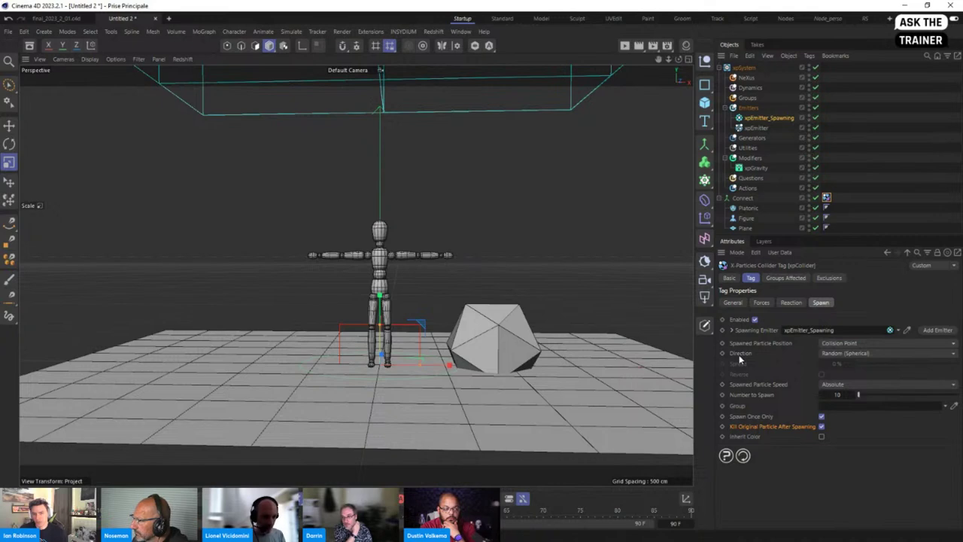
Set xpEmitter_Spawning's particle emission speed to 337 cm and play the simulation
left_click(840, 394)
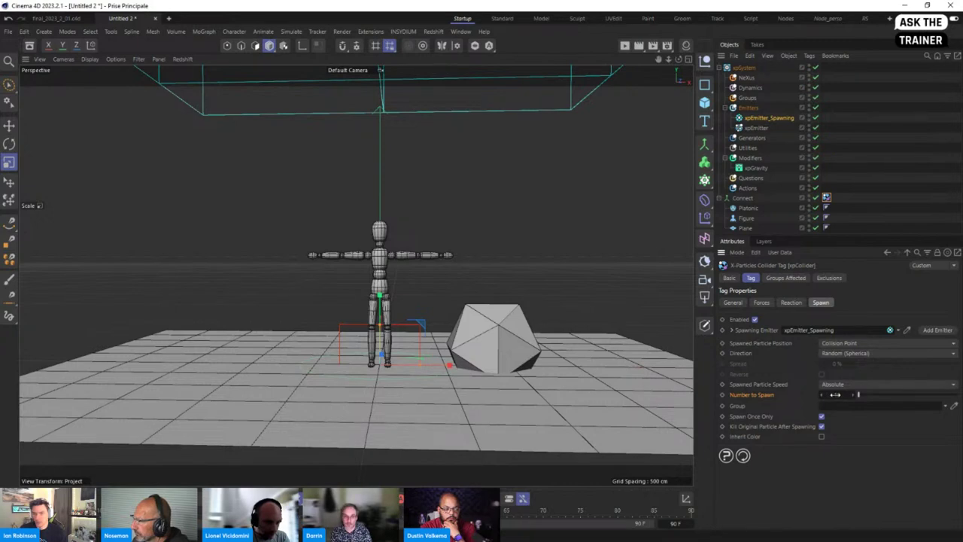
left_click(758, 119)
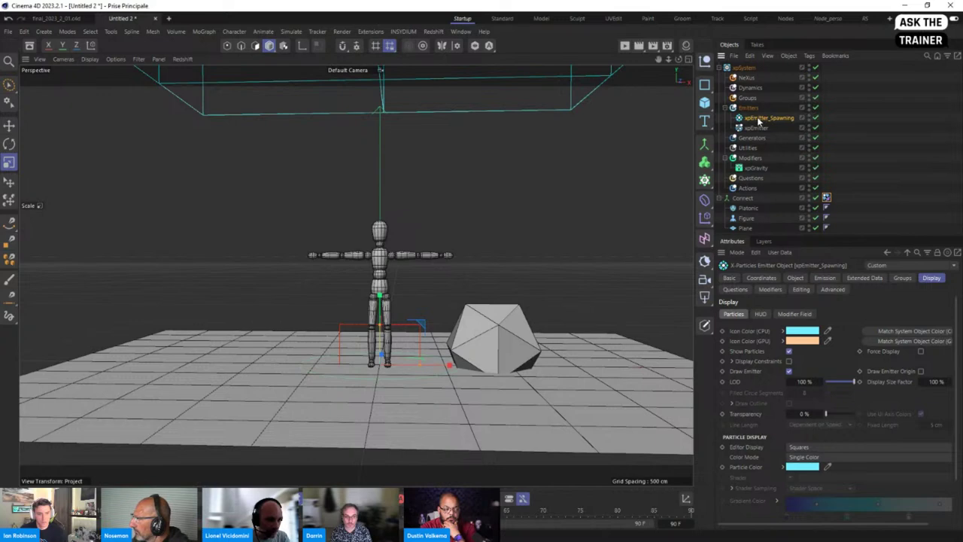
left_click(825, 278)
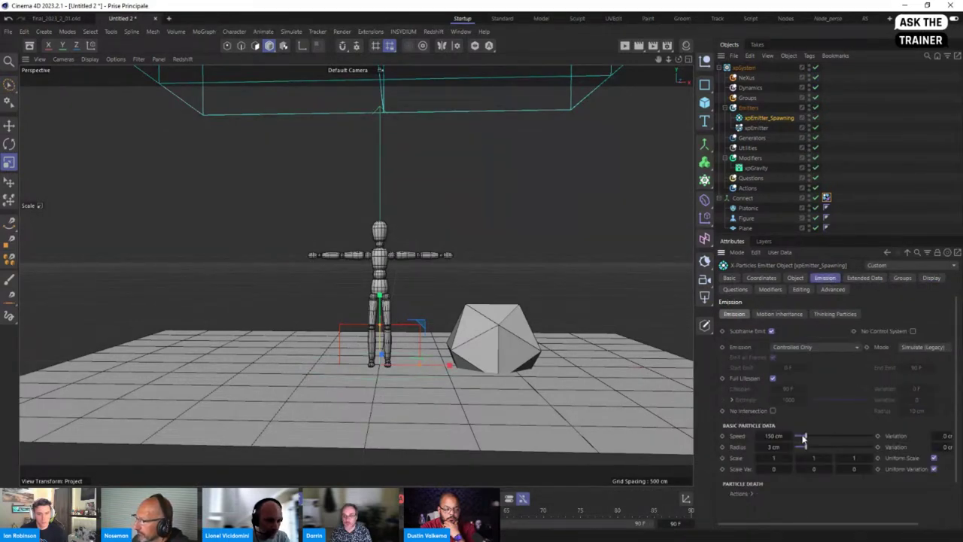
left_click(826, 197)
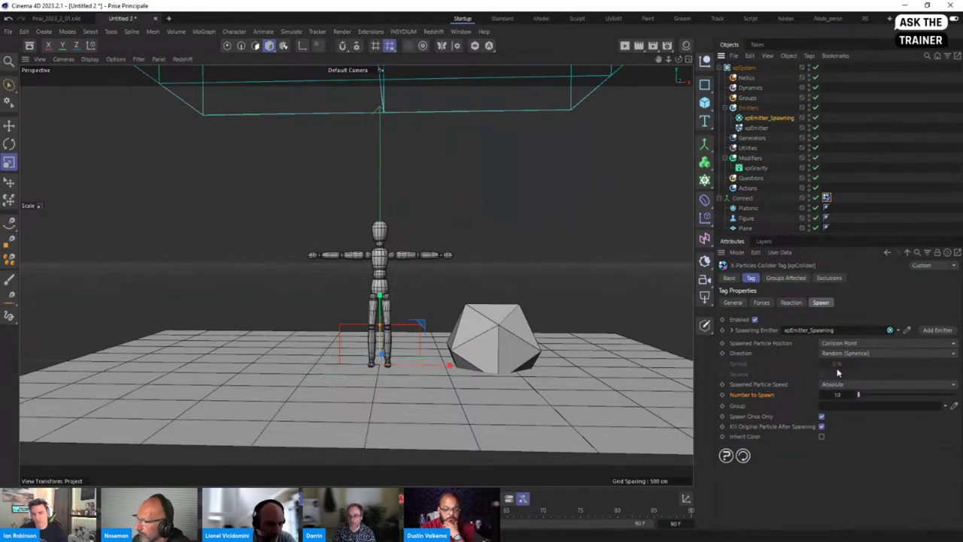
left_click(759, 118)
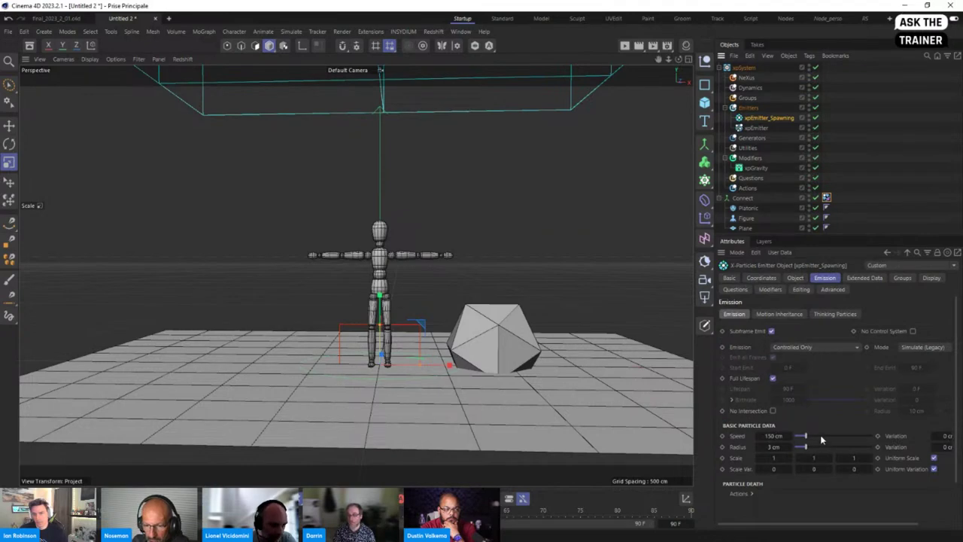
left_click(821, 437)
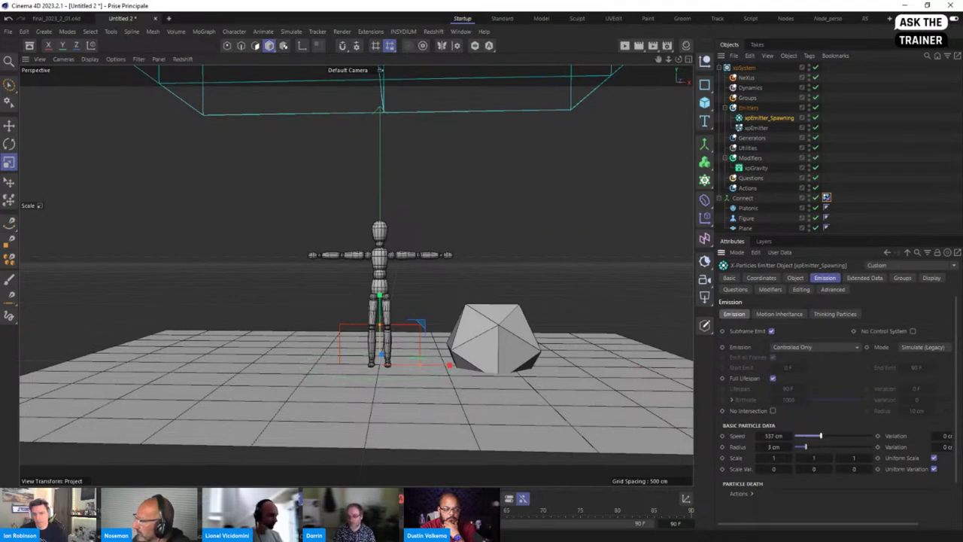
key("F8")
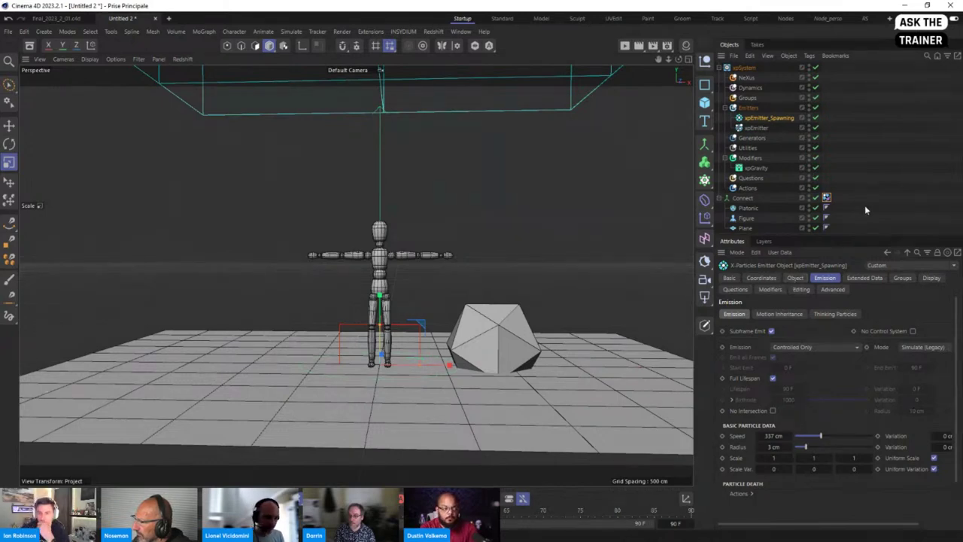
Turn off Full Lifespan on xpEmitter_Spawning and set its particle lifespan to 7 F with a 3 F variation
left_click(825, 197)
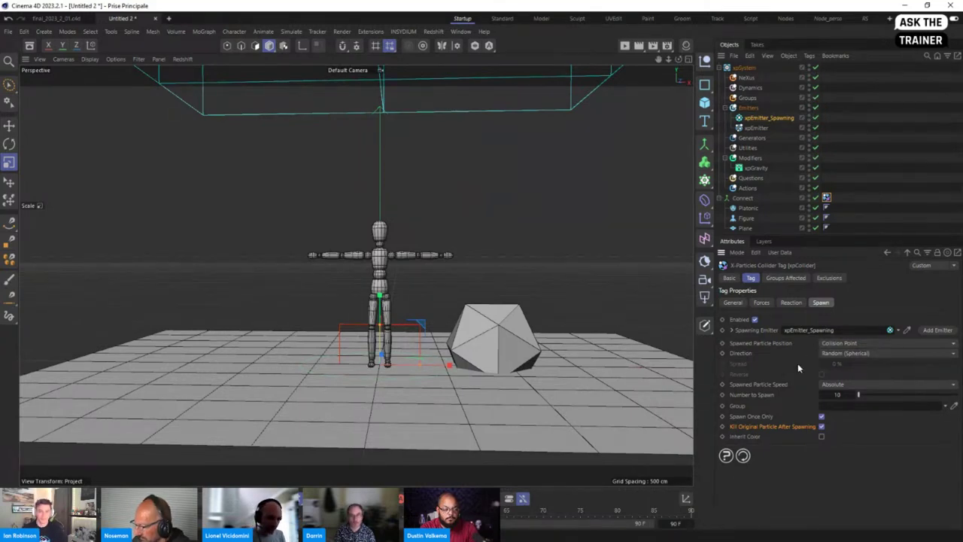
left_click(758, 118)
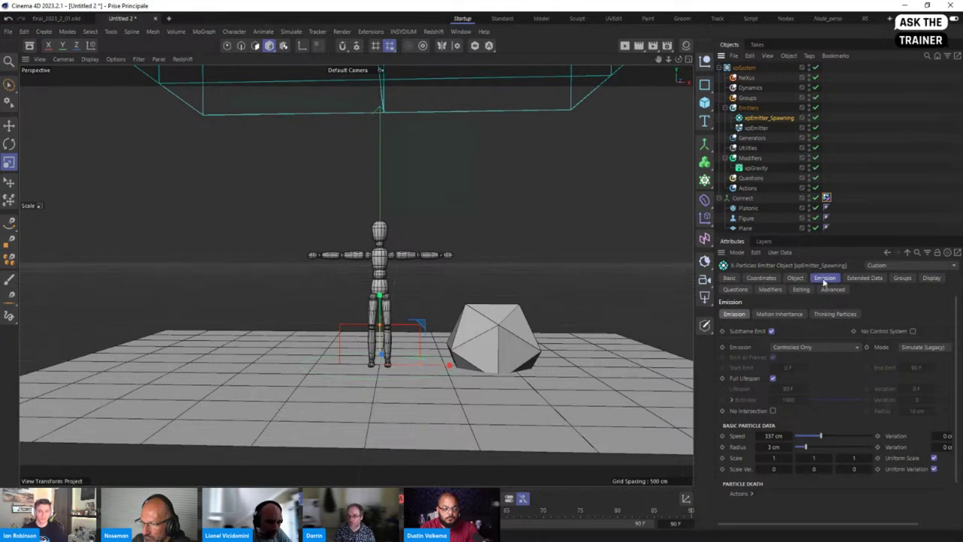
left_click(772, 378)
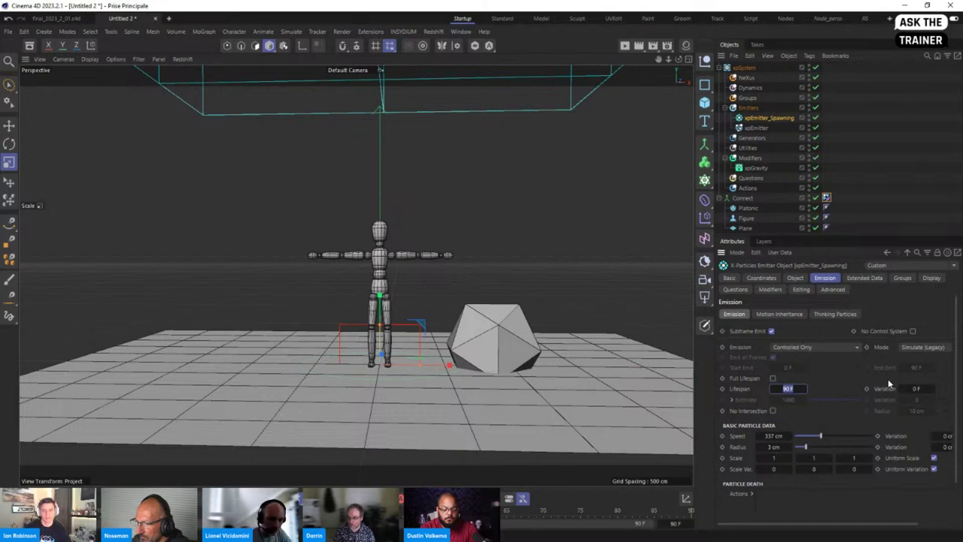
key("BackSpace")
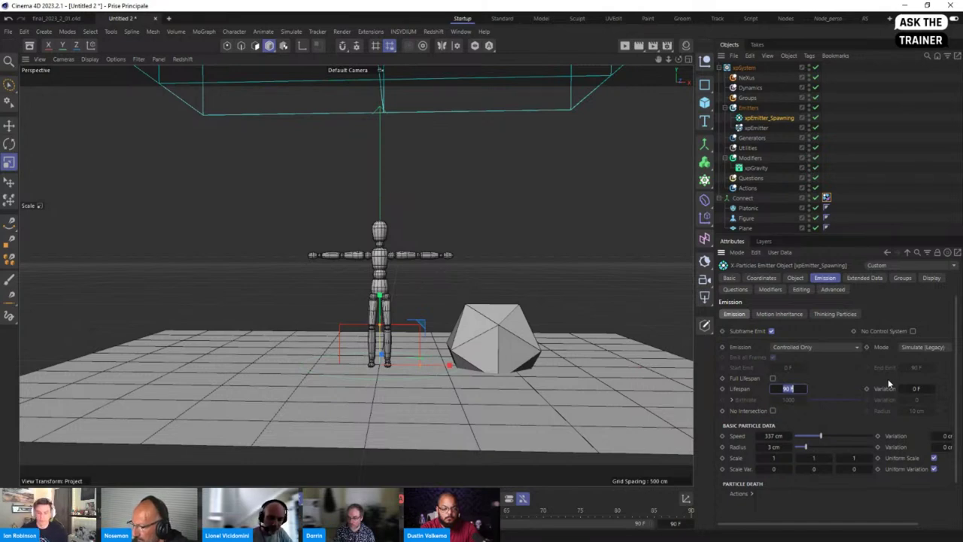
type("7")
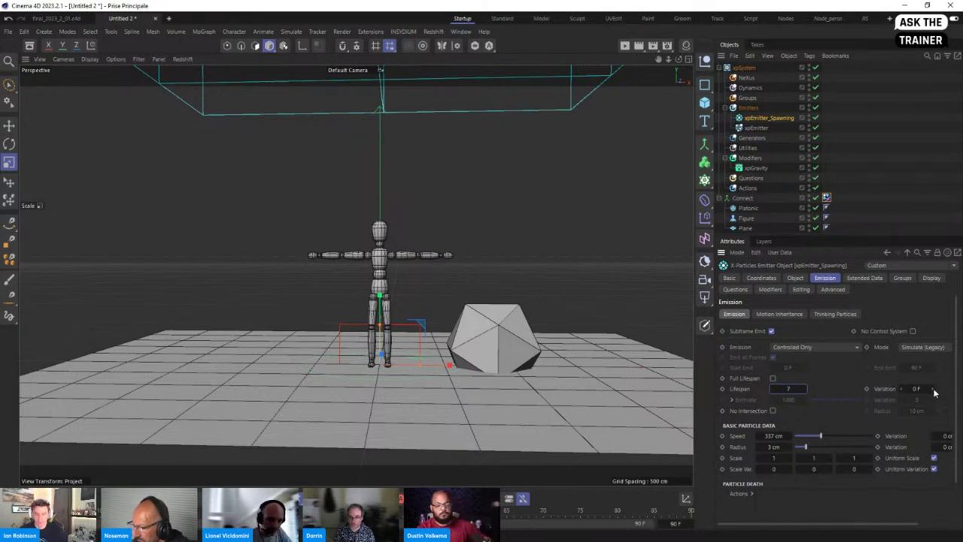
left_click_drag(928, 388, 932, 391)
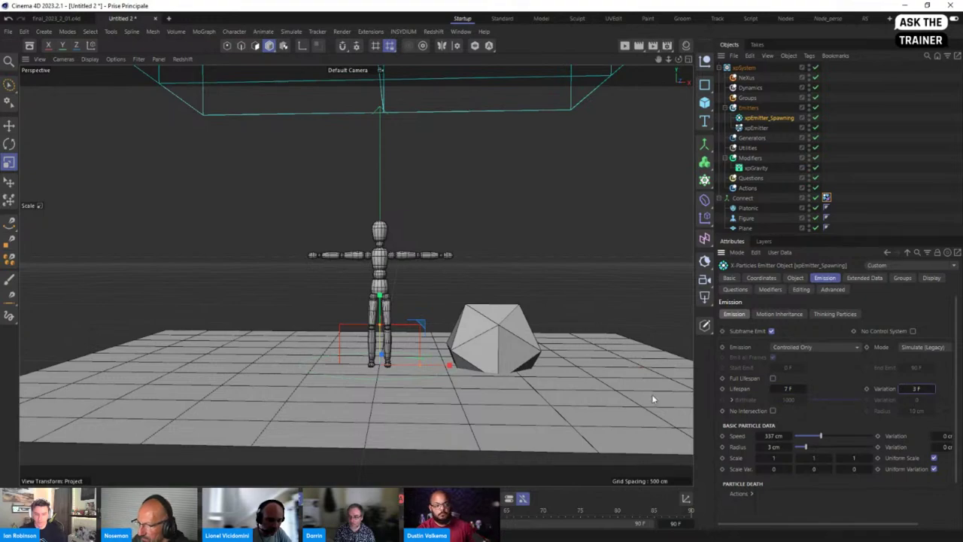
left_click(932, 389)
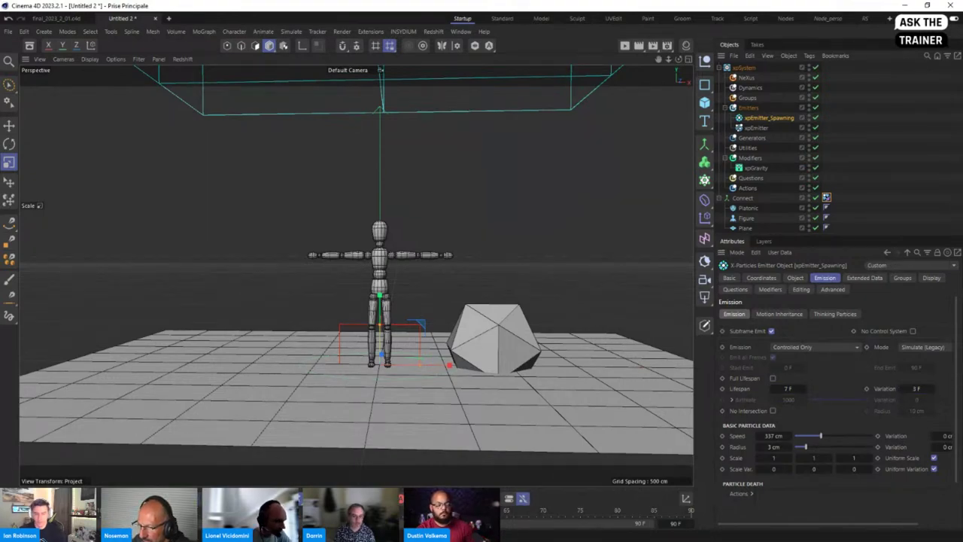
Play the simulation and examine from several angles how the splash particles behave around the figure, the platonic and the plane
key("F8")
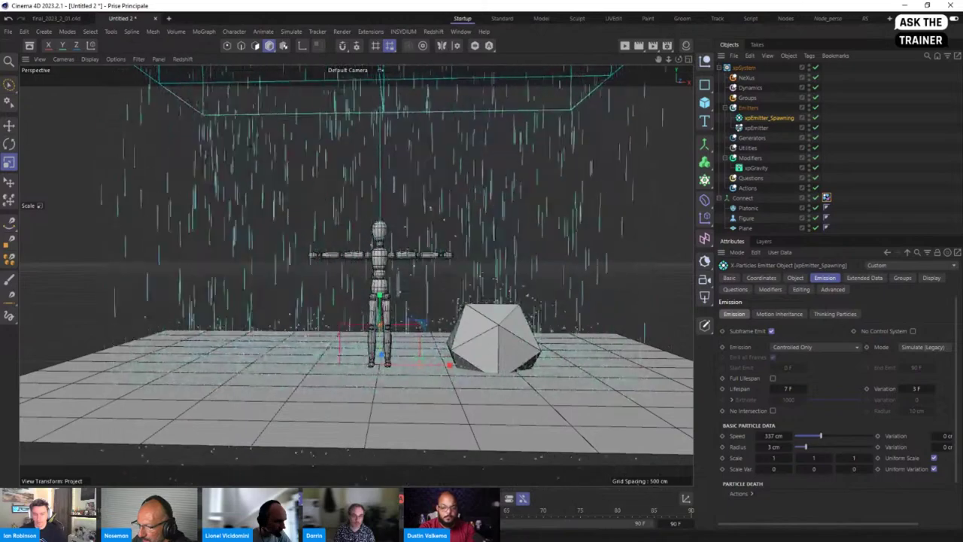
scroll(343, 364, "up", 3)
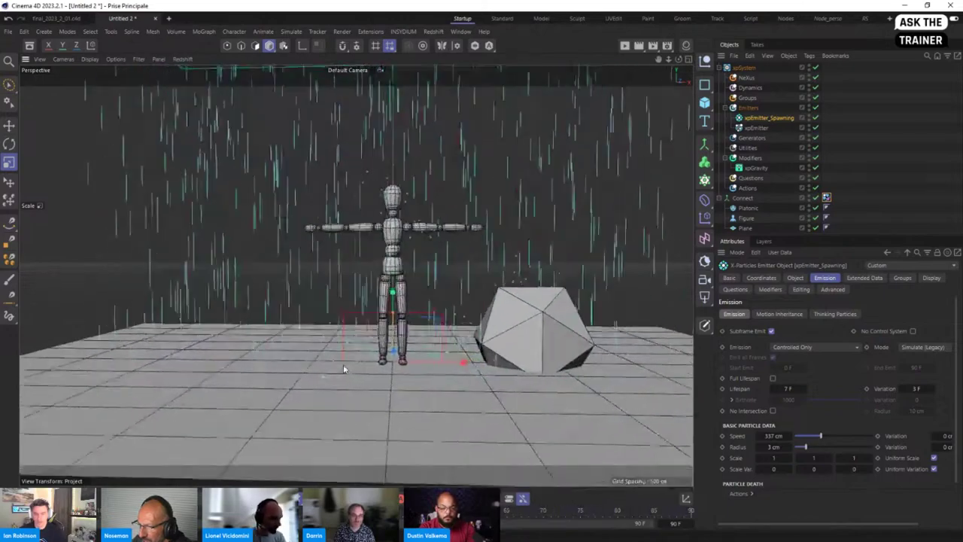
scroll(358, 352, "up", 5)
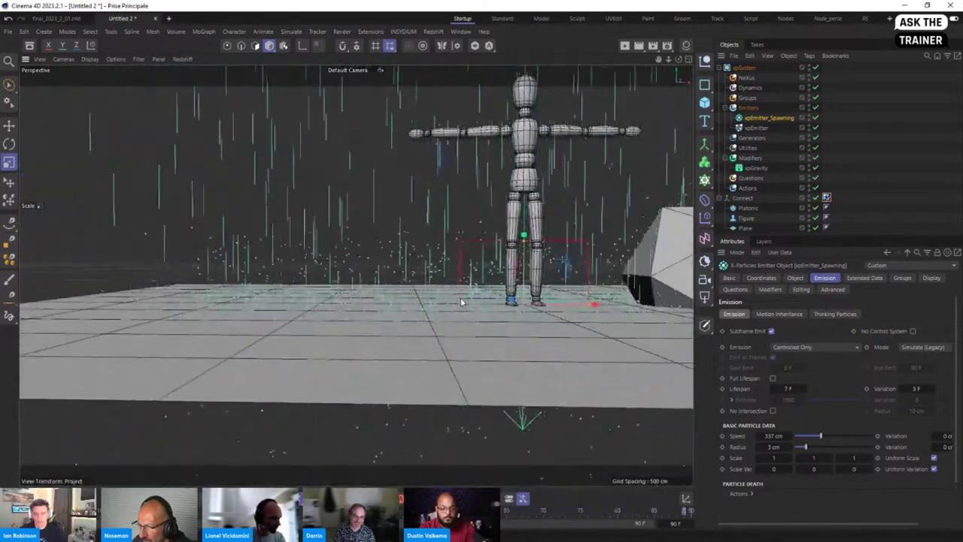
scroll(423, 248, "down", 2)
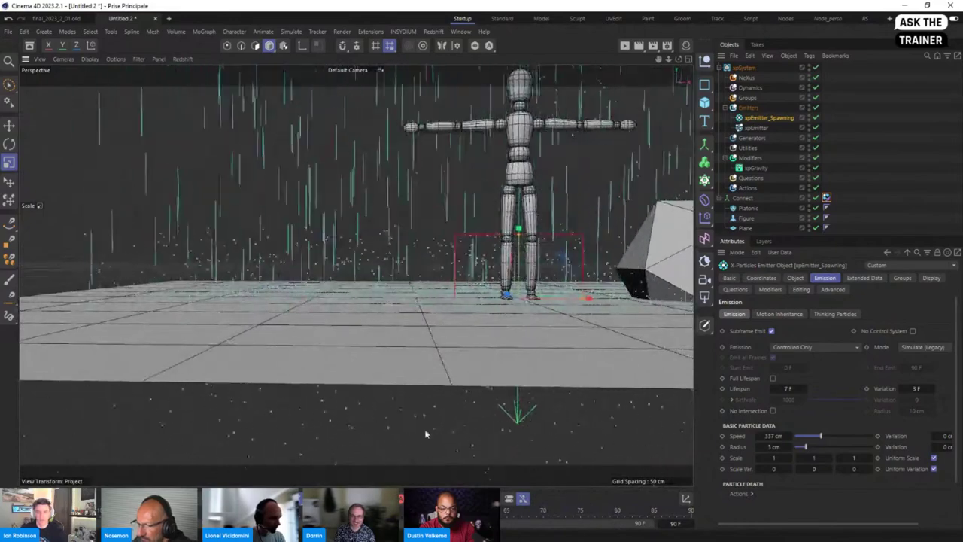
scroll(346, 348, "up", 5)
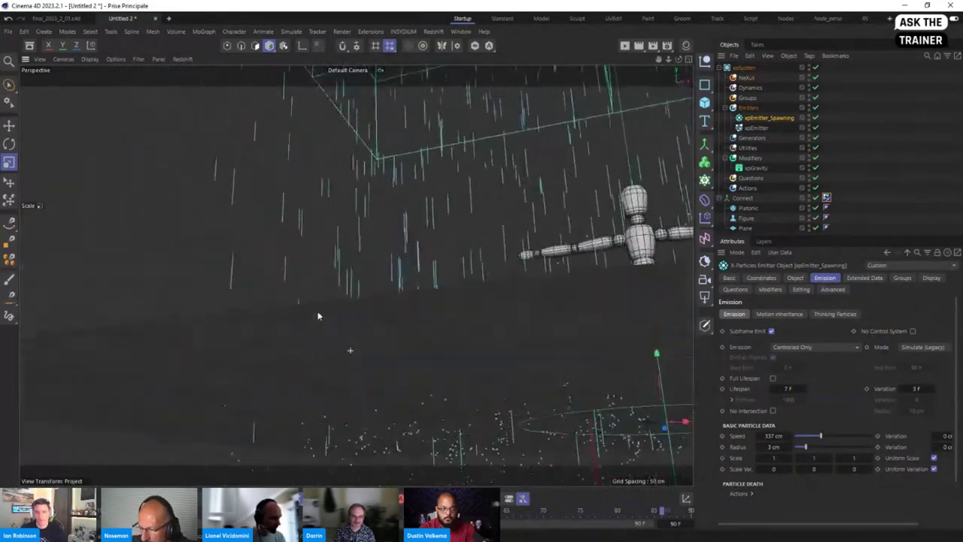
left_click_drag(317, 316, 415, 336, "alt")
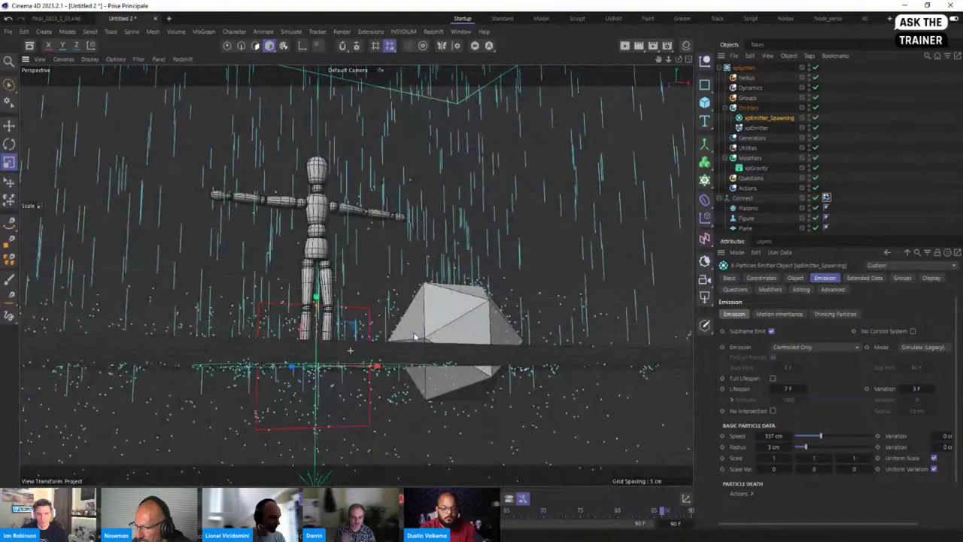
scroll(415, 336, "down", 10)
left_click_drag(338, 359, 539, 242, "alt")
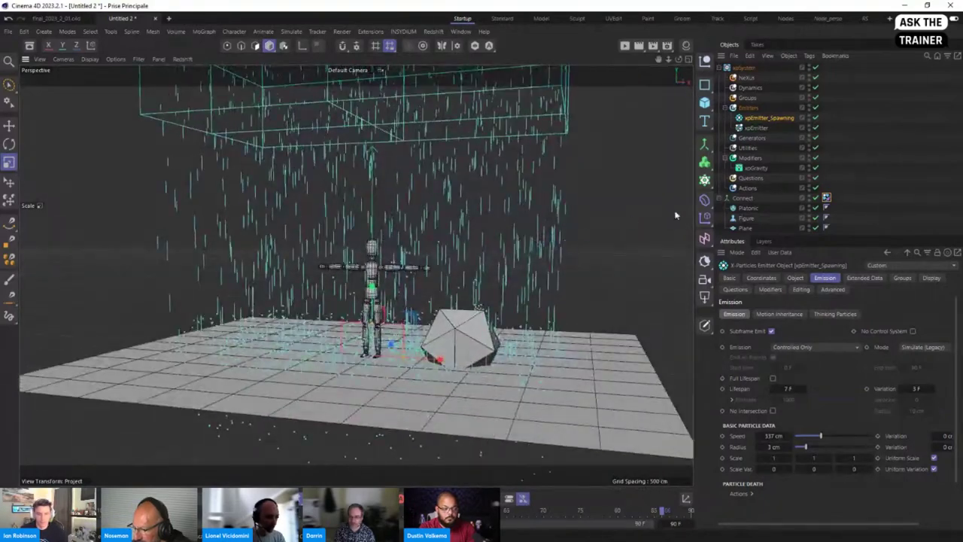
Replace the ground plane with a cube flattened to about 30 cm high
left_click(745, 228)
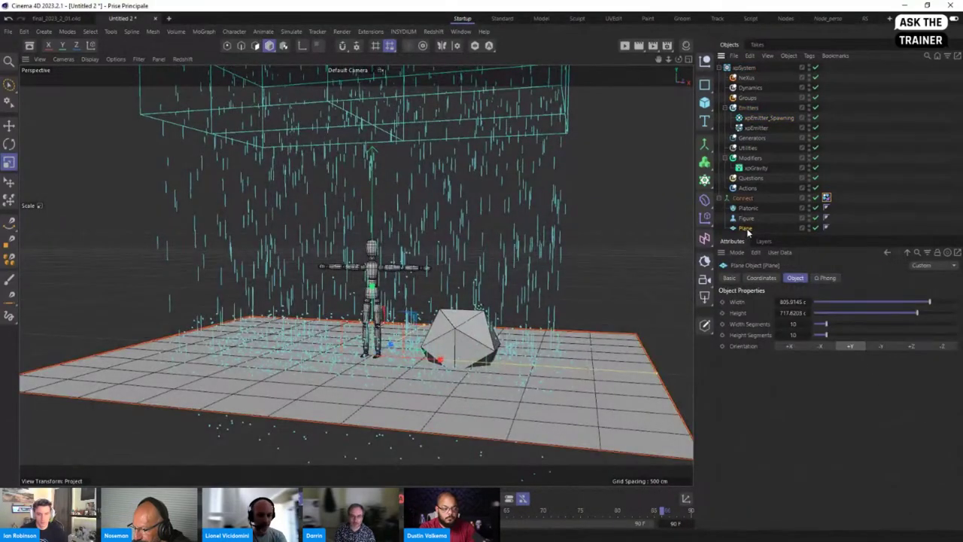
key("Delete")
left_click_drag(705, 105, 748, 119)
left_click_drag(377, 292, 434, 360)
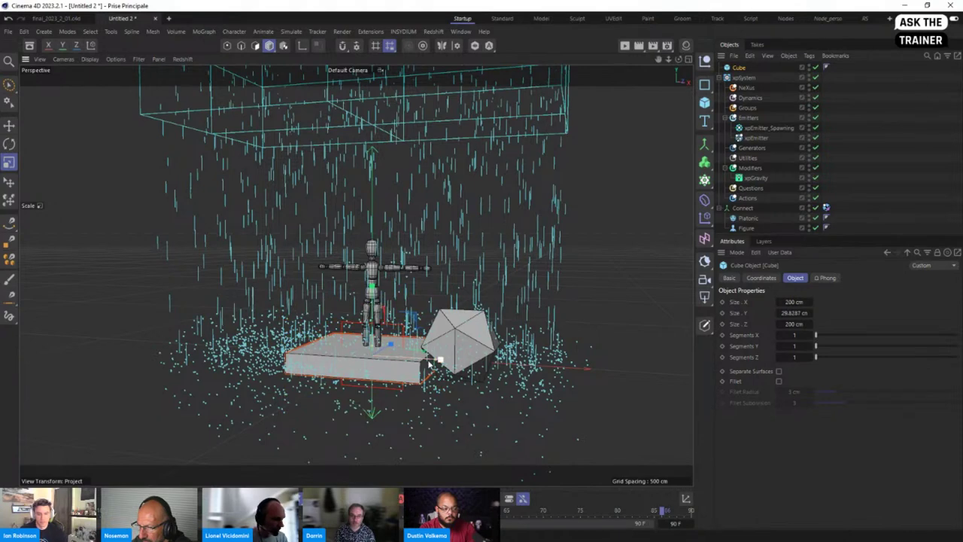
Enlarge the cube into a ground slab, with Size X at 726 cm and Size Z at 608 cm
left_click_drag(791, 301, 836, 302)
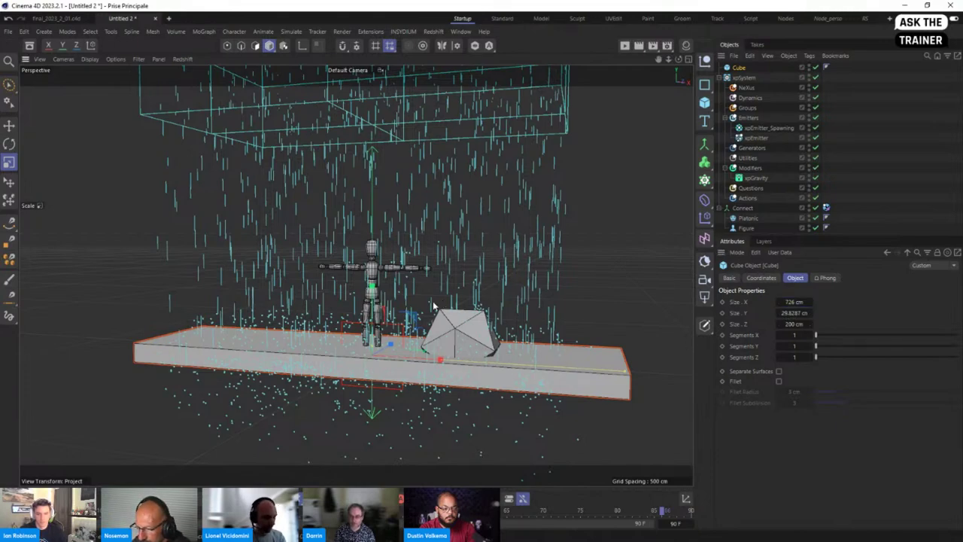
left_click_drag(580, 367, 437, 254, "alt")
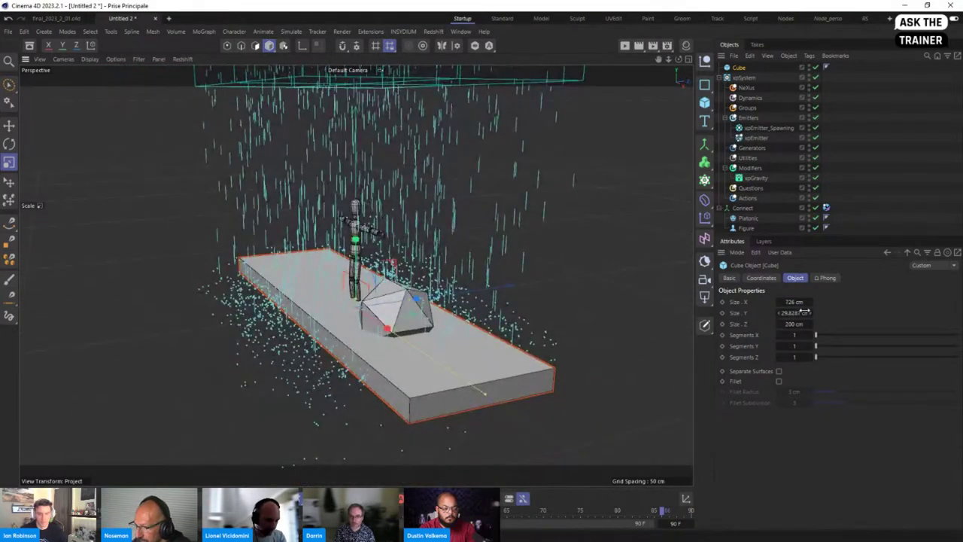
left_click_drag(780, 324, 818, 324)
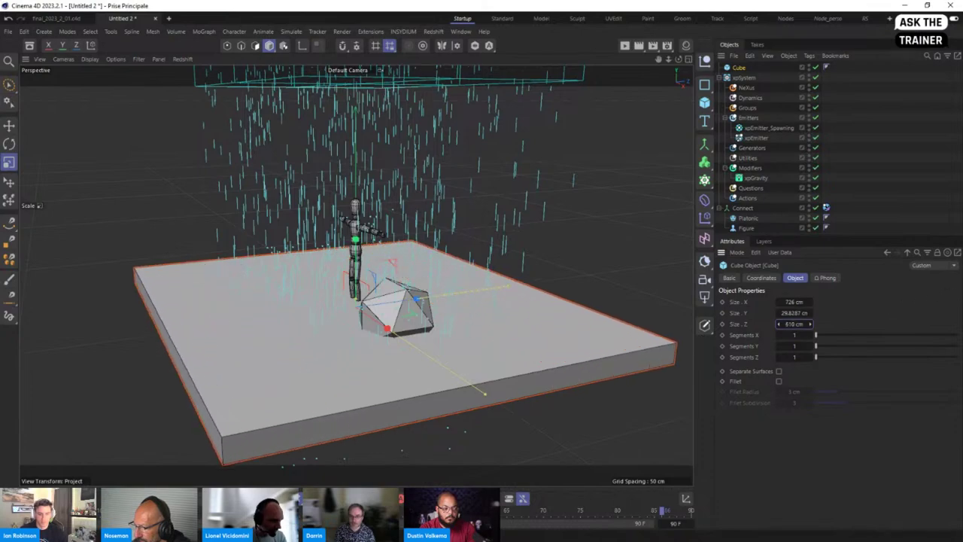
left_click_drag(580, 279, 407, 290, "alt")
key("e")
key("ctrl+z")
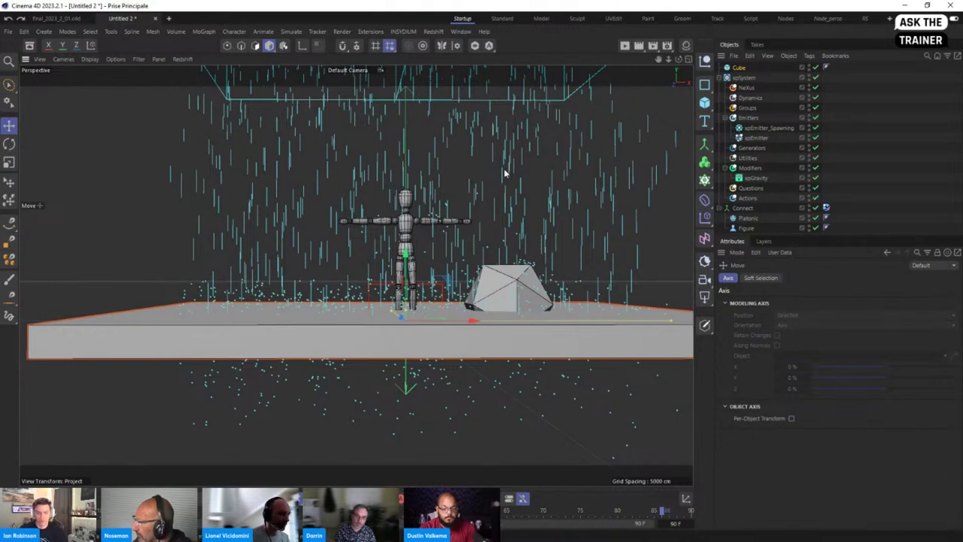
Search the Asset Browser's operators for "axis" and add the Geometry Axis operator as a child of the cube
left_click(30, 45)
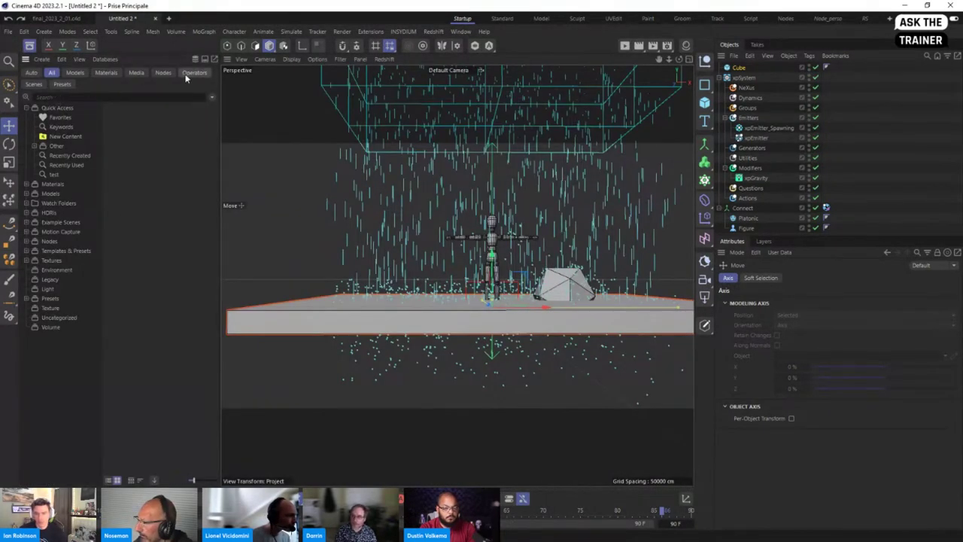
left_click(190, 73)
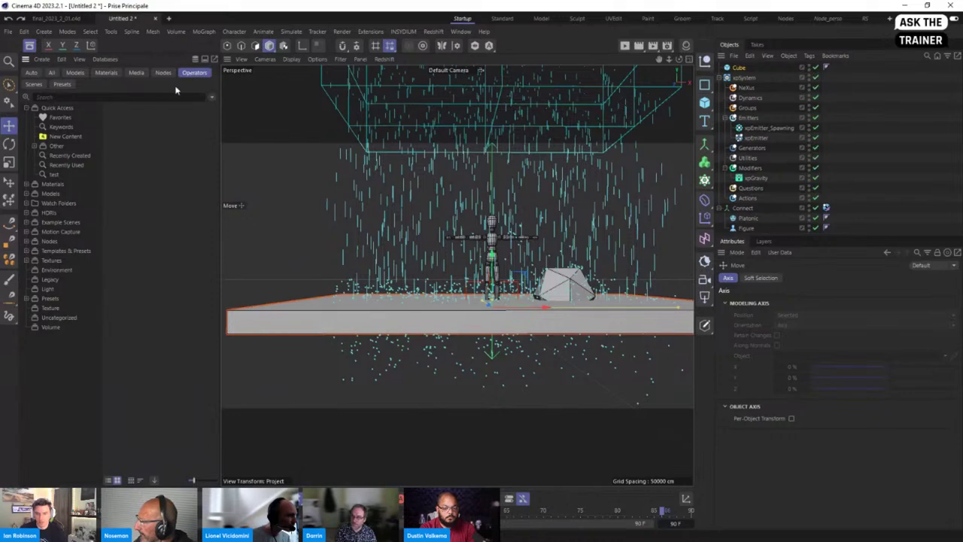
left_click(94, 97)
type("axis")
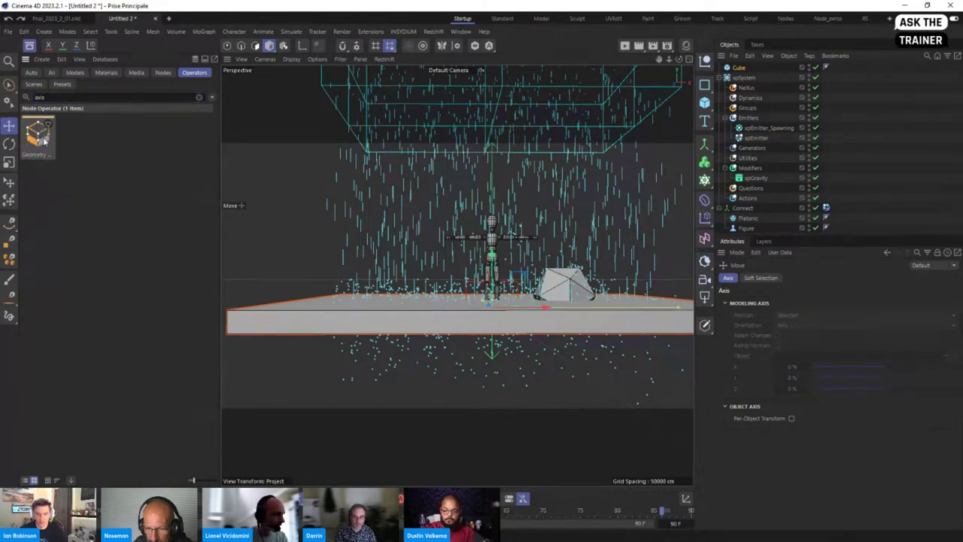
mouse_move(37, 143)
left_mouse_down()
mouse_move(780, 95)
mouse_move(759, 75)
mouse_move(46, 139)
left_mouse_up()
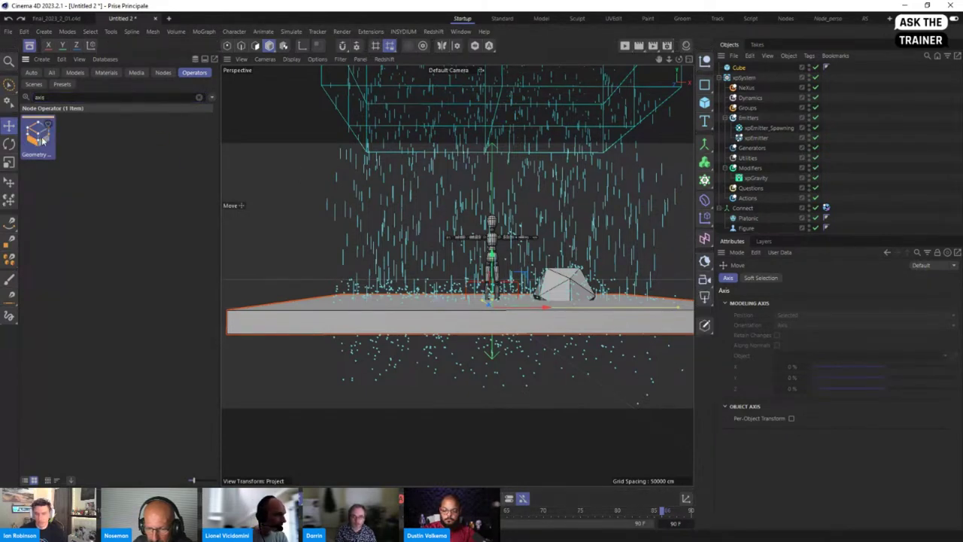
left_click(25, 480)
left_click_drag(73, 127, 740, 73)
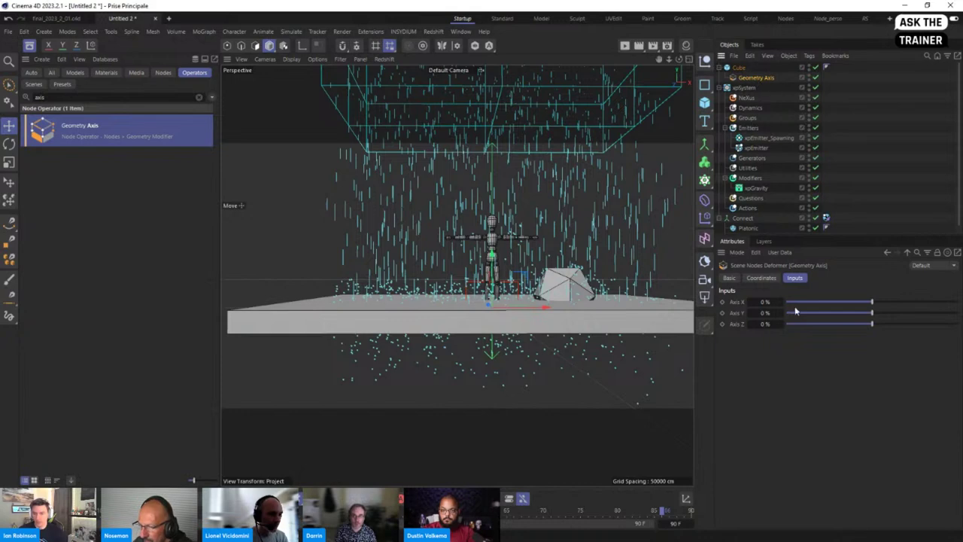
Set the Geometry Axis operator's Axis Y to -100% and the cube's Size Y to 30.8287 cm, then close the Asset Browser
left_click_drag(861, 313, 760, 334)
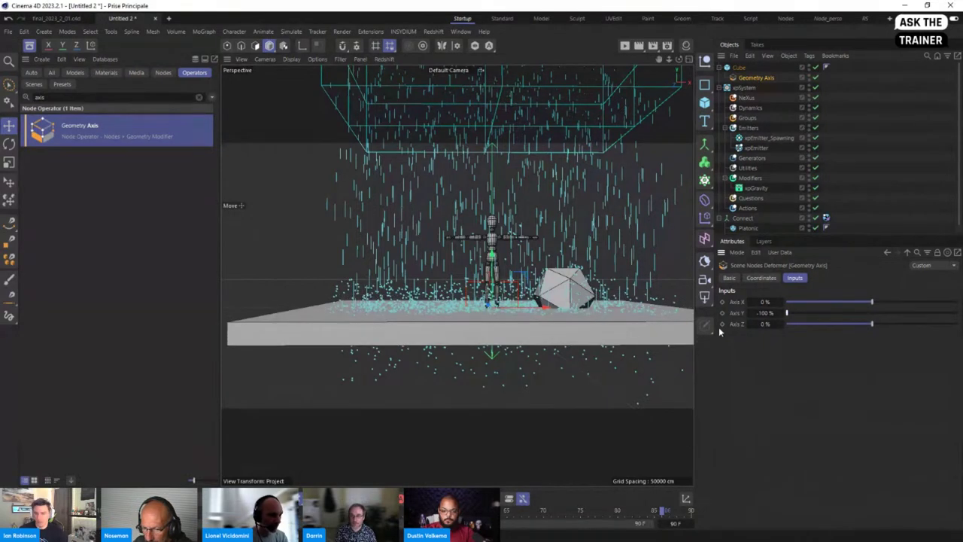
left_click_drag(513, 308, 497, 319, "alt")
left_click(739, 67)
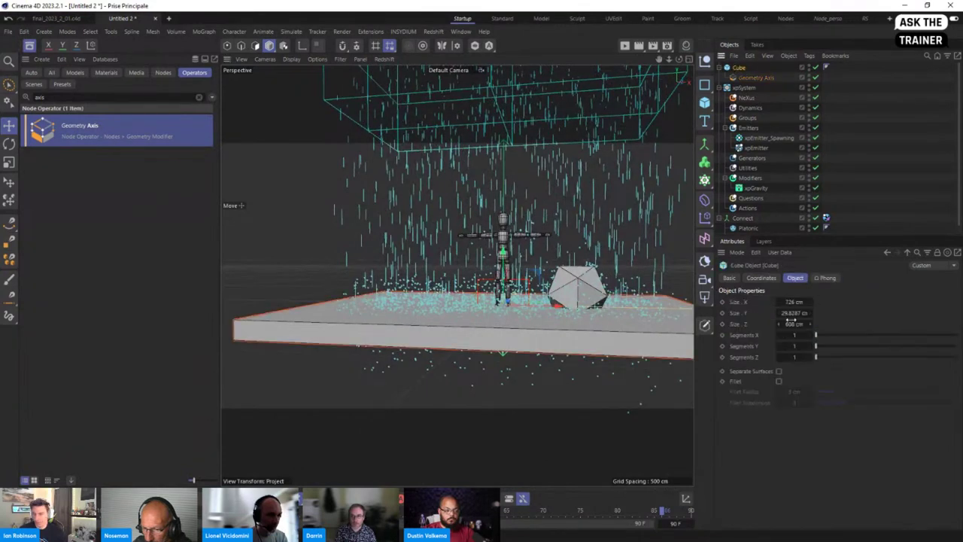
left_click_drag(803, 313, 795, 313)
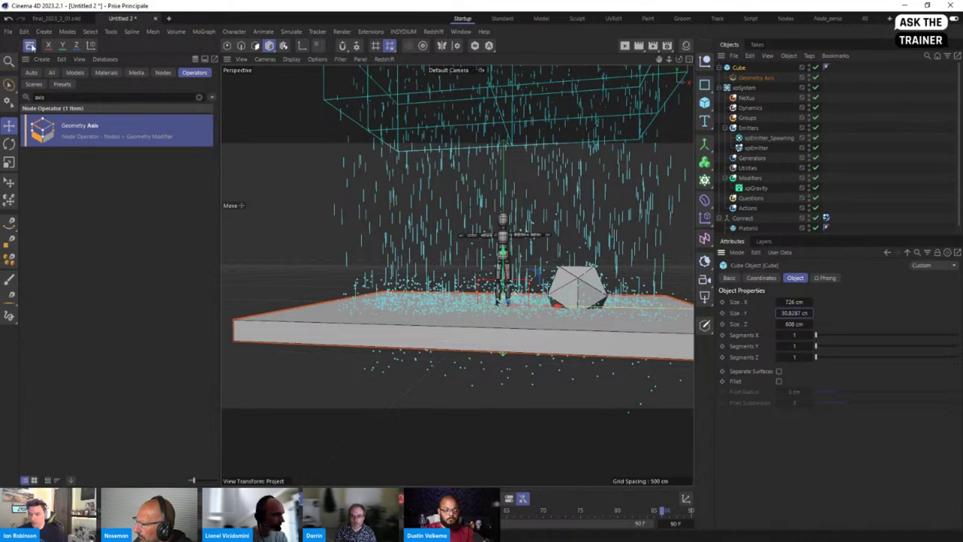
key("Escape")
Move the cube into the Connect object, play the simulation to check the collisions, and return to the first frame
scroll(801, 183, "down", 1)
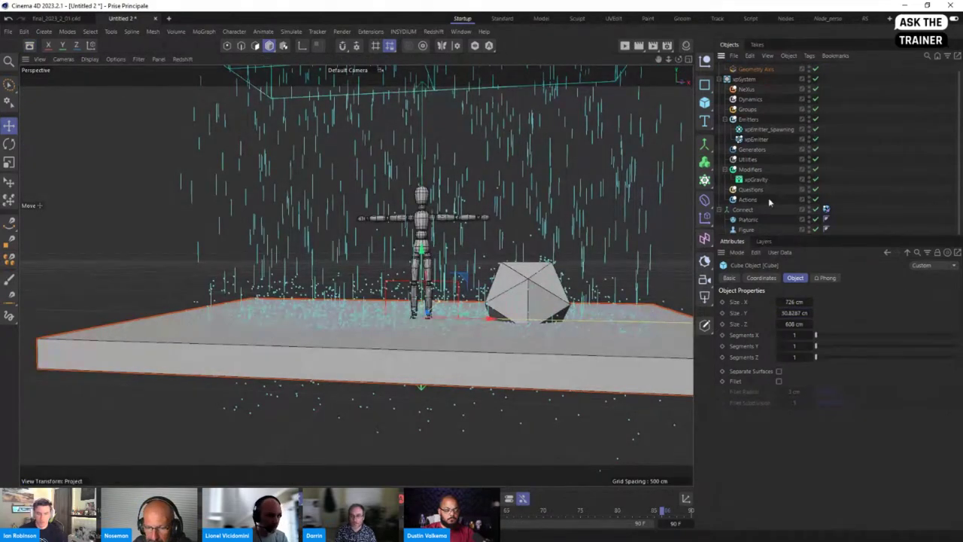
scroll(765, 203, "up", 1)
left_click_drag(742, 78, 768, 210)
scroll(766, 214, "down", 1)
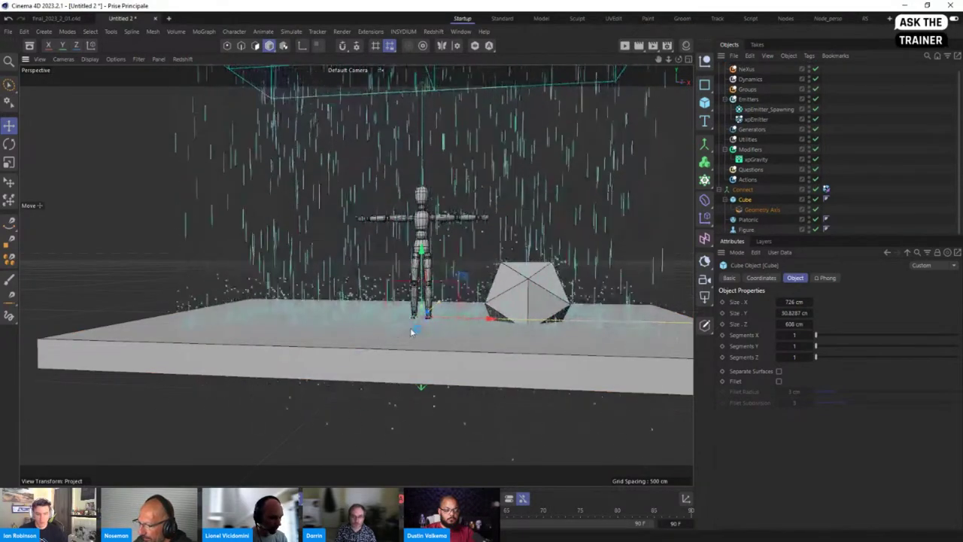
left_click_drag(410, 209, 412, 345, "alt")
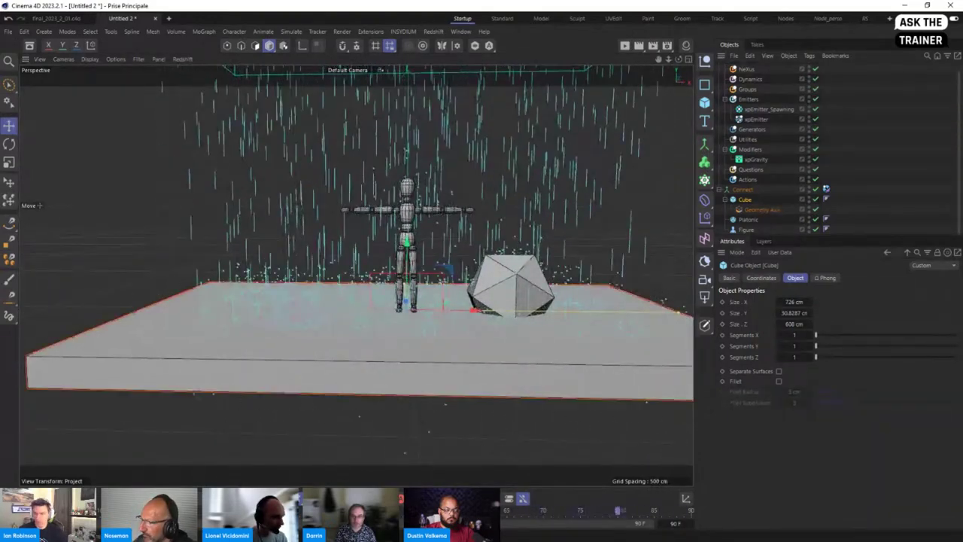
key("shift+f")
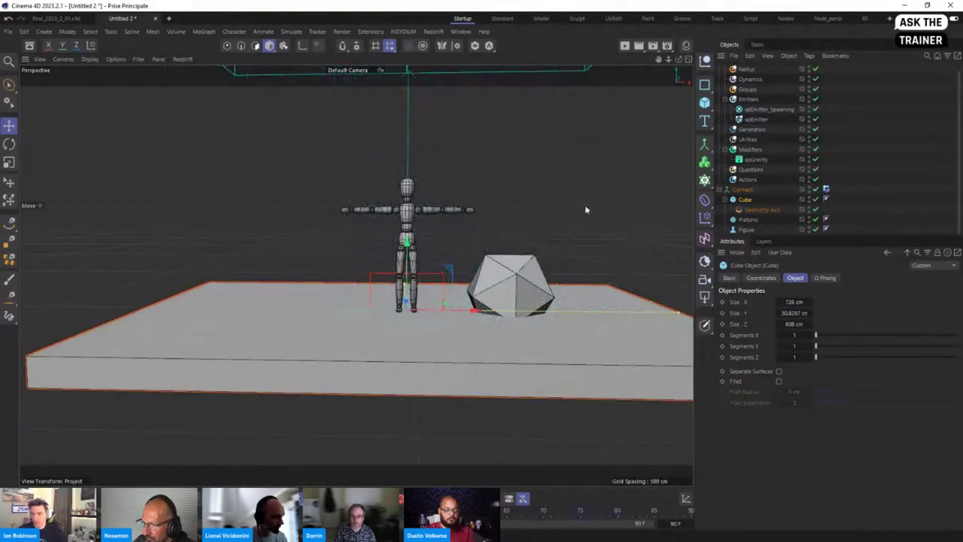
Review the Connect object's collider tag exclusions and spawn settings, and the spawning emitter's Emission, Object, Extended Data and Advanced settings
left_click(756, 119)
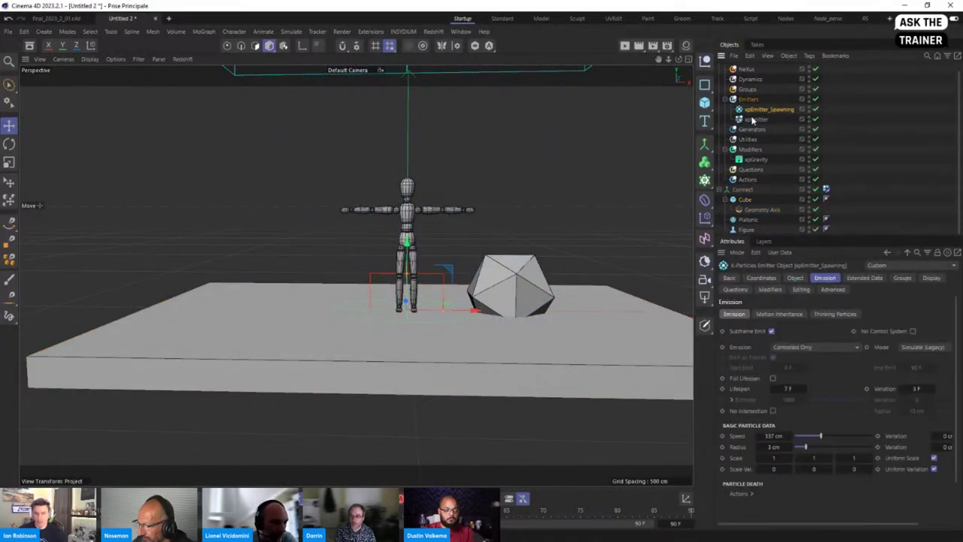
left_click(826, 189)
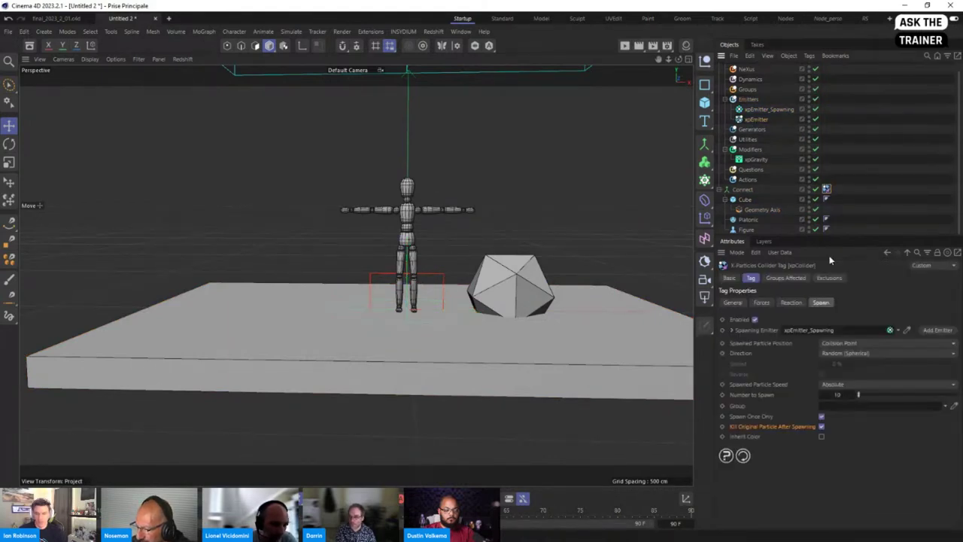
left_click(828, 279)
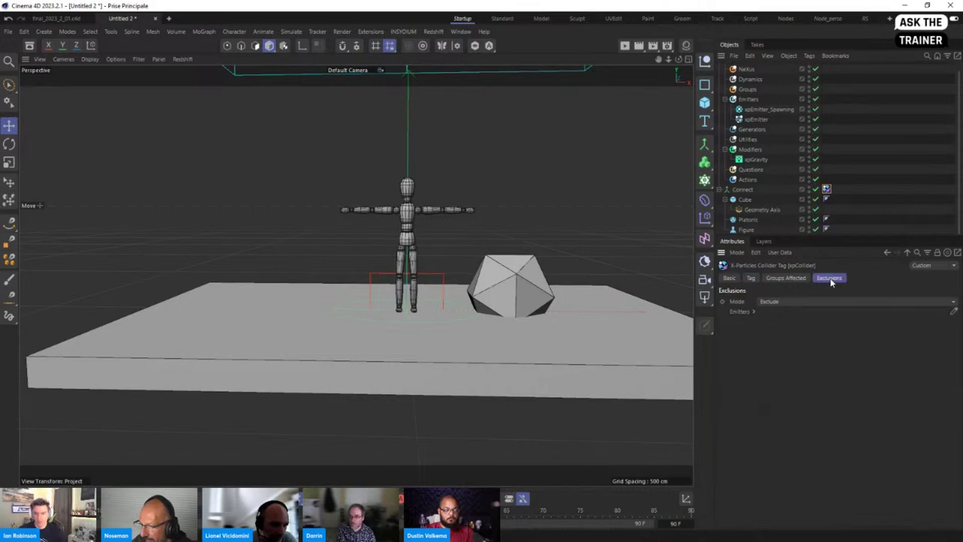
left_click(751, 278)
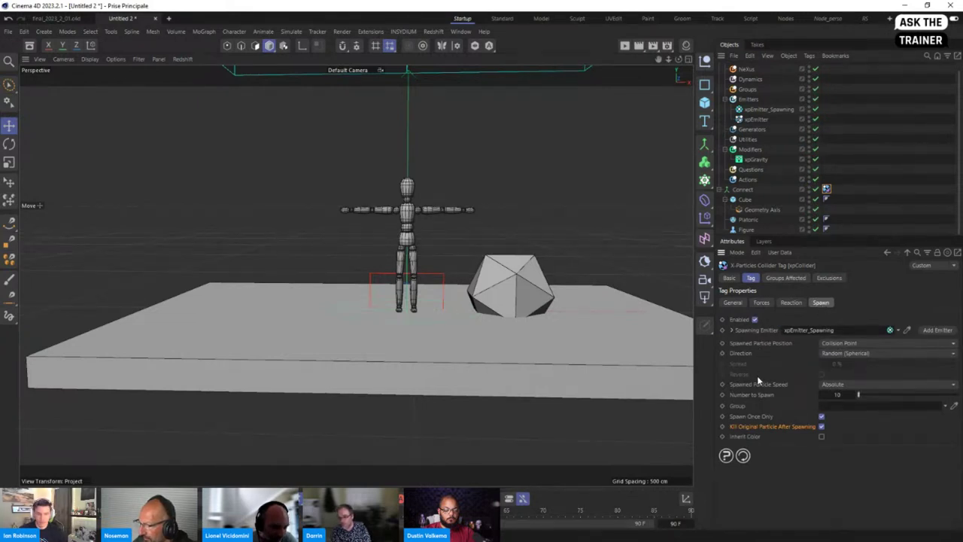
left_click(762, 111)
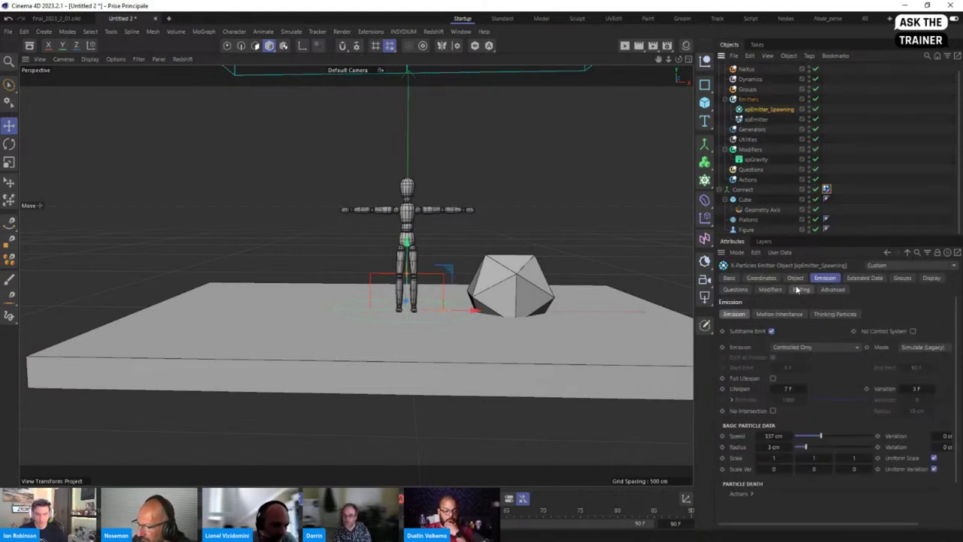
left_click(832, 290)
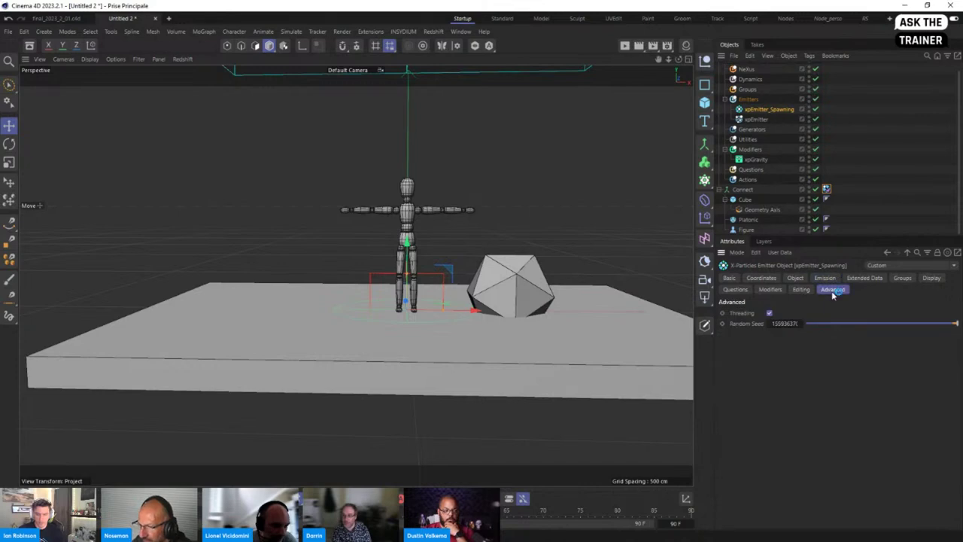
left_click(796, 278)
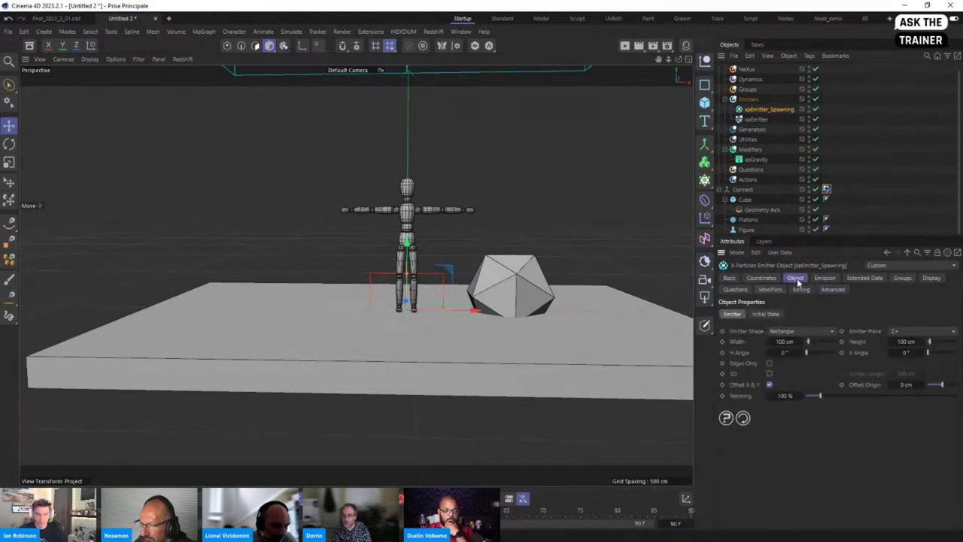
left_click(865, 278)
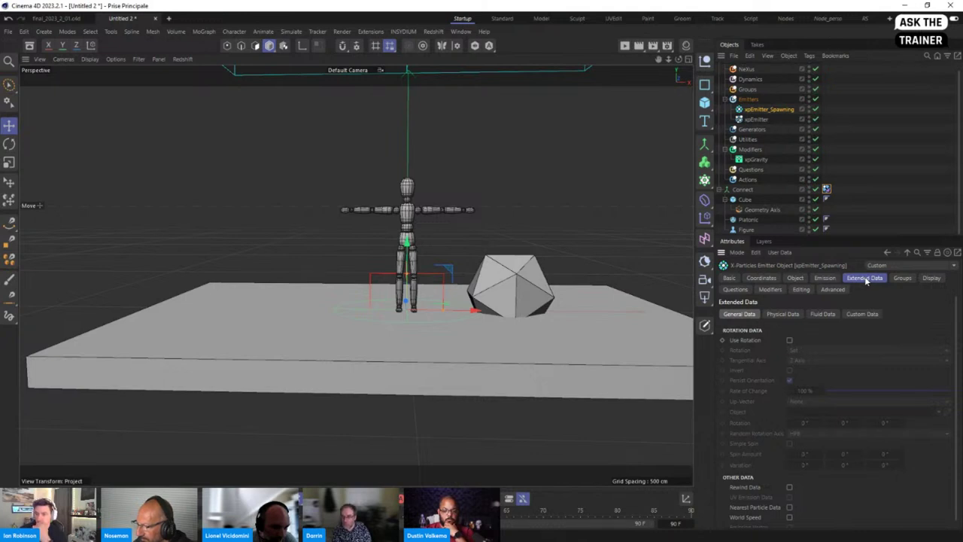
left_click(798, 278)
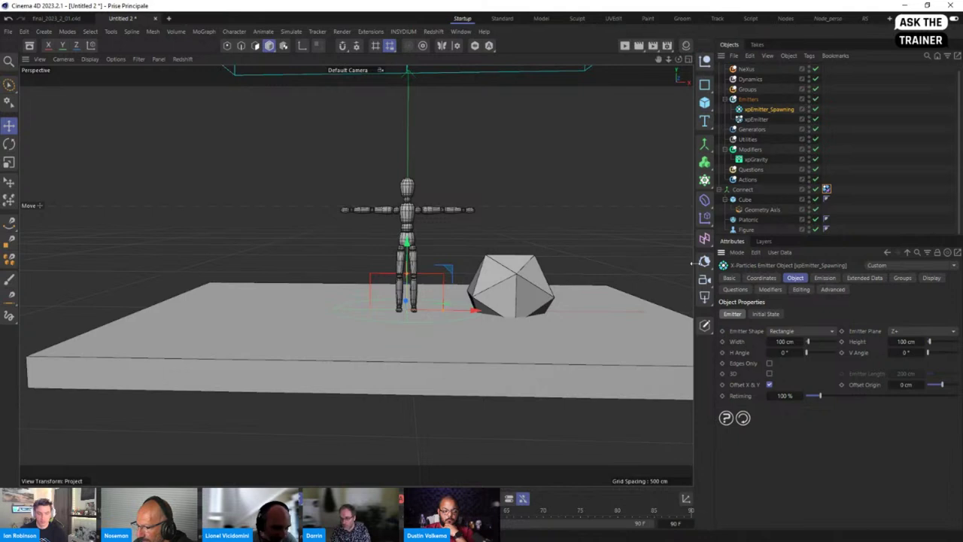
Check the project's X-Particles Dynamics settings and play the simulation to examine the collisions on the figure and platonic
left_click_drag(713, 248, 698, 263)
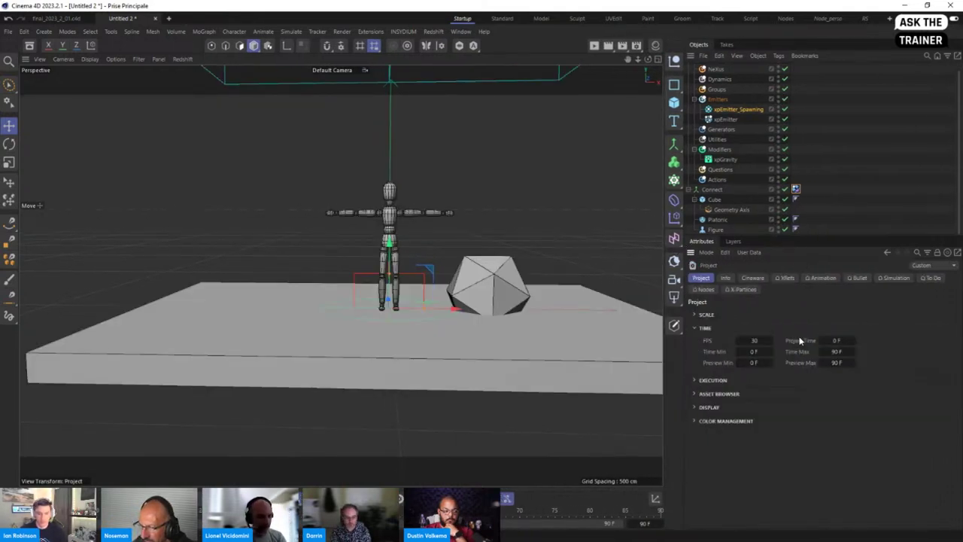
key("ctrl+d")
left_click(741, 290)
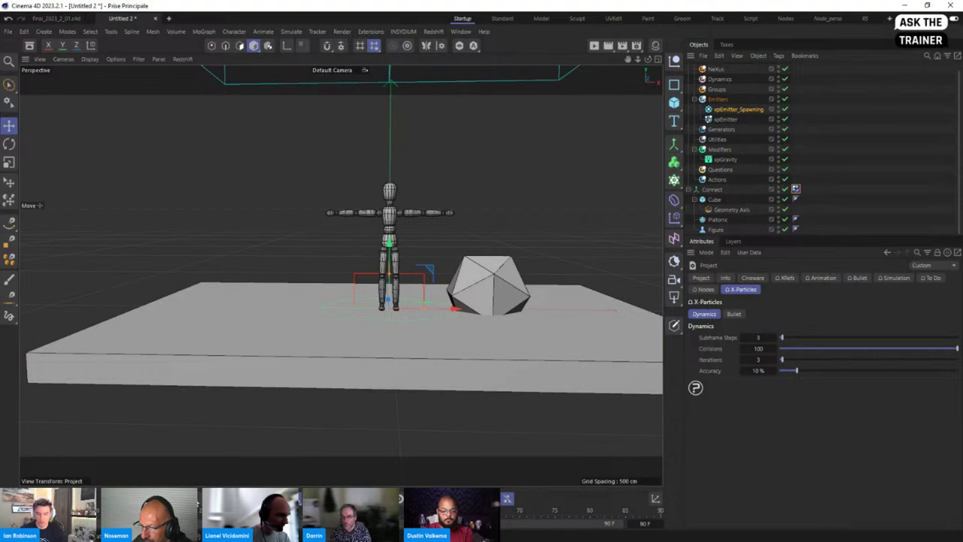
key("F8")
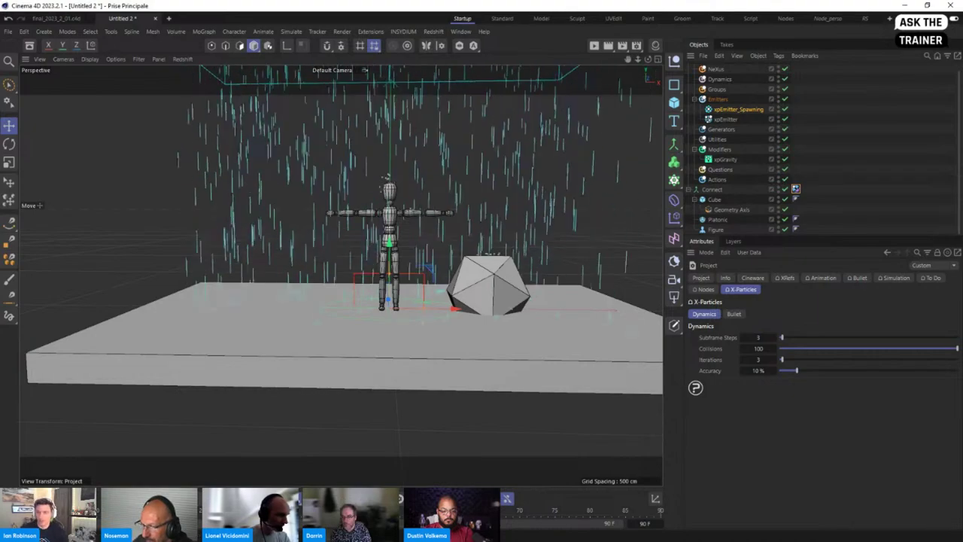
left_click_drag(382, 354, 377, 311, "alt")
scroll(376, 310, "up", 3)
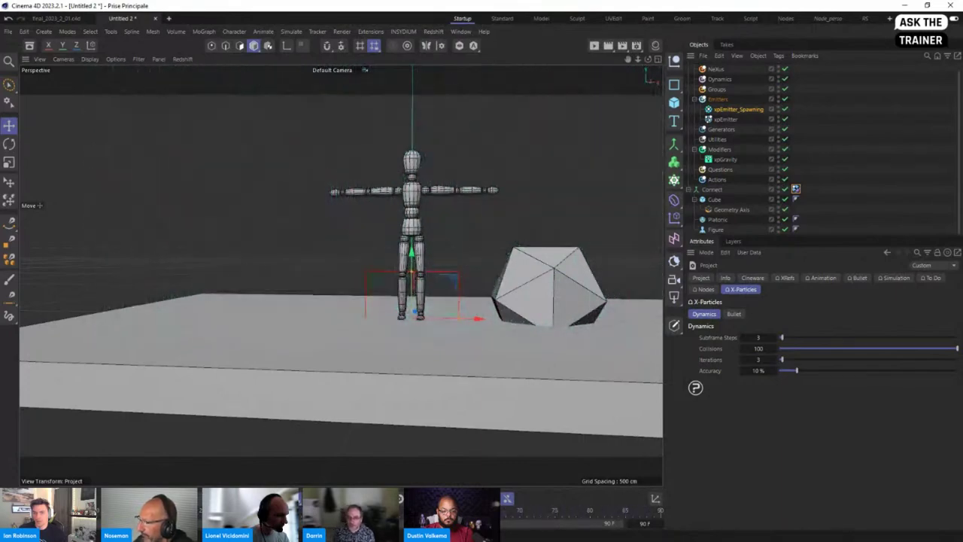
Set Number to Spawn to 50 in the Connect object's collider tag and check the platonic and Connect object settings
left_click(795, 188)
left_click(807, 394)
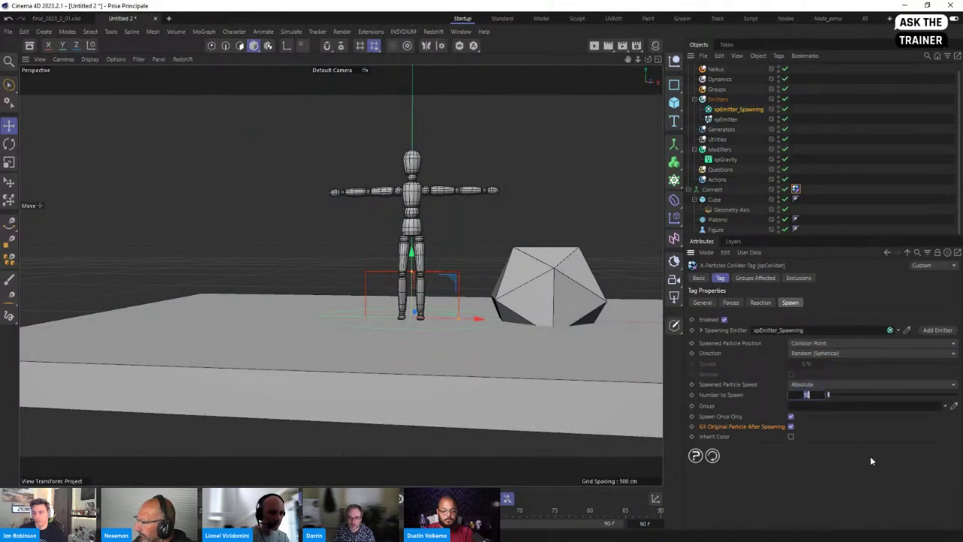
type("5")
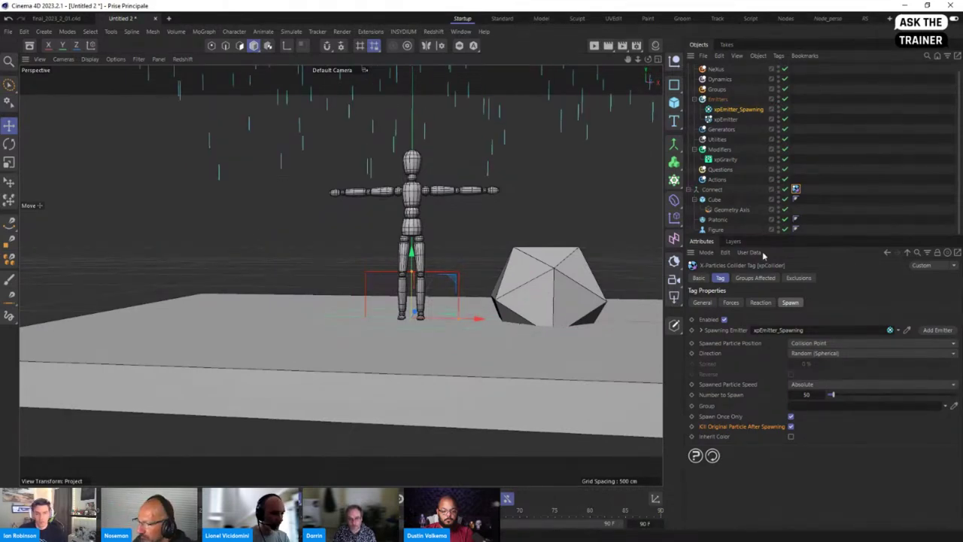
left_click(715, 219)
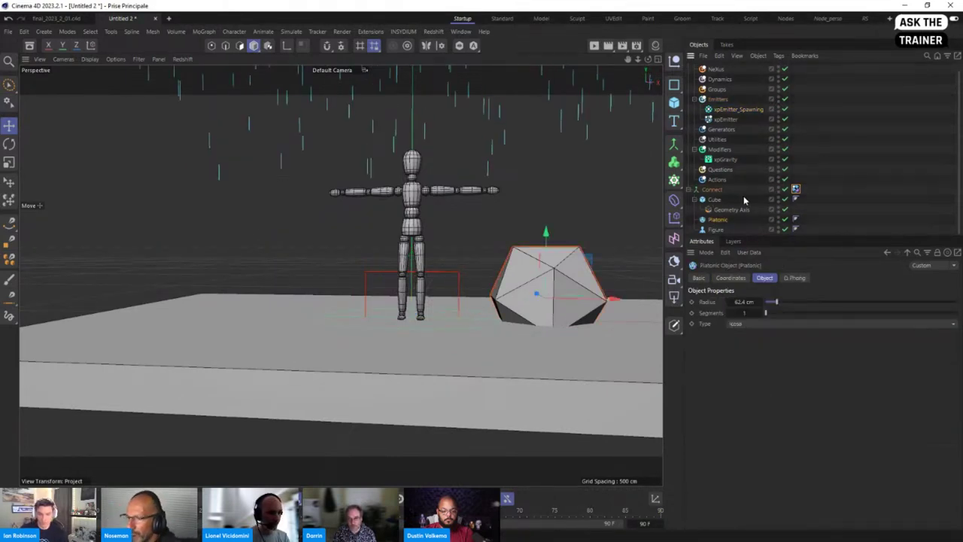
left_click(712, 190)
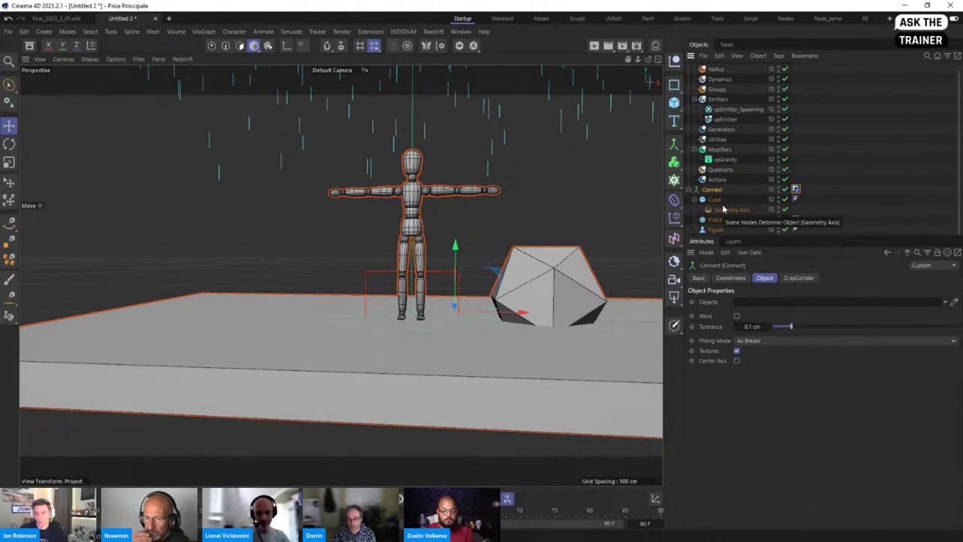
Set the spawning emitter's particle Lifespan to 5 F with a Variation of 2 F
left_click(729, 110)
left_click(794, 278)
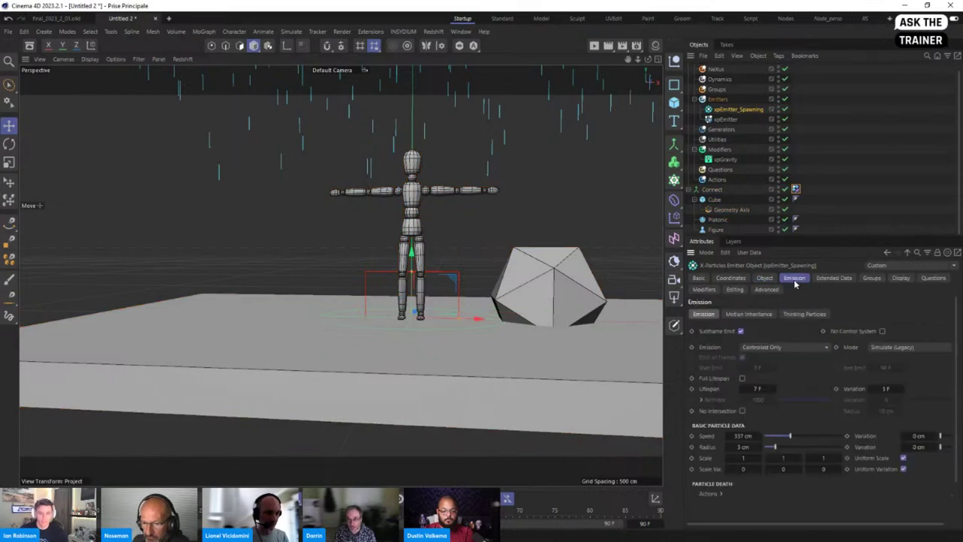
left_click(742, 389)
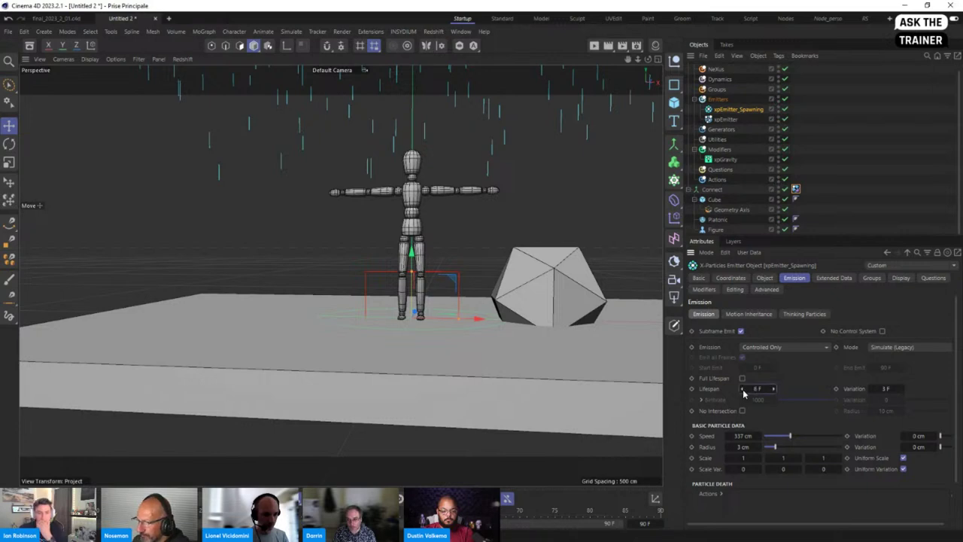
left_click(870, 390)
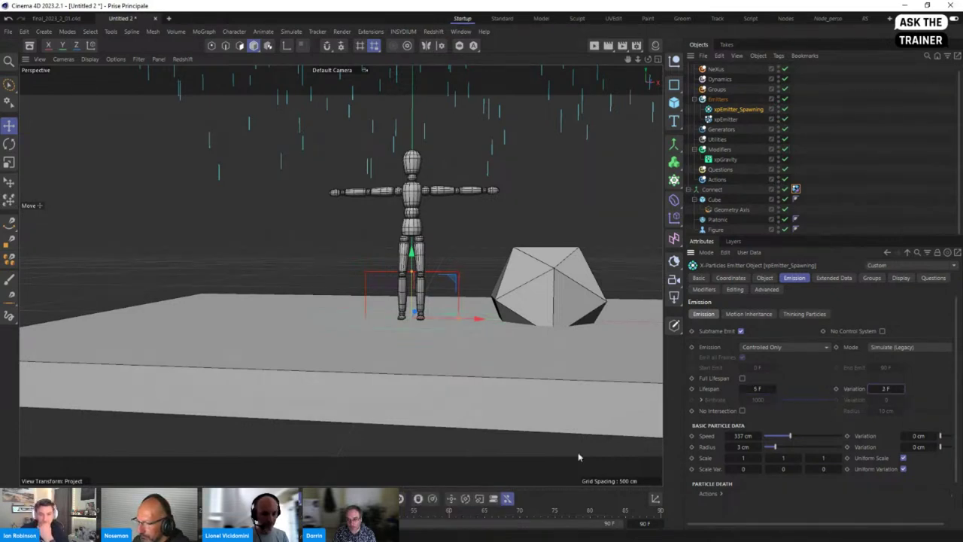
Review the collider tag's spawn settings and examine the splash particles around the figure's outstretched hand
left_click(795, 189)
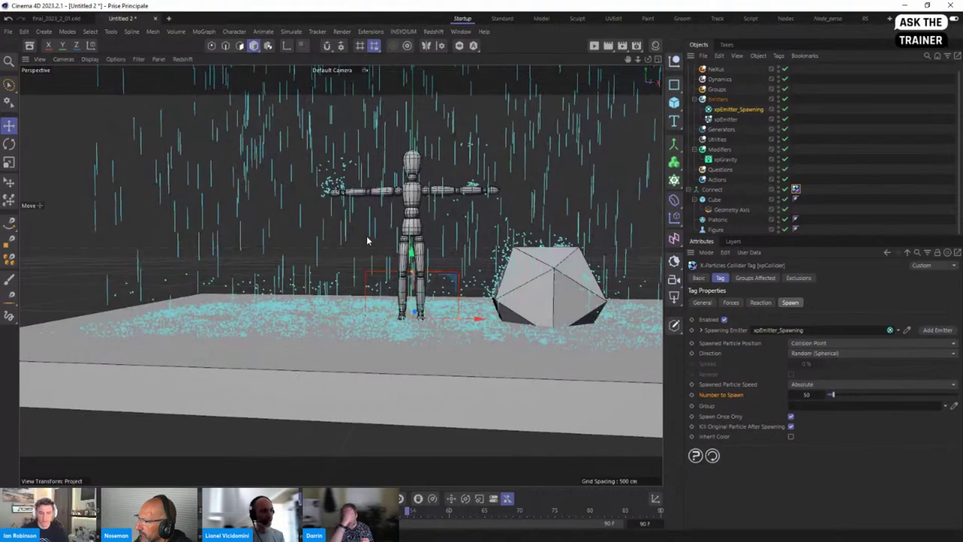
scroll(347, 181, "up", 5)
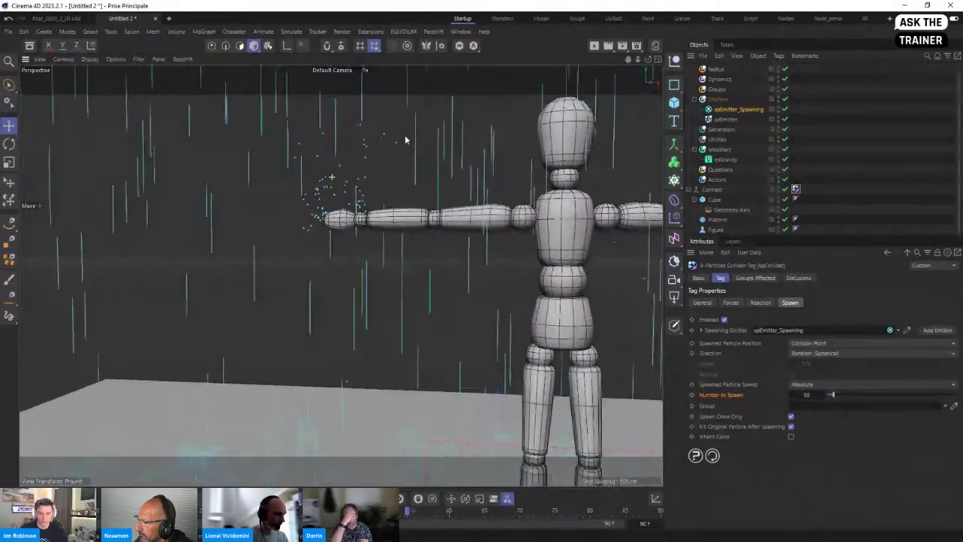
scroll(323, 197, "down", 4)
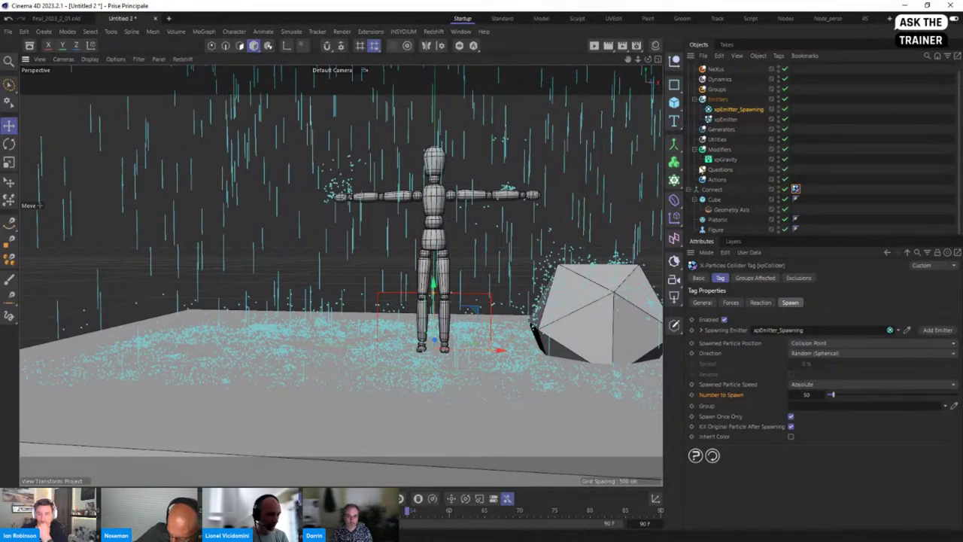
Change the spawning emitter's Editor Display from Squares to Lines and check the splashes in the simulation
left_click(733, 110)
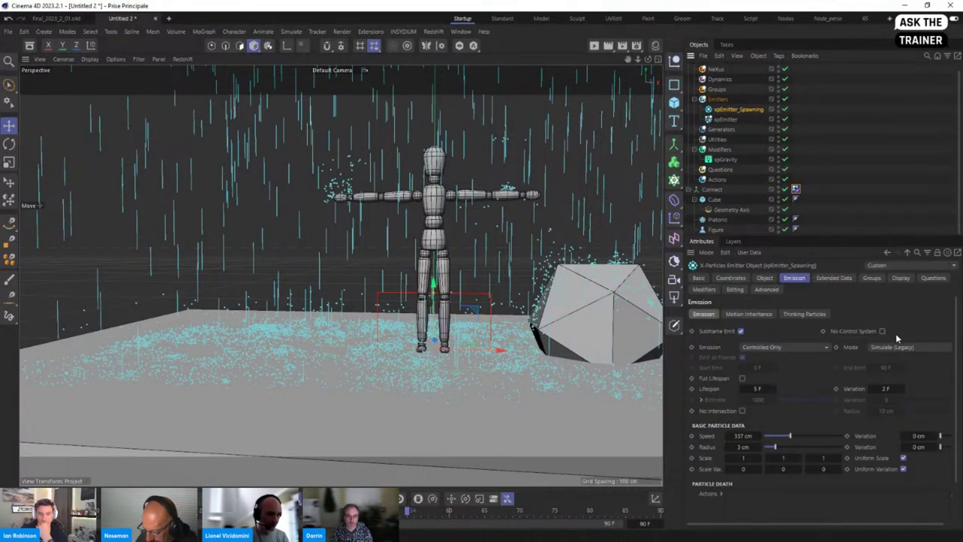
left_click(900, 278)
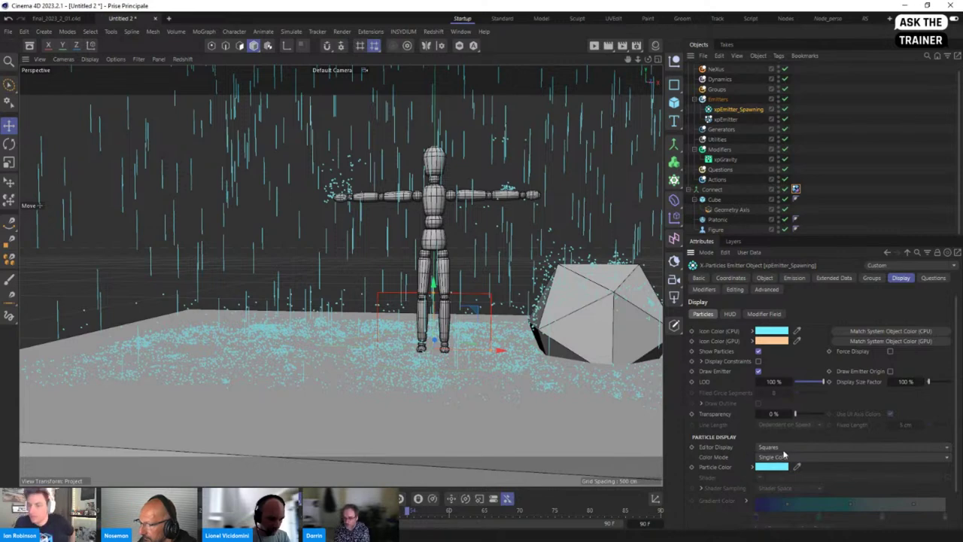
left_click(771, 448)
left_click(784, 340)
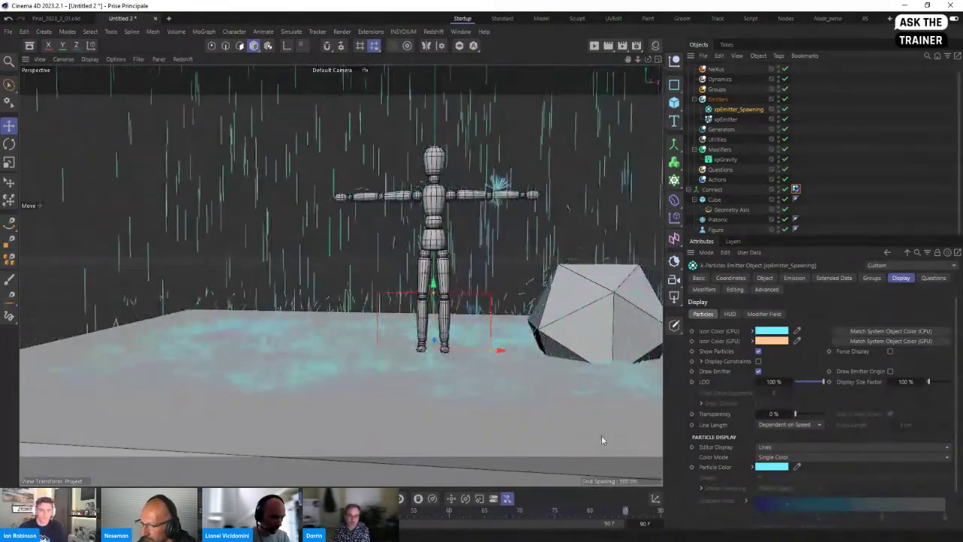
scroll(820, 376, "down", 2)
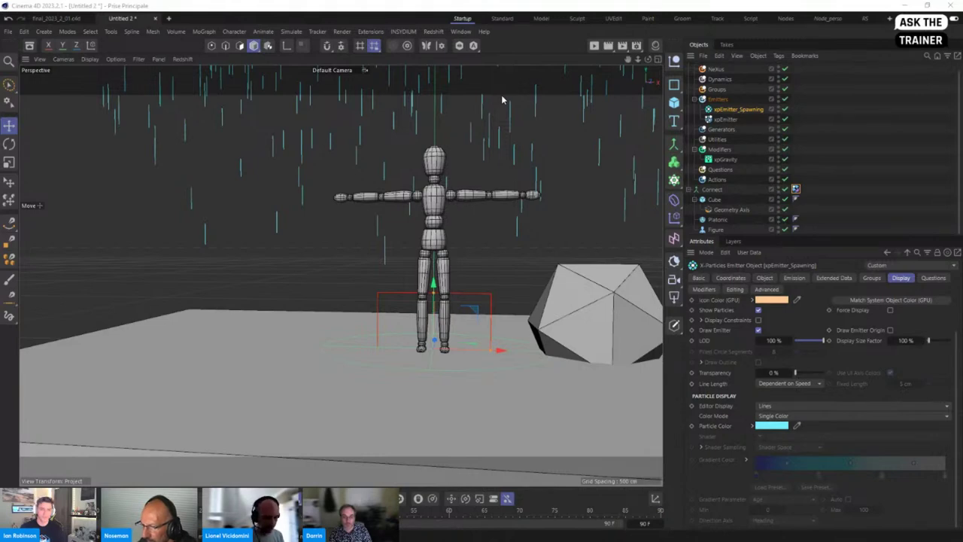
Look through the Generators, Emitters and Modifiers folders and their generate modifiers, and examine the simulated splashes along the figure's arm
left_click(718, 129)
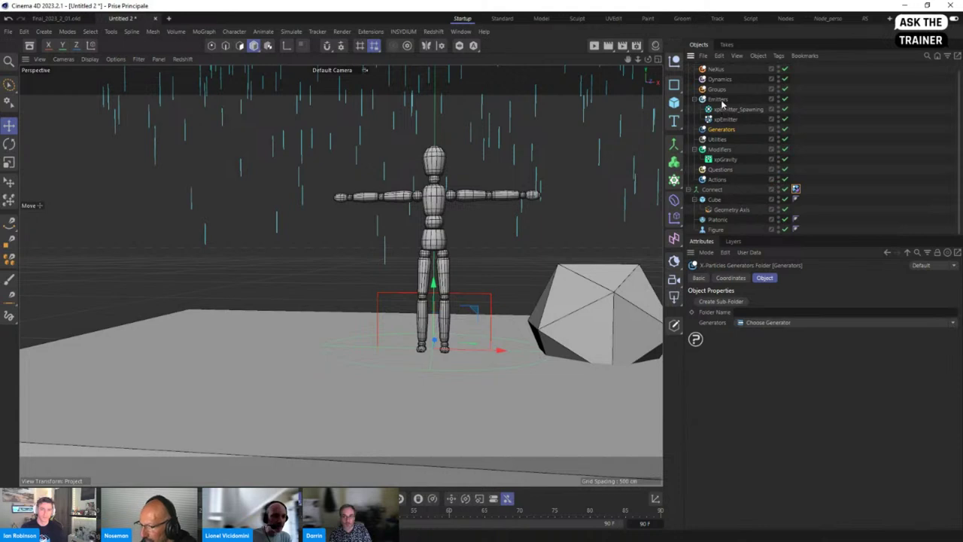
left_click(719, 100)
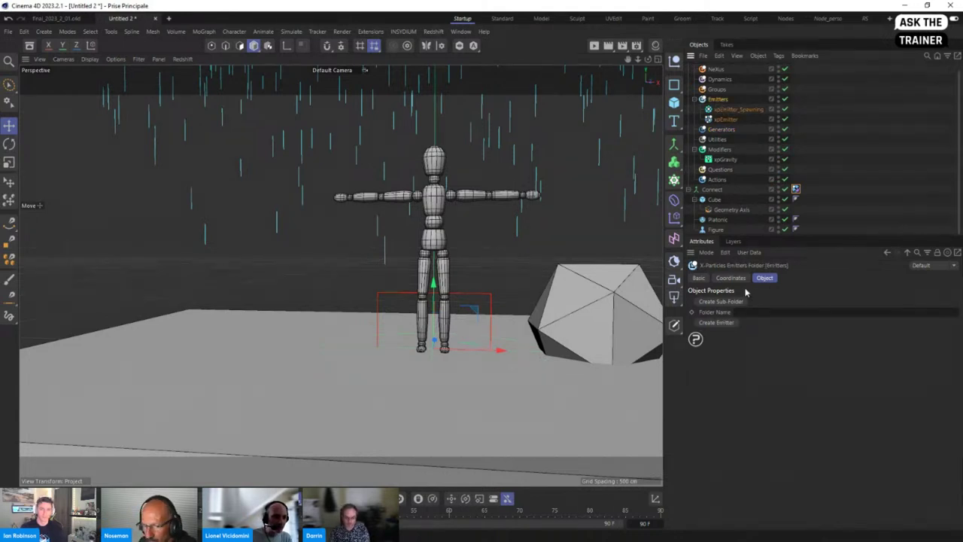
left_click(719, 150)
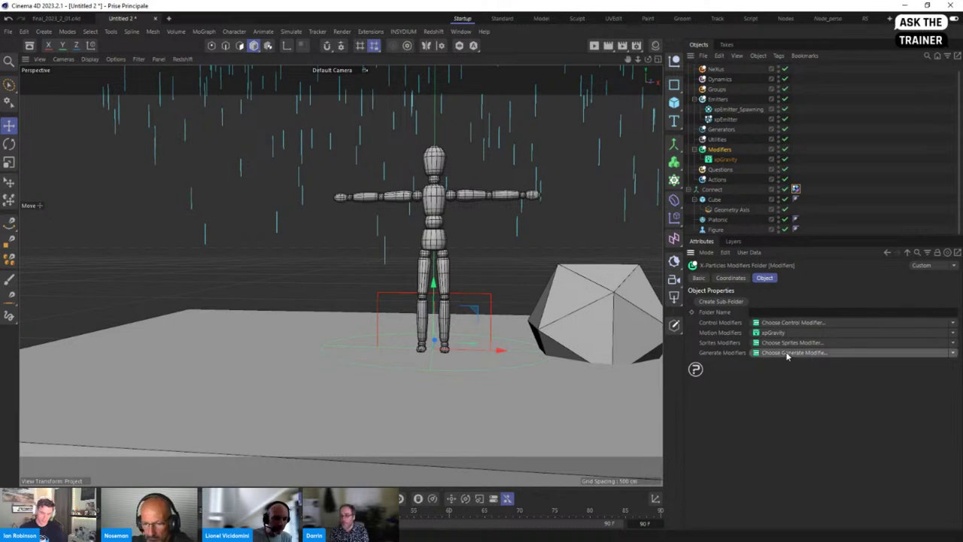
left_click(787, 353)
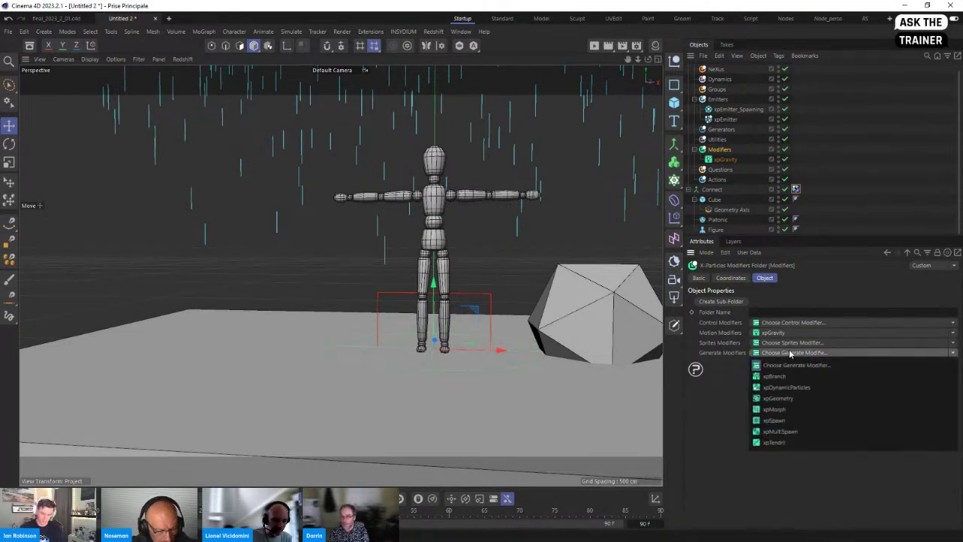
left_click(719, 374)
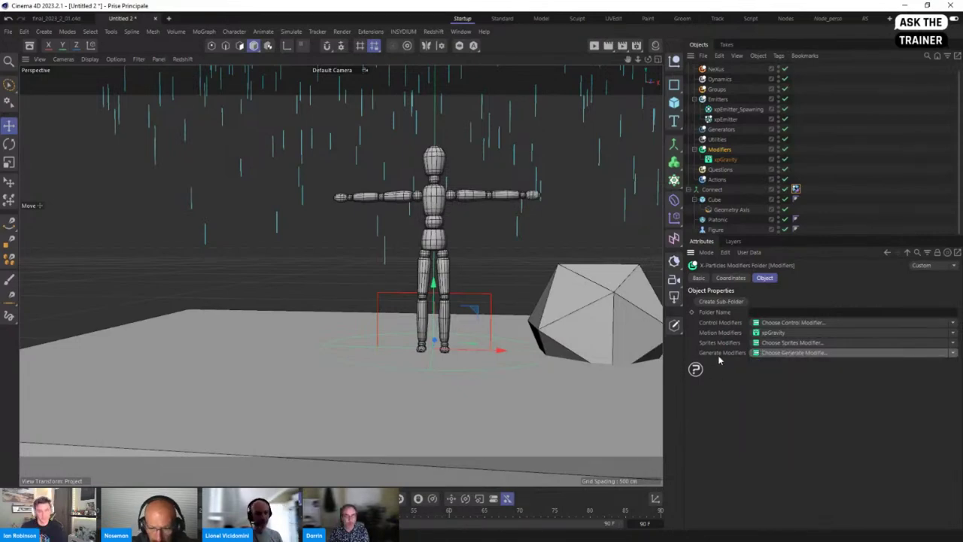
key("F8")
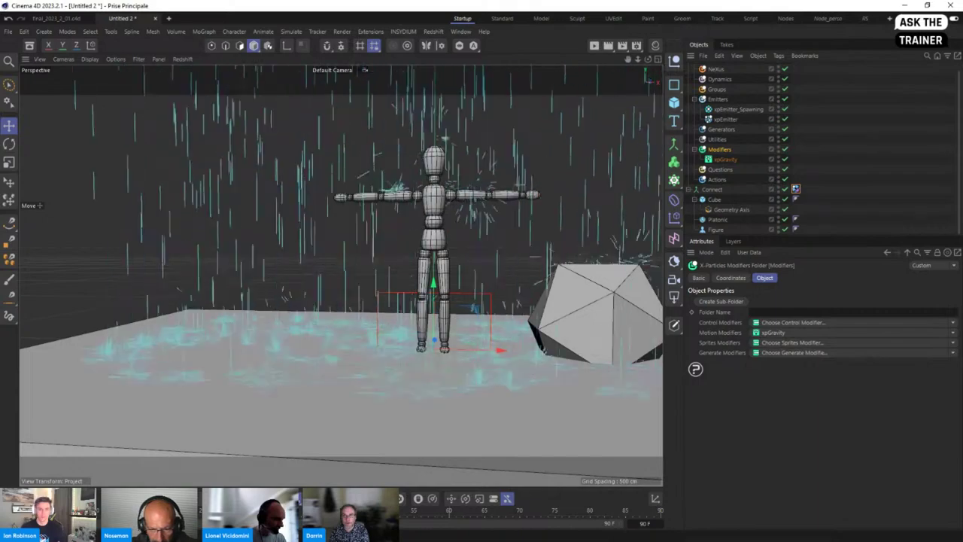
scroll(422, 152, "up", 10)
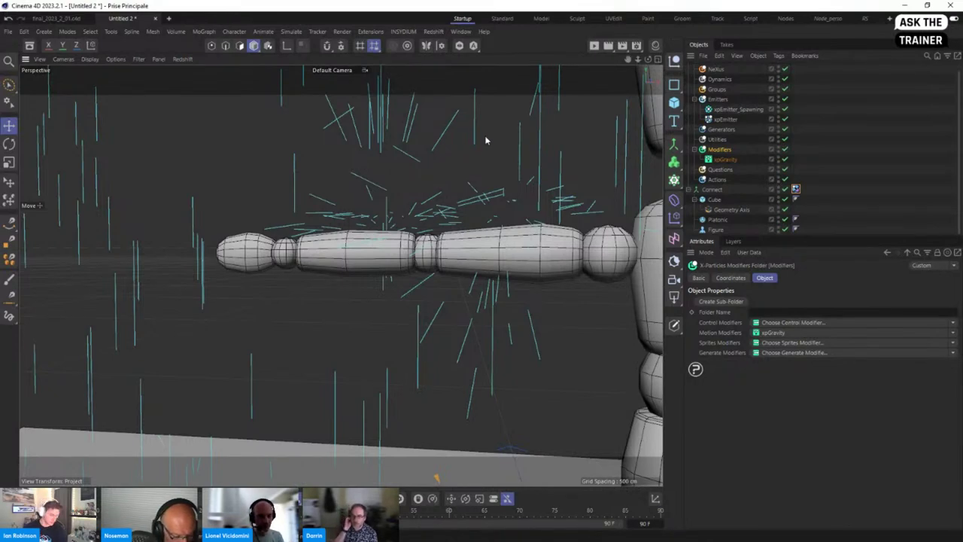
Look through the available generators in the Generators folder, examine the splashes around the figure and floor, and show the spawning emitter's display settings
left_click(720, 129)
left_click(779, 322)
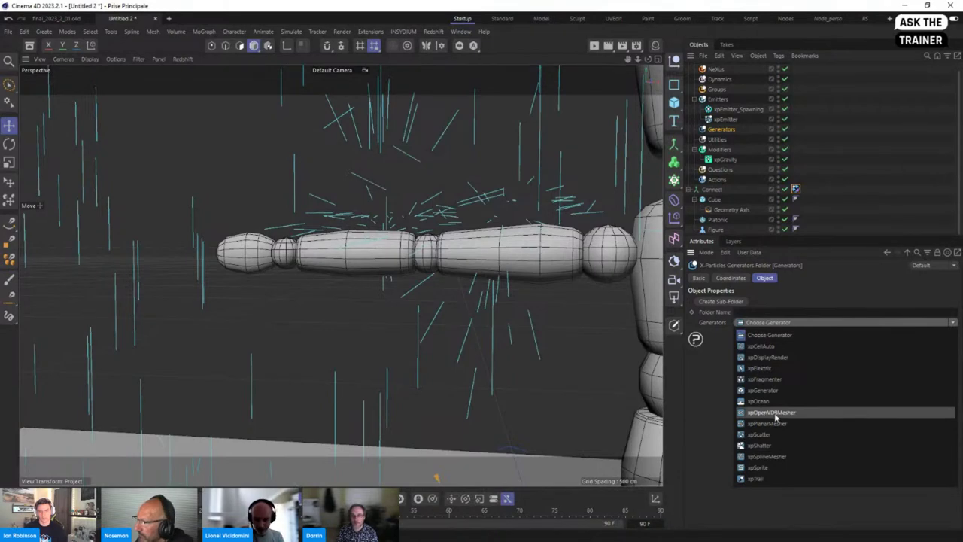
left_click(696, 384)
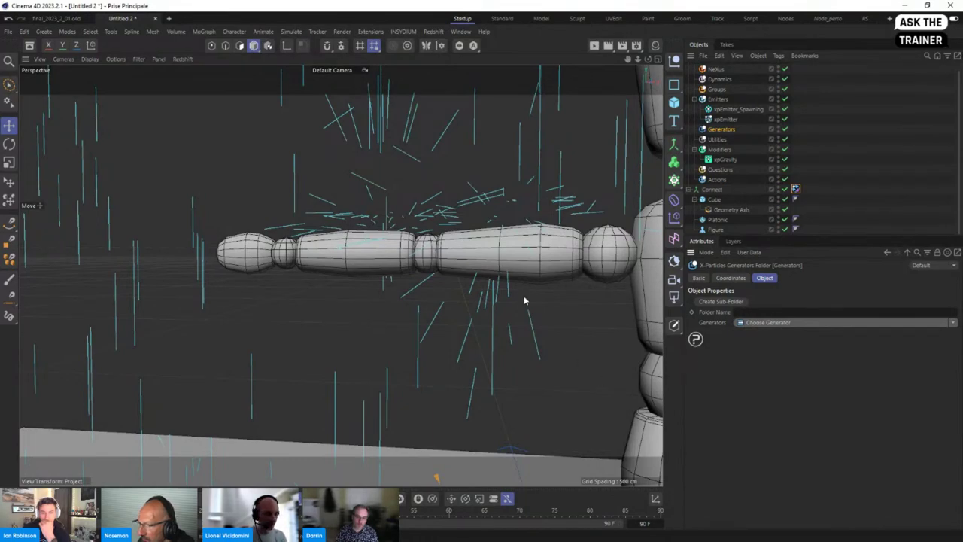
scroll(524, 296, "down", 5)
left_click_drag(446, 339, 476, 256, "alt")
scroll(485, 248, "up", 3)
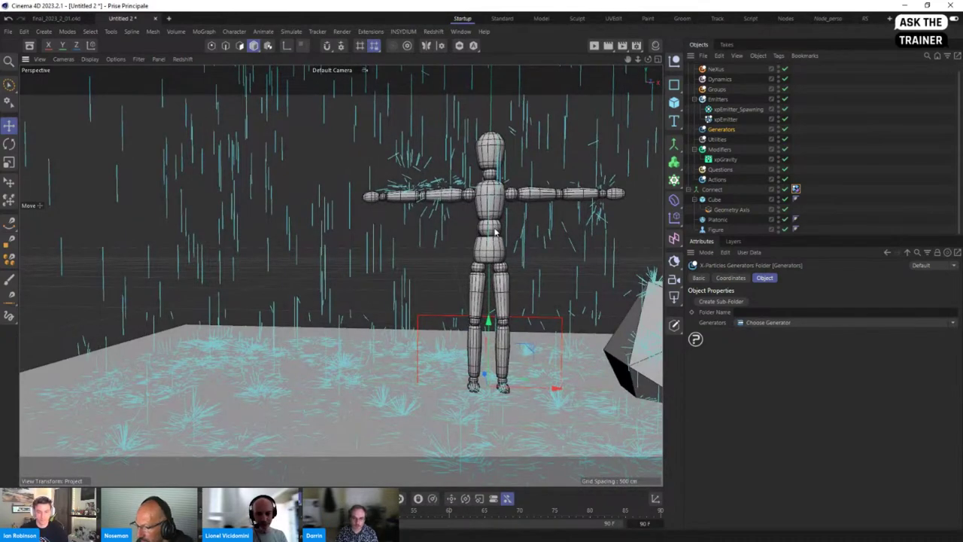
scroll(455, 141, "up", 3)
scroll(455, 141, "up", 2)
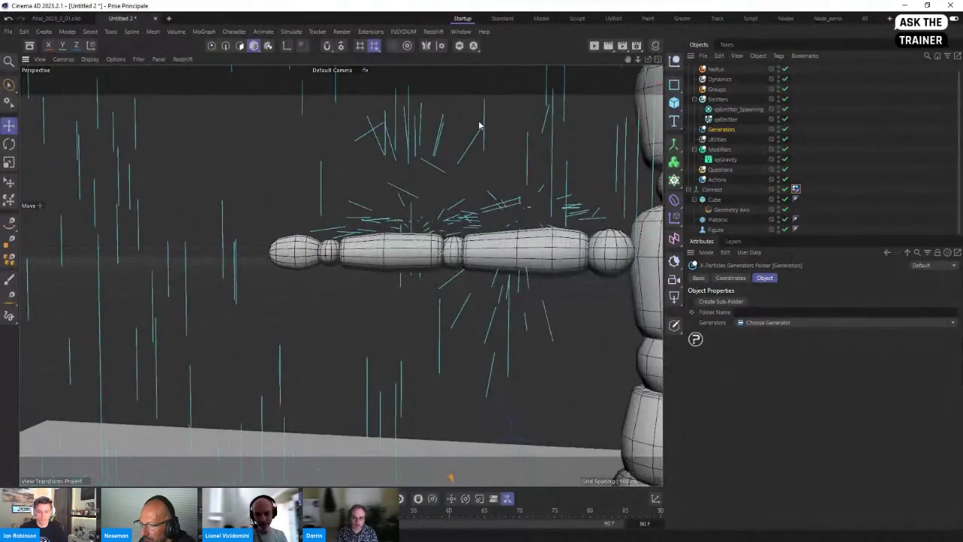
scroll(399, 165, "down", 5)
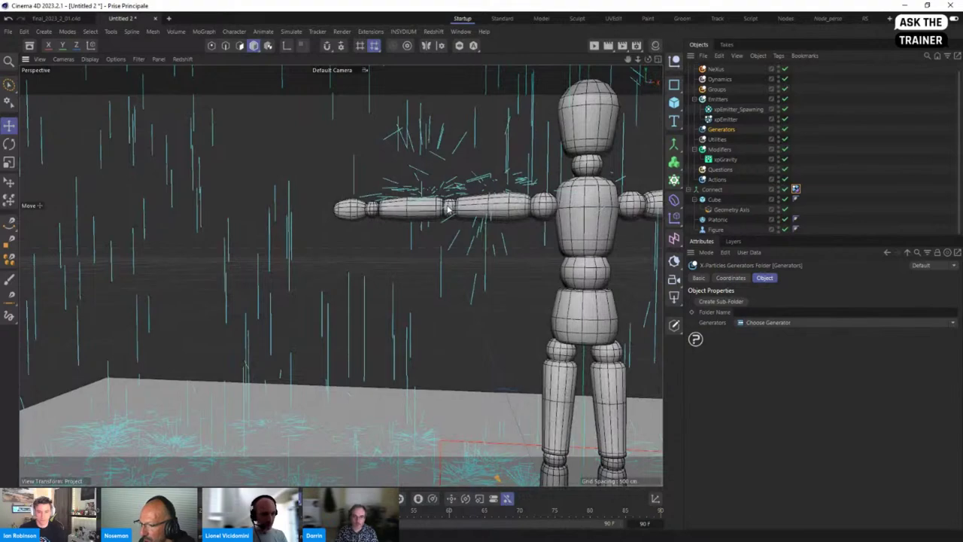
scroll(378, 246, "down", 3)
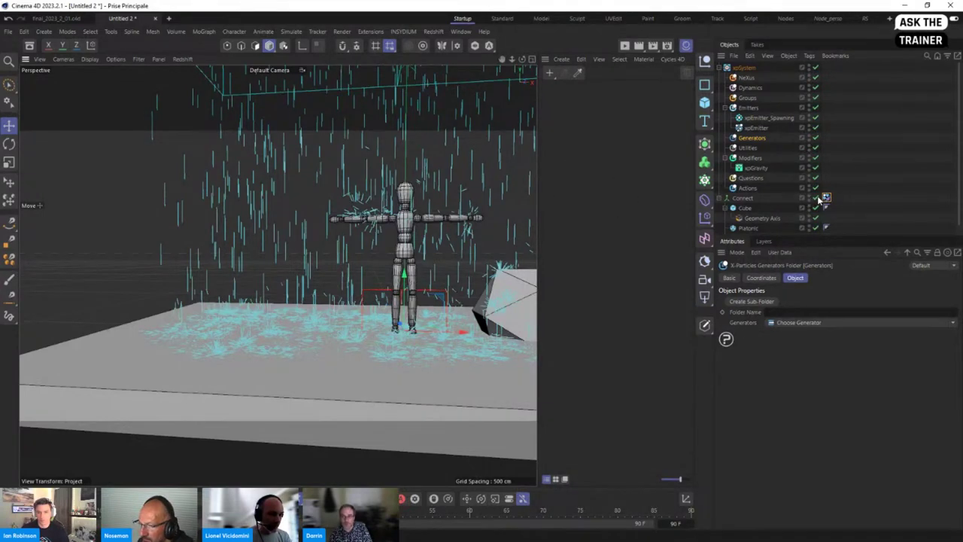
left_click(758, 119)
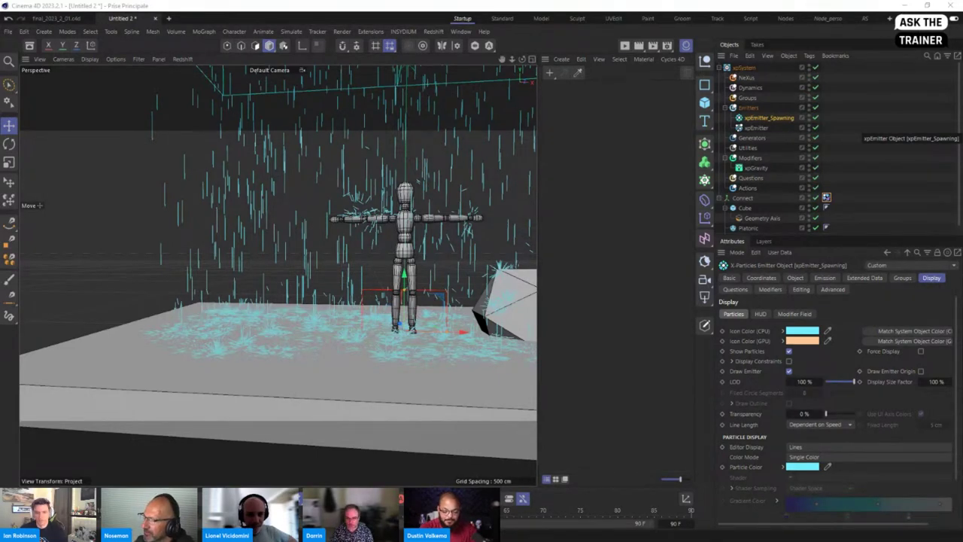
Switch to the web browser, look through the INSYDIUM Fluids training page and open the Teacup Splash Tutorial
key("alt+Tab")
scroll(491, 355, "down", 6)
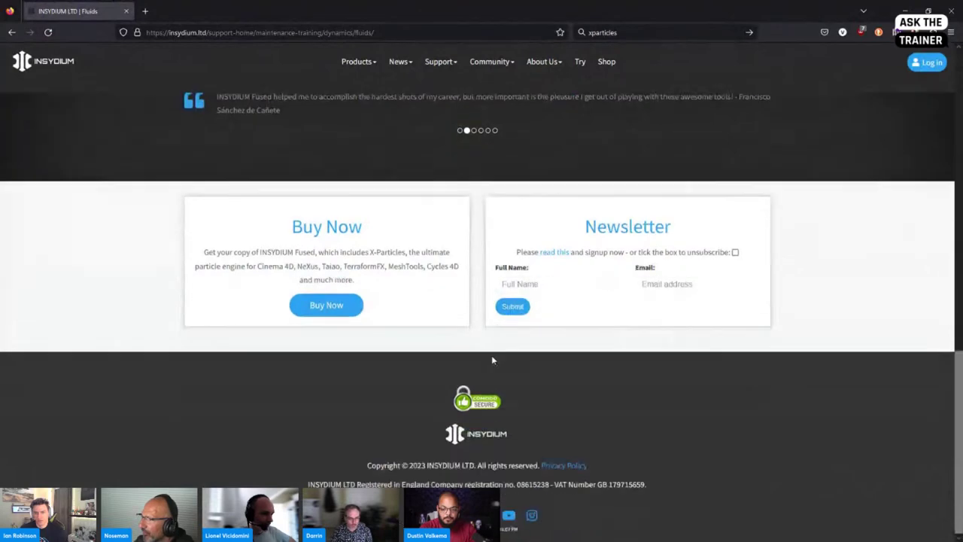
scroll(492, 360, "up", 6)
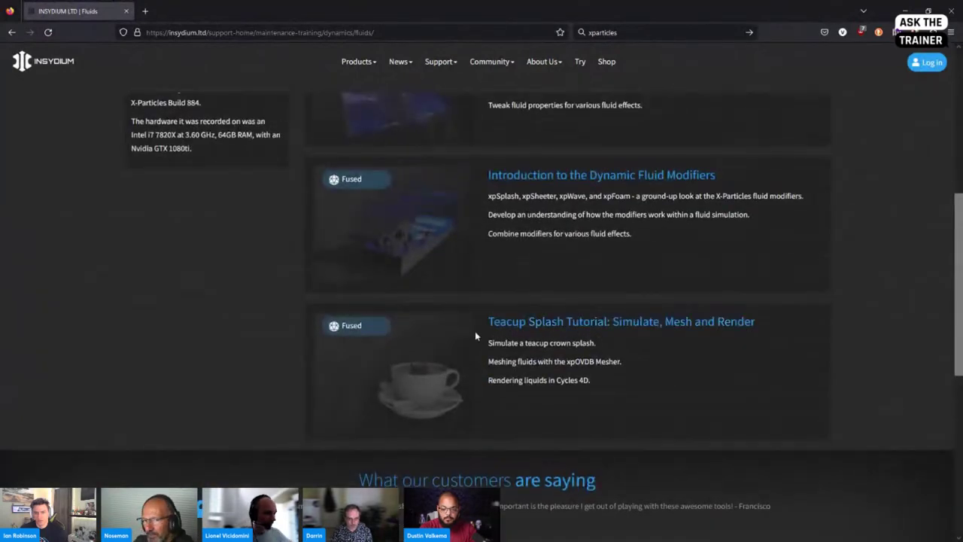
left_click(534, 325)
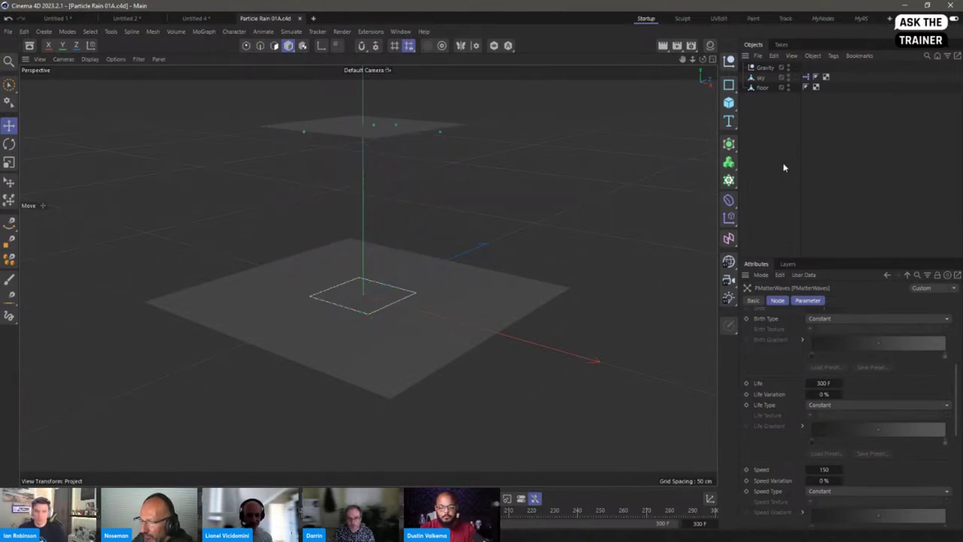
In the Particle Rain 01A project, examine the particle node network in the sky object's XPresso tag and close the editor
double_click(806, 75)
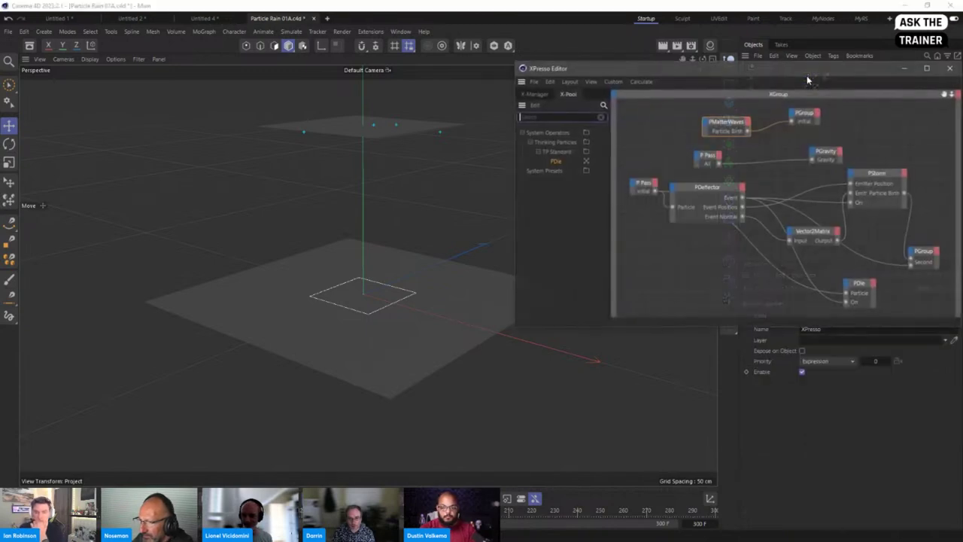
left_click_drag(798, 66, 667, 152)
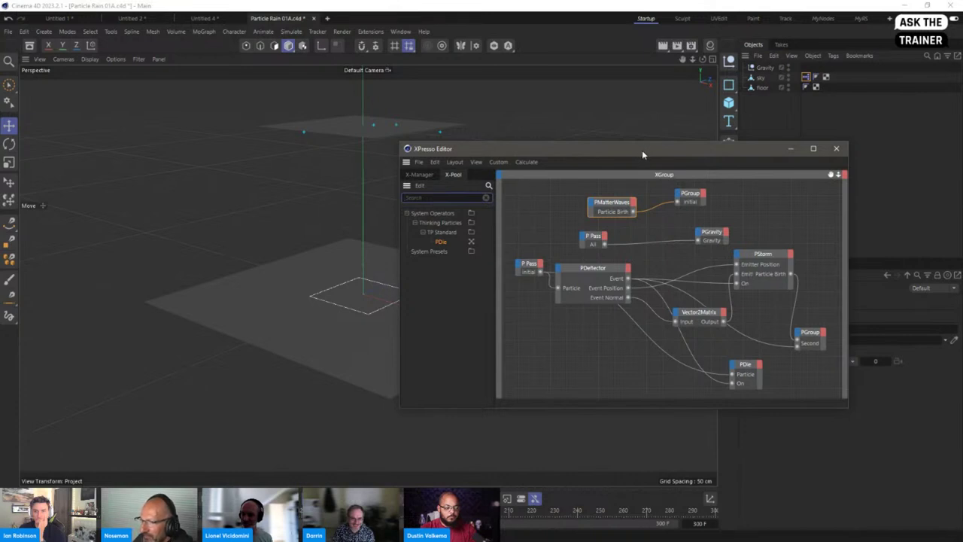
left_click_drag(640, 153, 616, 153)
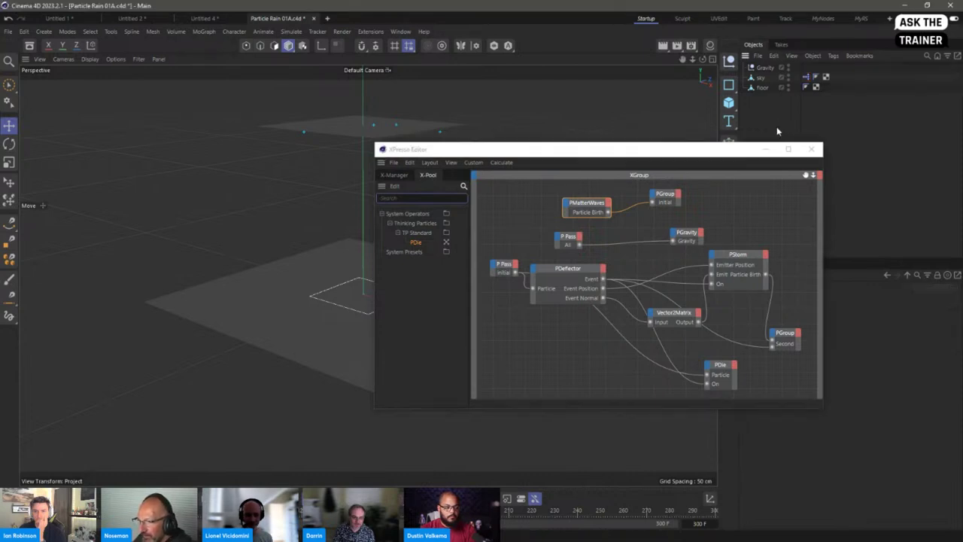
left_click(812, 151)
Start a new project and add a plane primitive with its orientation set to +Z
key("ctrl+n")
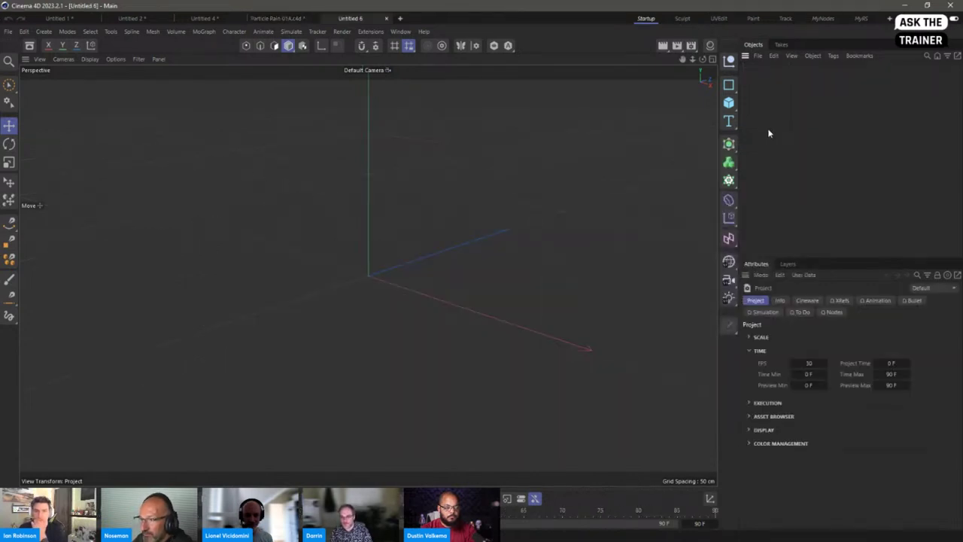
left_click(728, 102)
left_click(767, 138)
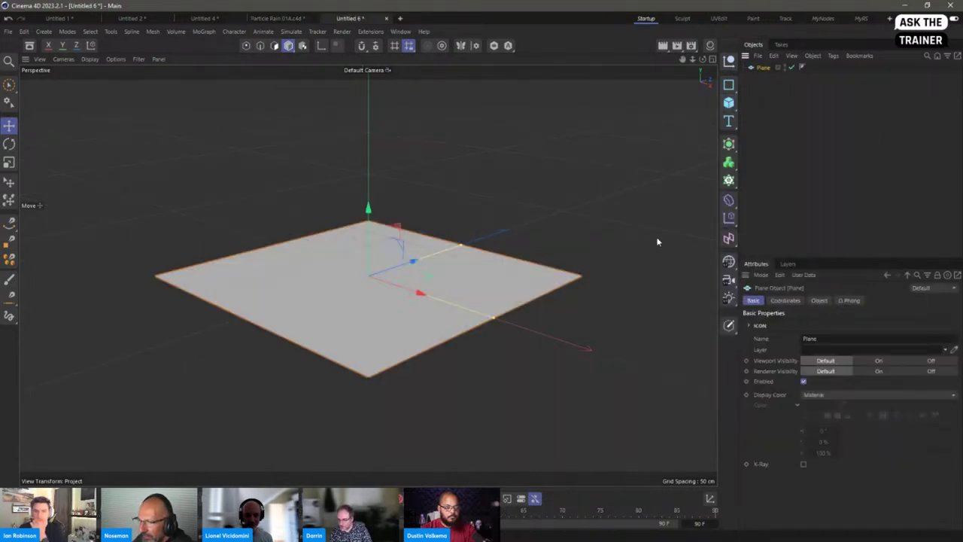
left_click(818, 301)
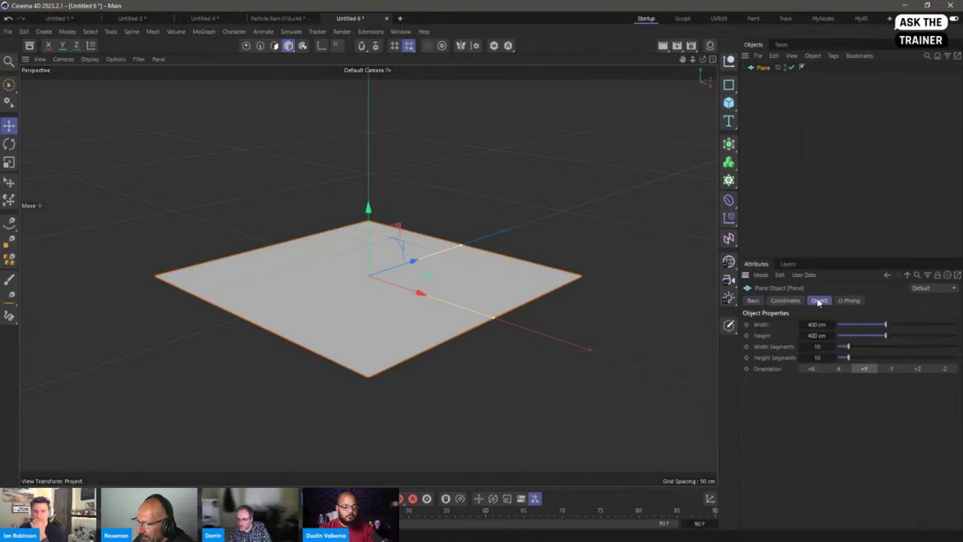
left_click(918, 369)
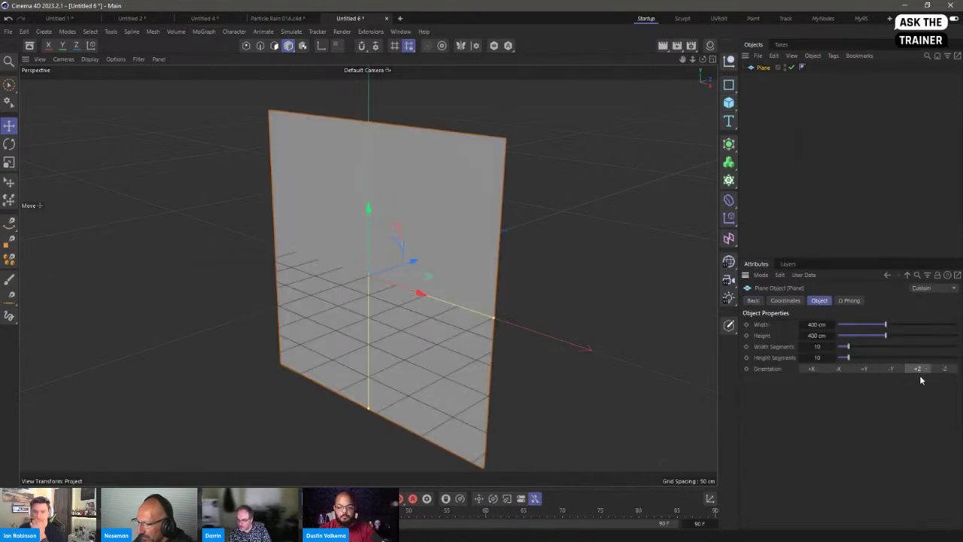
Rotate the plane to a pitch of -90° so it lies flat, and scale it down to about 206 cm square
key("r")
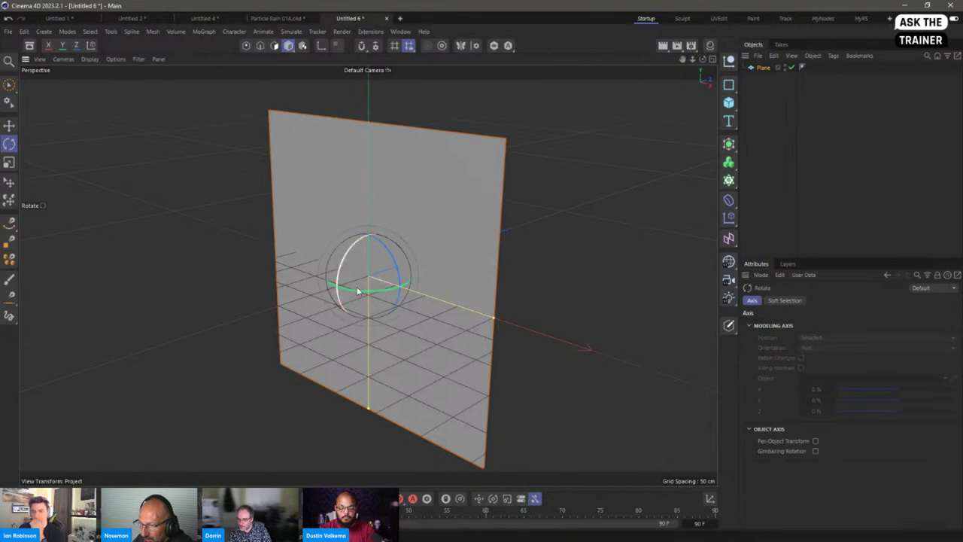
left_click_drag(368, 259, 385, 249)
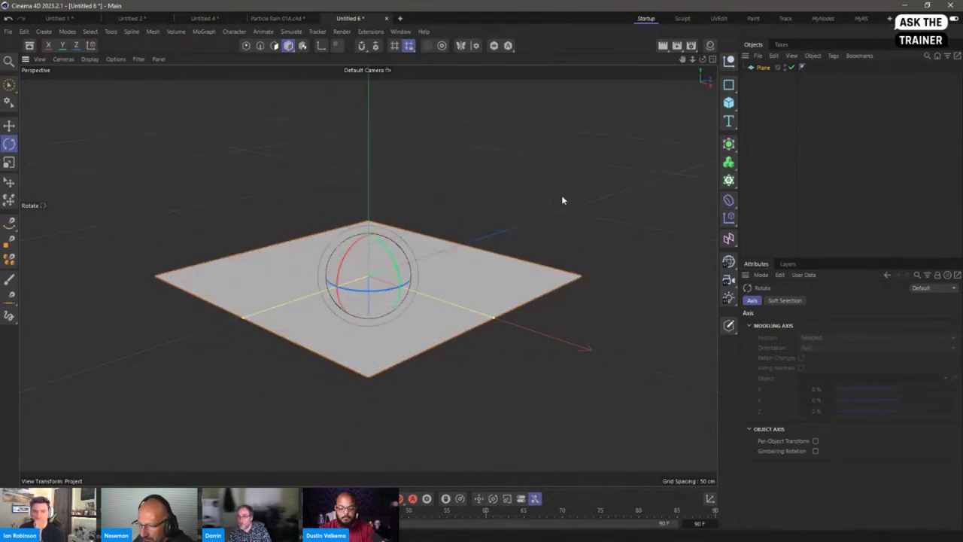
key("t")
left_click_drag(561, 200, 412, 204)
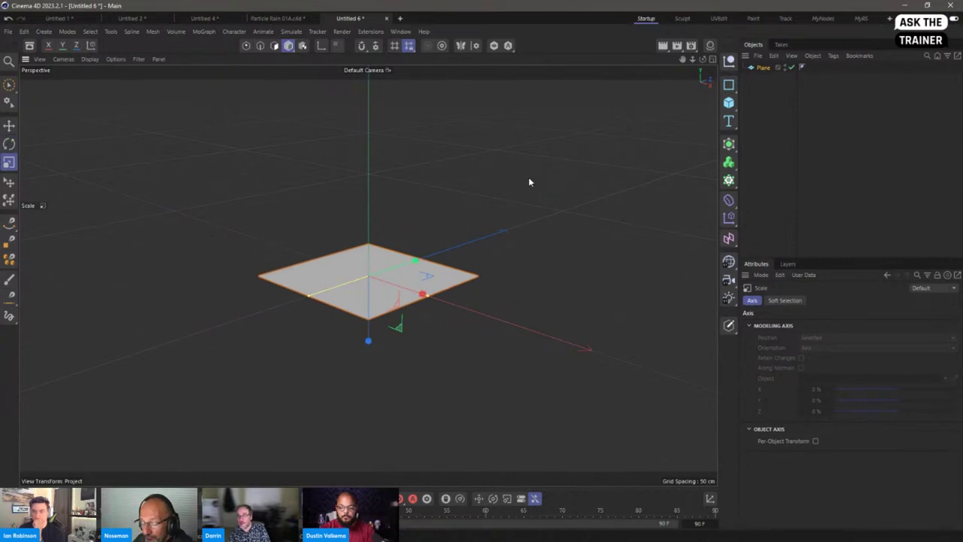
Raise the plane to about 181 cm above the origin and make it editable
key("e")
left_click_drag(369, 339, 383, 203)
left_click(751, 69)
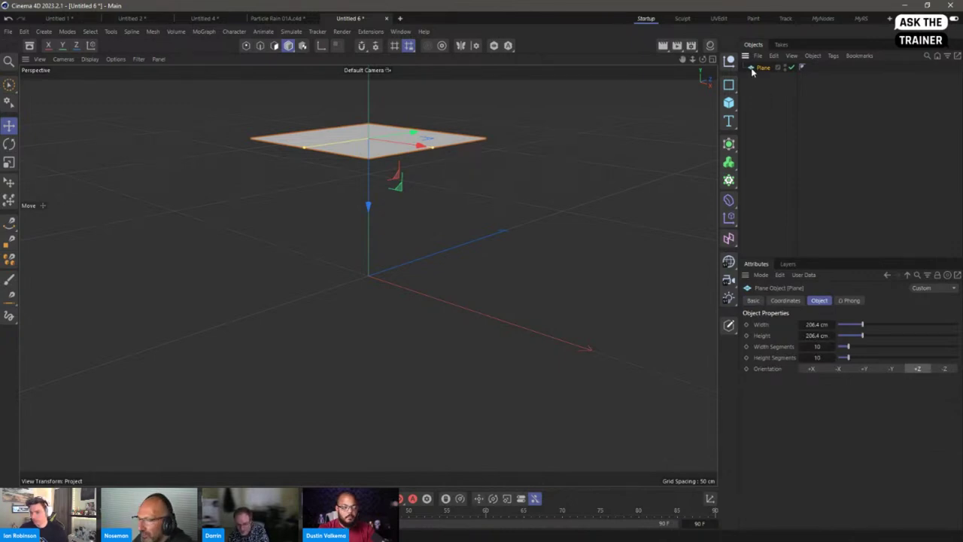
key("c")
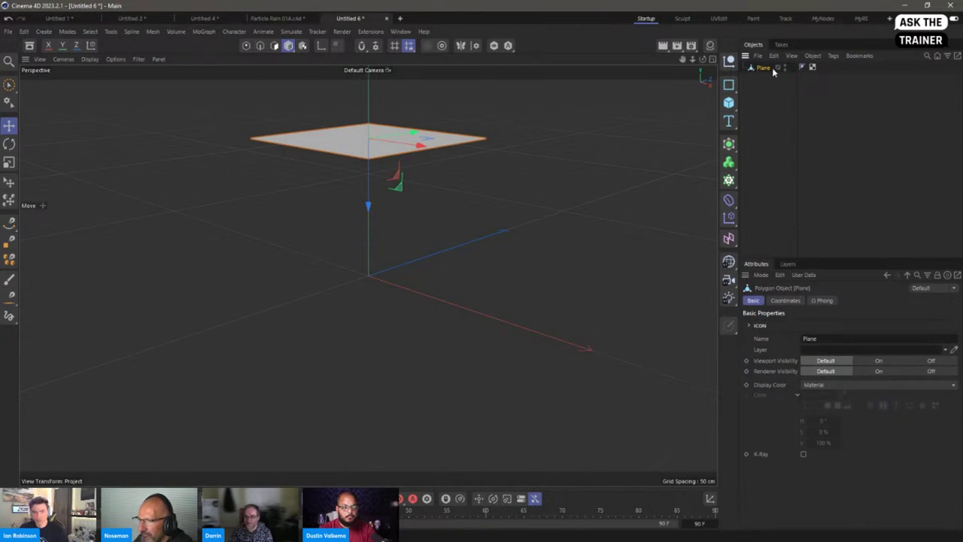
Rename the raised polygon plane as sky
double_click(765, 69)
type("sky")
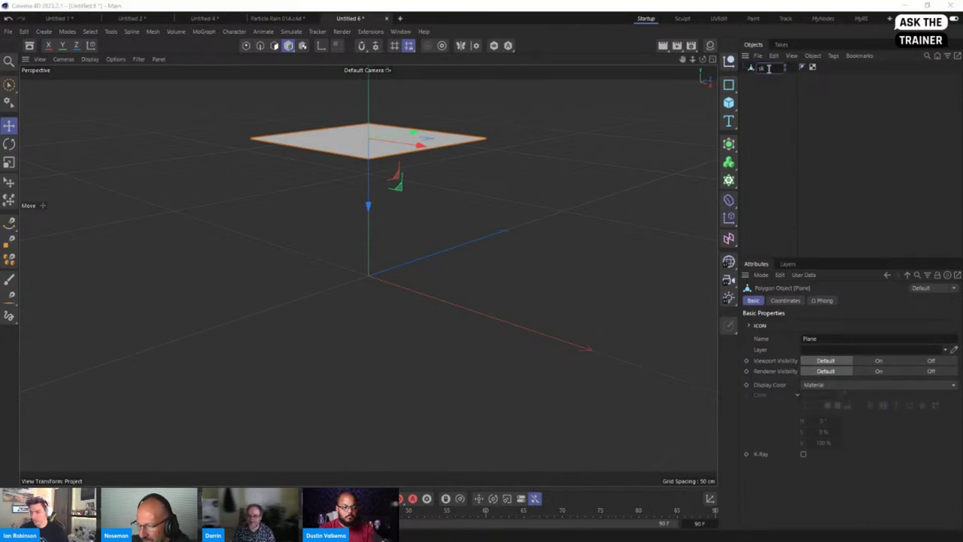
key("Return")
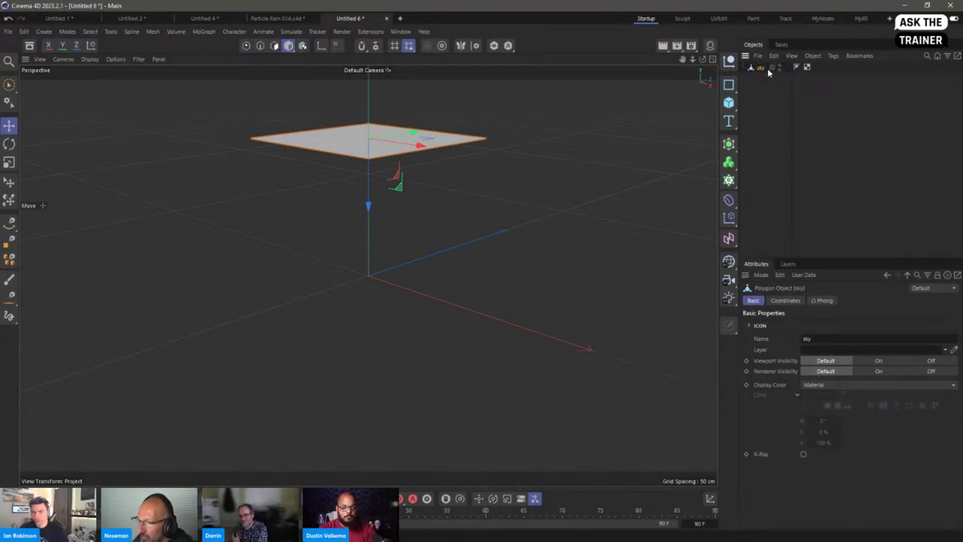
Duplicate the sky plane and set the copy's Y position to 0 cm and its pitch rotation to 90°
left_click_drag(759, 68, 761, 81, "ctrl")
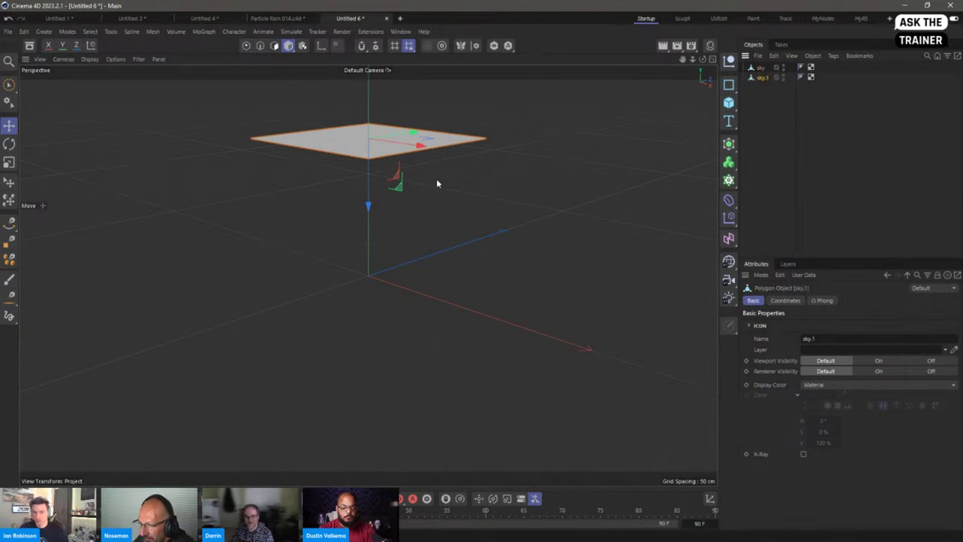
left_click(785, 301)
double_click(791, 350)
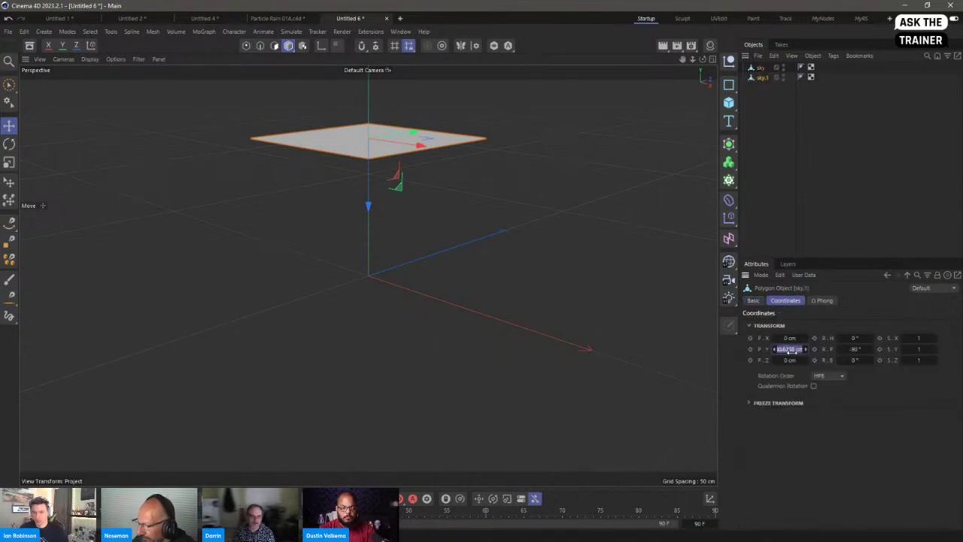
type("0")
key("Return")
double_click(854, 349)
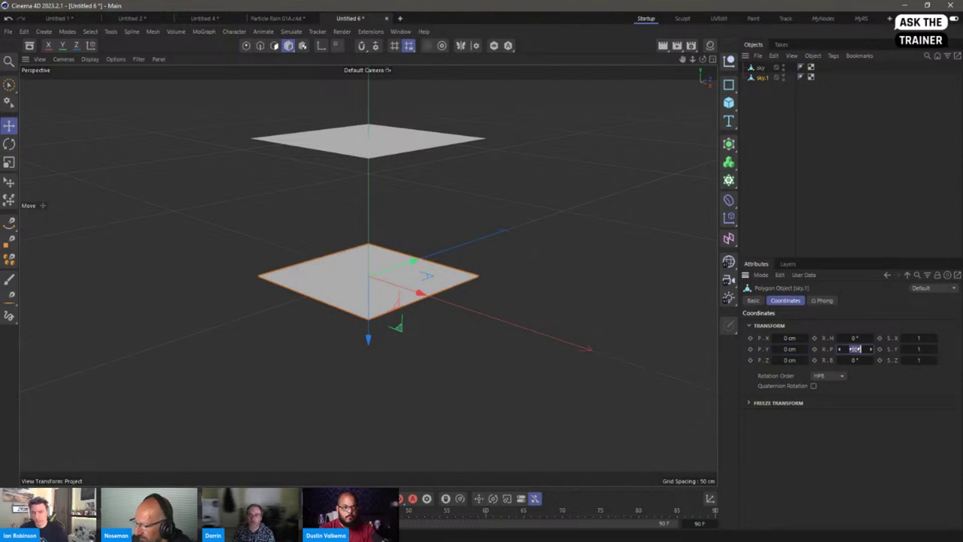
key("Return")
Scale the duplicated lower plane up to nearly twice its size and rename it ground
key("t")
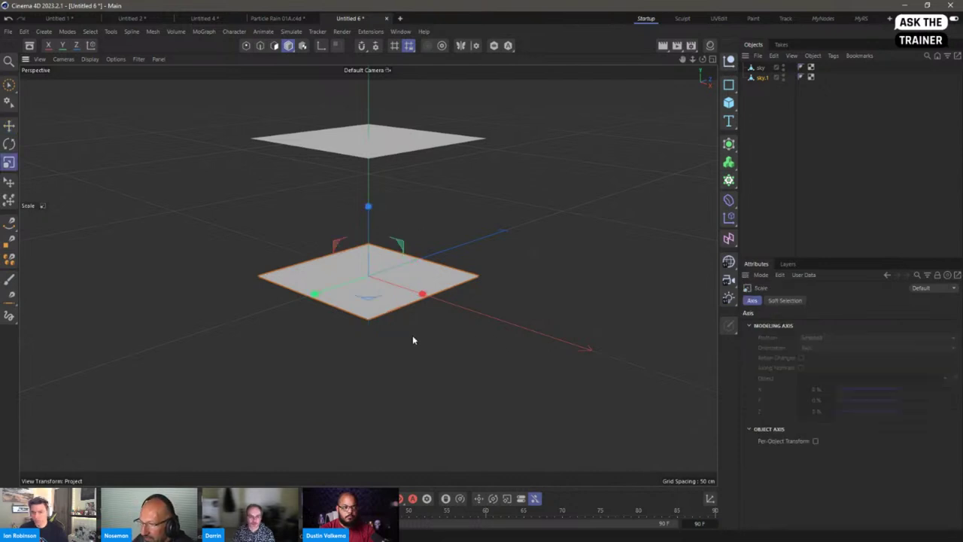
left_click_drag(412, 340, 761, 118)
double_click(762, 78)
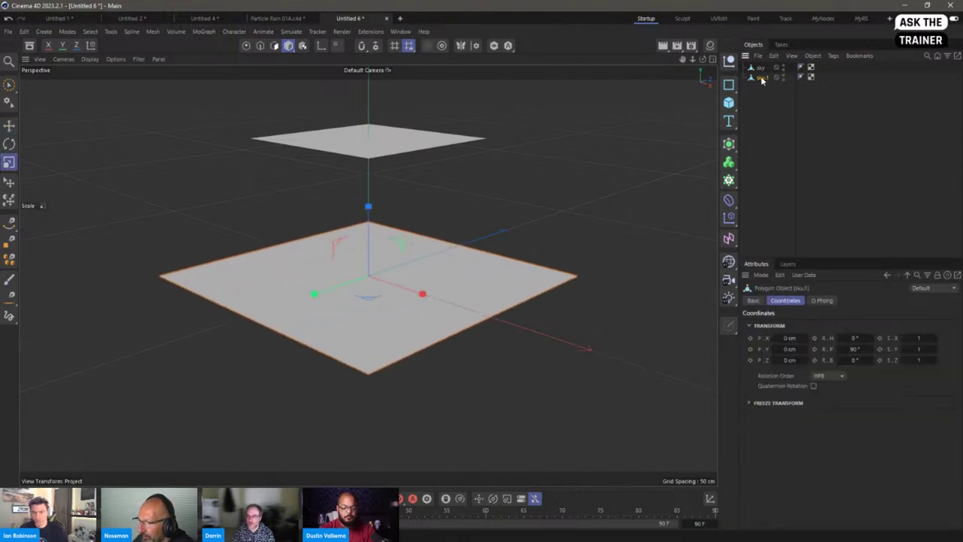
type("groun")
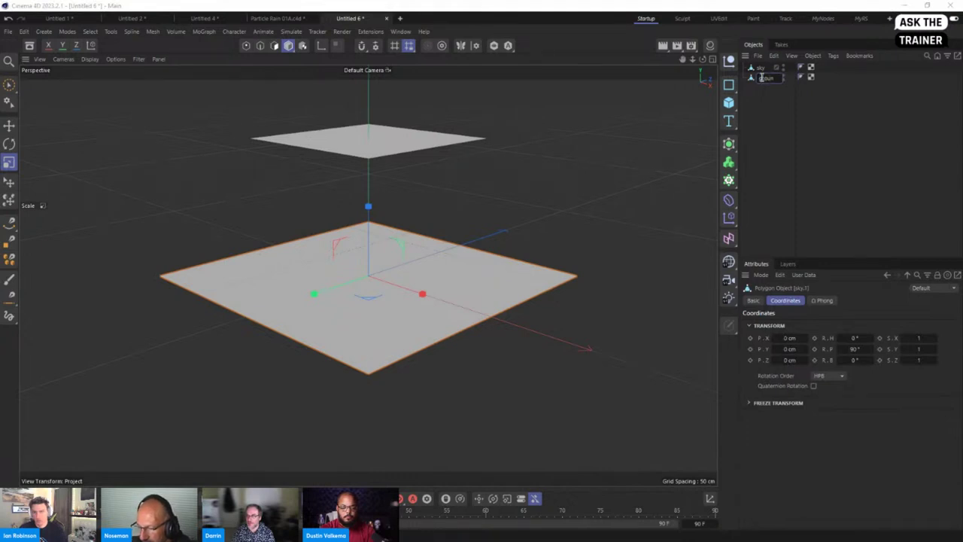
type("d")
key("Return")
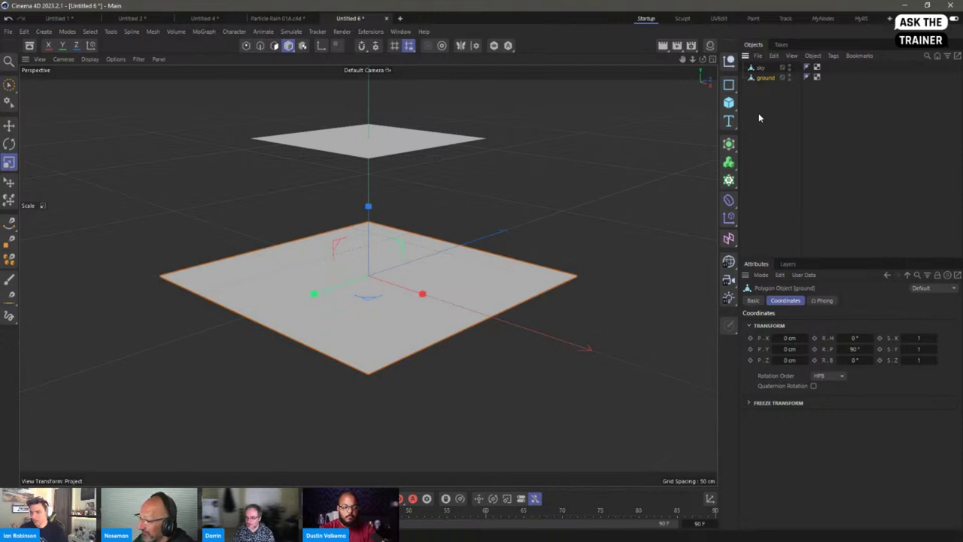
Set the Display Color of both the sky and ground planes to Automatic with a dark grey of about 27% brightness
left_click(761, 69)
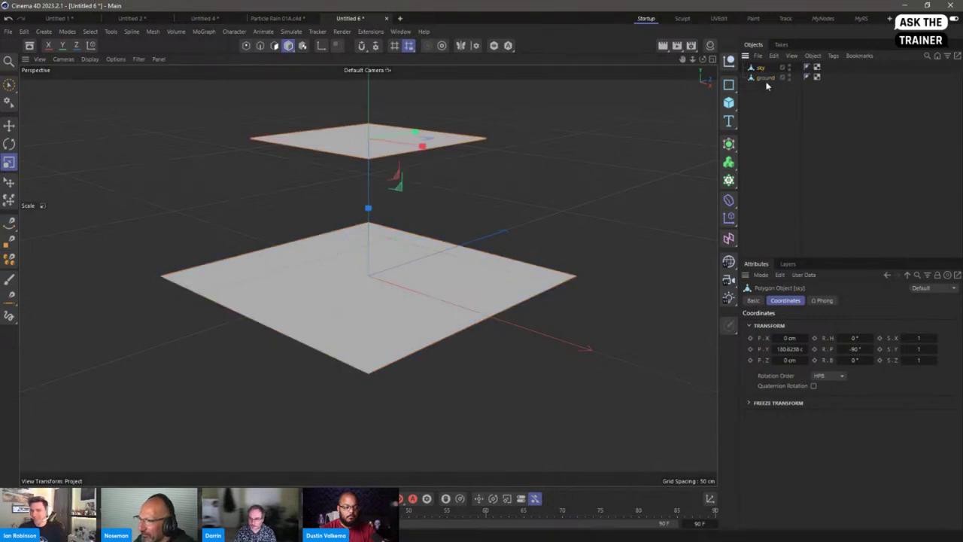
left_click(763, 78, "shift")
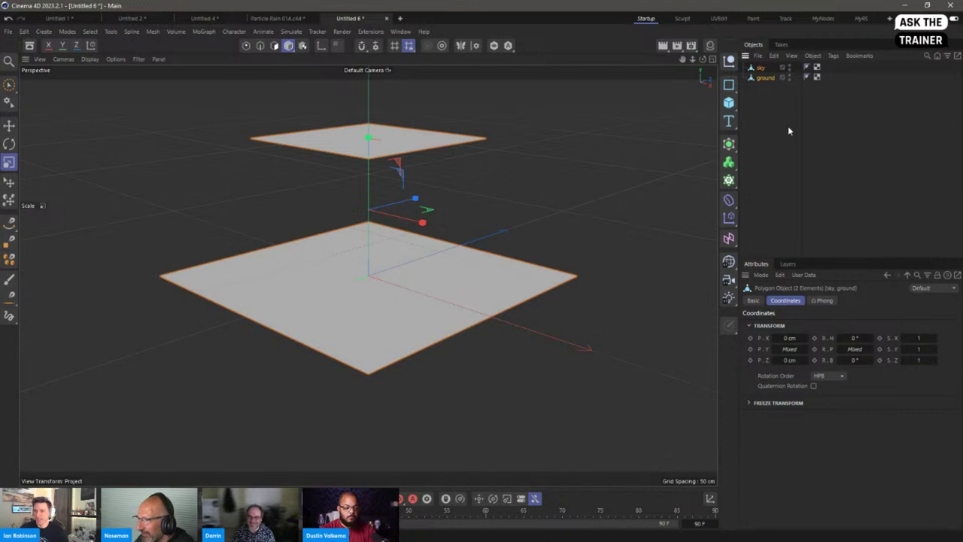
left_click(753, 300)
left_click(821, 383)
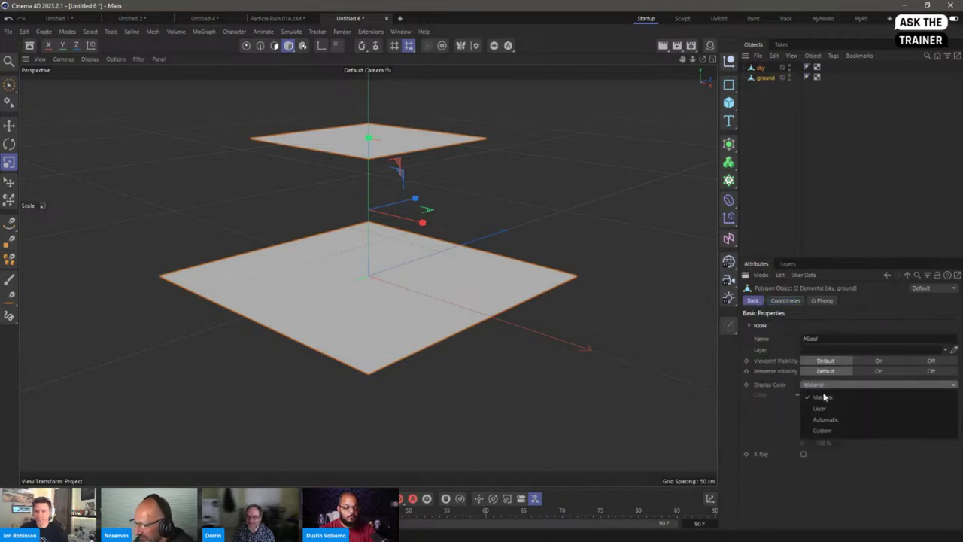
left_click(834, 422)
left_click_drag(902, 444, 872, 444)
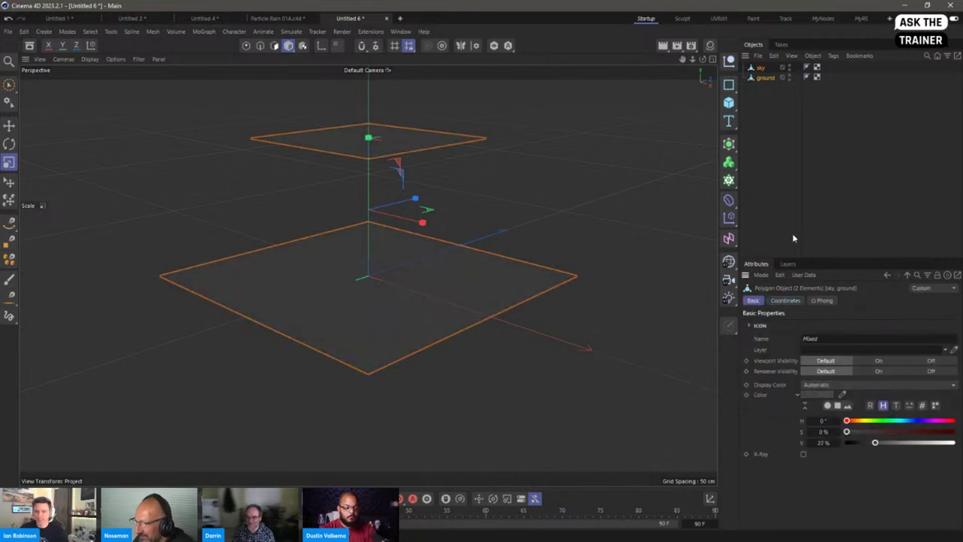
Add an XPresso tag to the sky plane and move its editor window clear of the planes
left_click(788, 139)
left_click(761, 69)
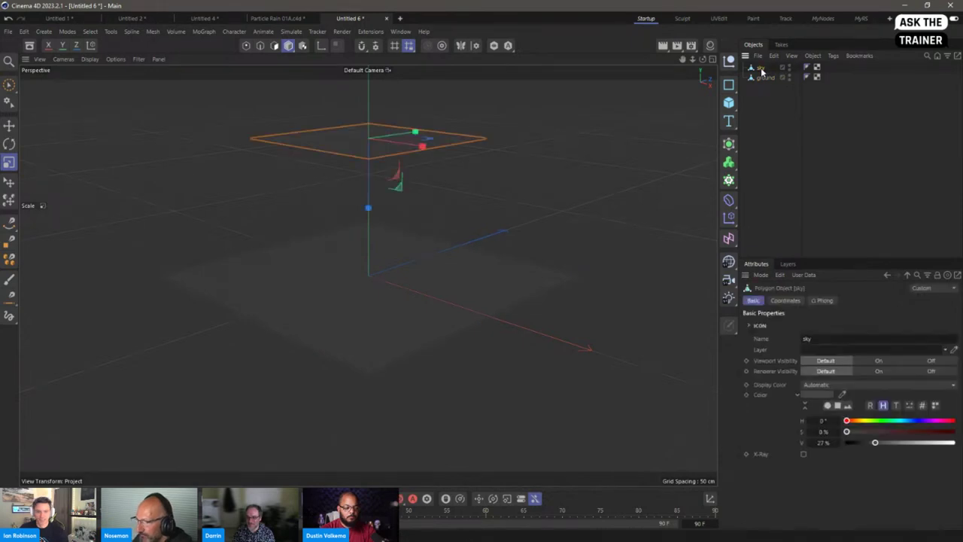
right_click(760, 68)
mouse_move(800, 182)
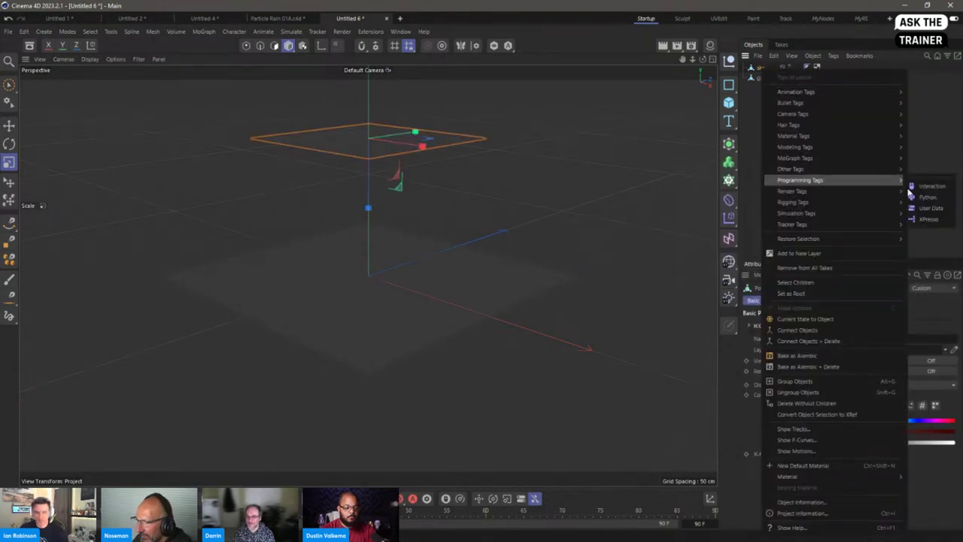
left_click(931, 220)
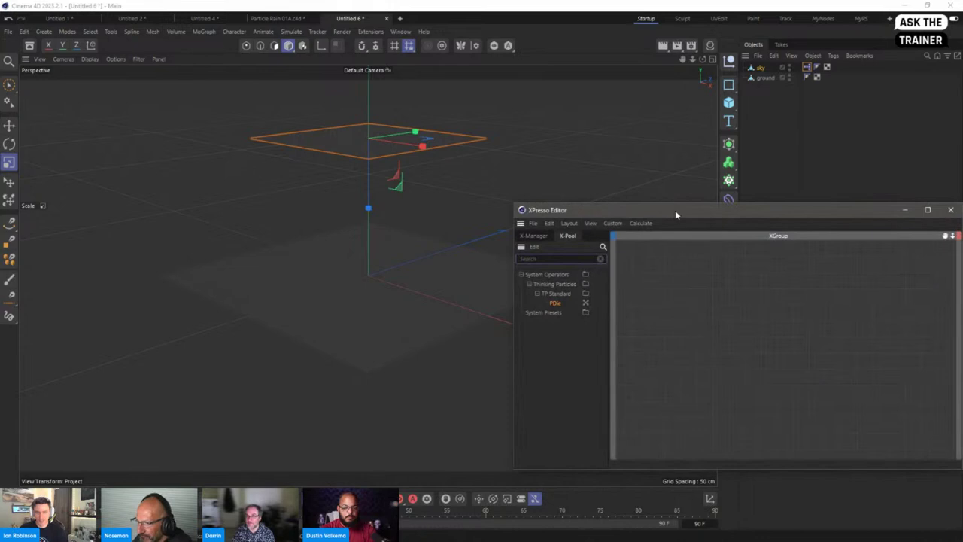
left_click_drag(674, 210, 591, 256)
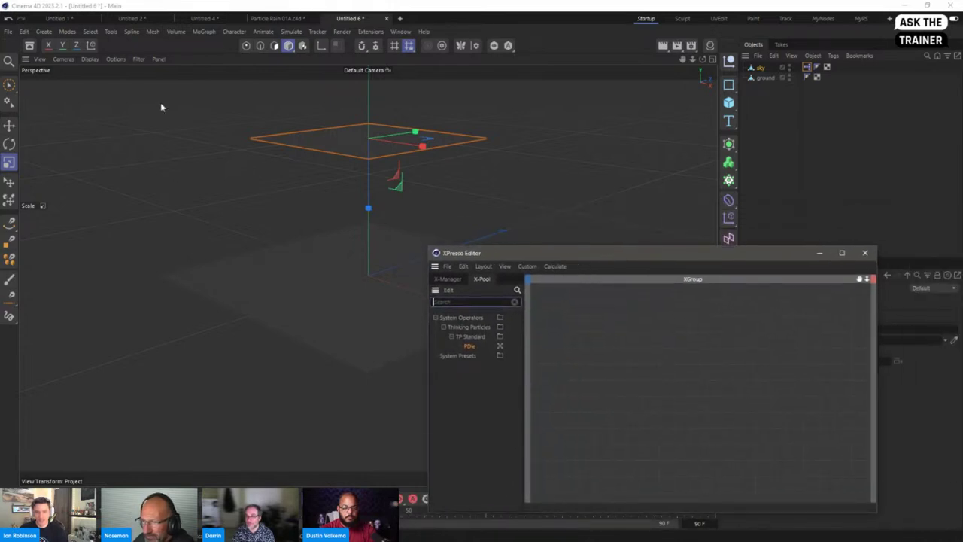
Switch the viewport display to Gouraud Shading (Lines) and reposition the XPresso editor
left_click(91, 60)
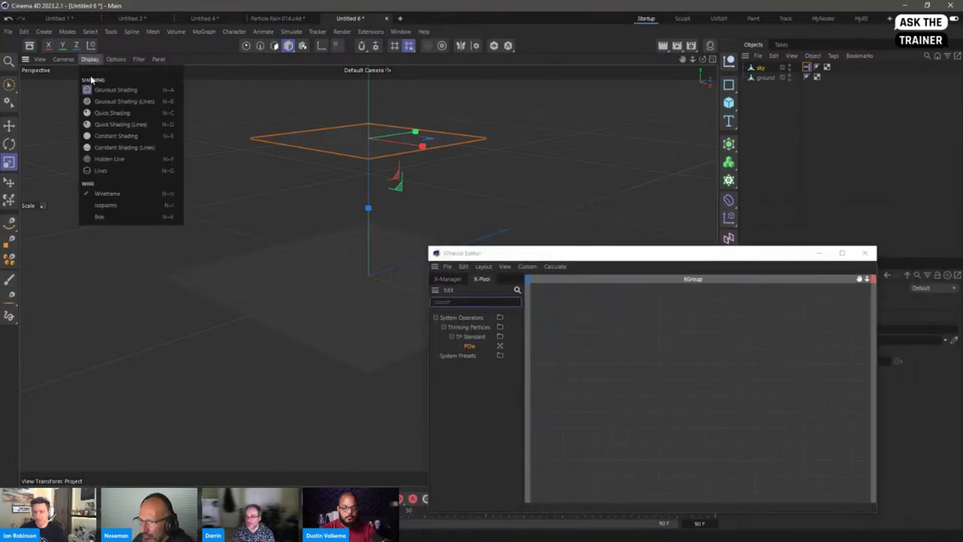
left_click(100, 100)
left_click_drag(505, 253, 534, 224)
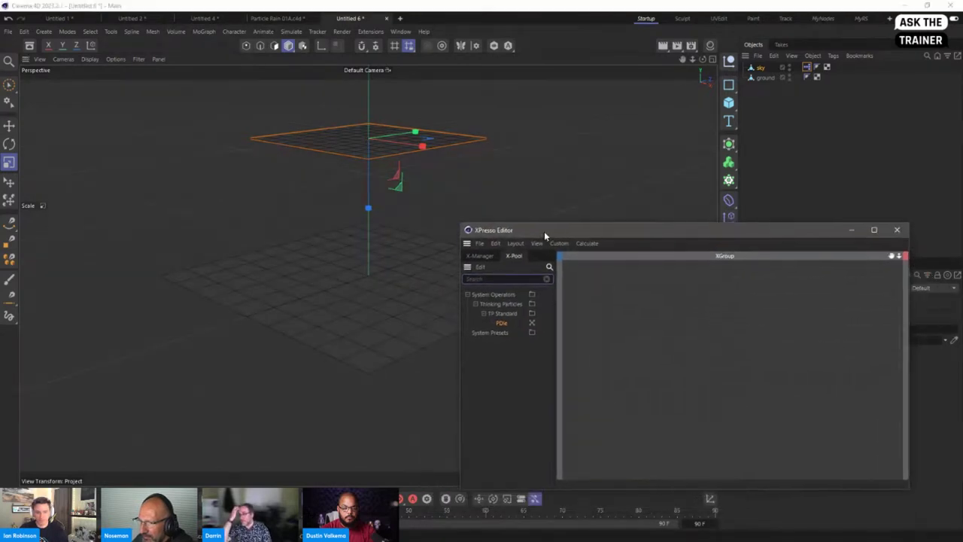
Search the XPresso node pool for "matter" and place a PMatterWaves node in the XGroup
left_click(543, 273)
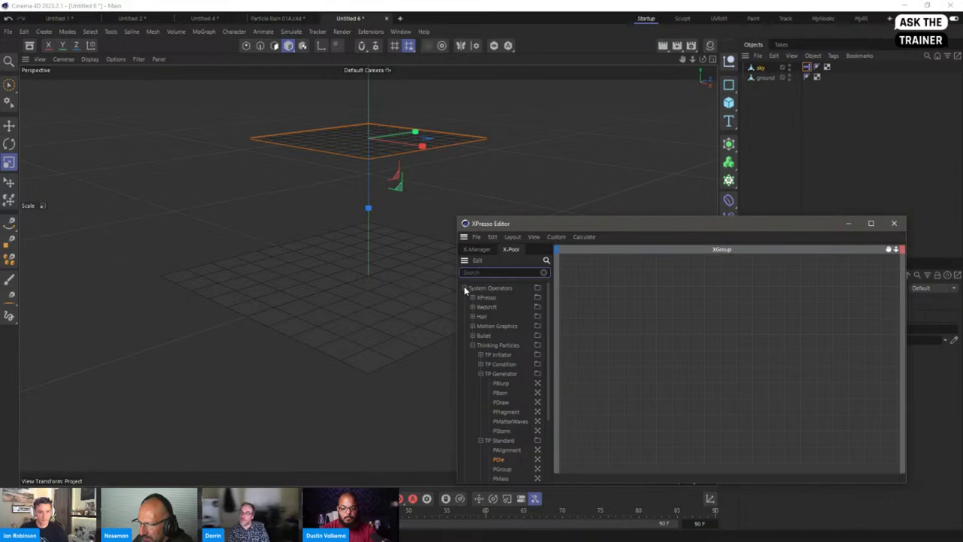
left_click(473, 345)
left_click(472, 345)
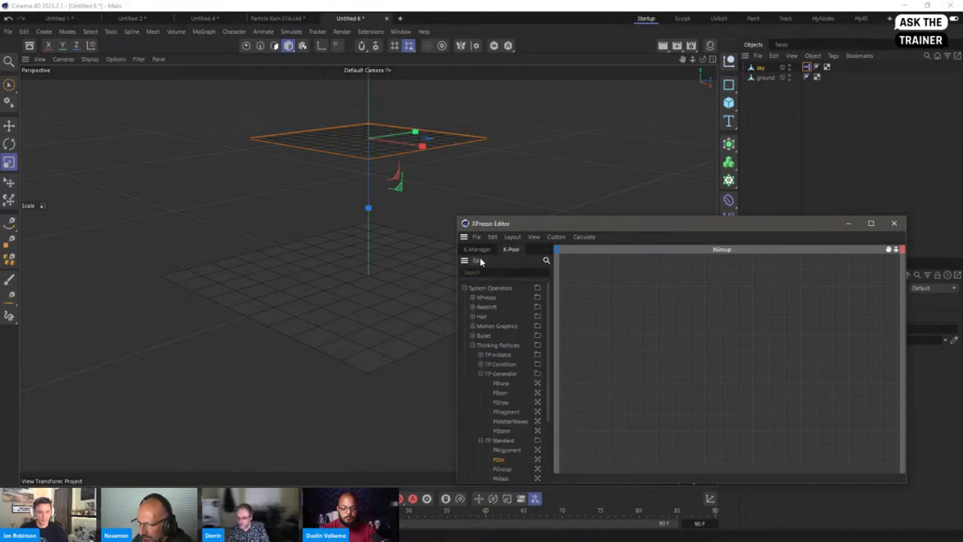
left_click_drag(550, 226, 545, 198)
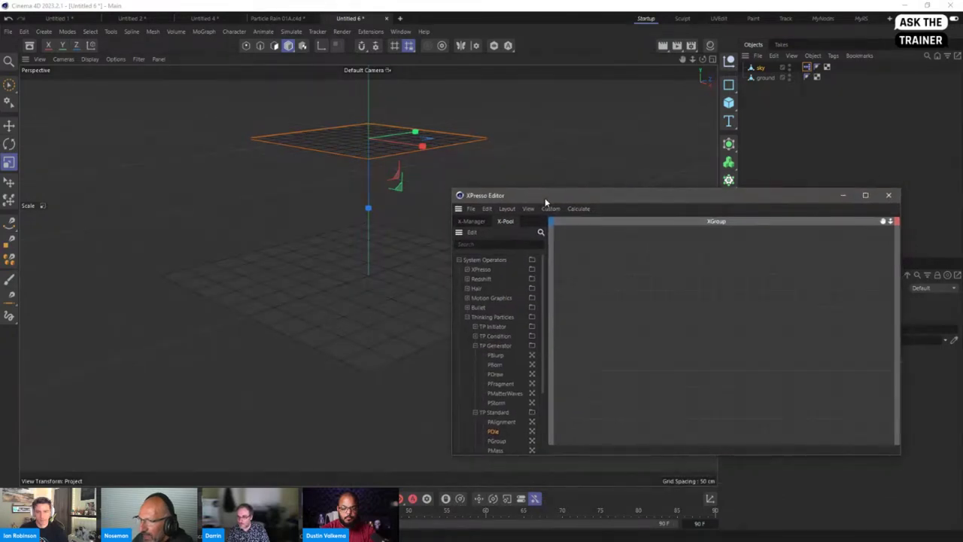
left_click(479, 245)
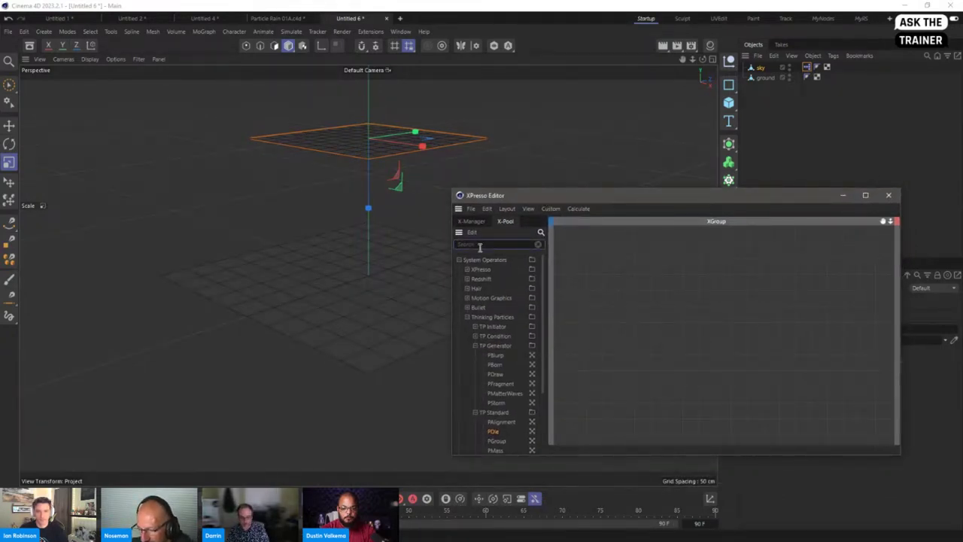
type("matter")
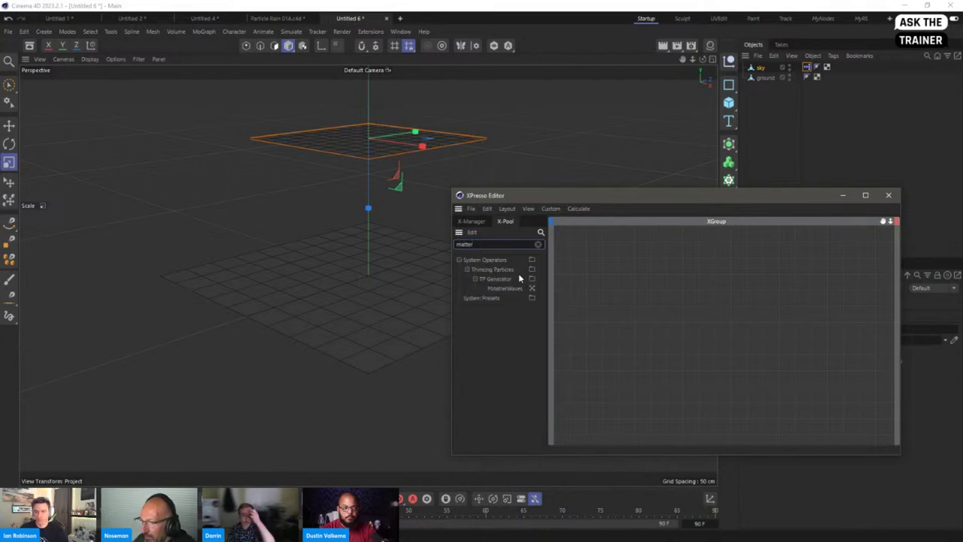
left_click_drag(506, 288, 641, 255)
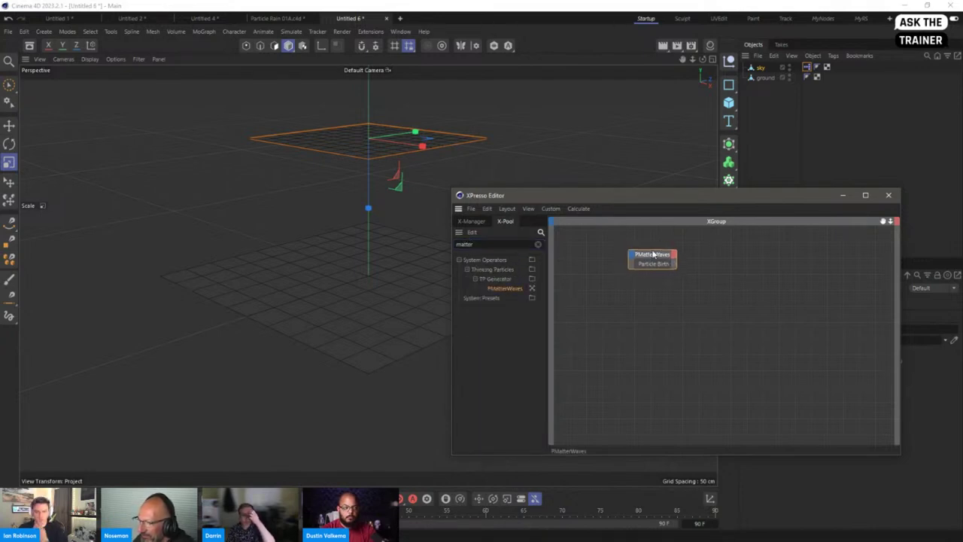
Assign the sky plane as the emitting object of the PMatterWaves node, keeping the editor clear of the planes
left_click_drag(682, 199, 375, 224)
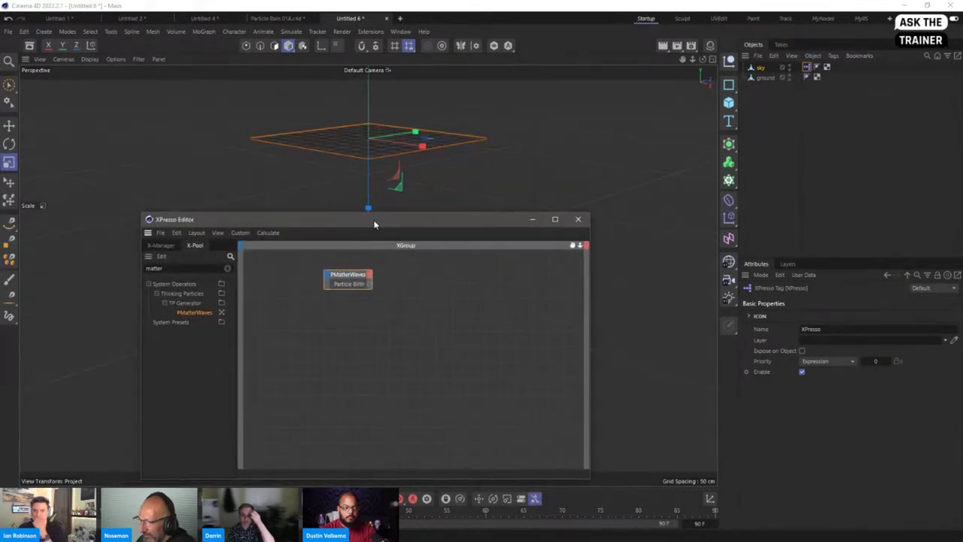
left_click(348, 279)
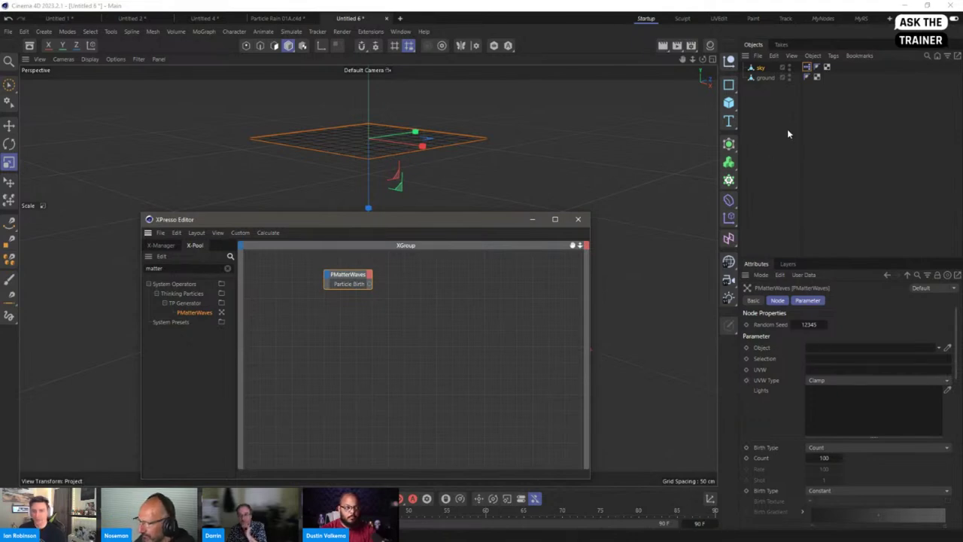
left_click_drag(760, 68, 822, 349)
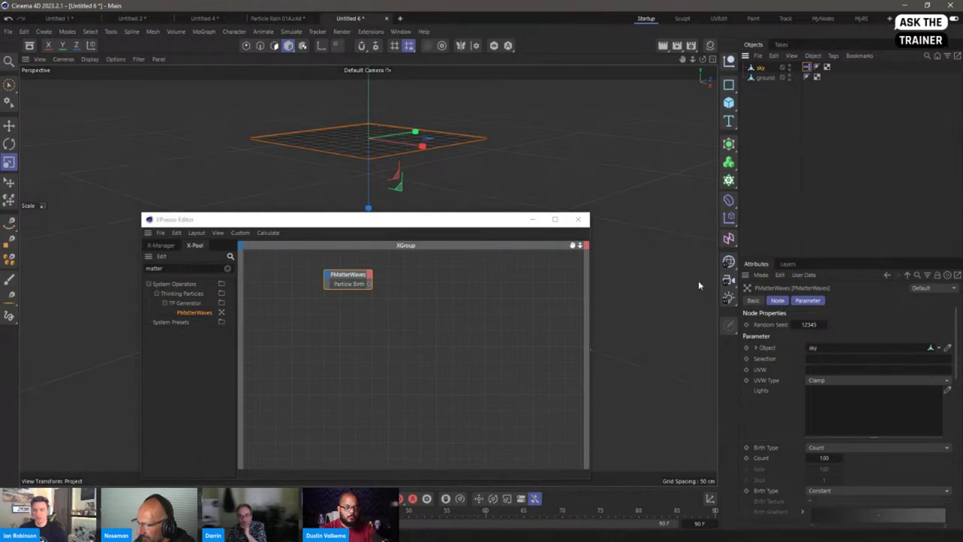
left_click_drag(449, 221, 793, 218)
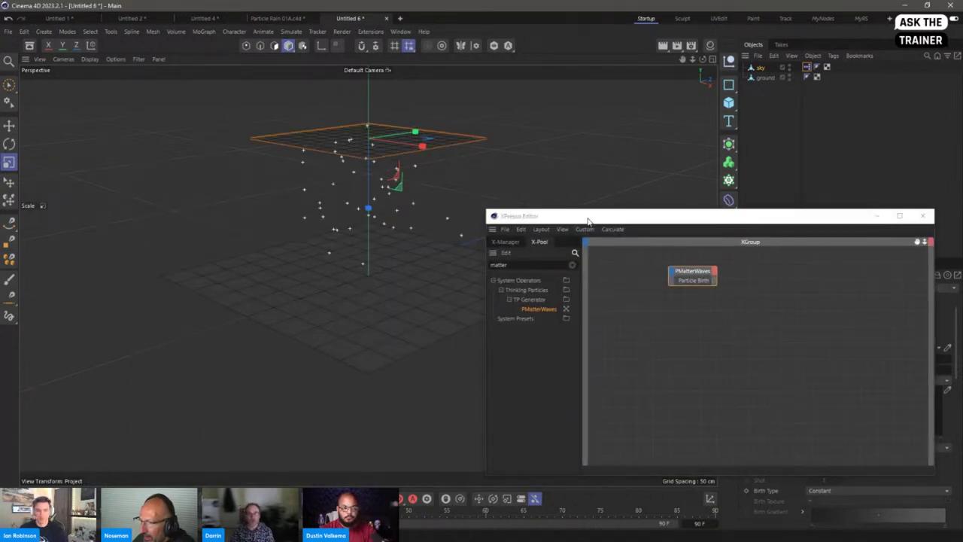
left_click_drag(587, 217, 555, 203)
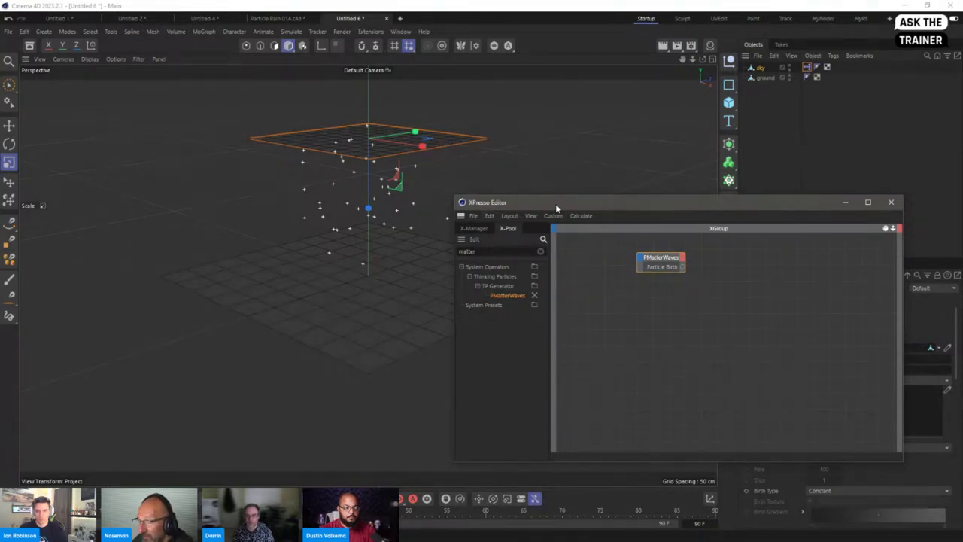
Open the Thinking Particles settings and add two particle groups under All
left_click(291, 31)
mouse_move(314, 168)
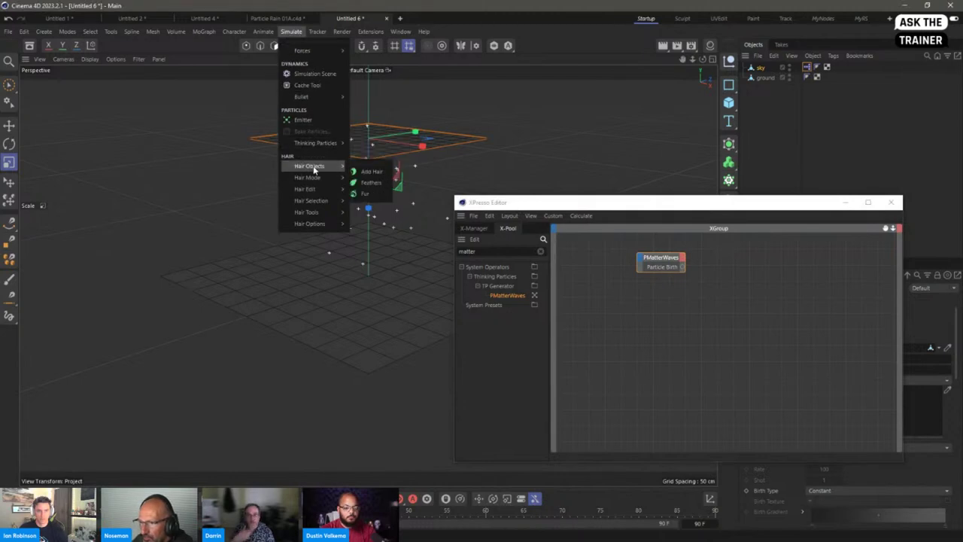
mouse_move(316, 143)
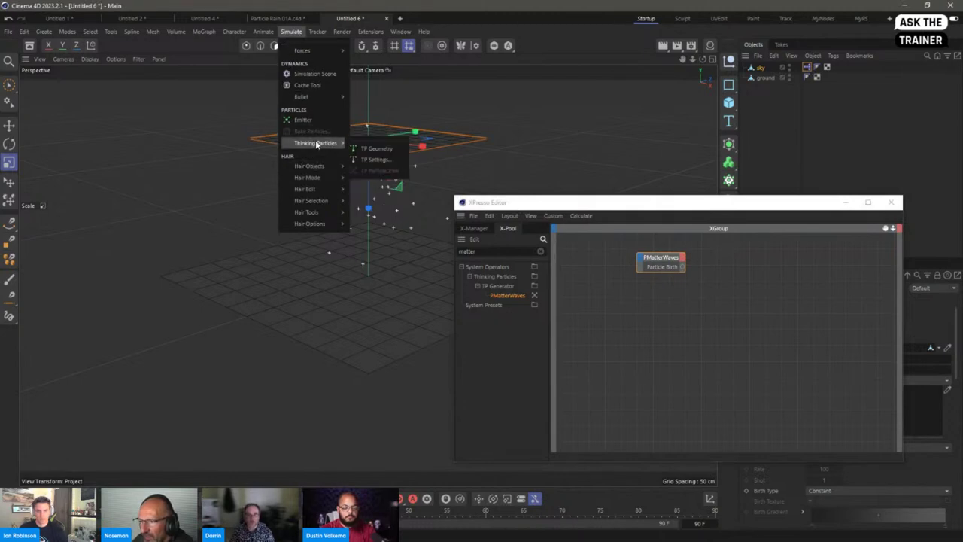
left_click(369, 159)
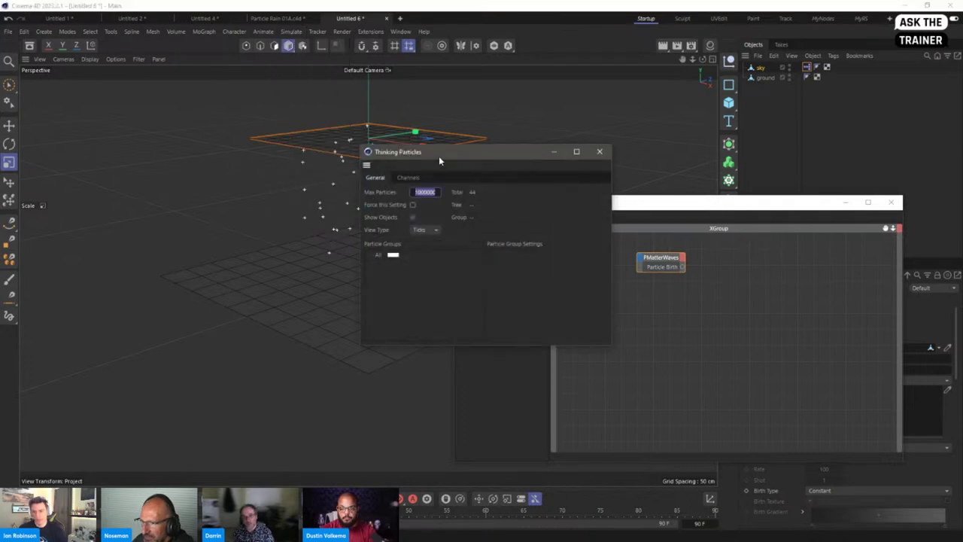
left_click_drag(439, 156, 167, 199)
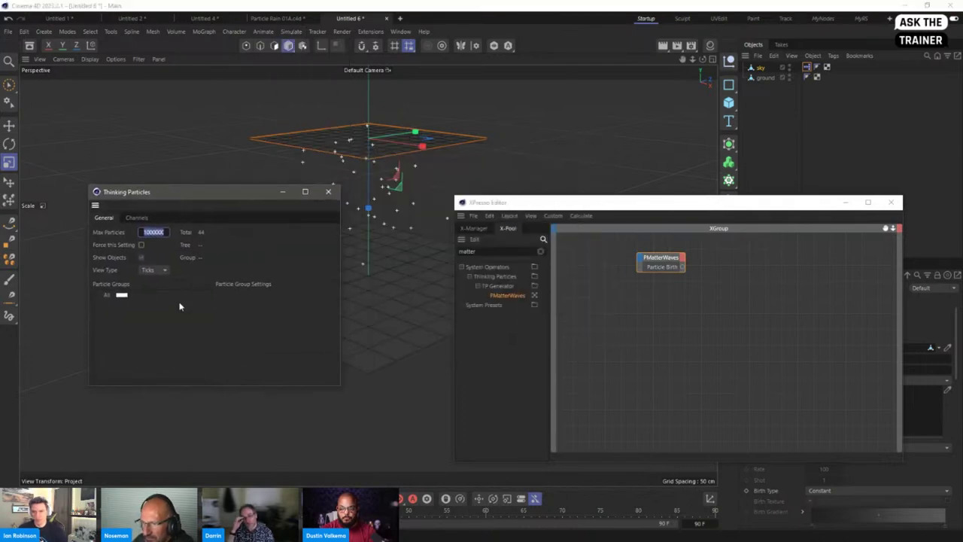
right_click(104, 294)
left_click(113, 304)
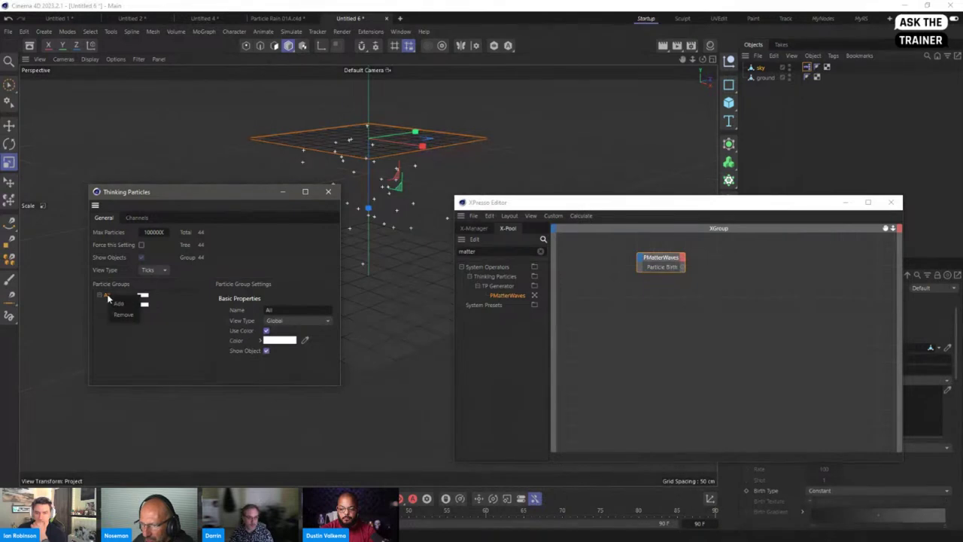
right_click(107, 294)
left_click(116, 304)
Rename the first particle group as initial and give it a light blue color with about 64% saturation
double_click(118, 305)
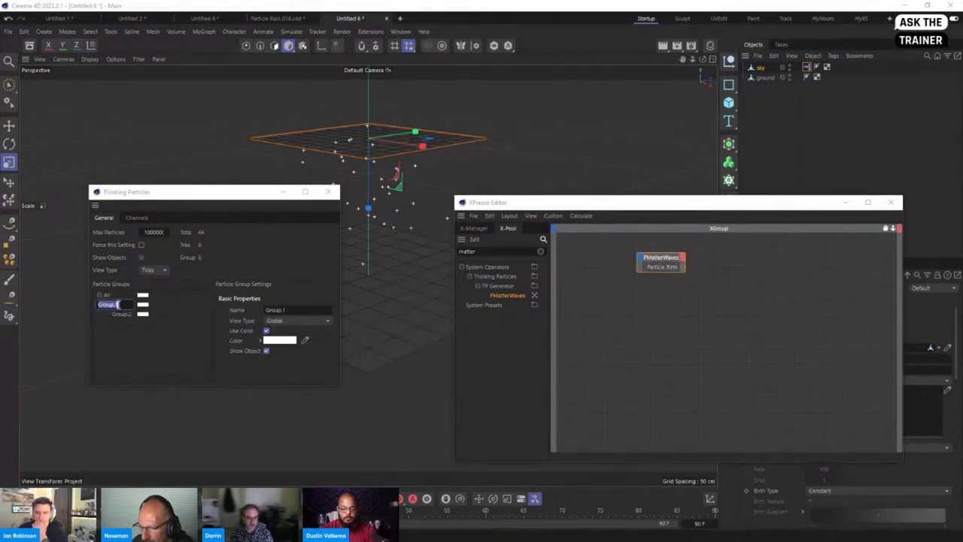
key("BackSpace")
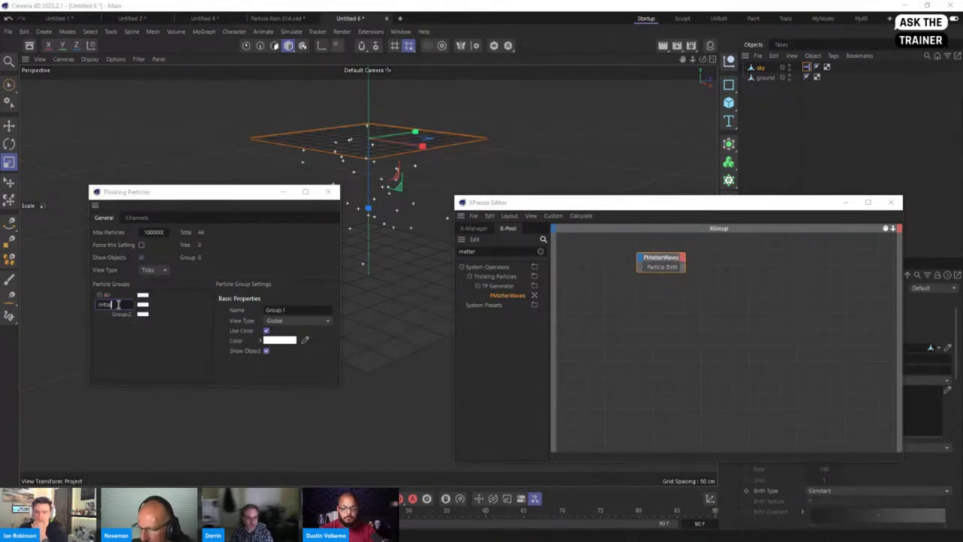
type("initial")
key("Return")
left_click(145, 307)
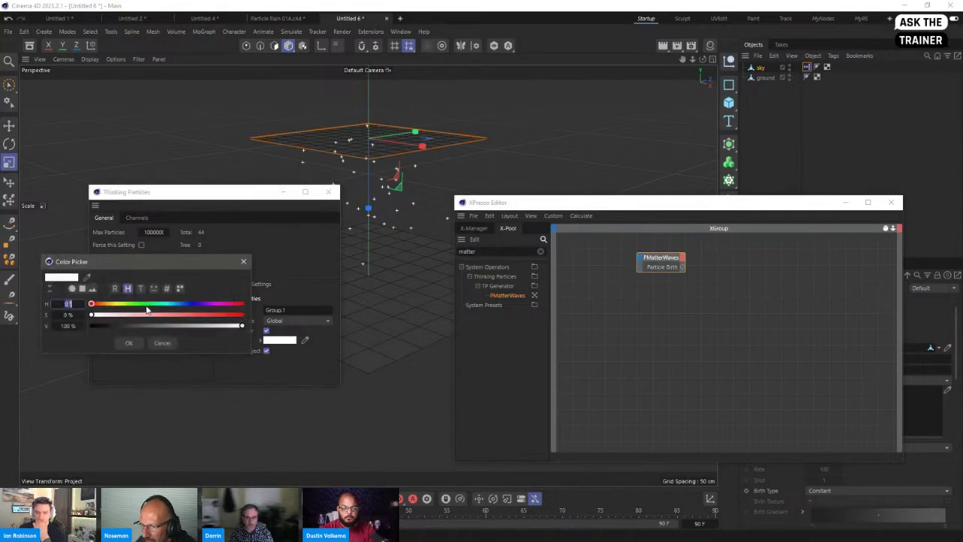
mouse_move(180, 315)
left_mouse_down()
mouse_move(175, 322)
mouse_move(188, 319)
left_mouse_up()
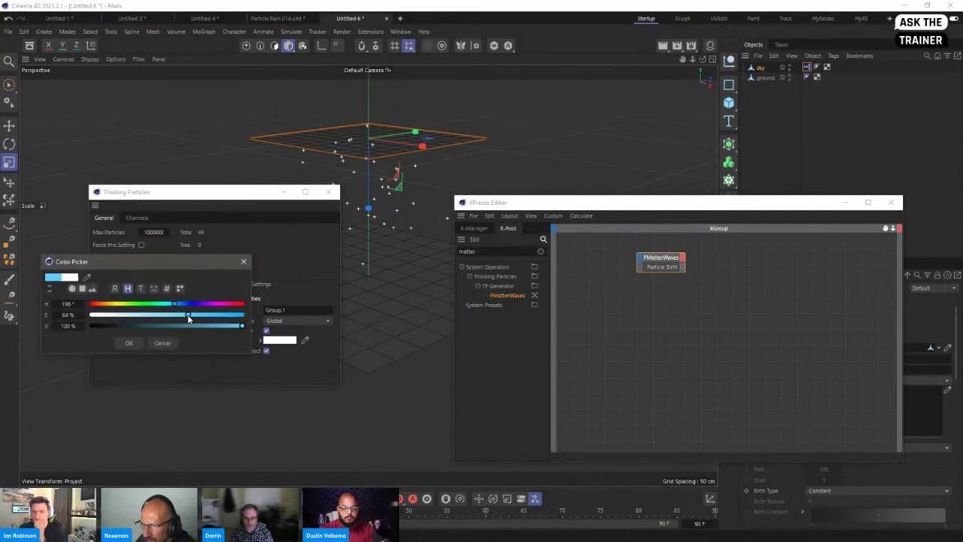
left_click(129, 342)
Rename the second particle group as splash and give it a bright green color with a hue of about 112°
left_click(120, 313)
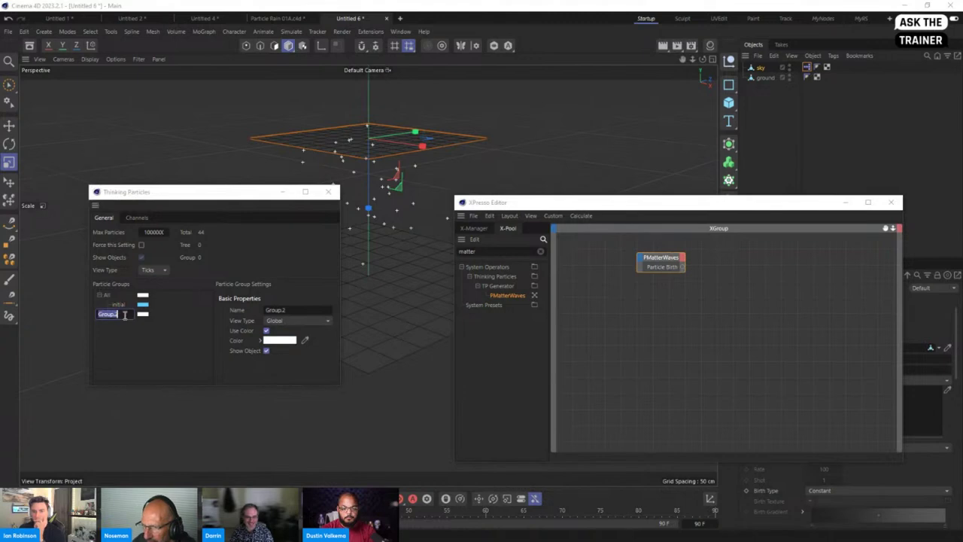
double_click(120, 314)
type("splash")
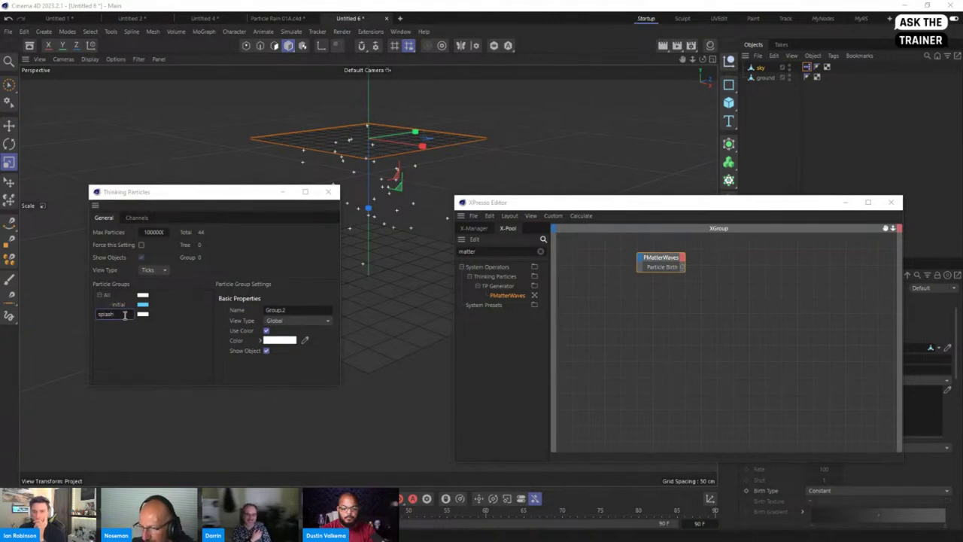
key("Return")
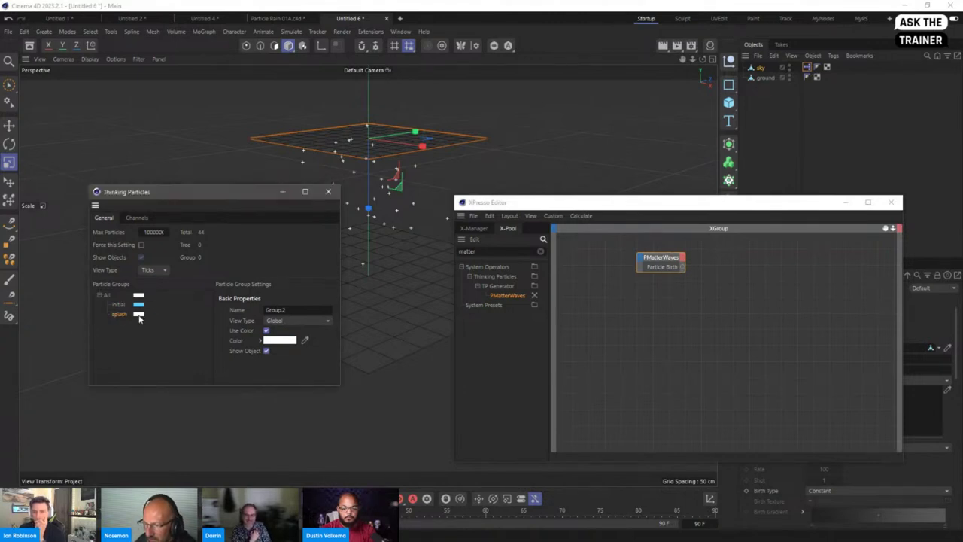
double_click(139, 314)
left_click_drag(170, 329, 176, 335)
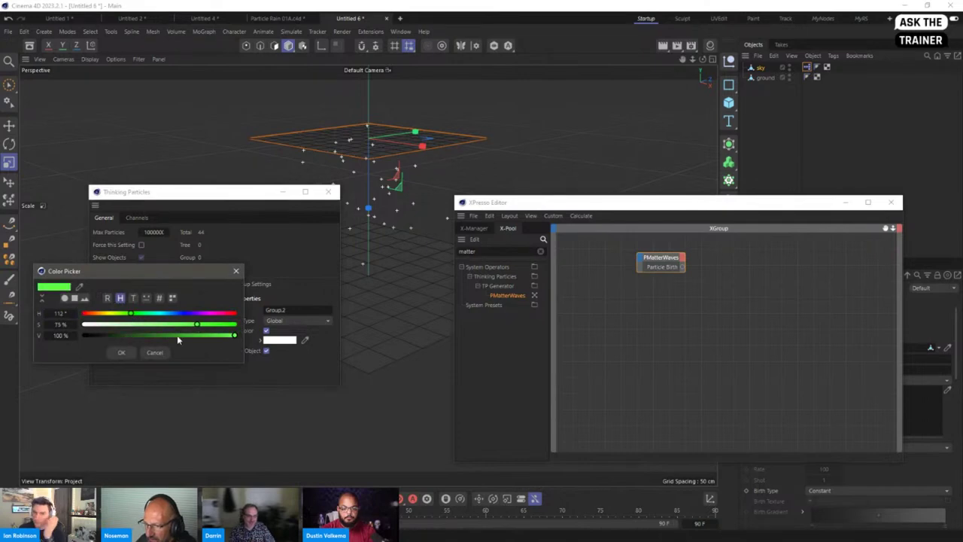
left_click(123, 352)
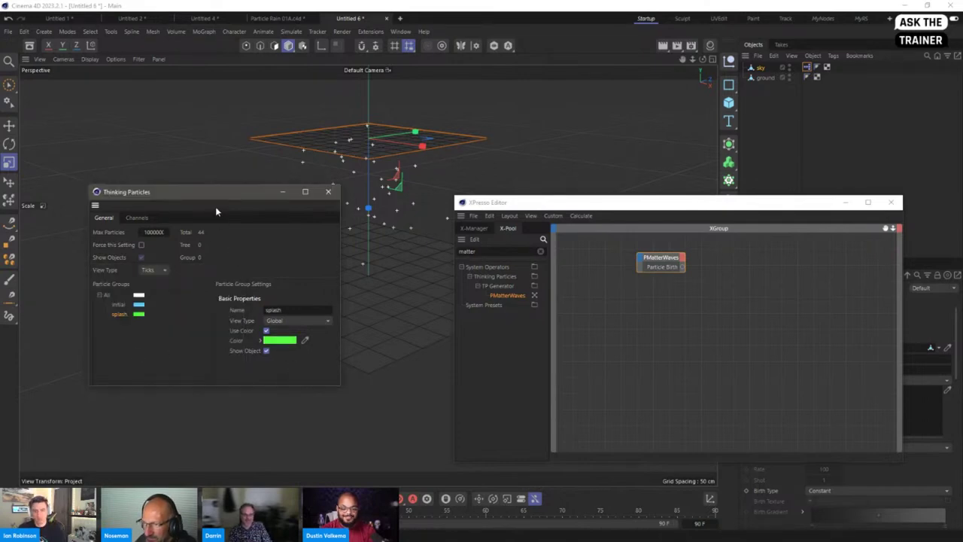
Narrow the Thinking Particles settings window and arrange it and the XPresso editor so both stay accessible beside the planes
left_click_drag(214, 191, 149, 286)
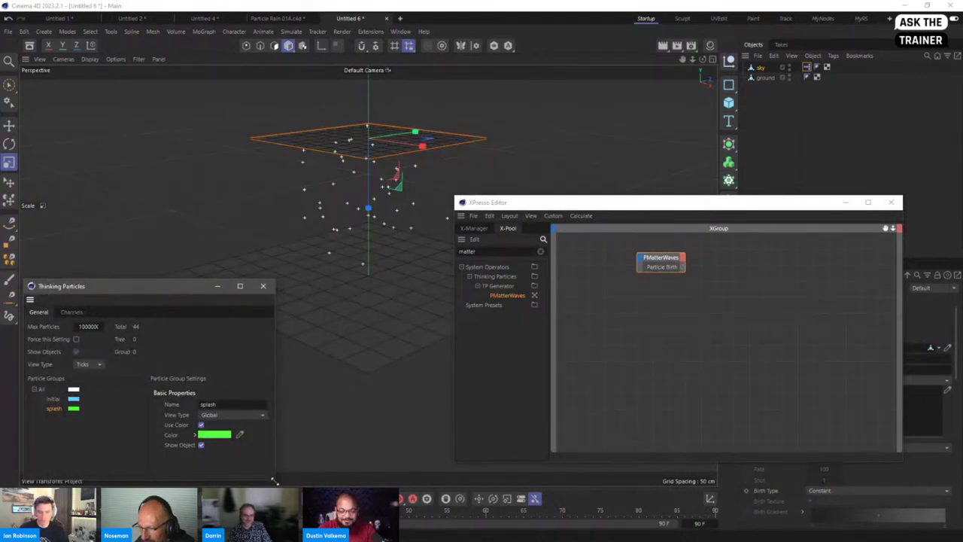
left_click_drag(275, 478, 191, 483)
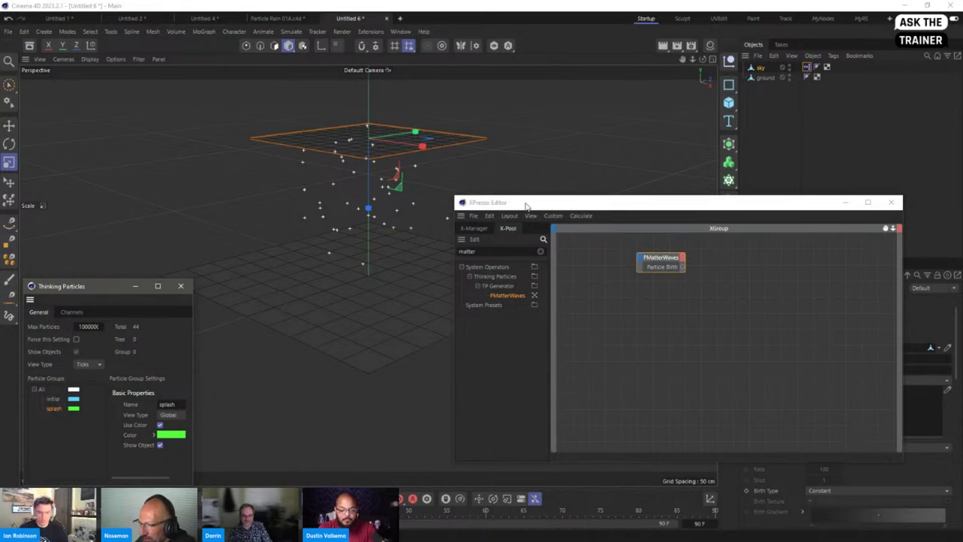
left_click_drag(552, 203, 549, 188)
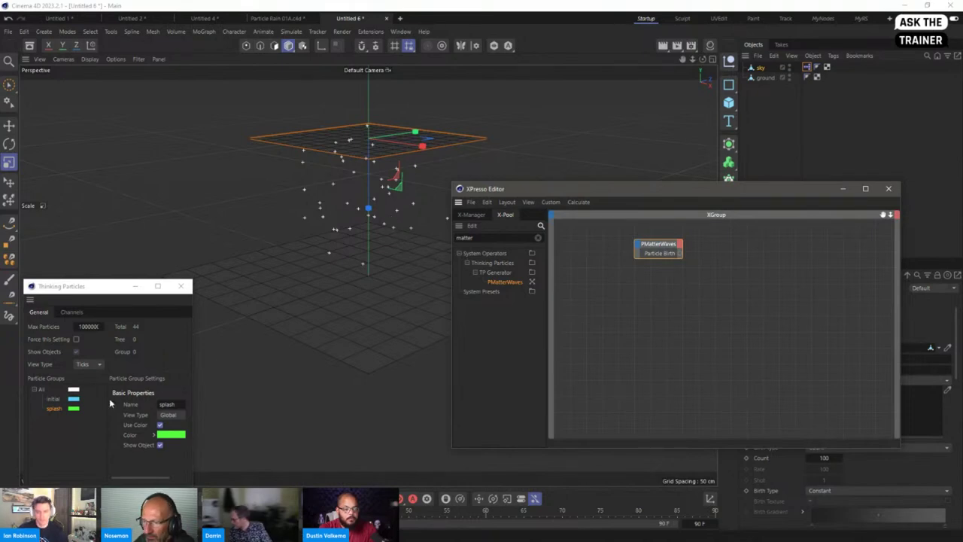
Add a TP Standard PGroup node to the XGroup beside the PMatterWaves node
double_click(499, 238)
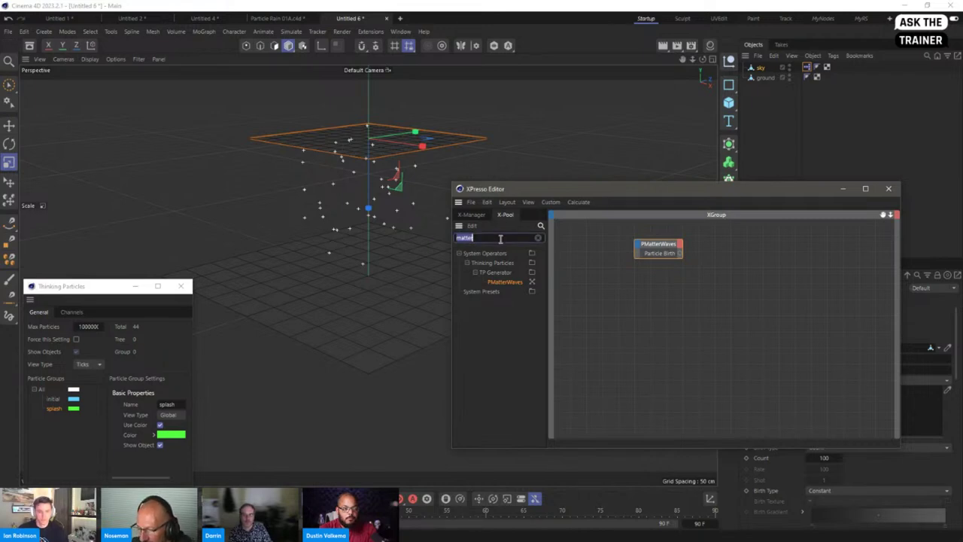
type("grou")
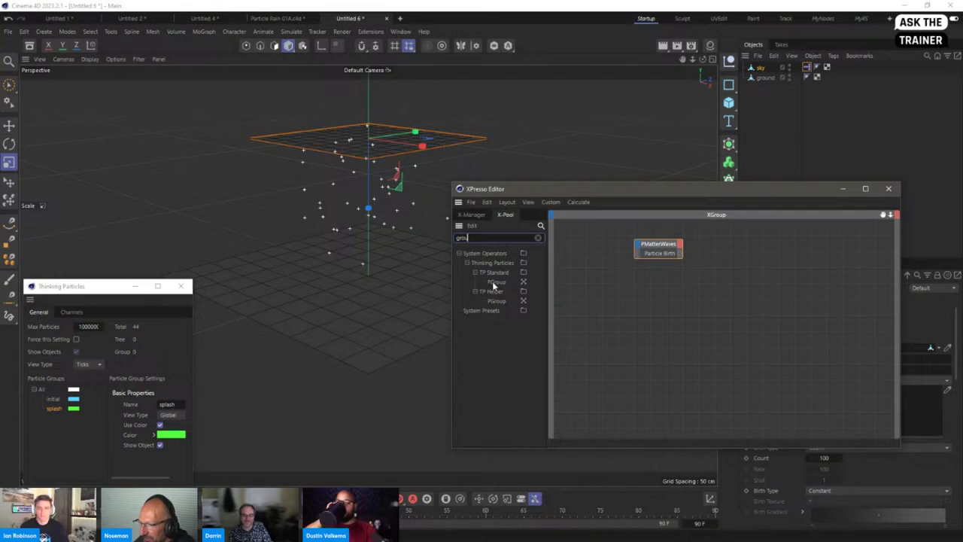
left_click_drag(493, 285, 743, 256)
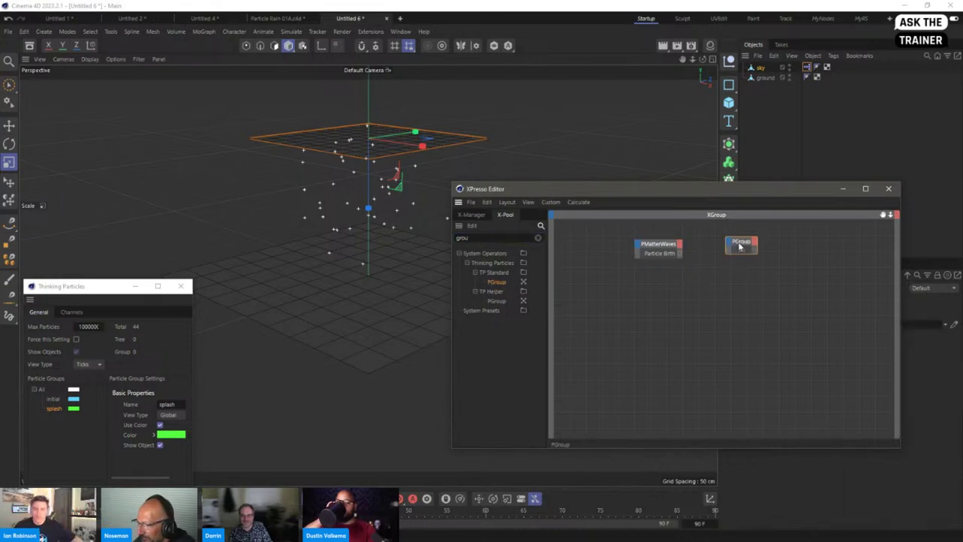
left_click_drag(732, 188, 515, 242)
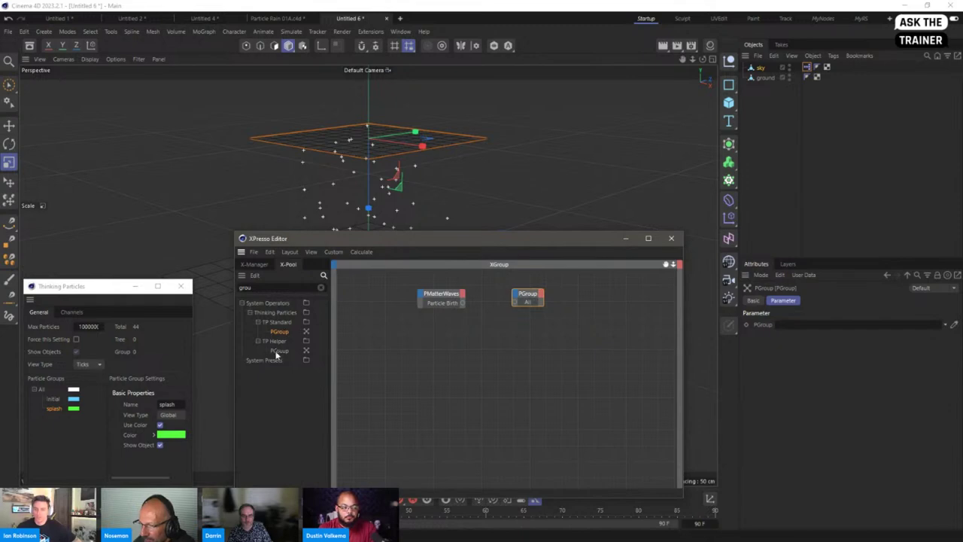
left_click_drag(277, 352, 515, 347)
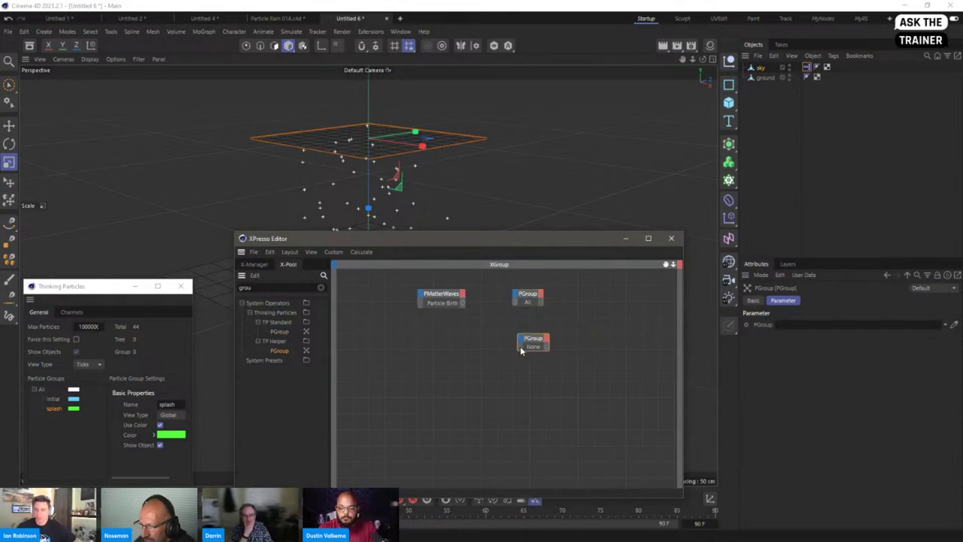
key("Delete")
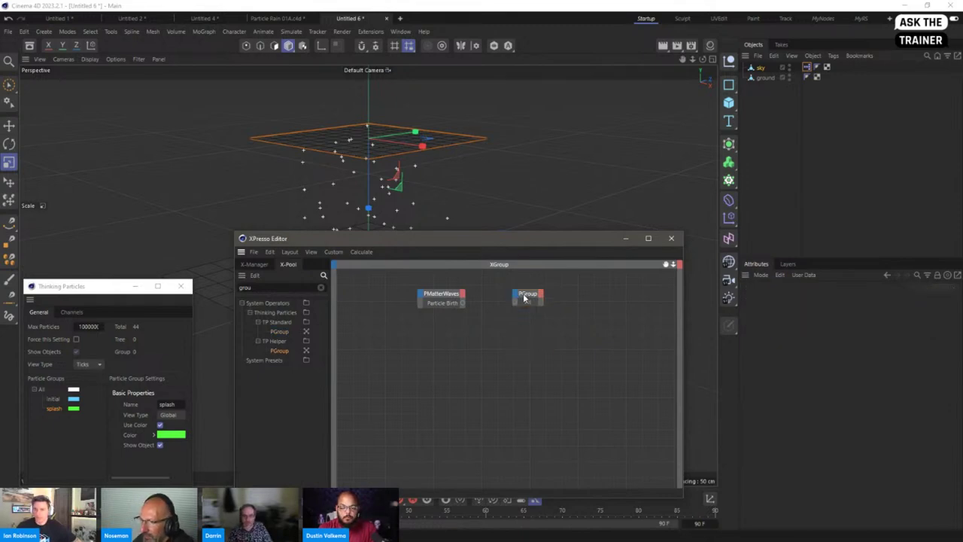
left_click_drag(525, 297, 528, 306)
Assign the initial particle group to the PGroup node and connect PMatterWaves' Particle Birth output to it
left_click(445, 304)
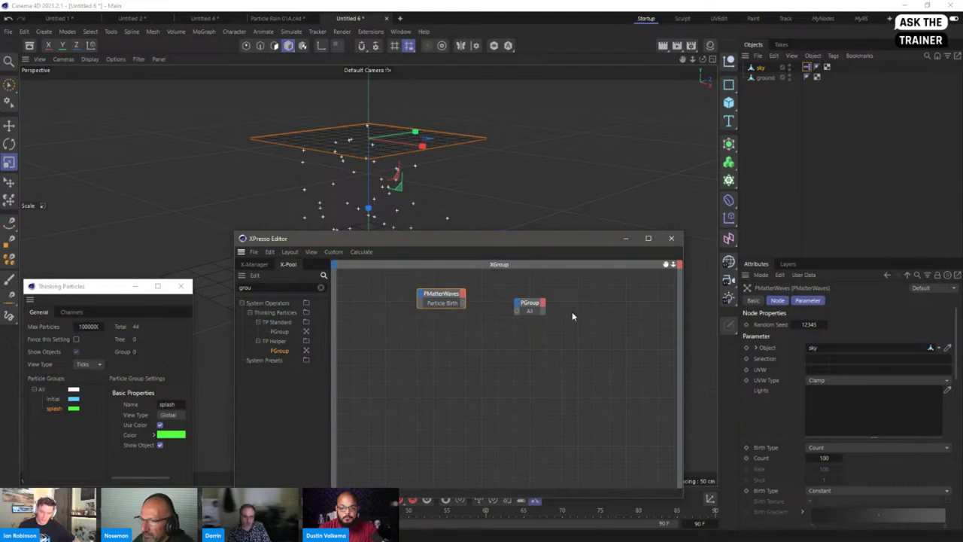
left_click(530, 305)
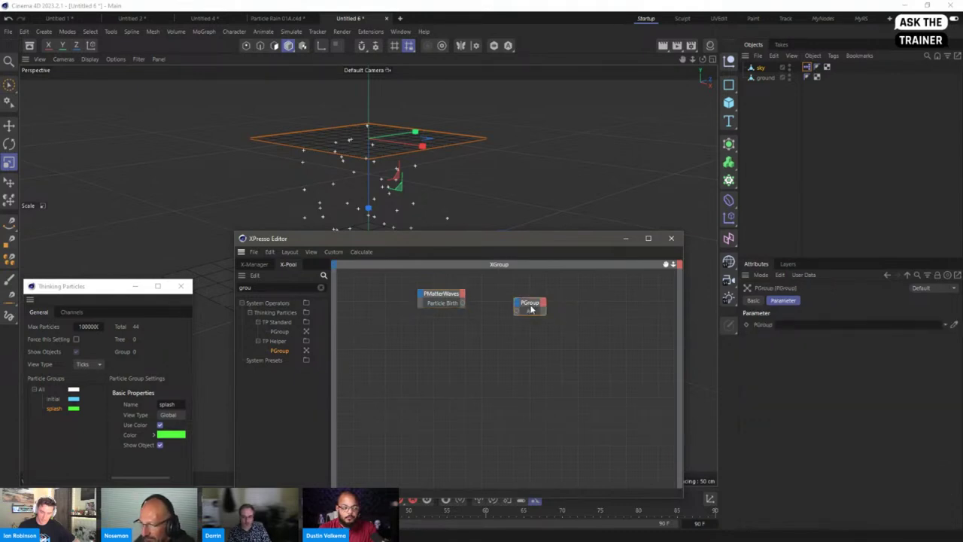
left_click_drag(54, 399, 789, 325)
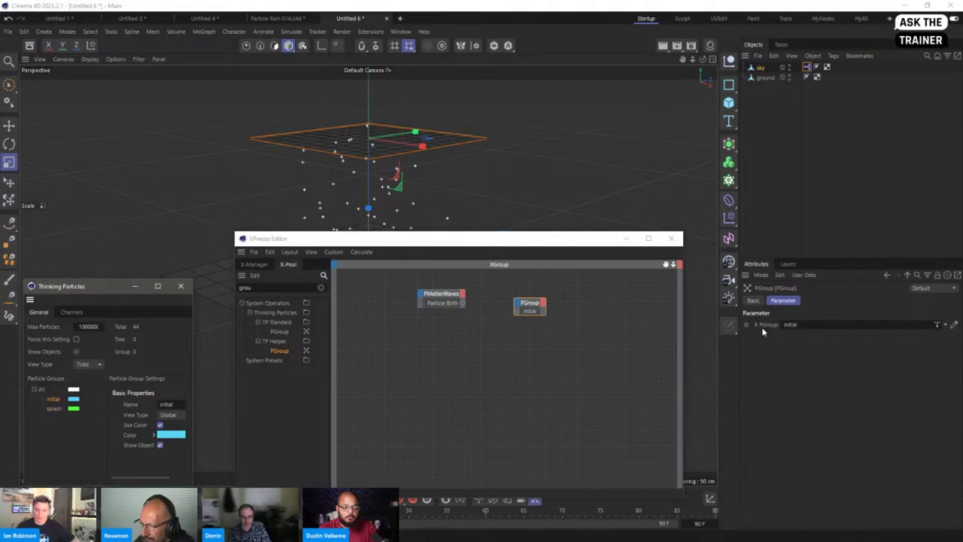
left_click_drag(463, 303, 518, 314)
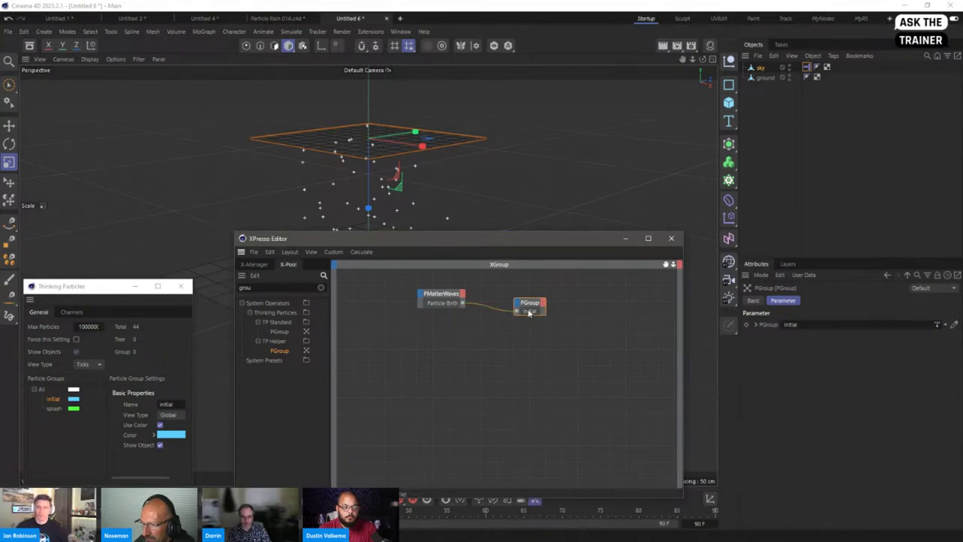
left_click_drag(437, 239, 588, 232)
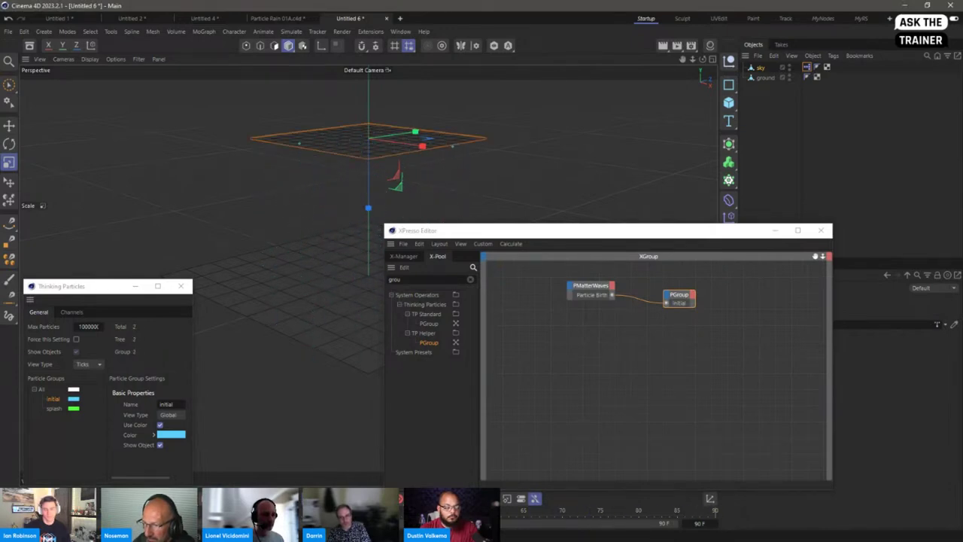
Find the PGravity operator in the X-Pool and add it to the XGroup below the PGroup node
left_click_drag(464, 237, 305, 242)
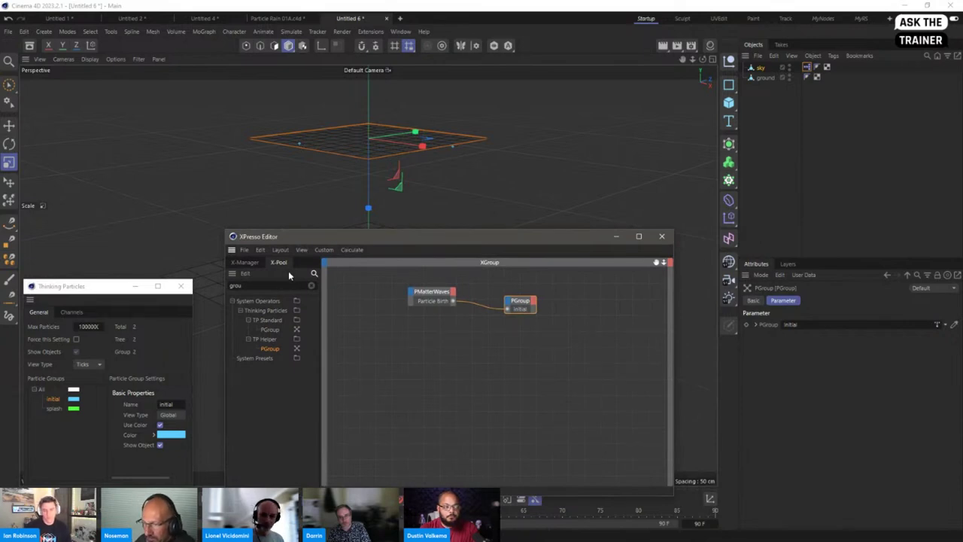
left_click(267, 285)
key("BackSpace")
key("BackSpace")
type("av")
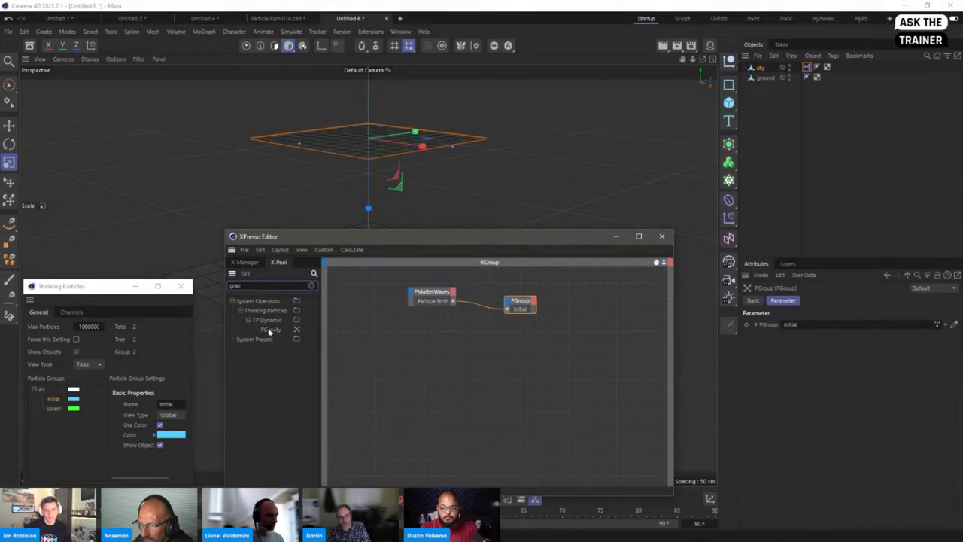
left_click_drag(267, 328, 502, 351)
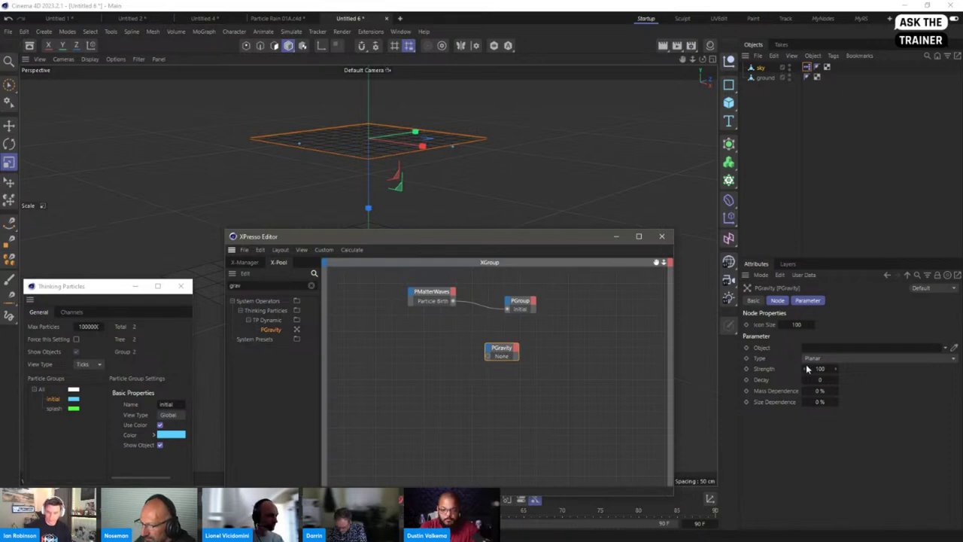
Create a null named G and rotate it about its X axis so its Z axis is vertical
left_click(728, 61)
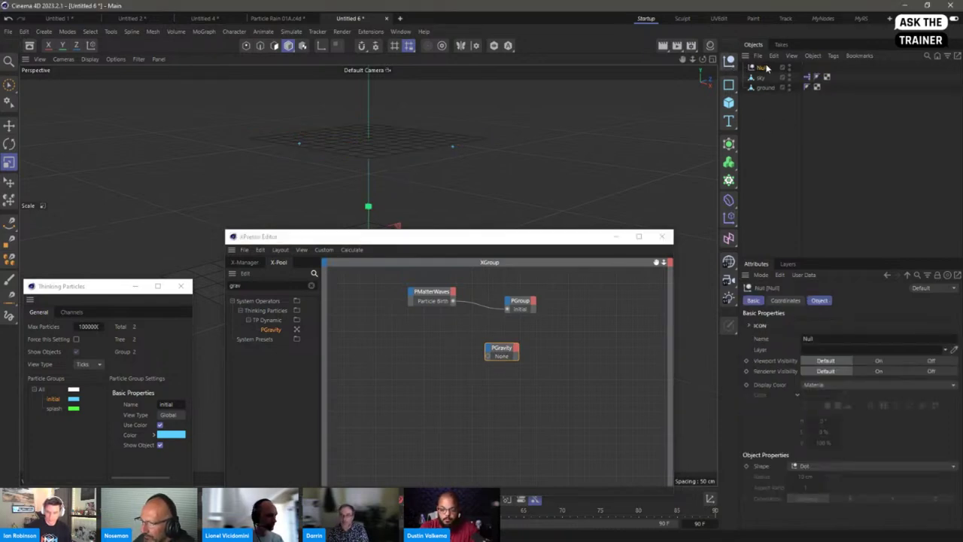
type("G")
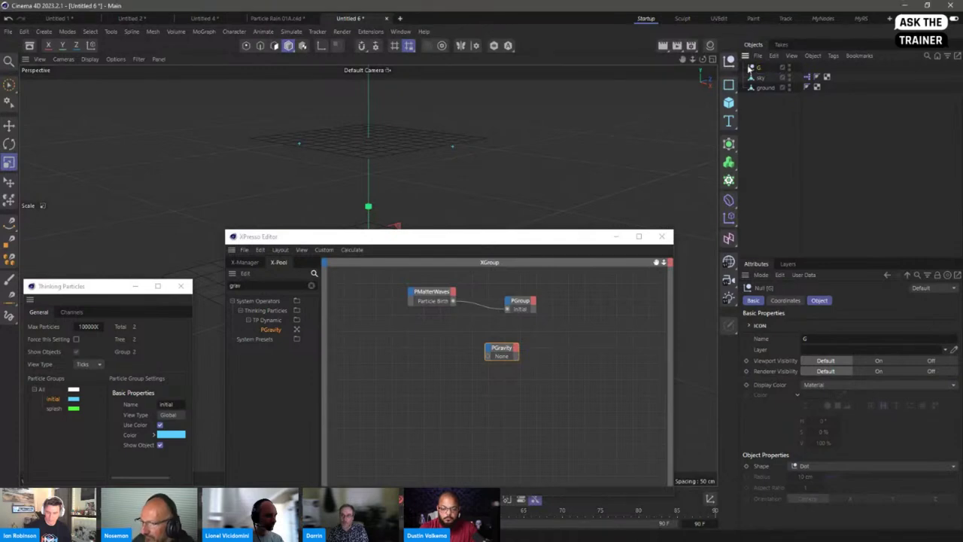
left_click_drag(456, 233, 495, 324)
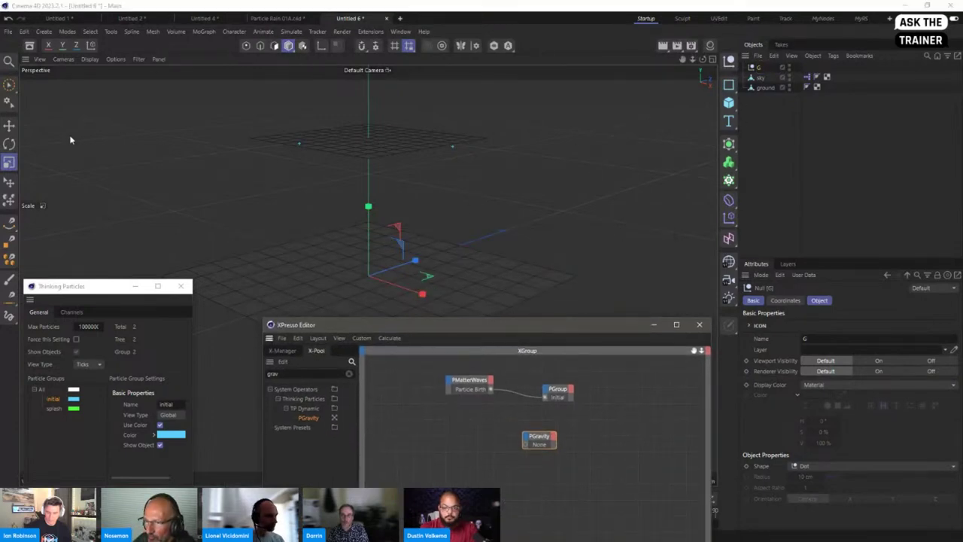
left_click(9, 143)
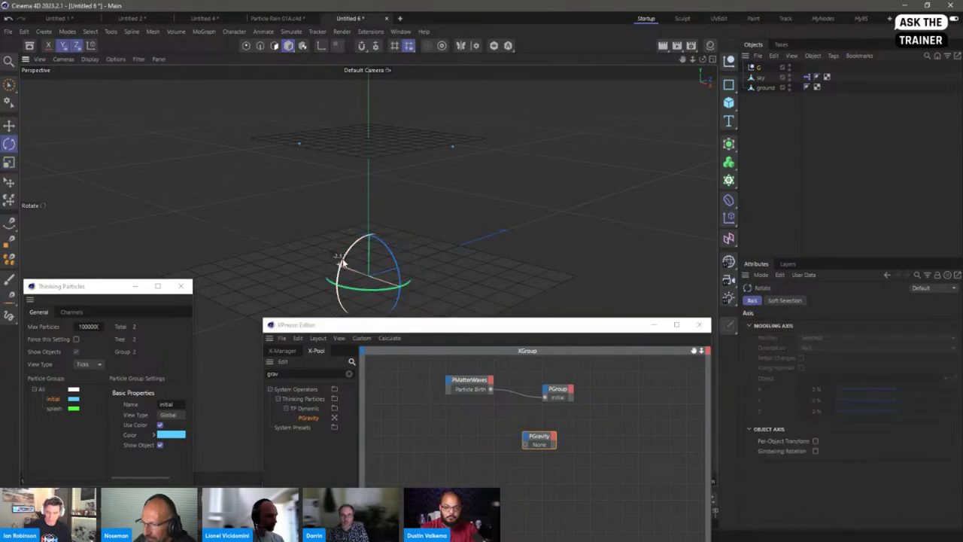
left_click_drag(341, 260, 383, 227)
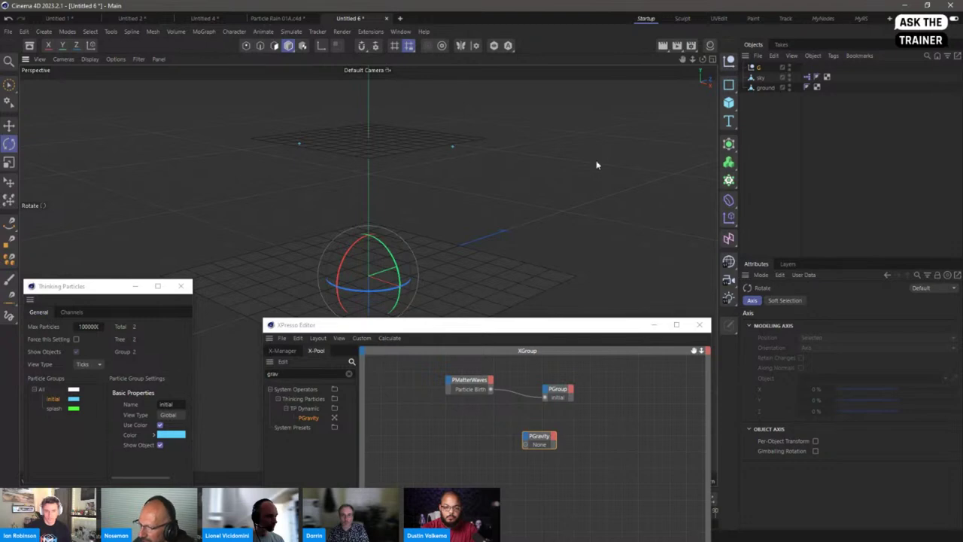
Set the G null as the Object of the PGravity node and move the XPresso editor clear of the attributes
left_click_drag(478, 324, 617, 325)
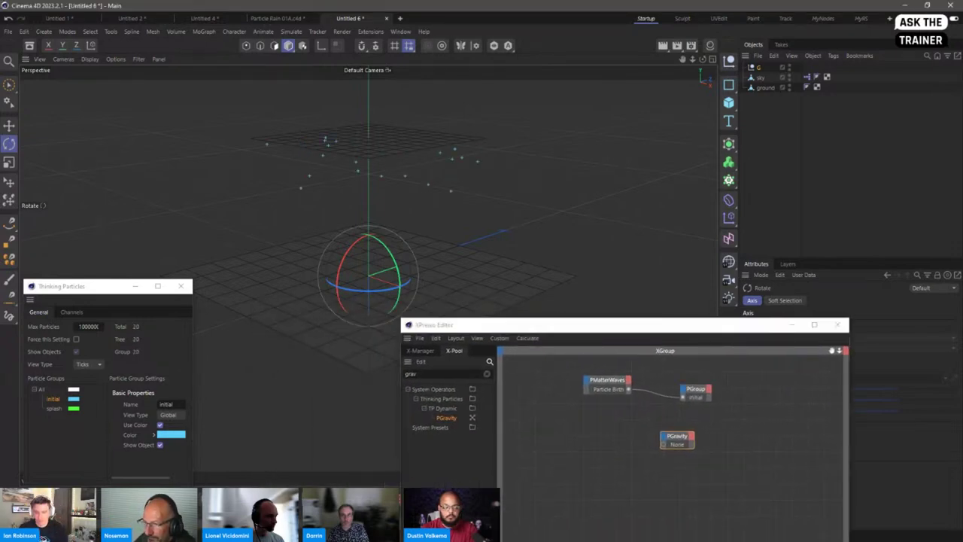
left_click_drag(597, 331, 482, 279)
left_click(566, 387)
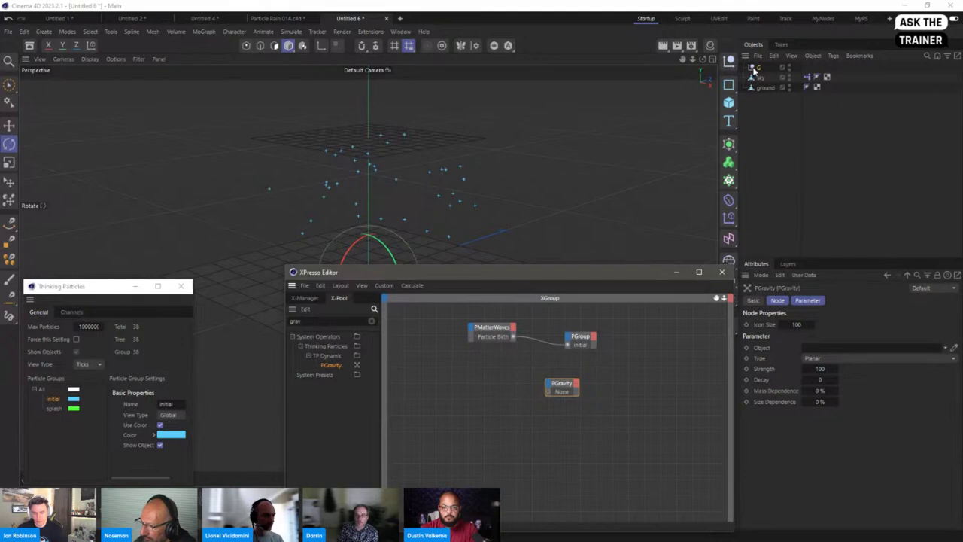
left_click_drag(754, 69, 811, 351)
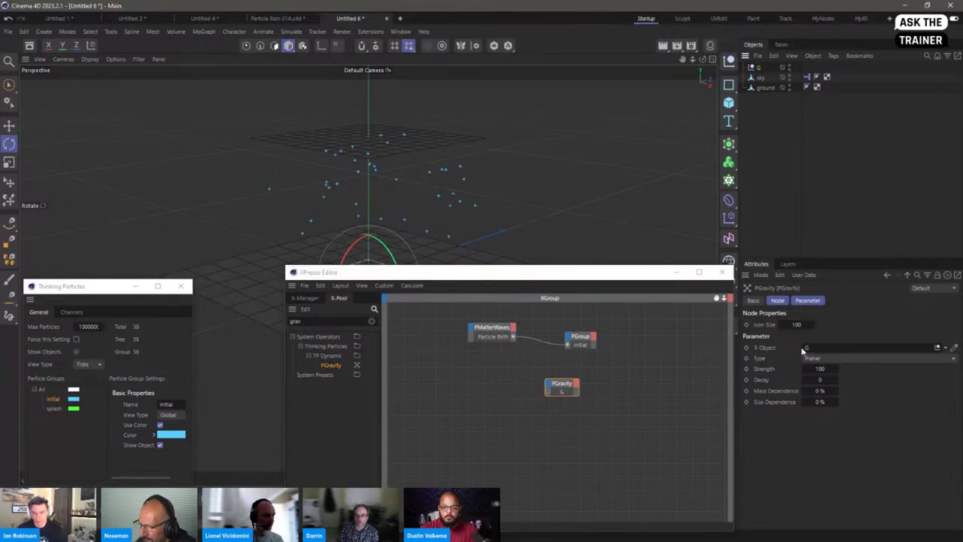
left_click_drag(392, 277, 476, 285)
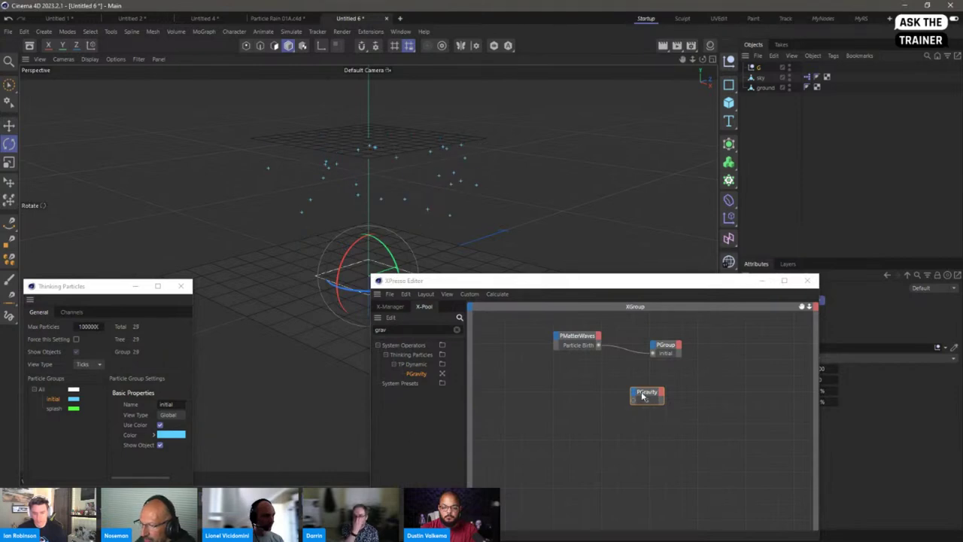
Show the port names on the PGravity node and place it directly beneath the PGroup node
left_click_drag(645, 396, 650, 391)
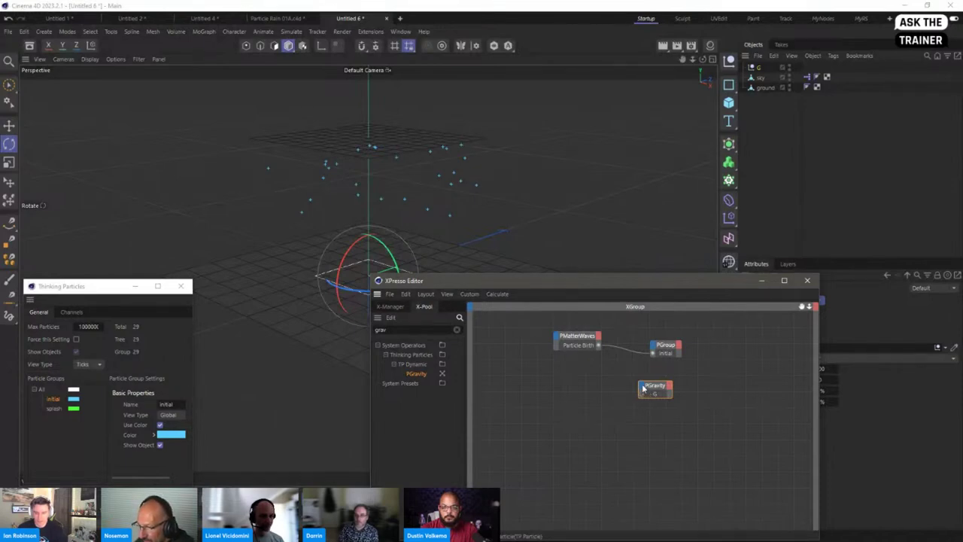
right_click(653, 388)
mouse_move(664, 453)
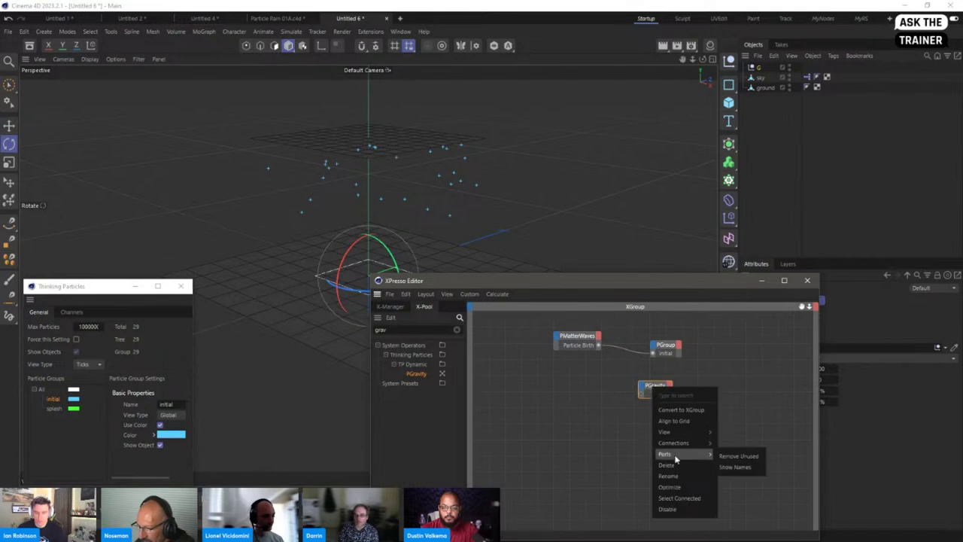
left_click(741, 460)
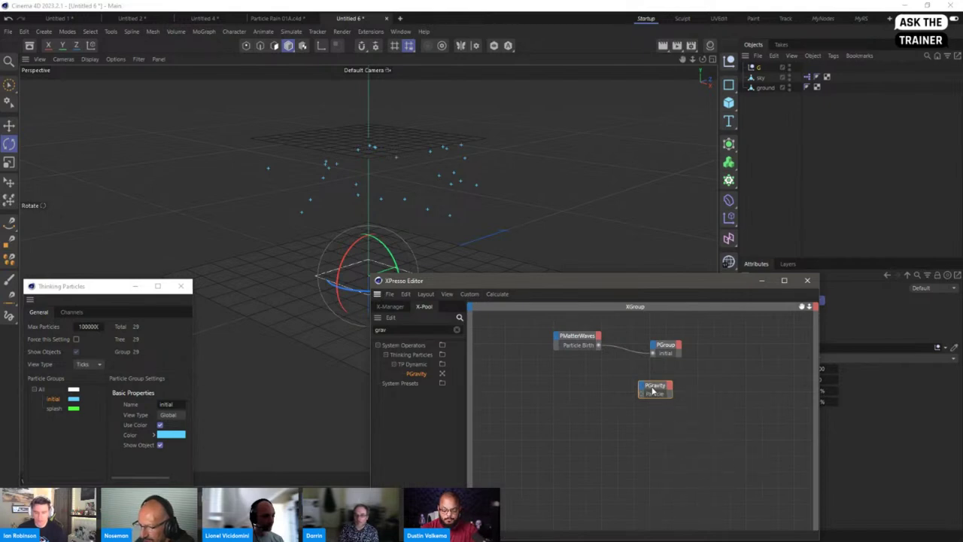
left_click_drag(653, 391, 655, 392)
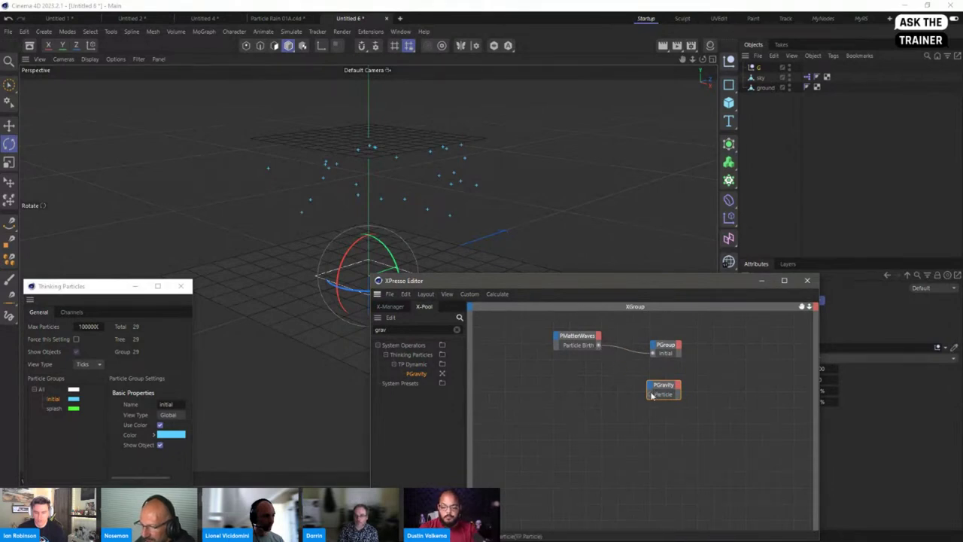
Add a P Pass node beside PGravity and connect its All output to PGravity's Particle input
left_click(426, 330)
double_click(426, 330)
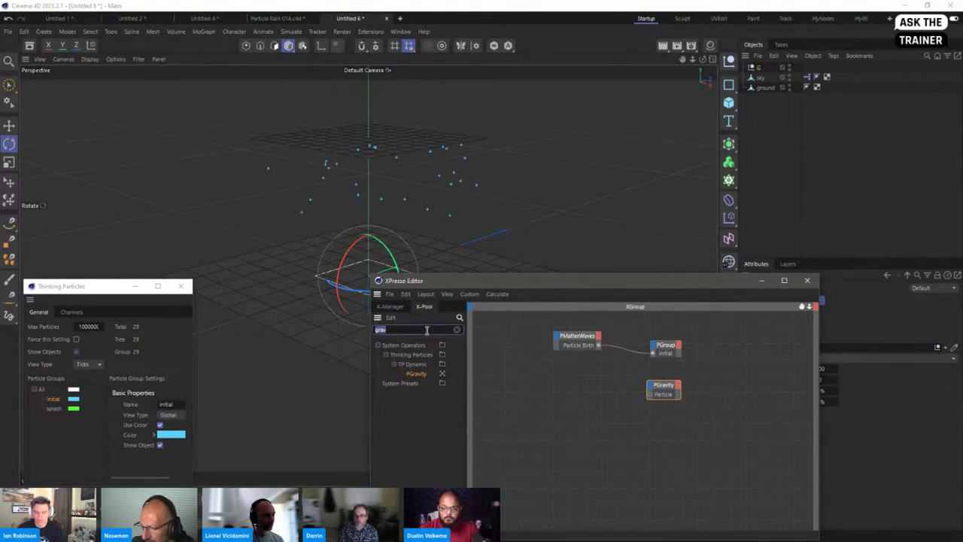
type("pass")
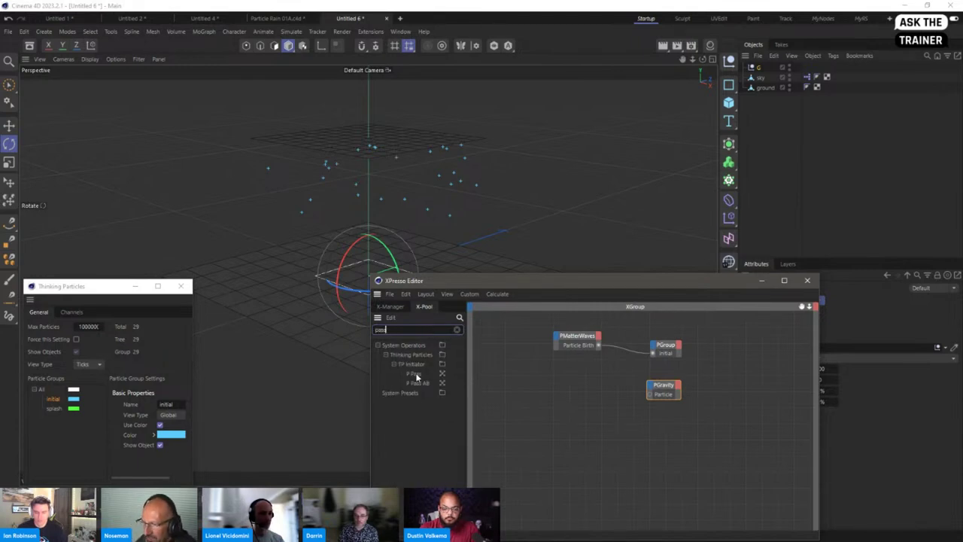
left_click_drag(413, 374, 539, 378)
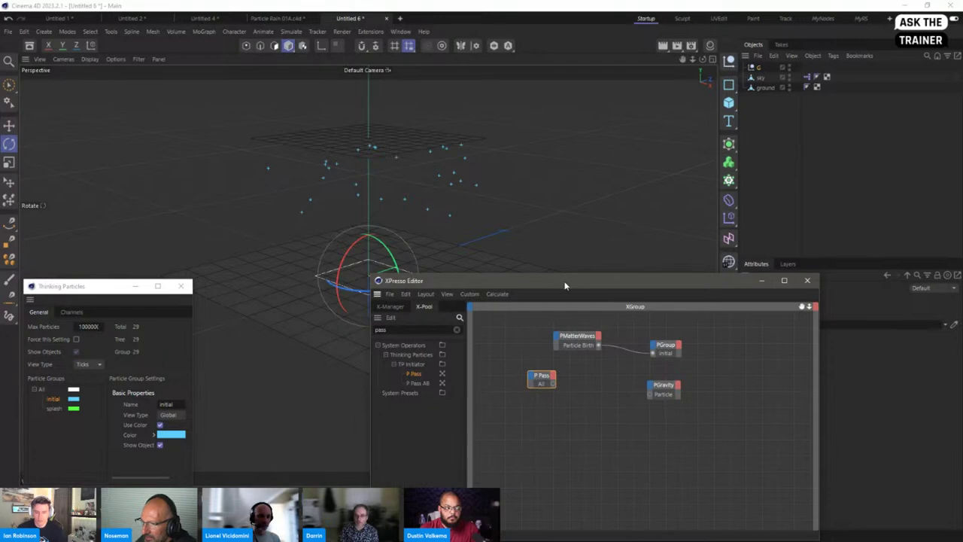
left_click_drag(583, 281, 473, 273)
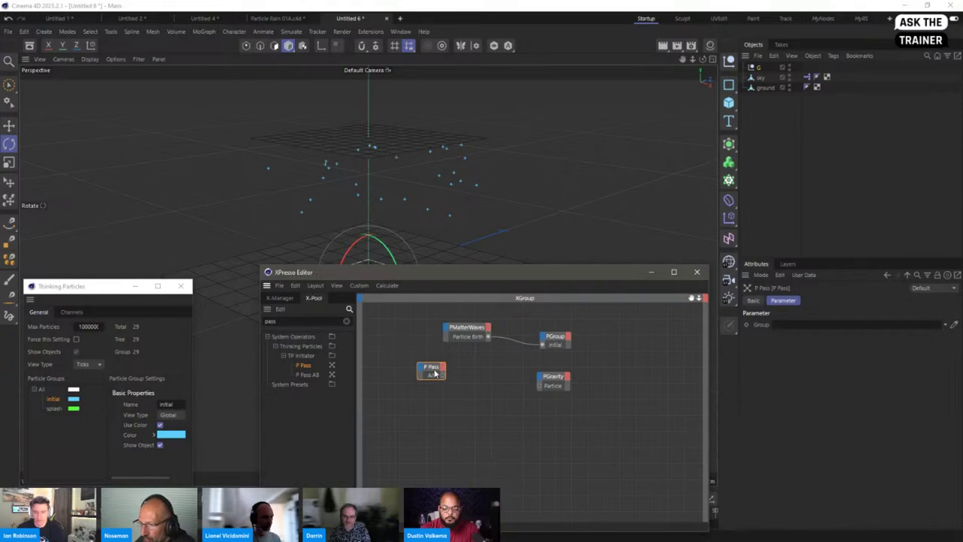
left_click_drag(444, 376, 540, 388)
left_click_drag(498, 272, 677, 294)
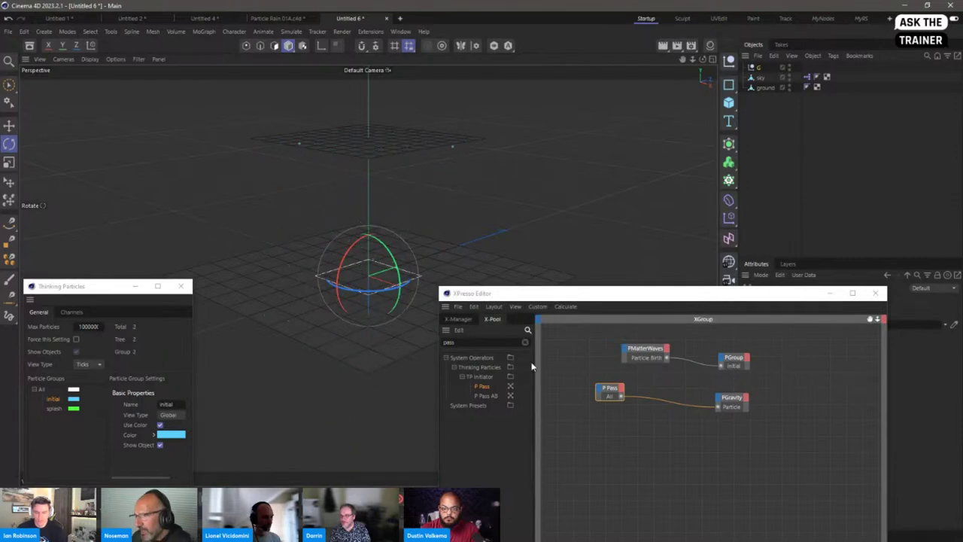
left_click_drag(524, 295, 573, 206)
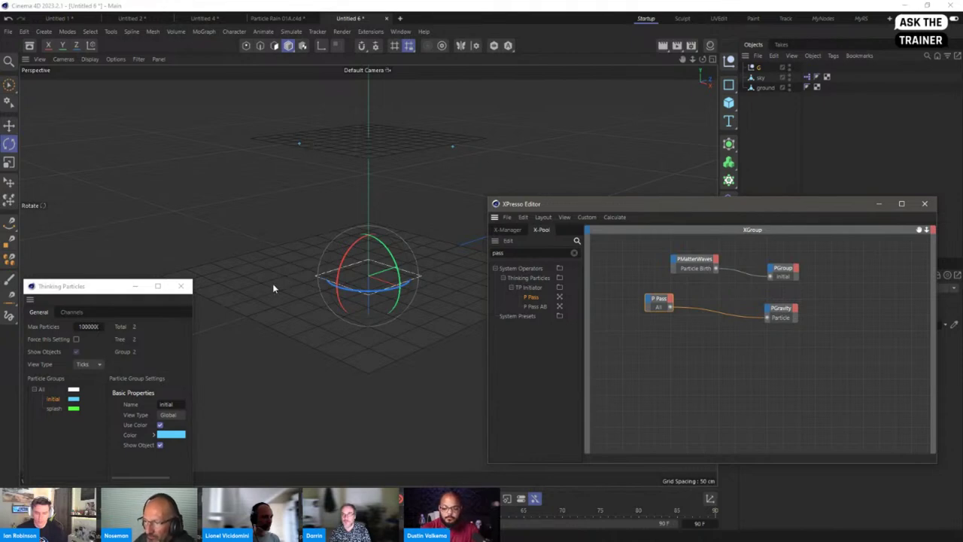
Find the PDeflector operator in the node pool and add it to the XPresso graph below the P Pass and PGravity nodes
left_click_drag(602, 204, 561, 221)
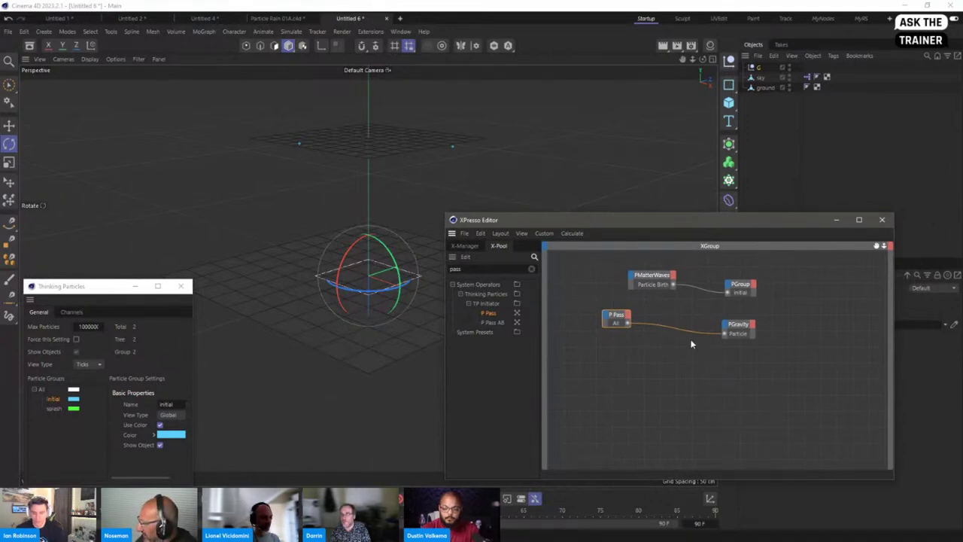
double_click(487, 269)
key("BackSpace")
type("dew")
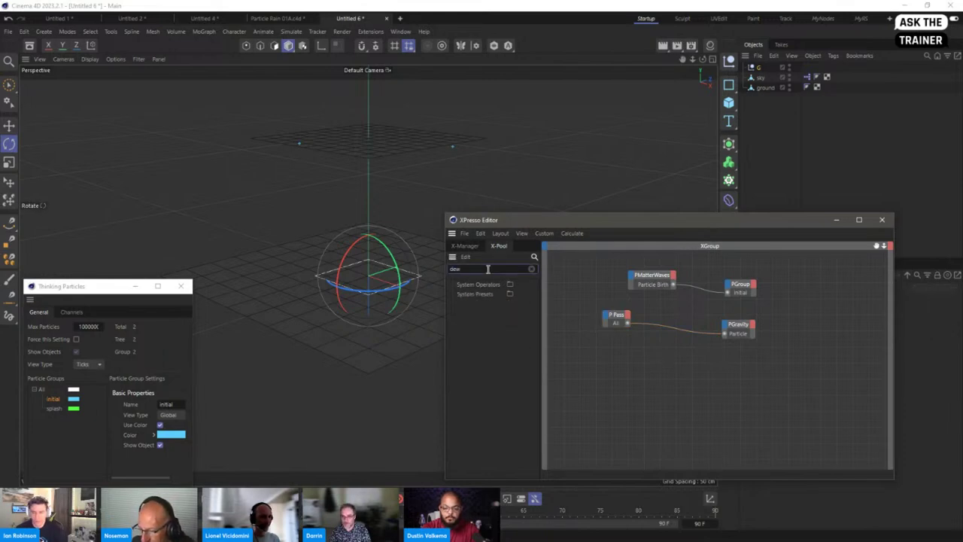
key("BackSpace")
type("f")
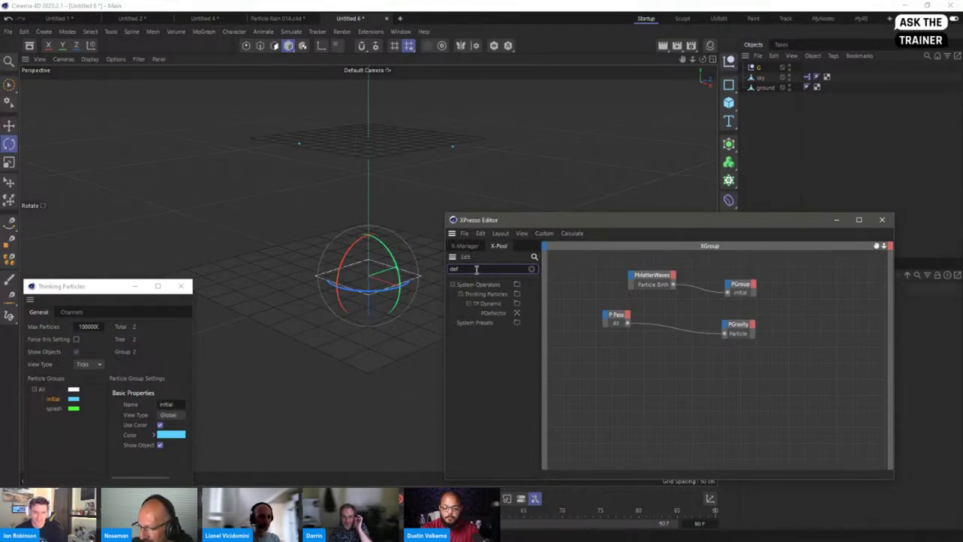
type("lecflec")
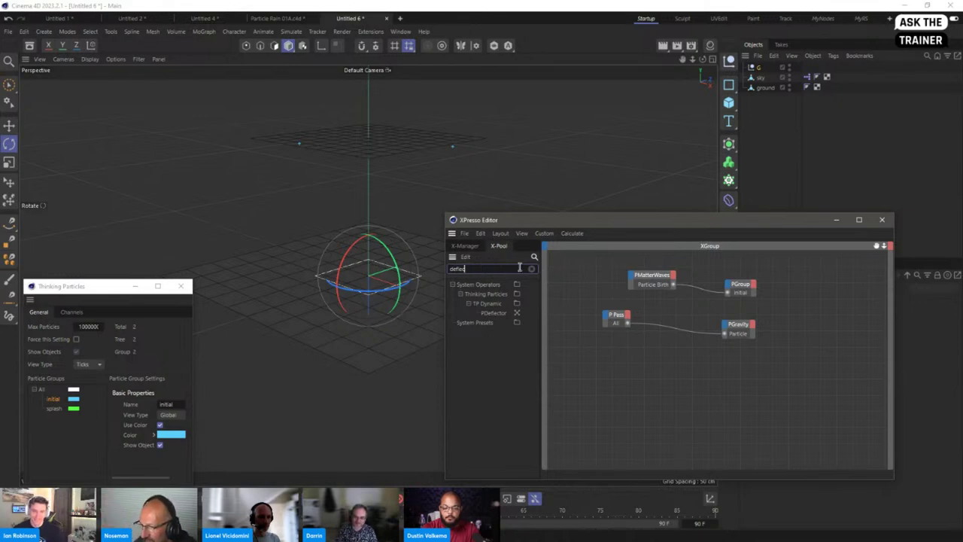
left_click_drag(489, 311, 672, 367)
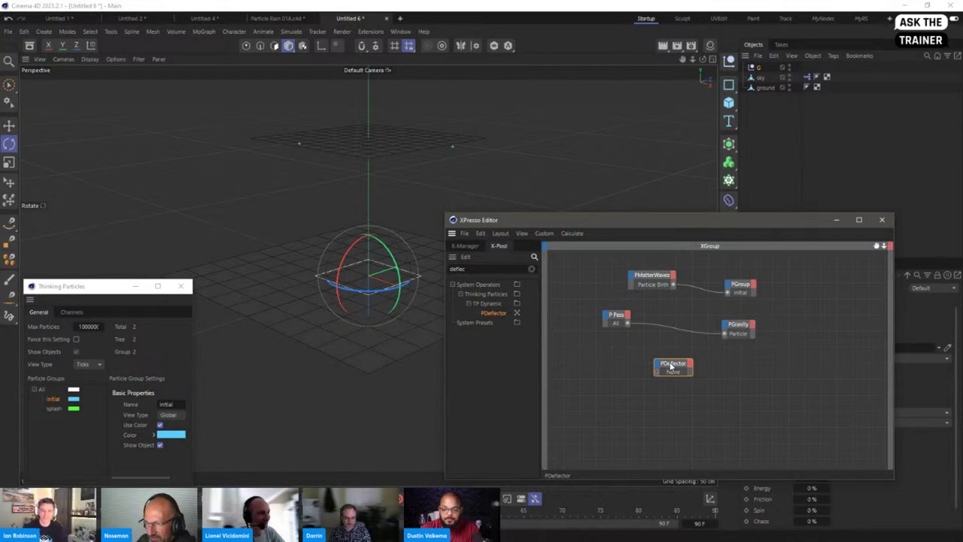
mouse_move(672, 366)
left_mouse_down()
mouse_move(694, 365)
mouse_move(671, 357)
left_mouse_up()
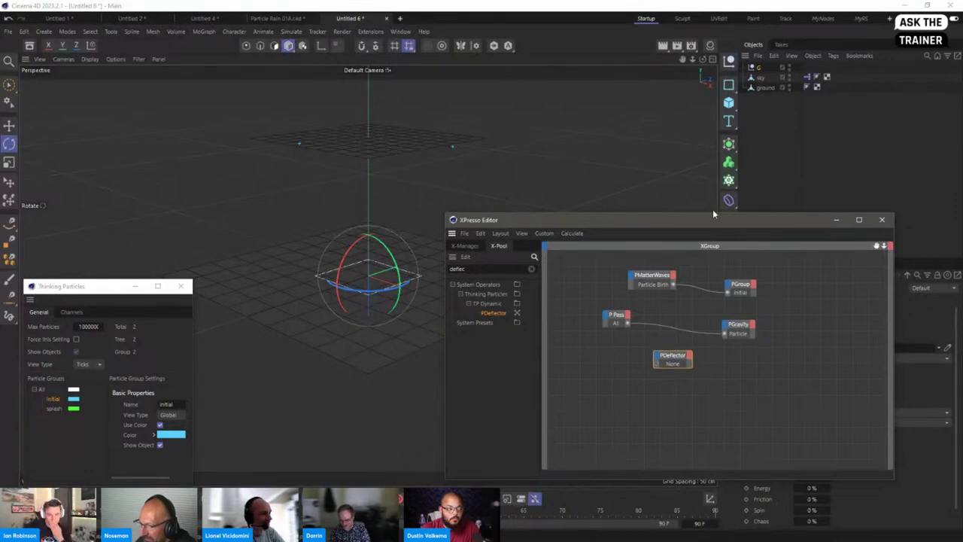
Move and narrow the XPresso editor to uncover the attributes, and set ground as PDeflector's Object with the Box deflector type
left_click_drag(711, 222, 633, 255)
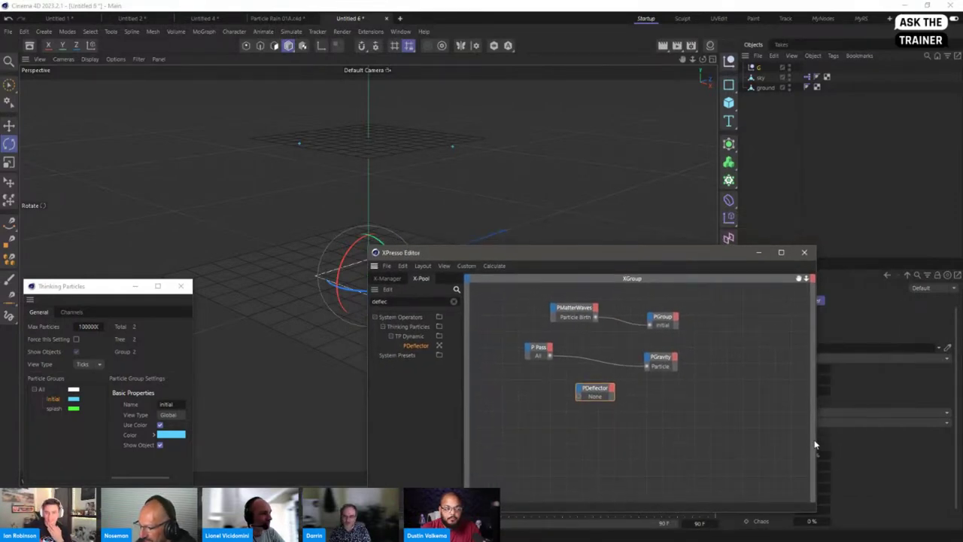
left_click_drag(817, 438, 735, 427)
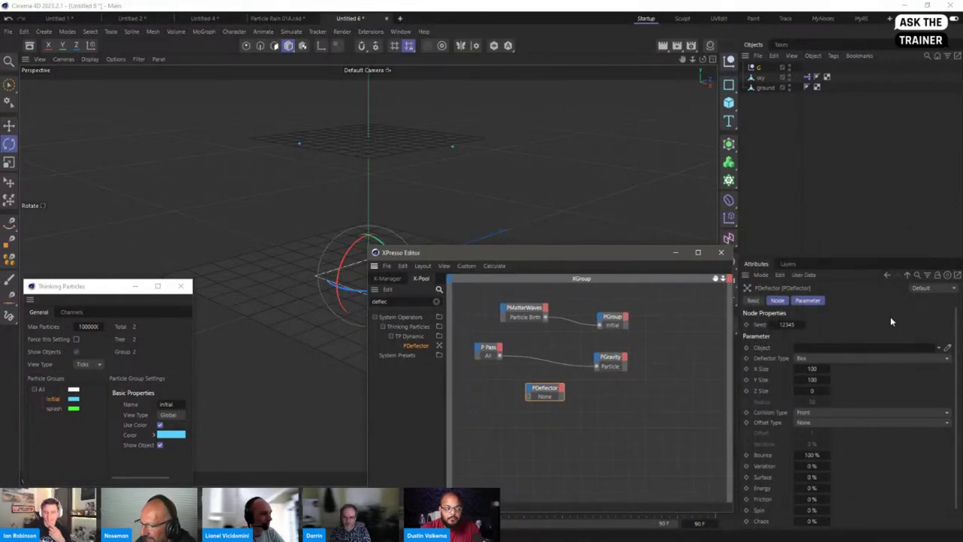
left_click_drag(551, 391, 568, 396)
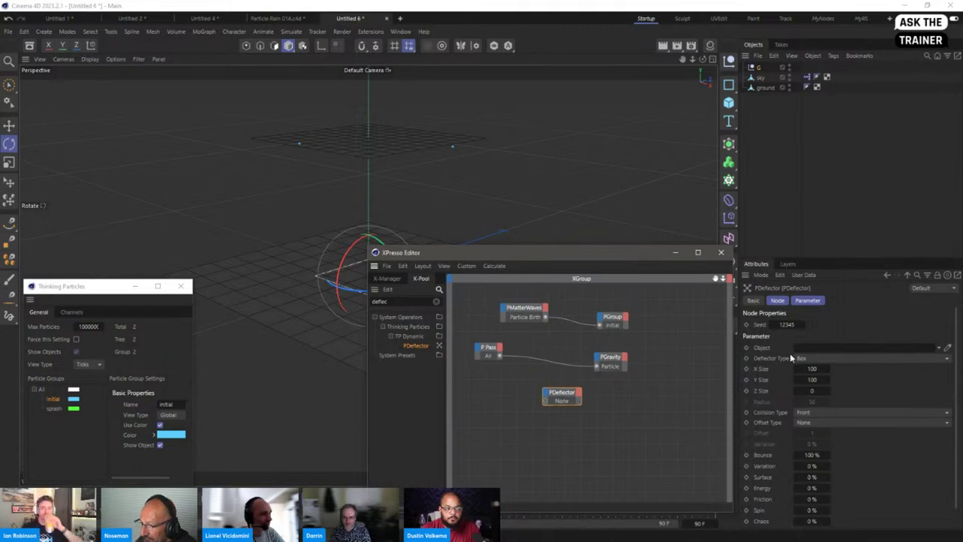
left_click_drag(765, 87, 830, 352)
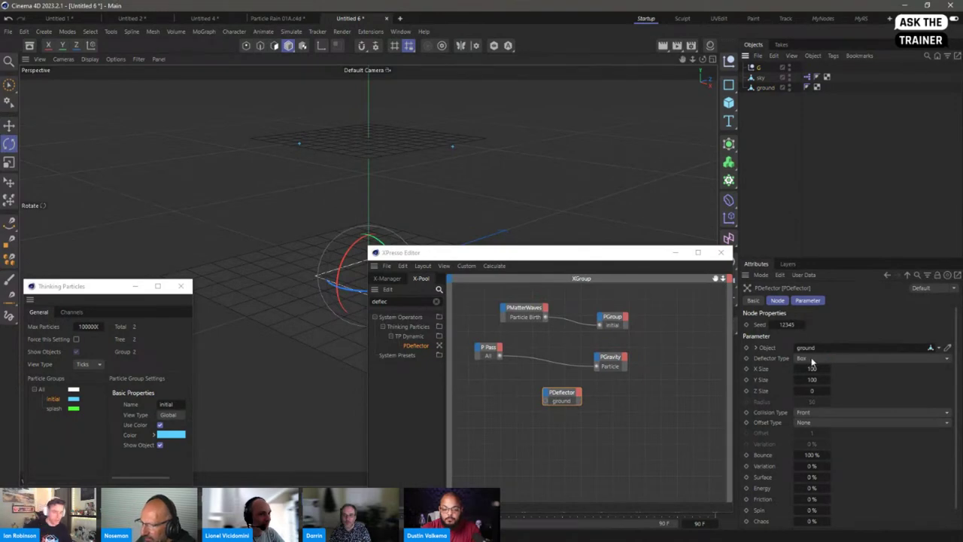
left_click(799, 358)
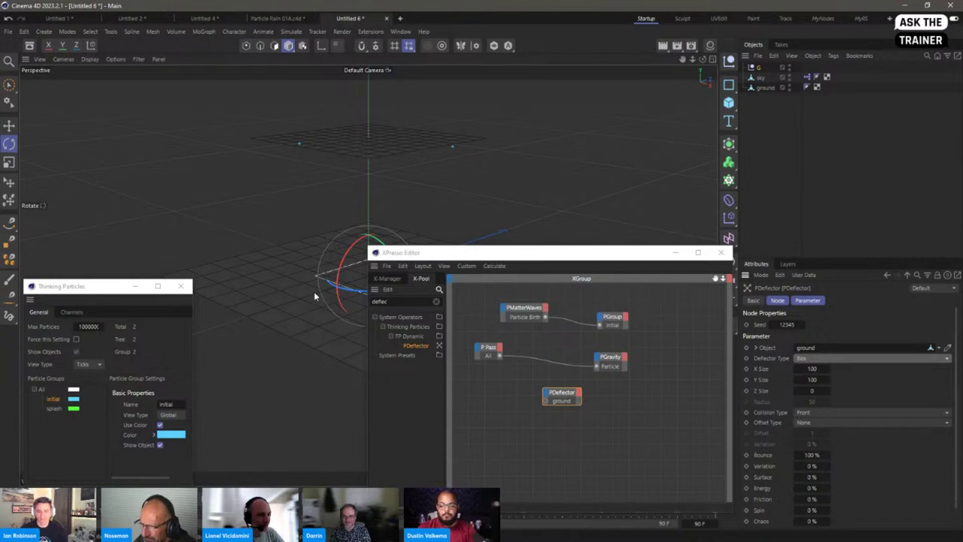
Show the port names on the PDeflector node and shift it slightly beneath PGravity
right_click(557, 395)
mouse_move(590, 459)
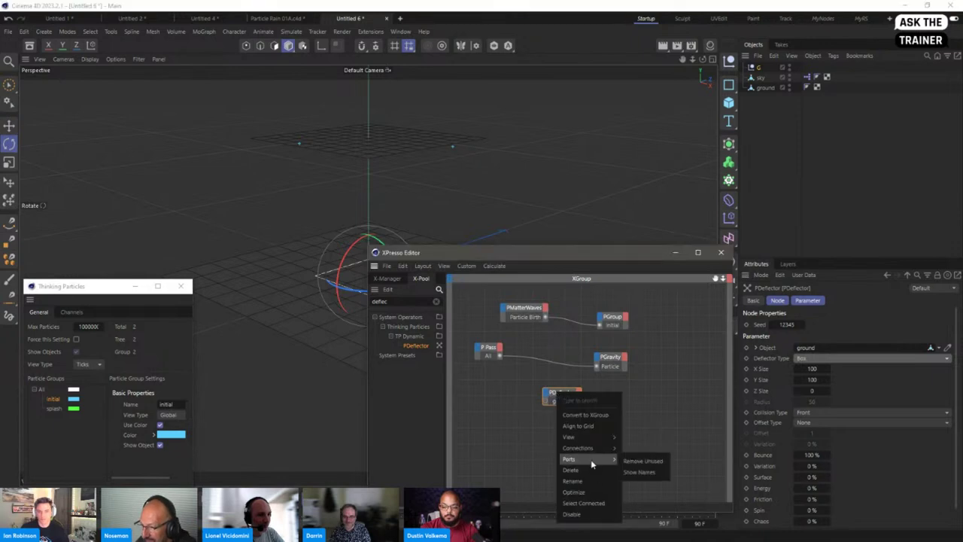
left_click(642, 474)
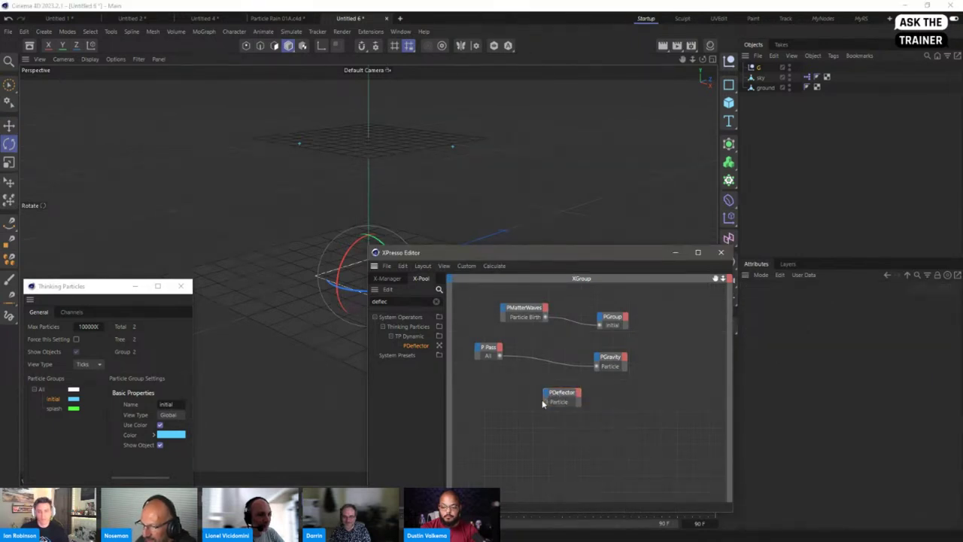
left_click_drag(543, 402, 556, 403)
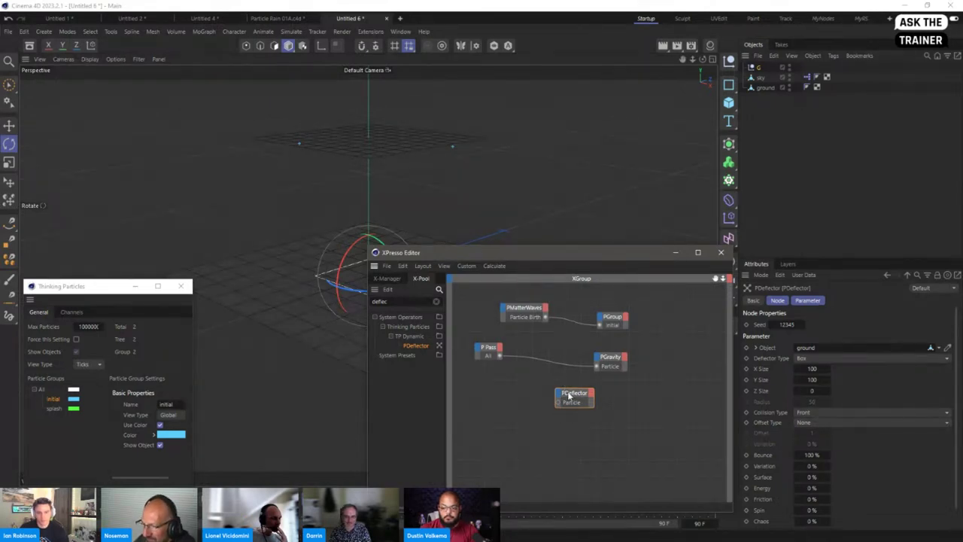
Add Event, Event Position and Event Normal output ports to the PDeflector node
left_click(590, 394)
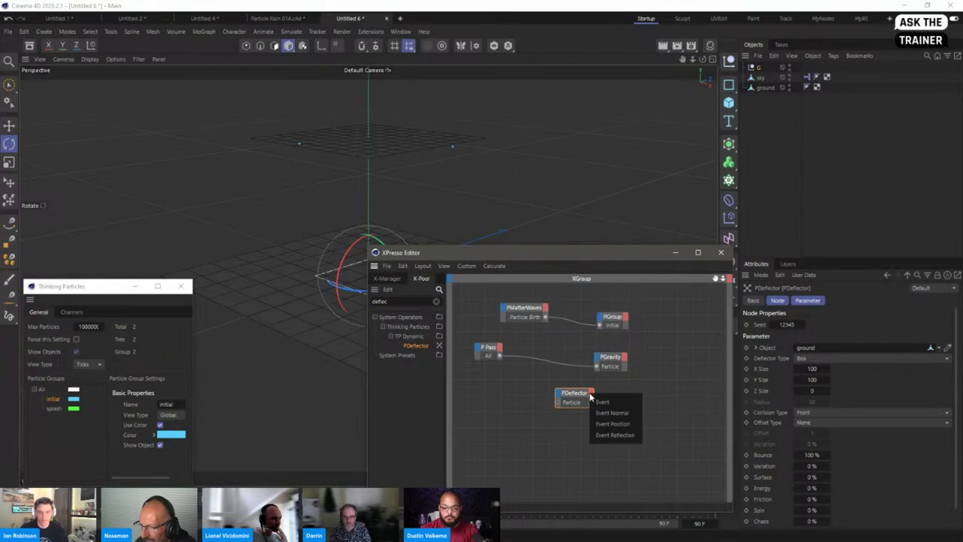
left_click(602, 404)
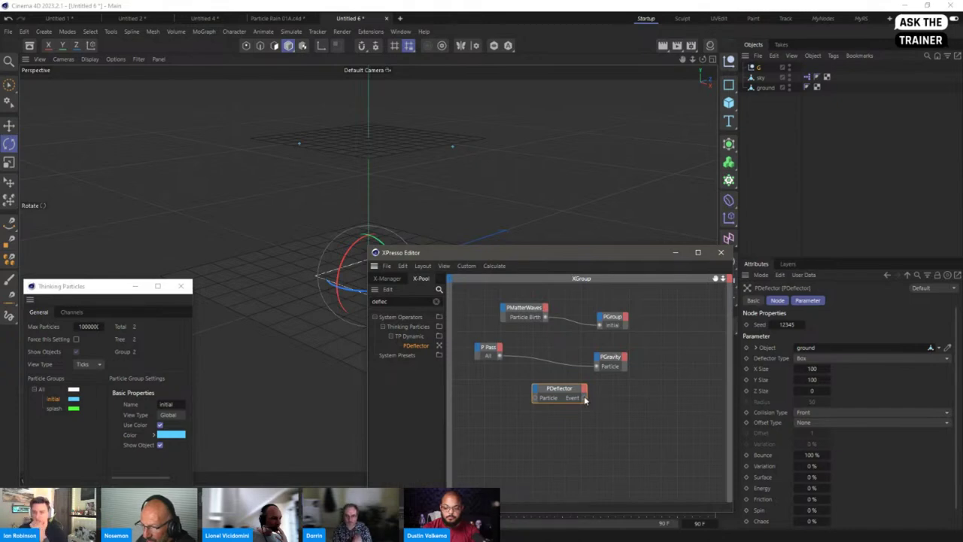
left_click(584, 398)
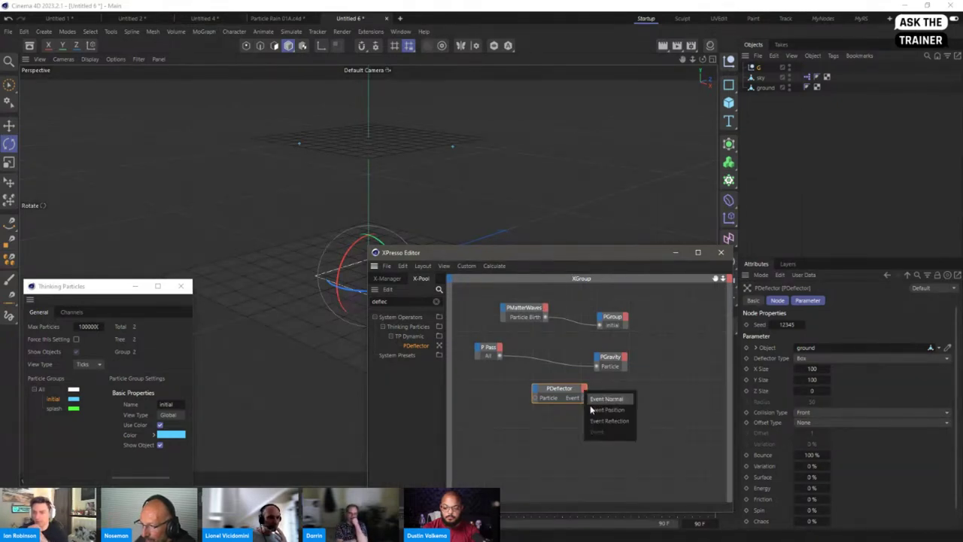
left_click(592, 410)
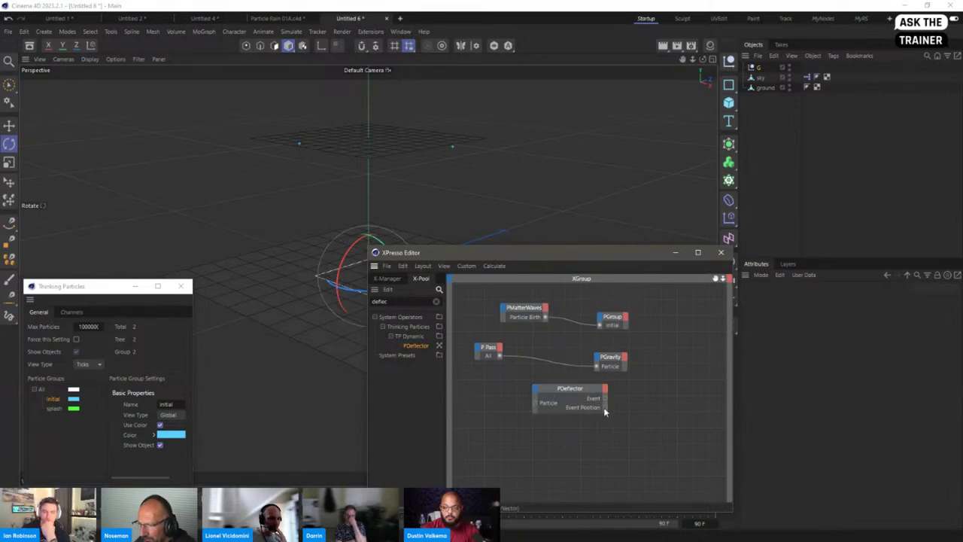
left_click(605, 389)
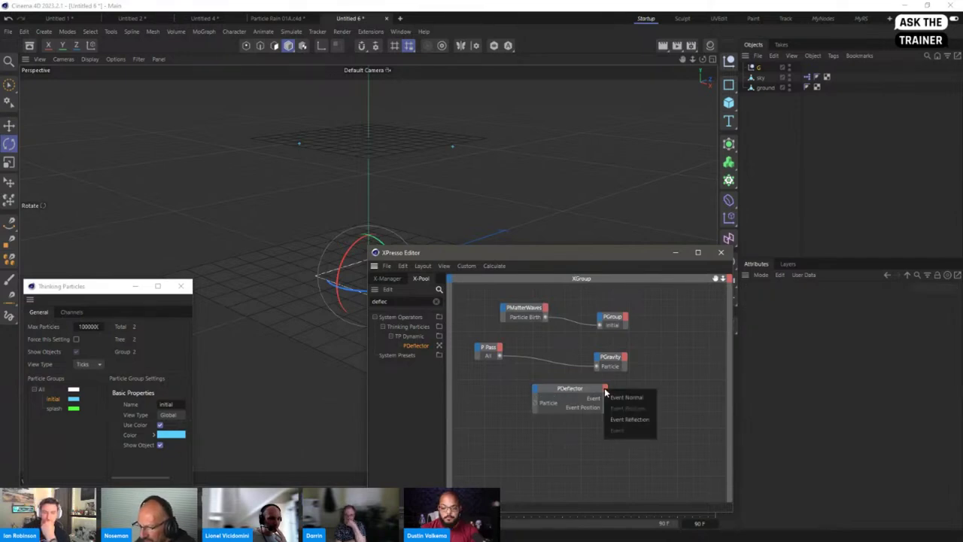
left_click(623, 396)
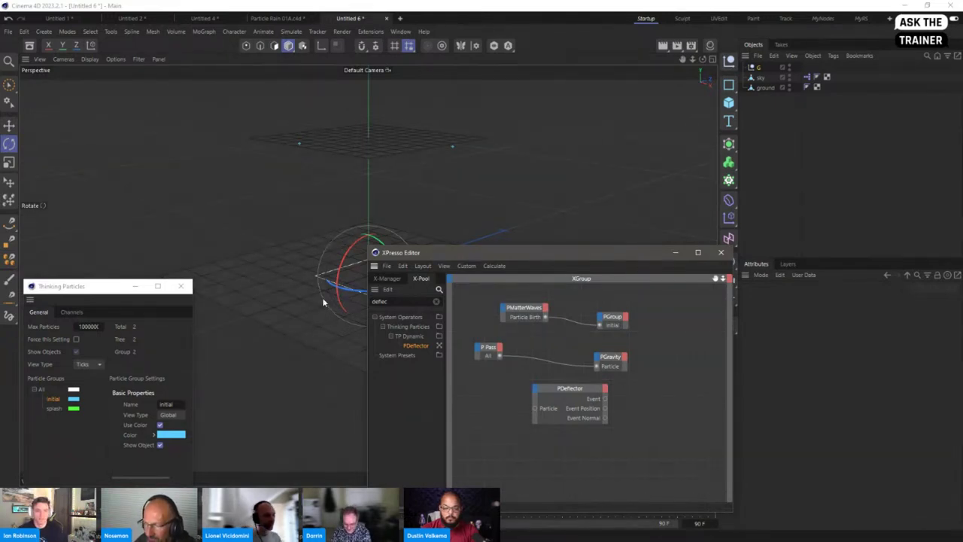
left_click_drag(567, 405, 573, 406)
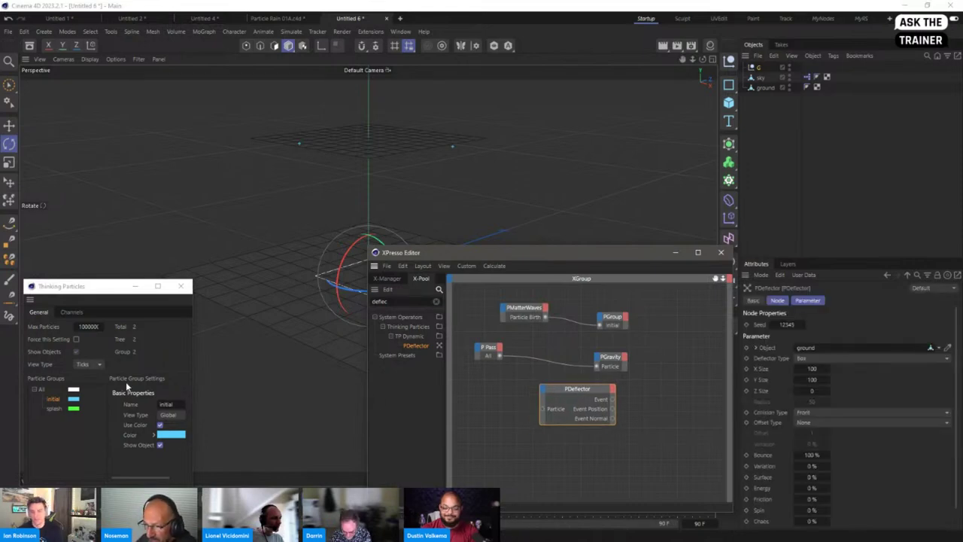
Duplicate the P Pass node beside PDeflector and set the copy's Group to the initial particle group
left_click_drag(491, 344, 486, 388, "ctrl")
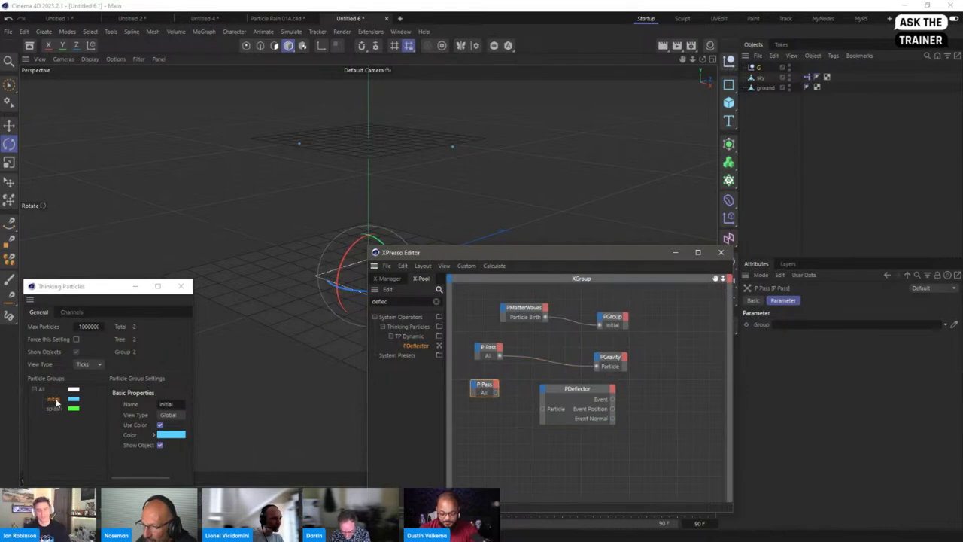
left_click_drag(56, 402, 782, 324)
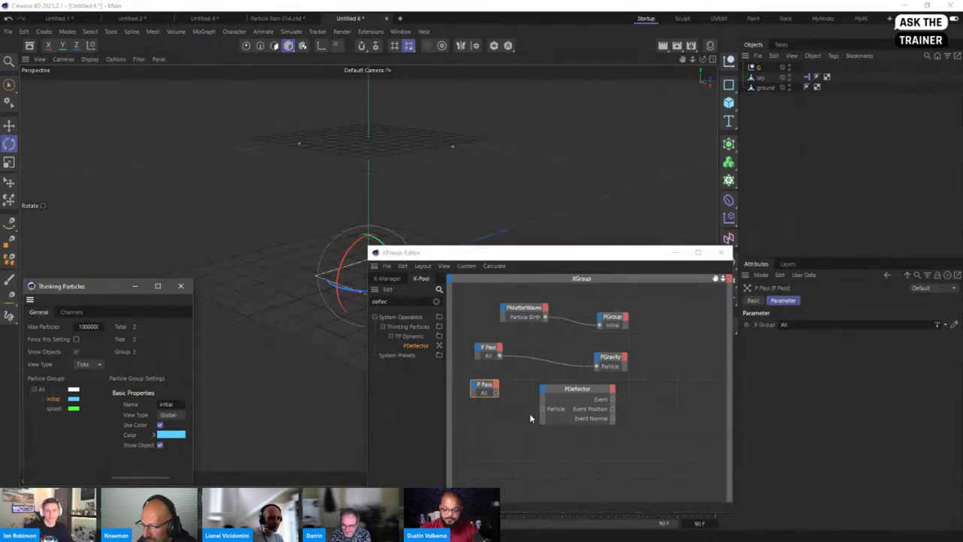
left_click_drag(79, 400, 786, 324)
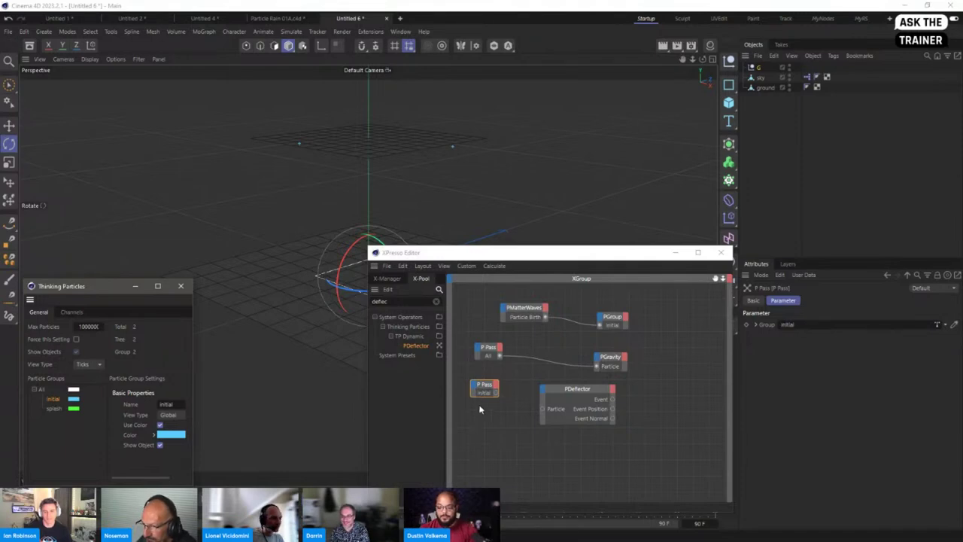
Connect the new P Pass node's initial output to PDeflector's Particle input and place PDeflector close beside it
left_click_drag(494, 394, 541, 396)
left_click(556, 392)
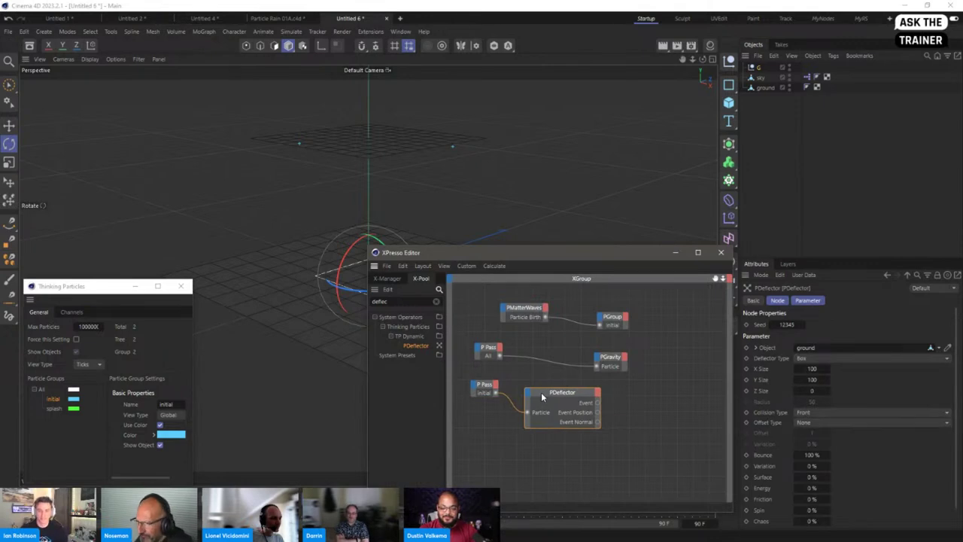
left_click_drag(496, 256, 517, 261)
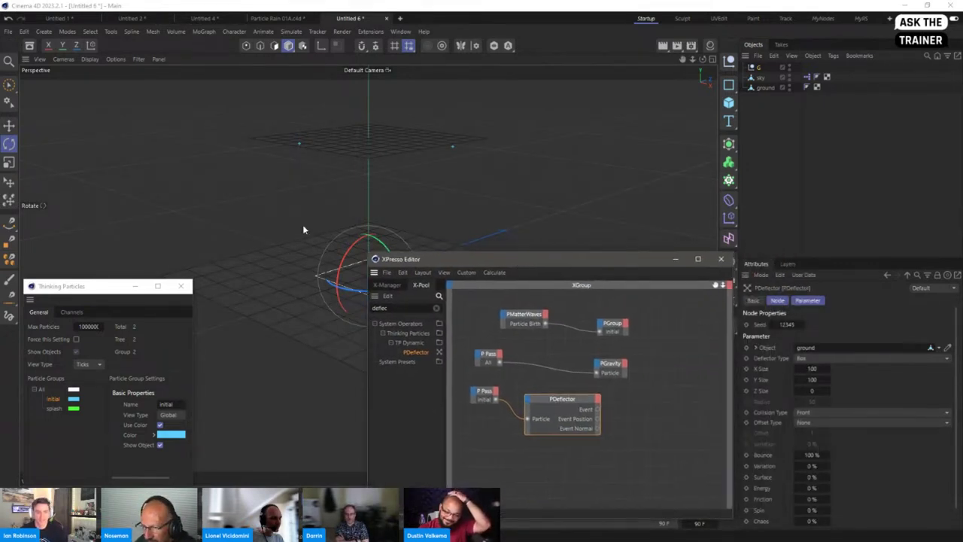
left_click_drag(492, 230, 406, 225, "alt")
left_click_drag(455, 265, 447, 262)
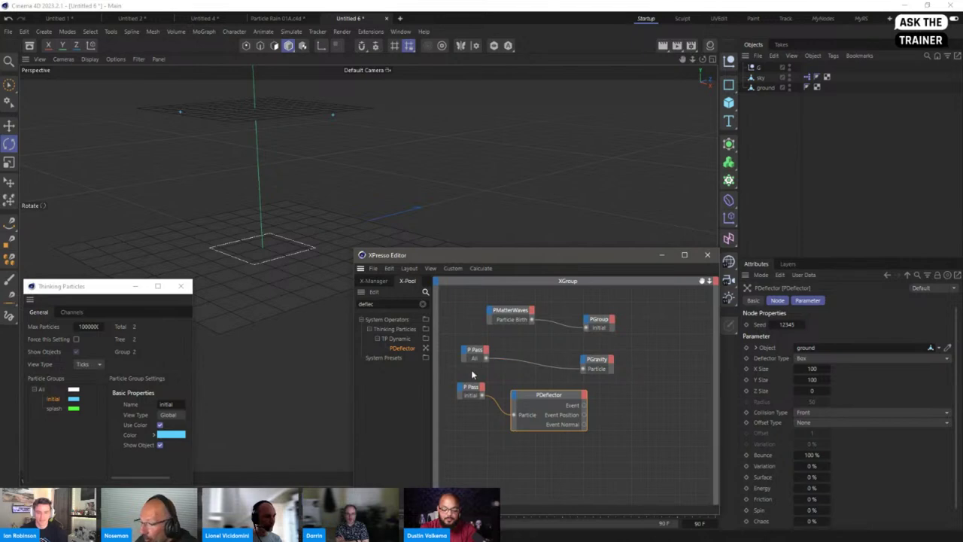
left_click_drag(544, 399, 538, 402)
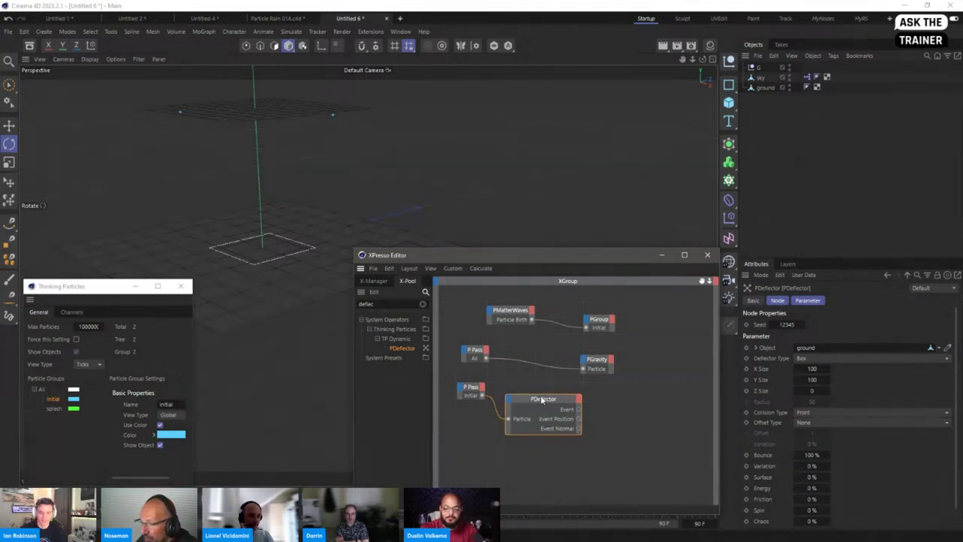
Add a PStorm node beside PDeflector and connect PDeflector's Event Position output to PStorm's Emitter Position input
double_click(386, 304)
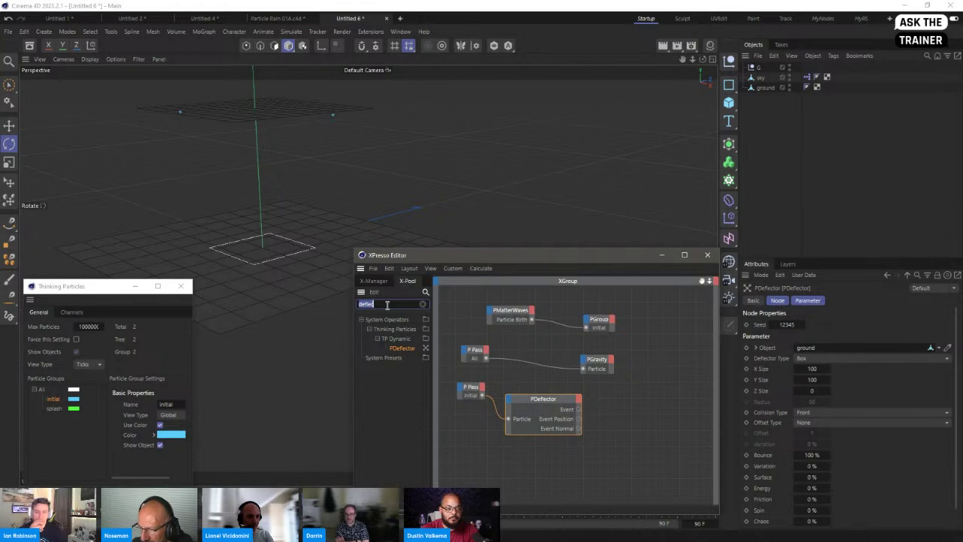
type("sto")
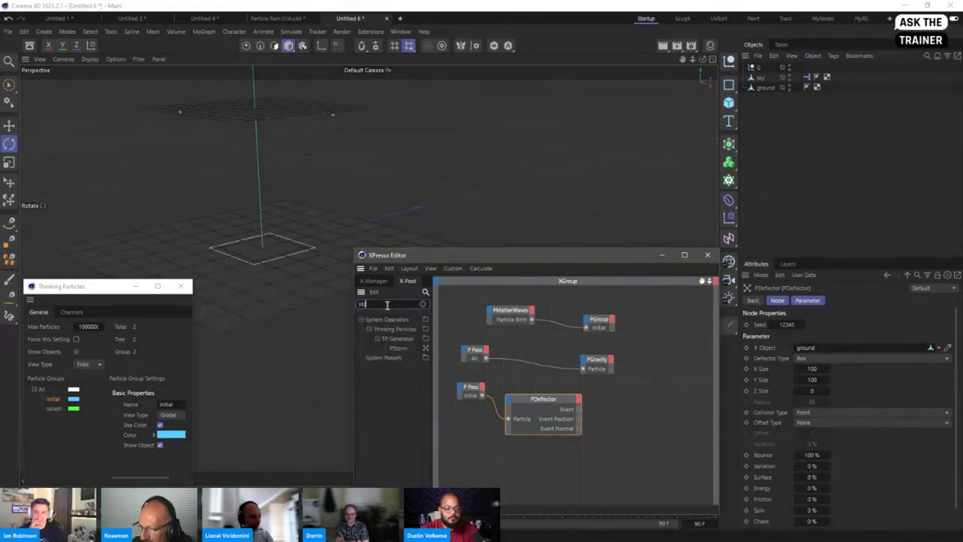
left_click_drag(397, 354, 643, 402)
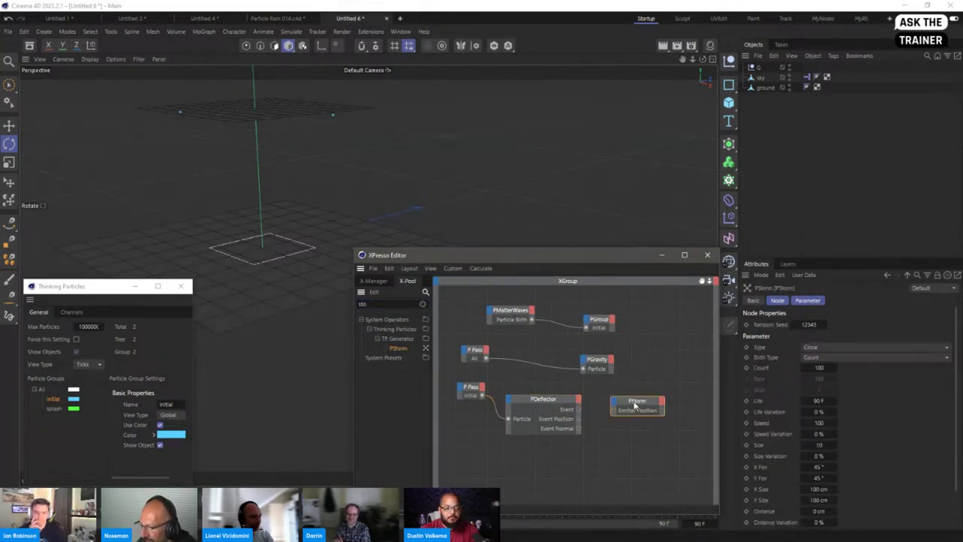
left_click(640, 400)
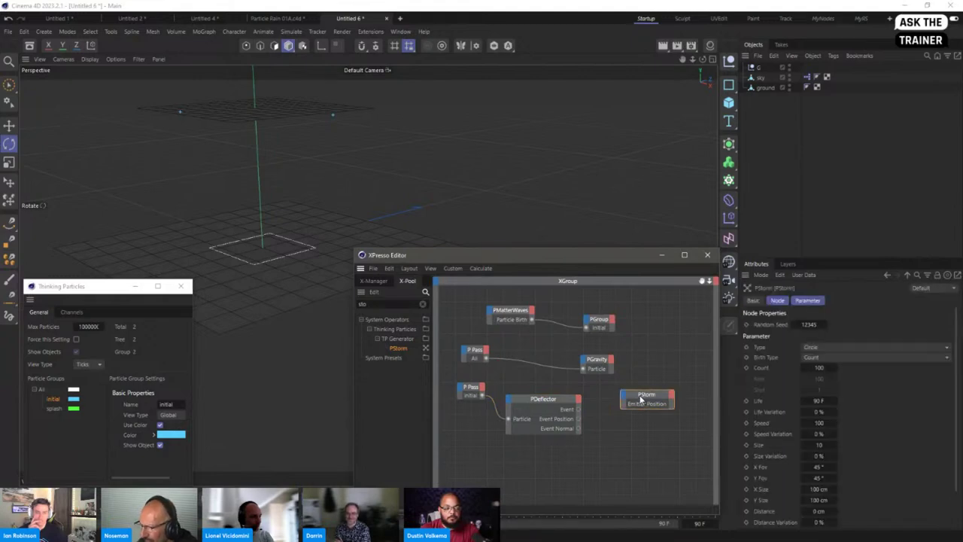
left_click_drag(619, 407, 579, 423)
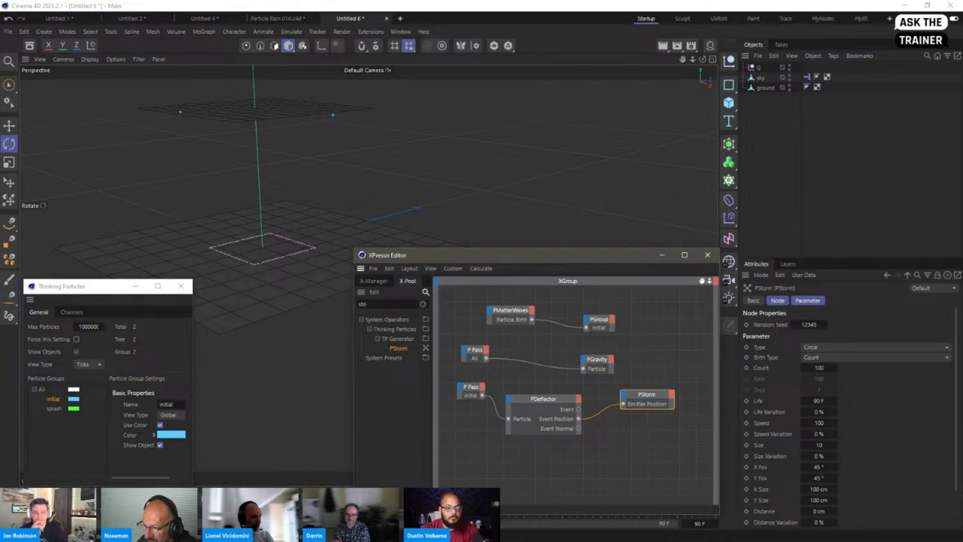
key("F8")
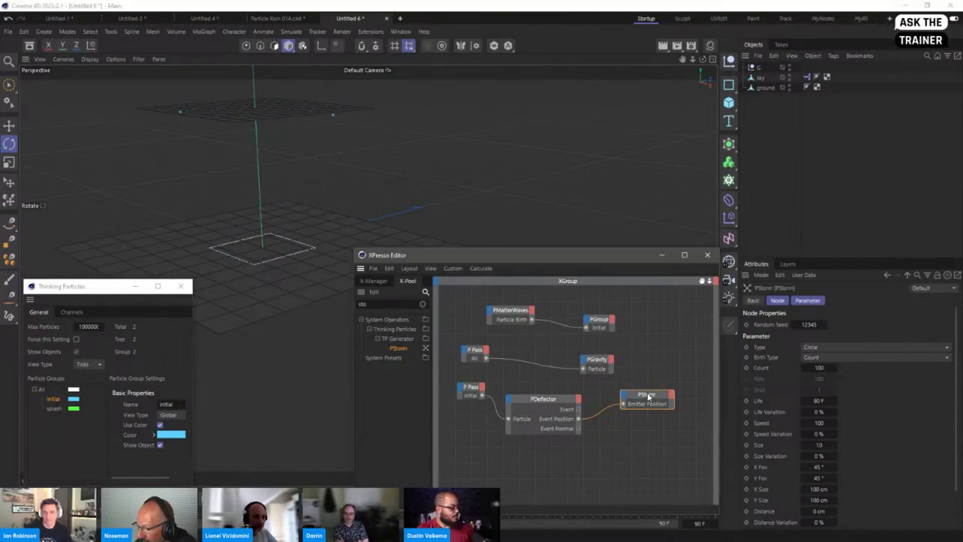
Add an On input to the PStorm node and connect PDeflector's Event output to it
left_click_drag(625, 397, 629, 394)
left_click(628, 393)
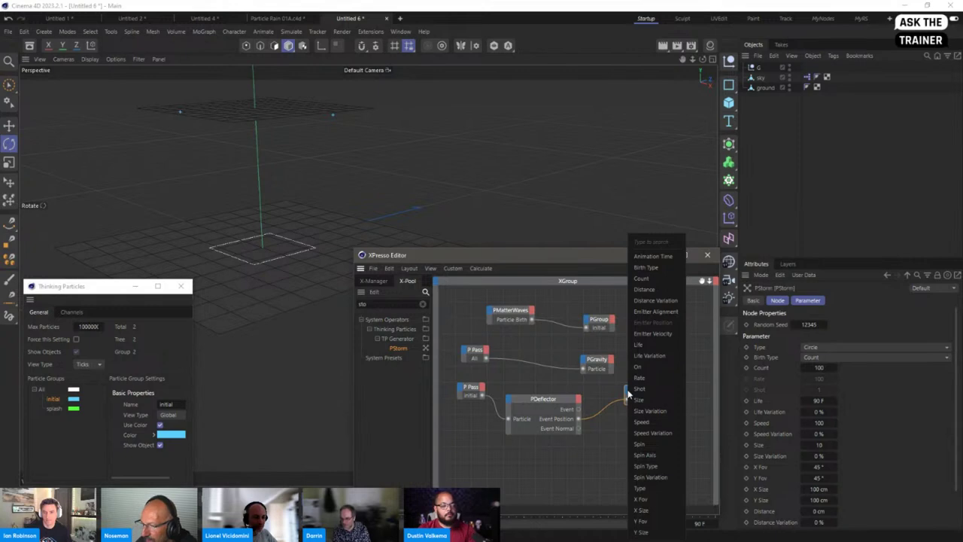
left_click(639, 367)
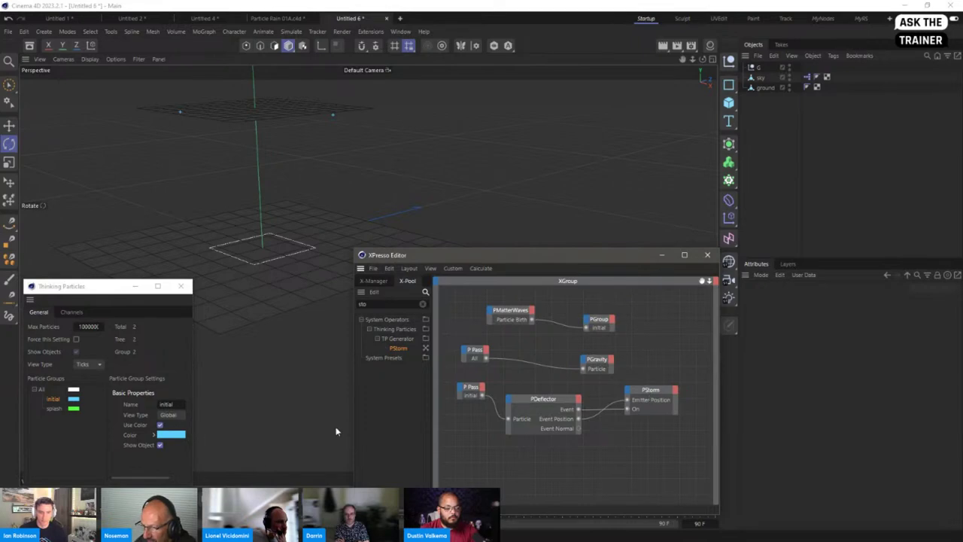
Play the animation and set the PDeflector node's Deflector Type to Object
key("F8")
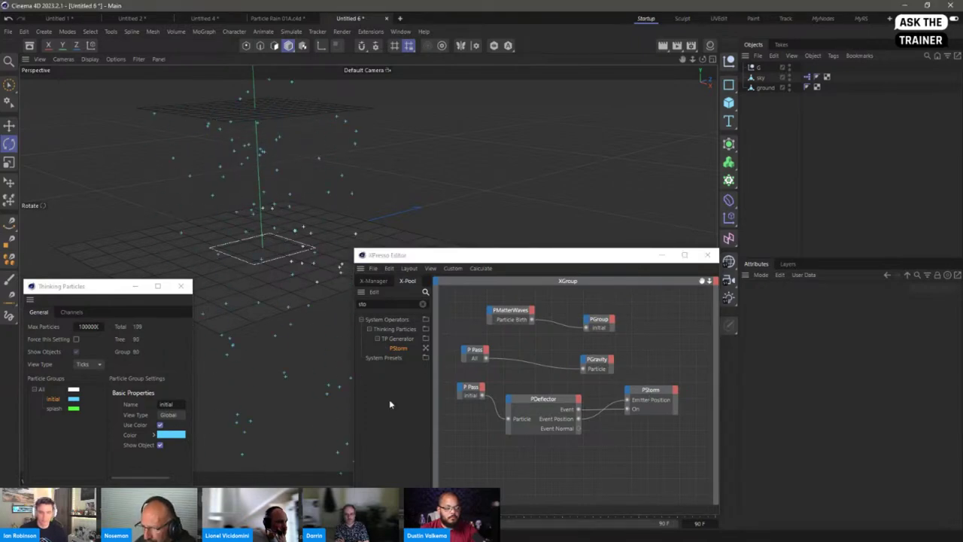
left_click(540, 399)
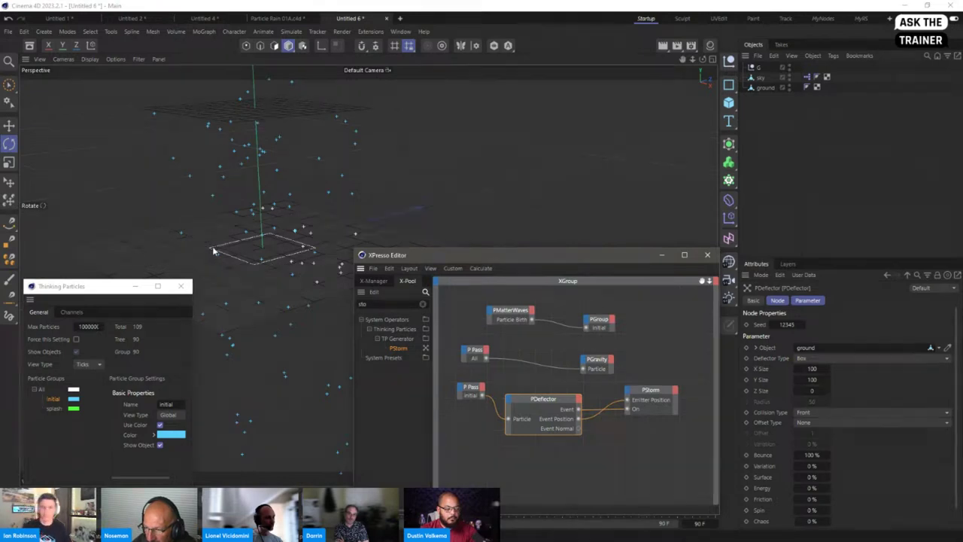
left_click(826, 359)
left_click(825, 394)
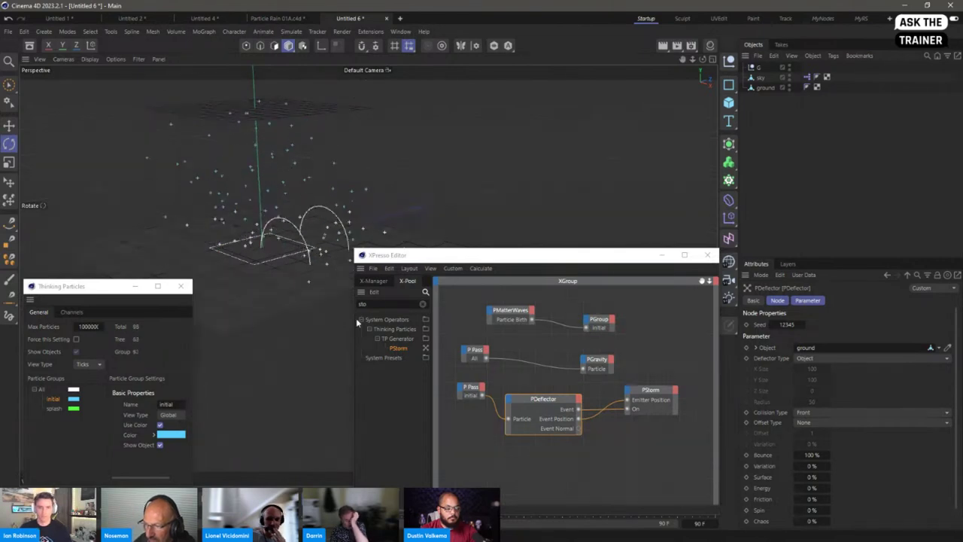
Move the XPresso Editor clear of the falling particles and set PStorm's X Size and Y Size to 0 cm
left_click_drag(451, 255, 496, 260)
left_click(670, 396)
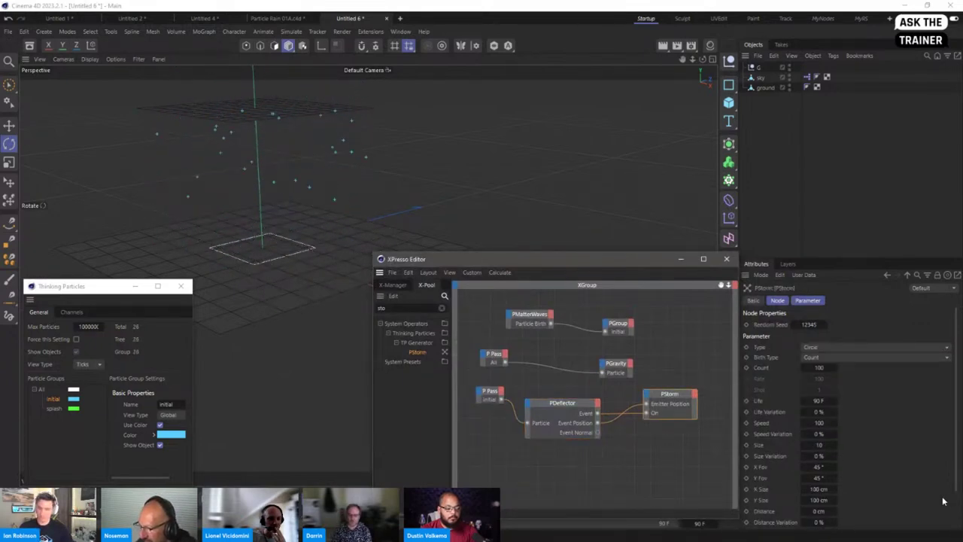
left_click(822, 489)
left_click(823, 489)
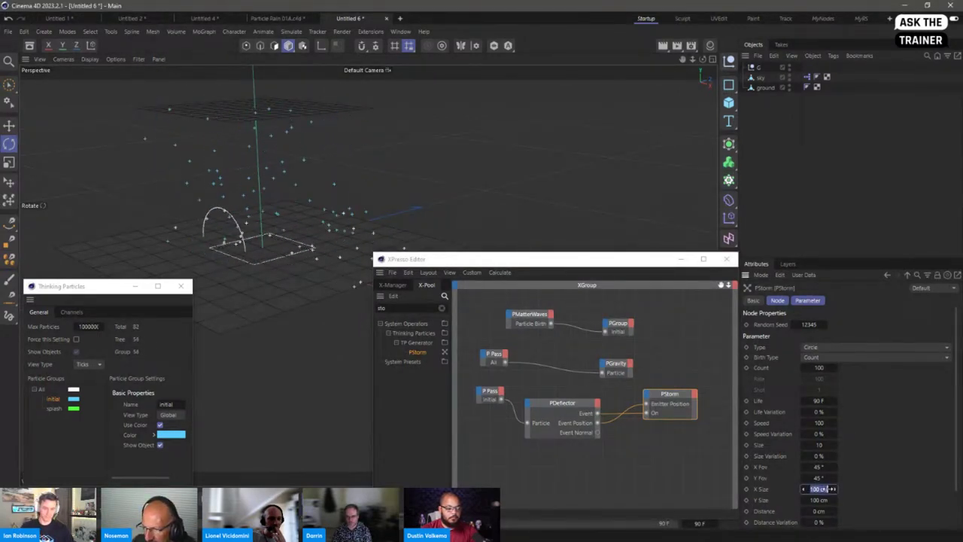
key("Tab")
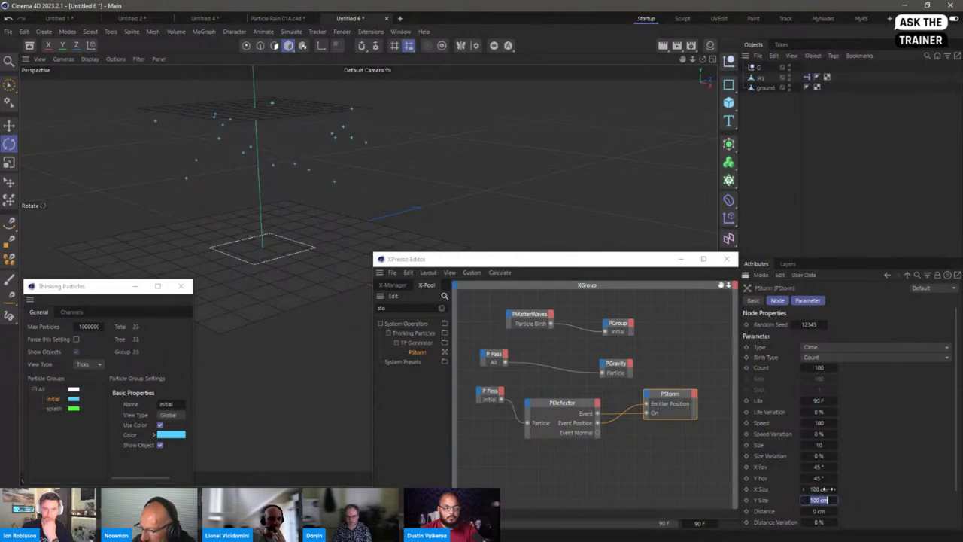
type("0")
left_click(828, 489)
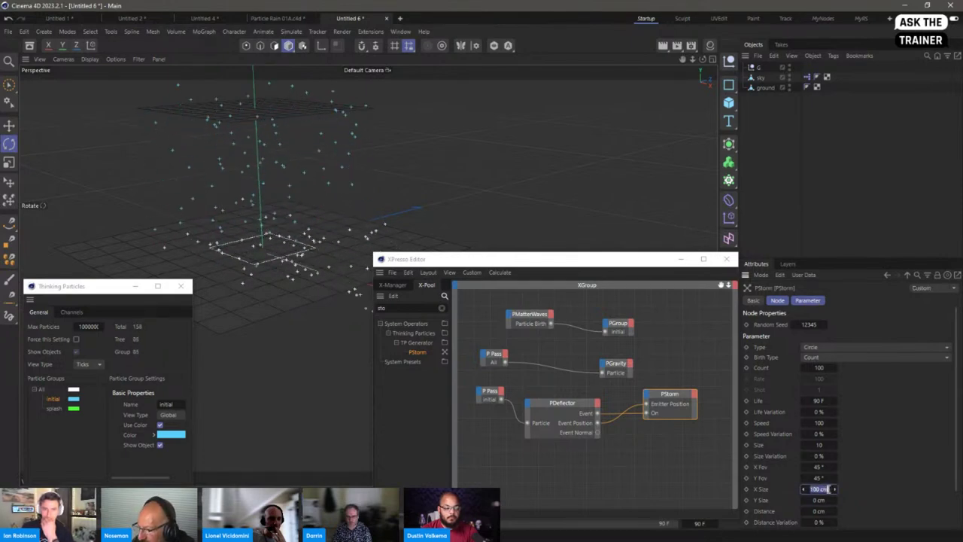
type("0")
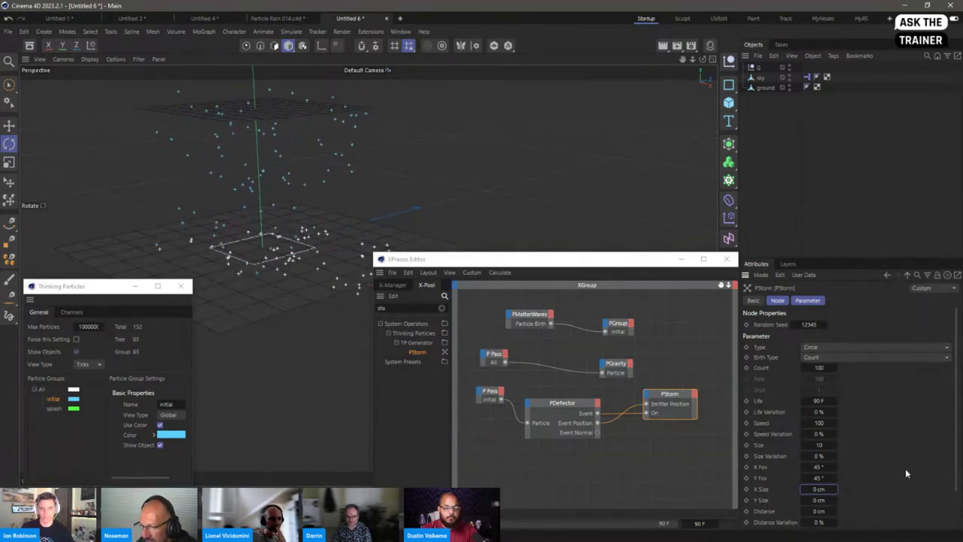
Set PStorm's X Fov and Y Fov to 170°
left_click(818, 467)
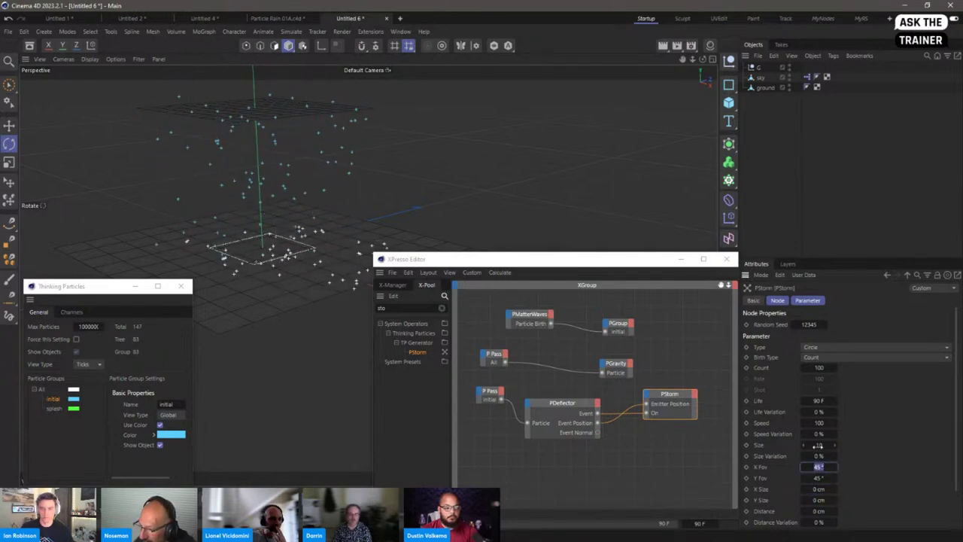
type("170")
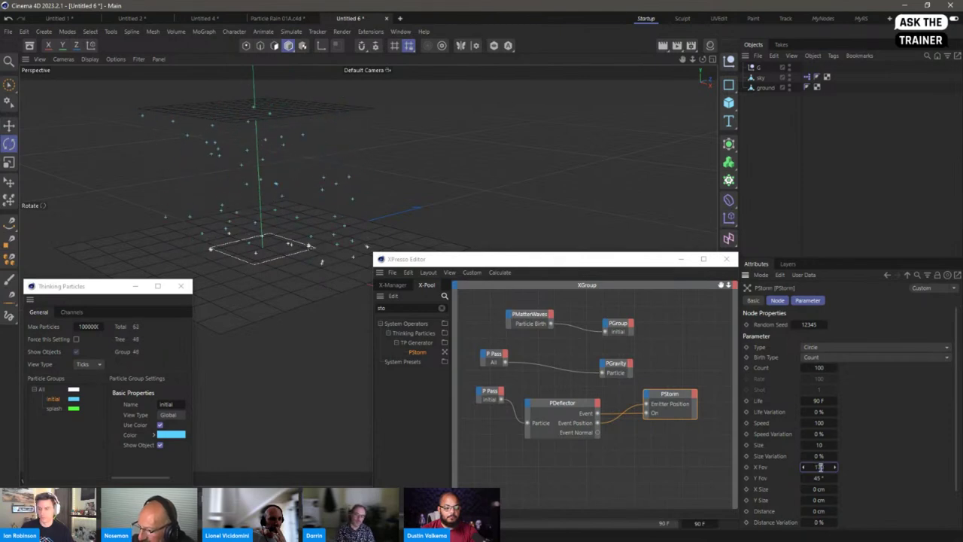
key("Tab")
type("170")
key("Return")
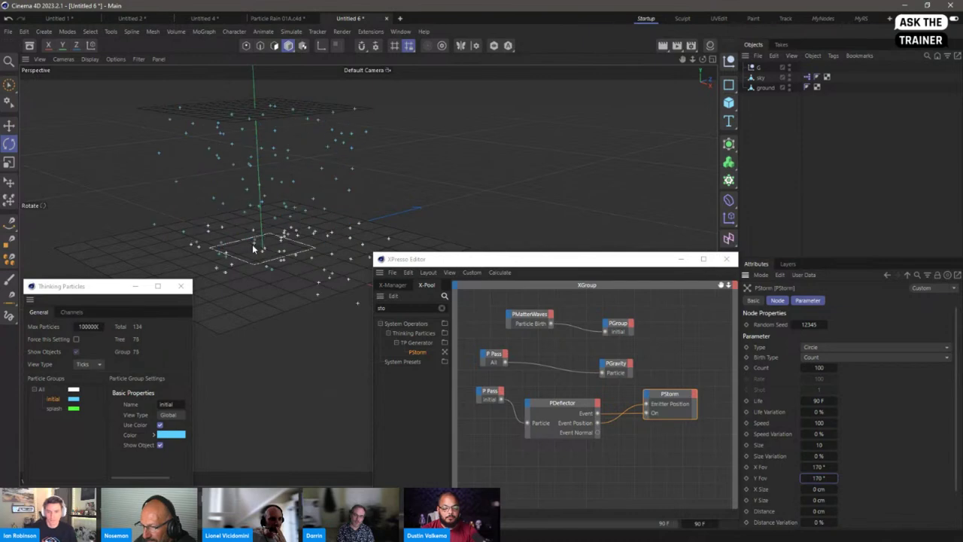
Change PStorm's Birth Type to Shot and set the Shot value to 20
left_click(829, 355)
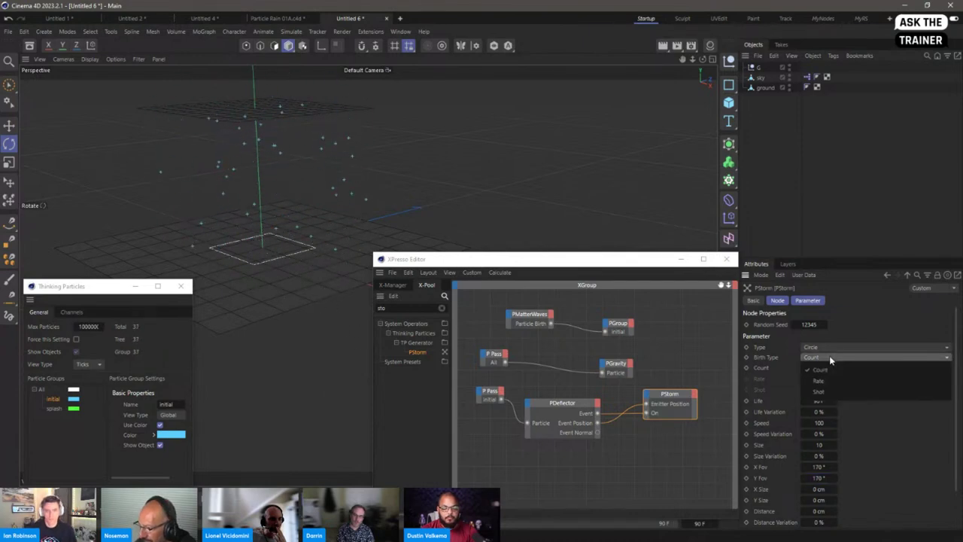
left_click(831, 388)
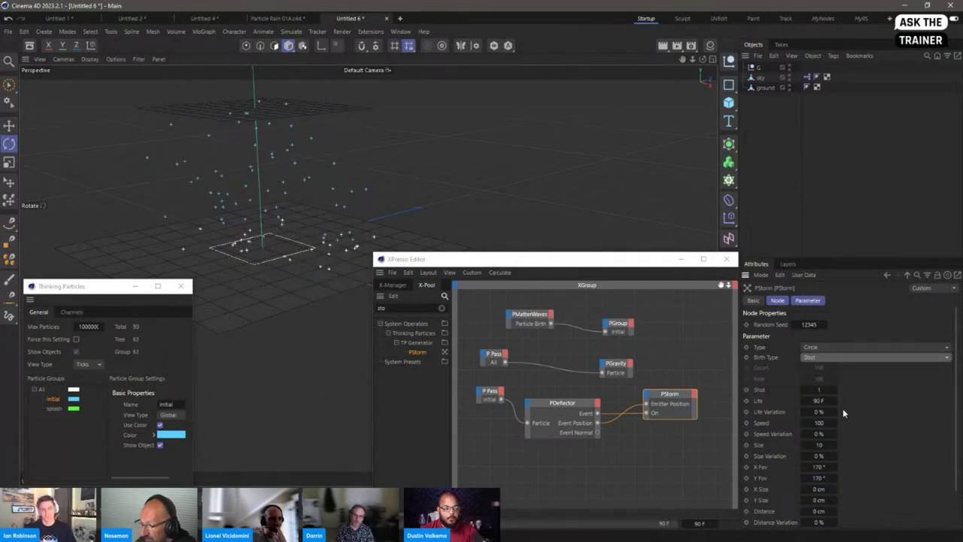
left_click(819, 389)
type("2")
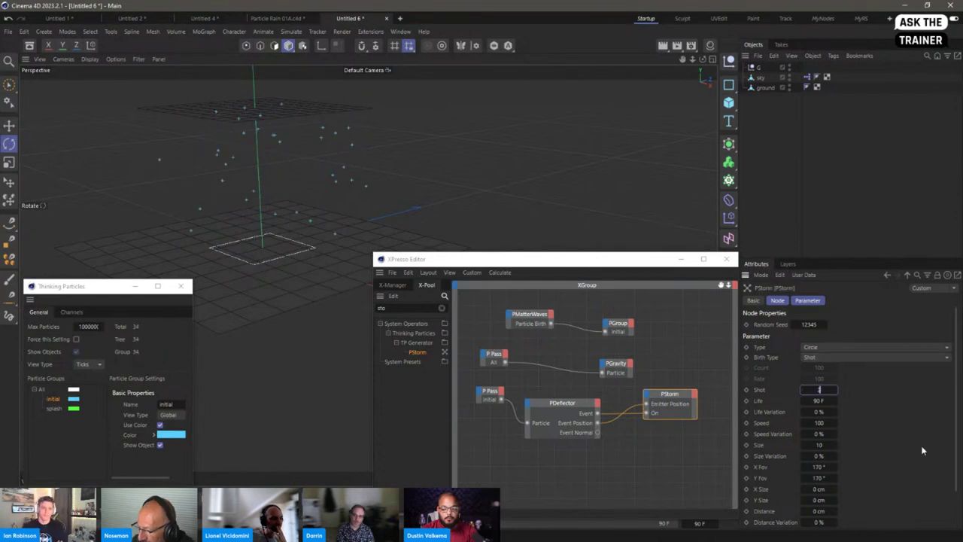
type("0")
key("Return")
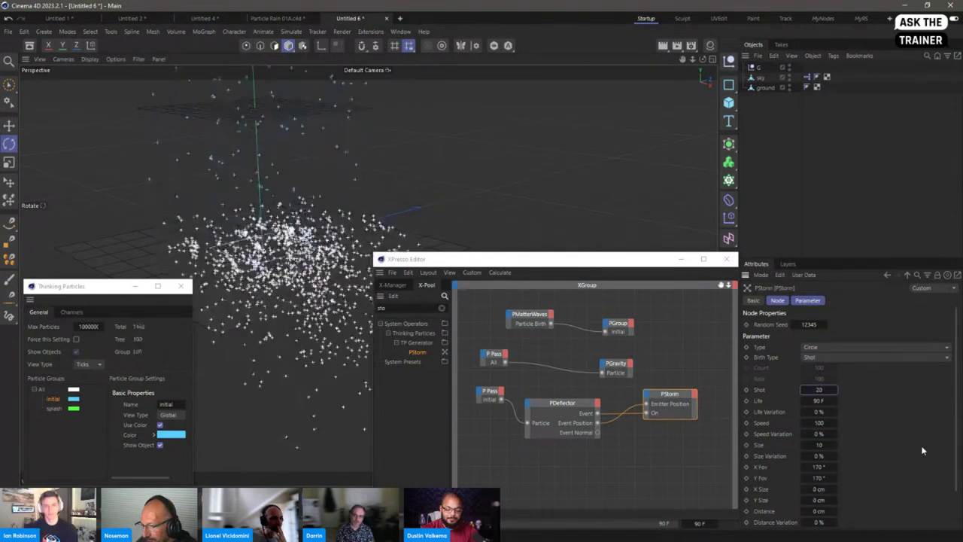
Set the Life of PStorm's splash particles to 15 F
left_click(820, 400)
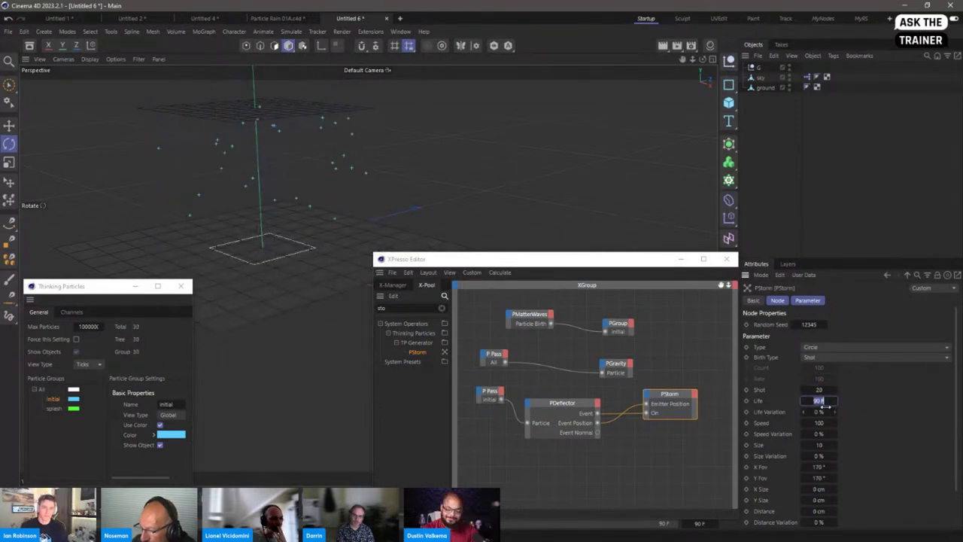
type("15")
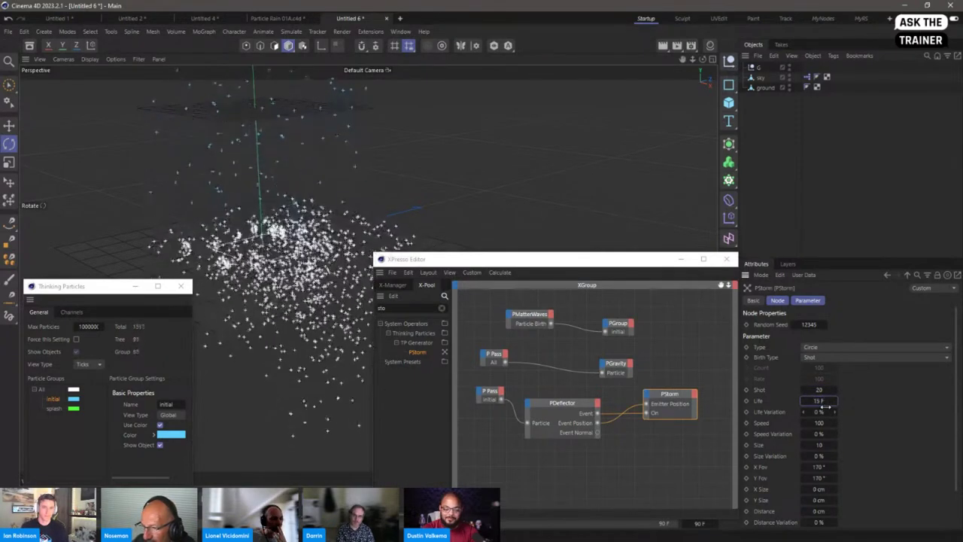
key("Return")
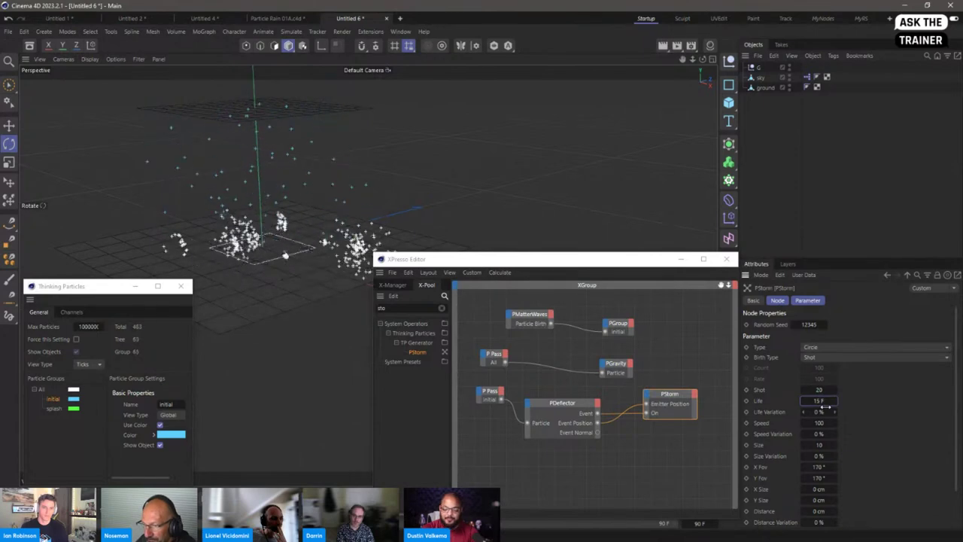
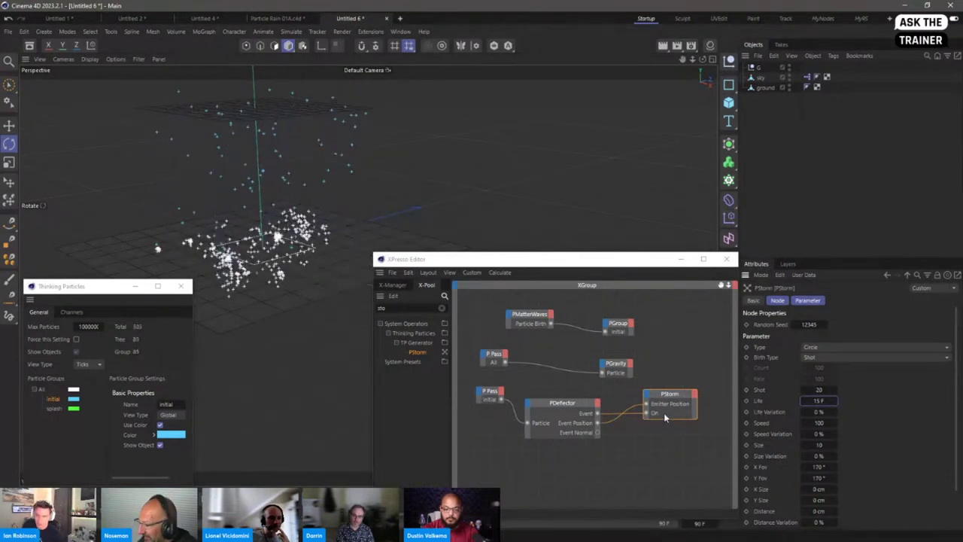
Add an Emitter Alignment input port to PStorm and enlarge the node to fit its three inputs
left_click(645, 394)
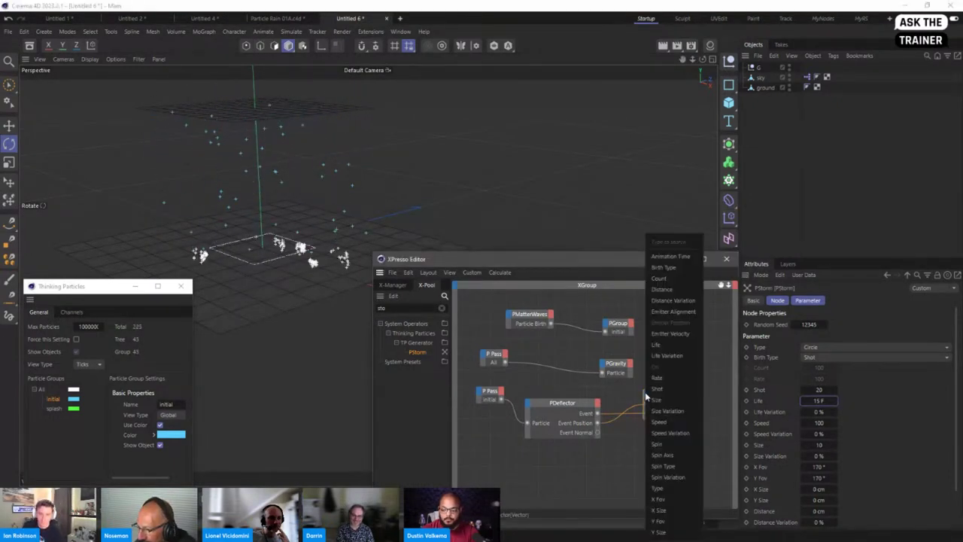
left_click(674, 313)
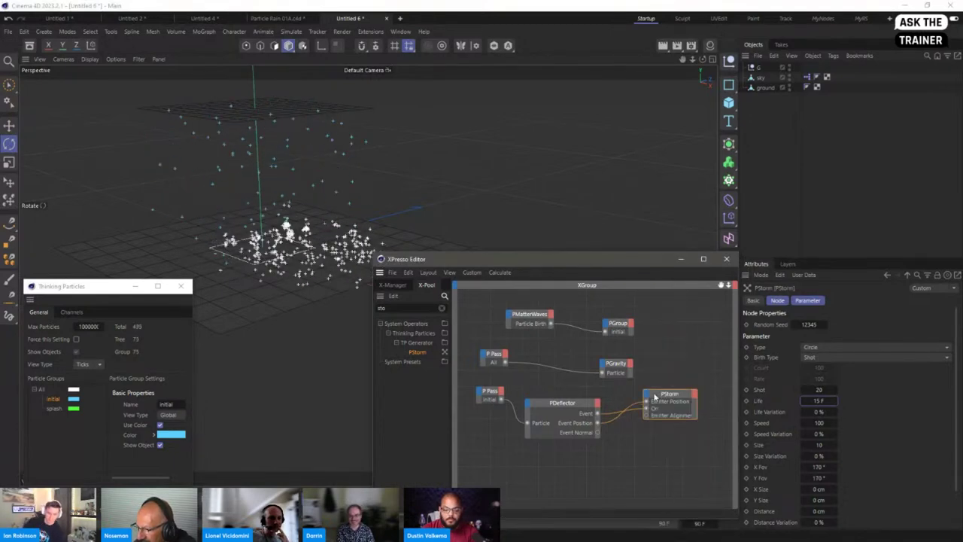
left_click(649, 421)
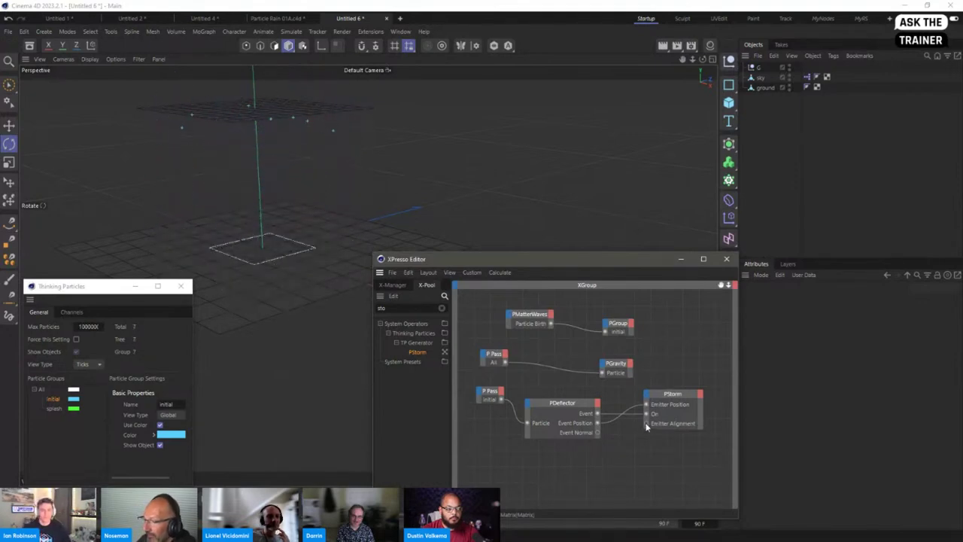
Add a Vector2Matrix node below PDeflector and PStorm, and route PDeflector's Event Normal through it into PStorm's Emitter Alignment
left_click(417, 310)
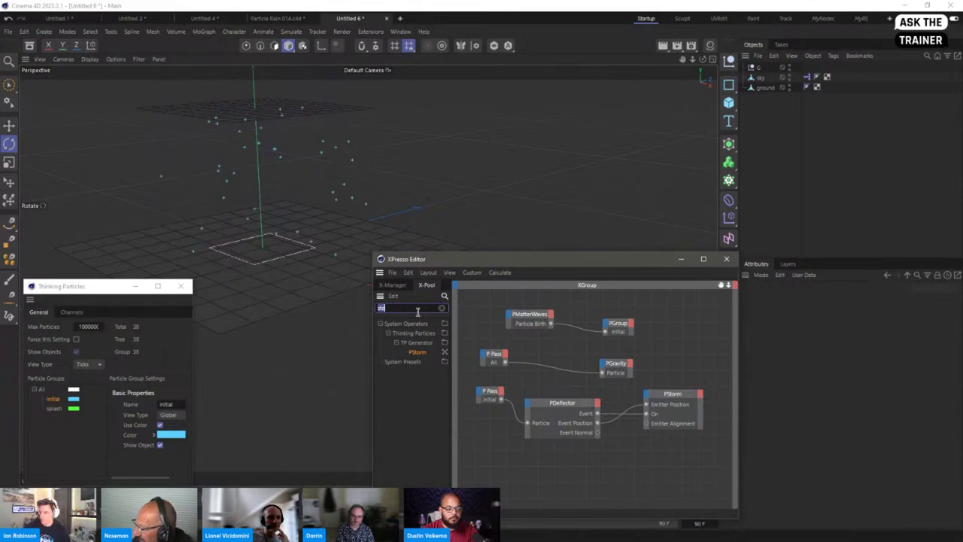
type("vector")
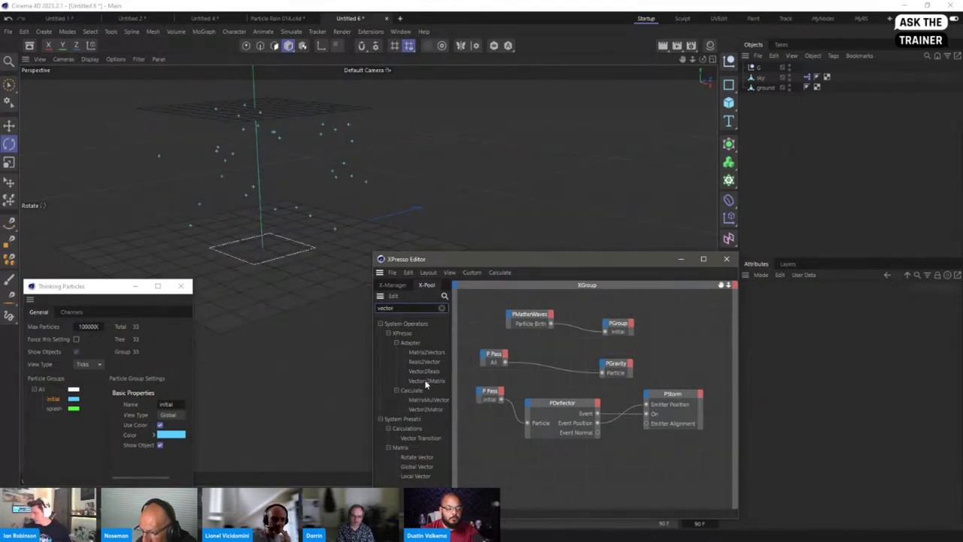
left_click_drag(426, 408, 615, 461)
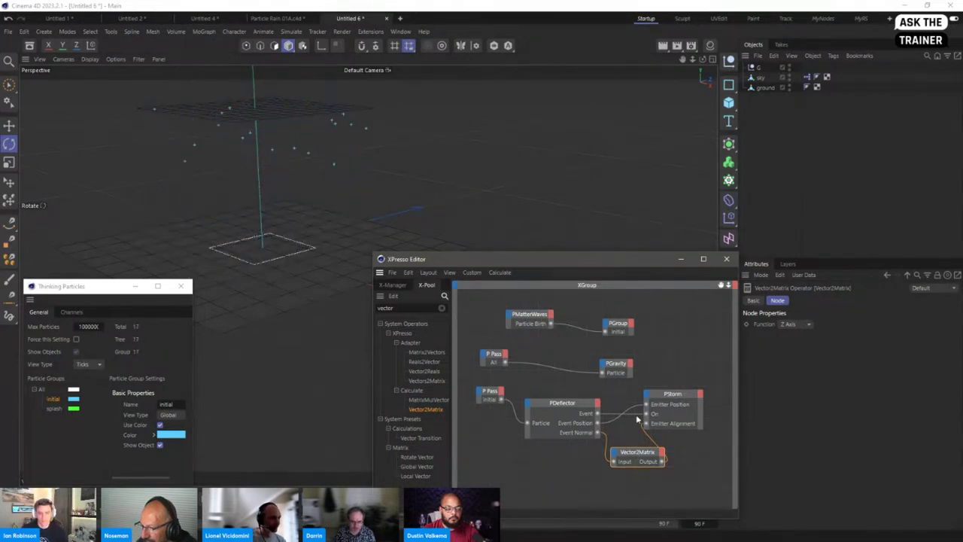
Look up the help entry for the Vector2Matrix node's Function parameter, and close the help window after reading it
left_click_drag(621, 251, 562, 247)
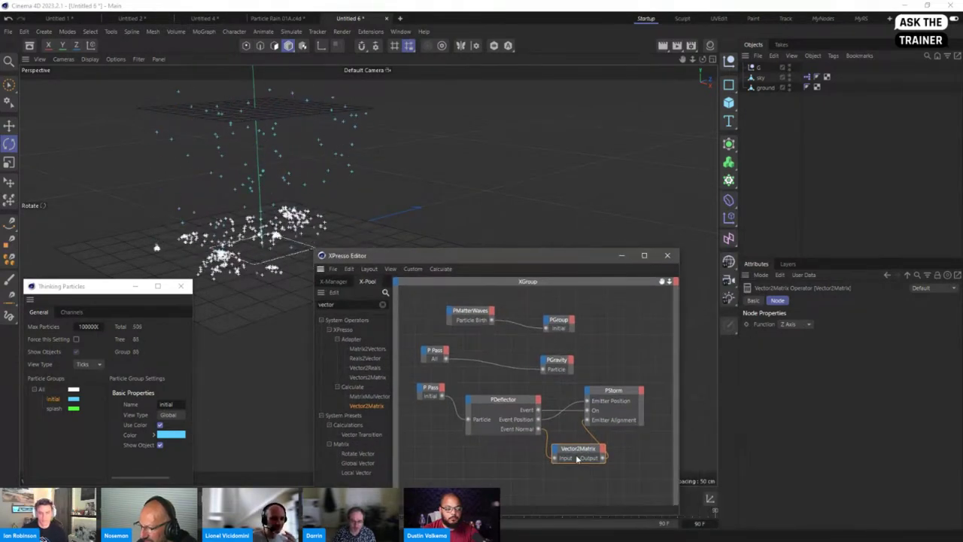
right_click(764, 323)
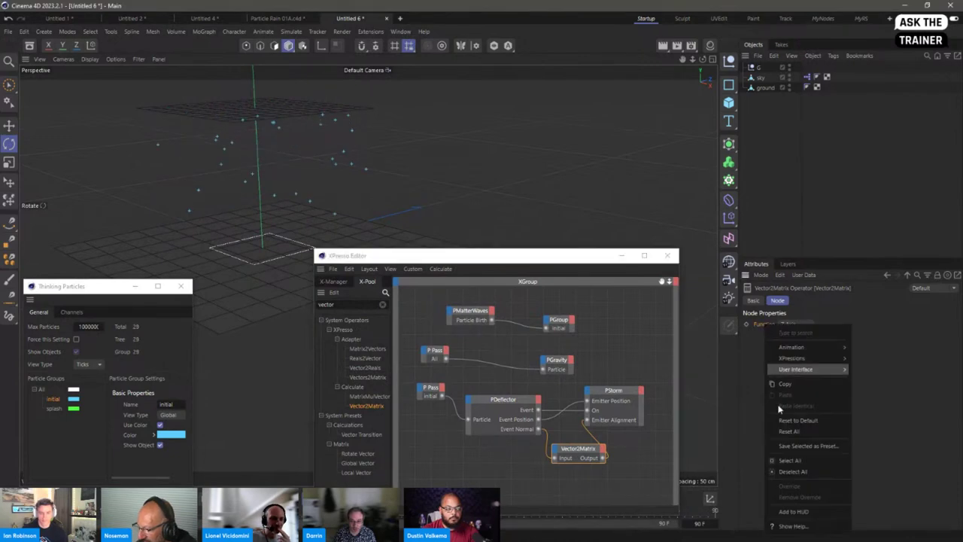
left_click(802, 526)
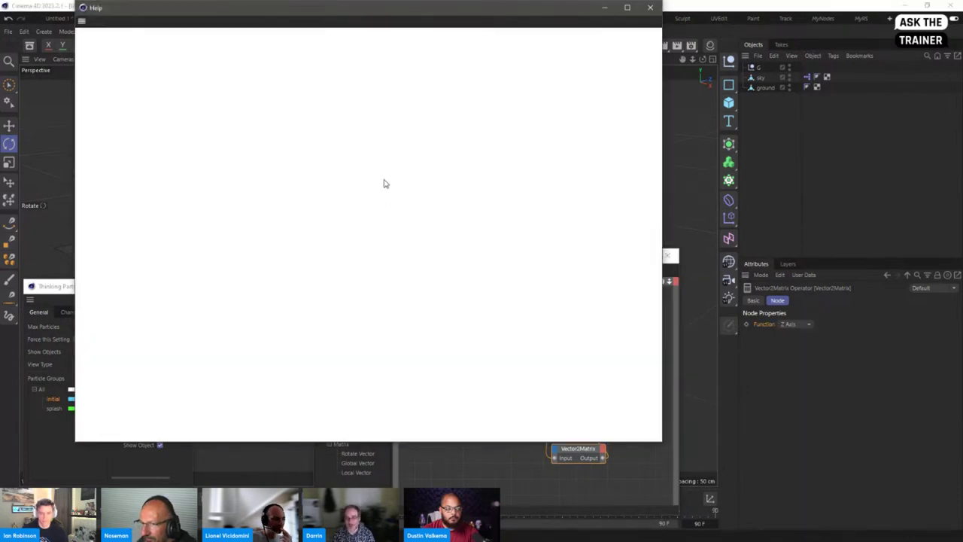
left_click_drag(288, 18, 331, 53)
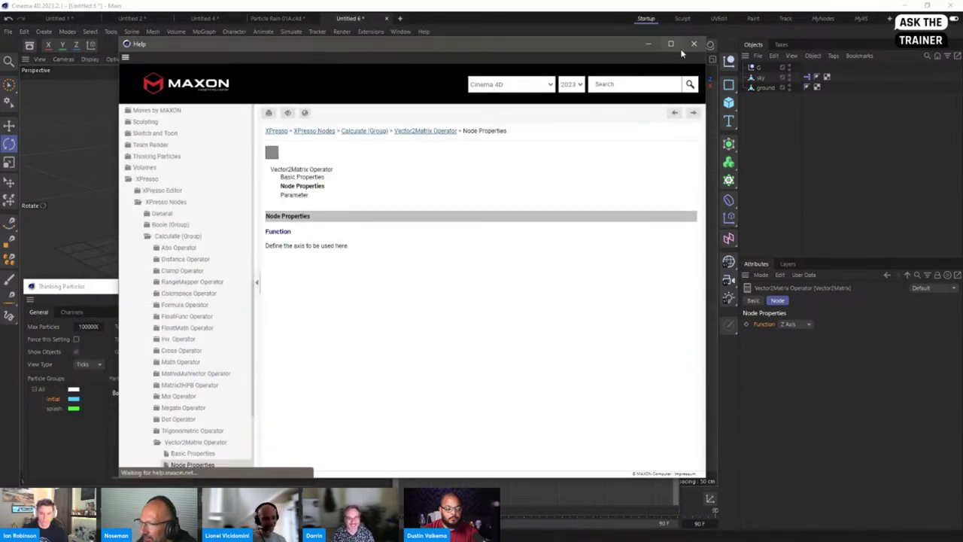
left_click(694, 46)
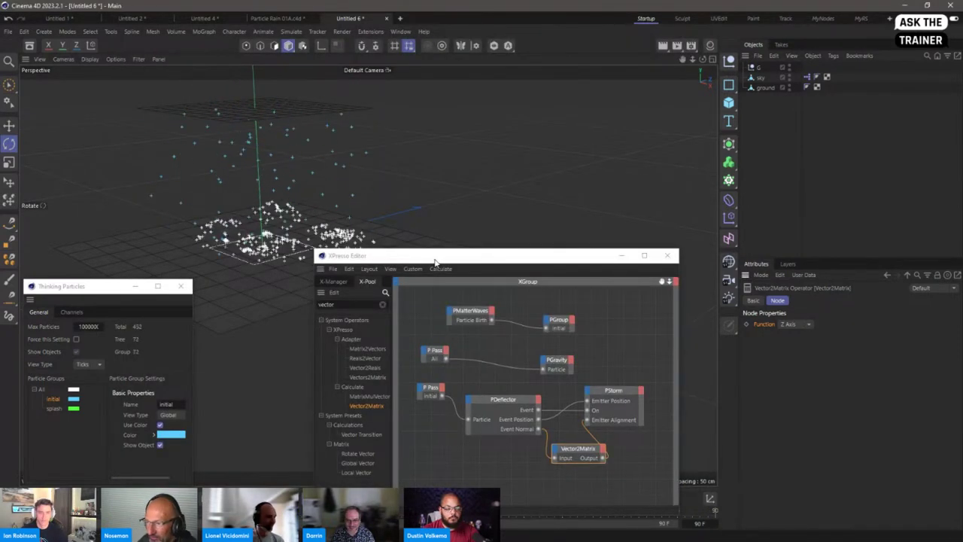
Add a PDie node below Vector2Matrix and wire the initial P Pass to its Particle input and PDeflector's Event to On
left_click_drag(435, 261, 463, 257)
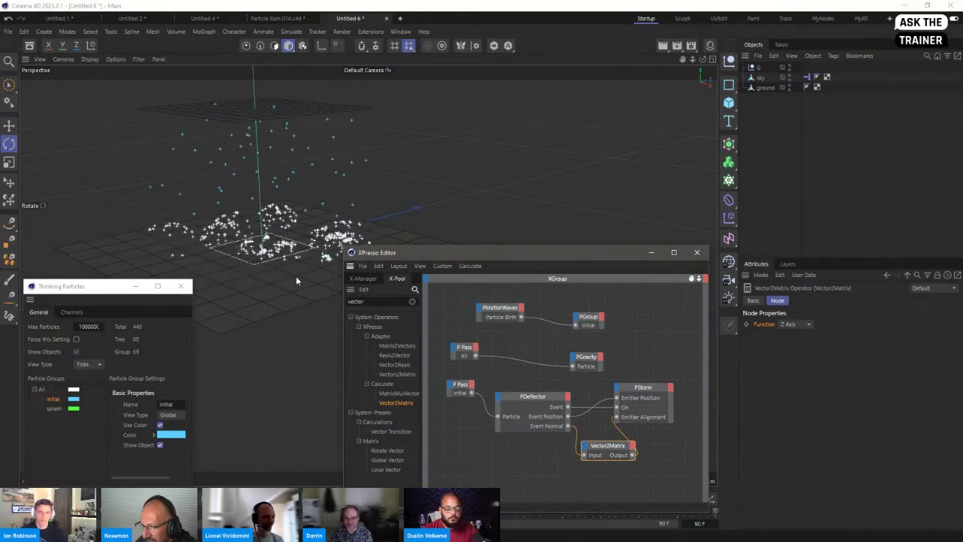
left_click_drag(421, 252, 431, 233)
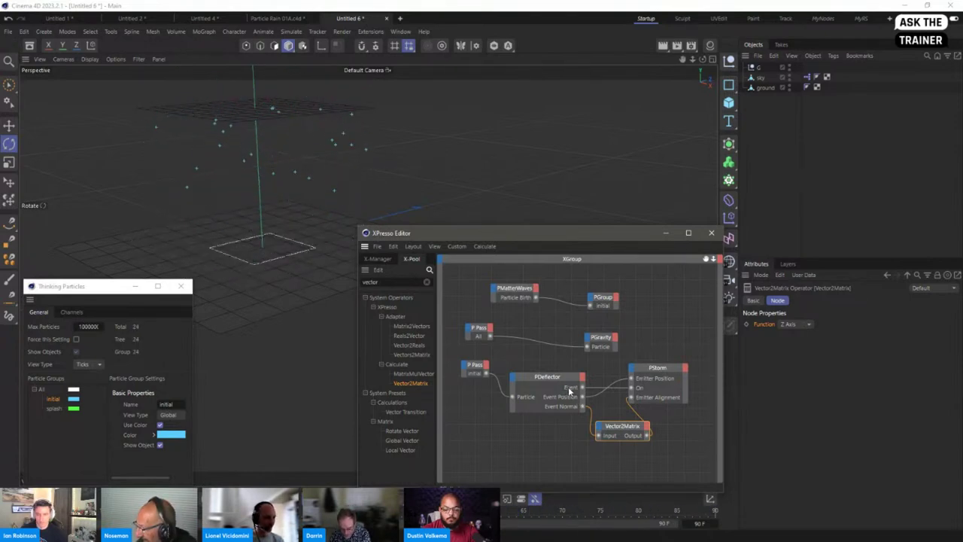
double_click(387, 281)
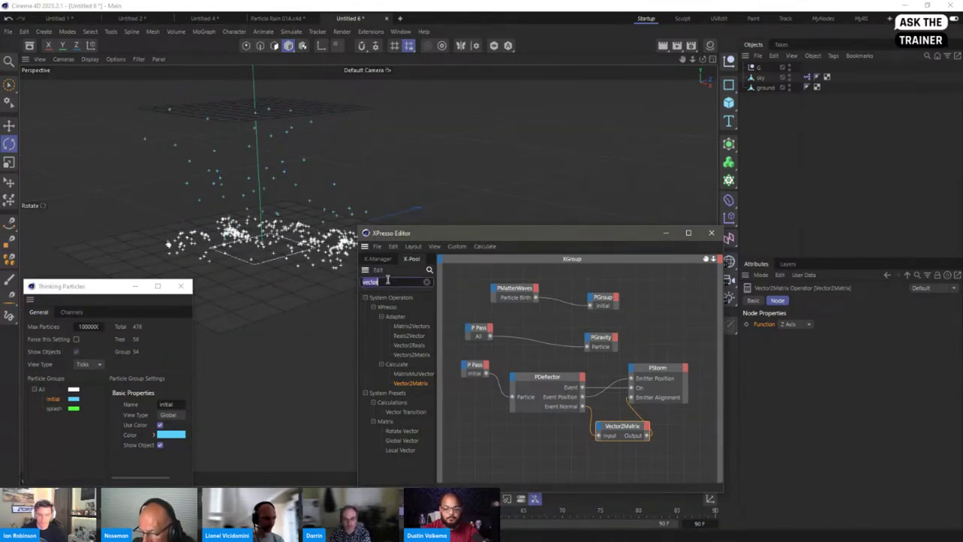
type("pdi")
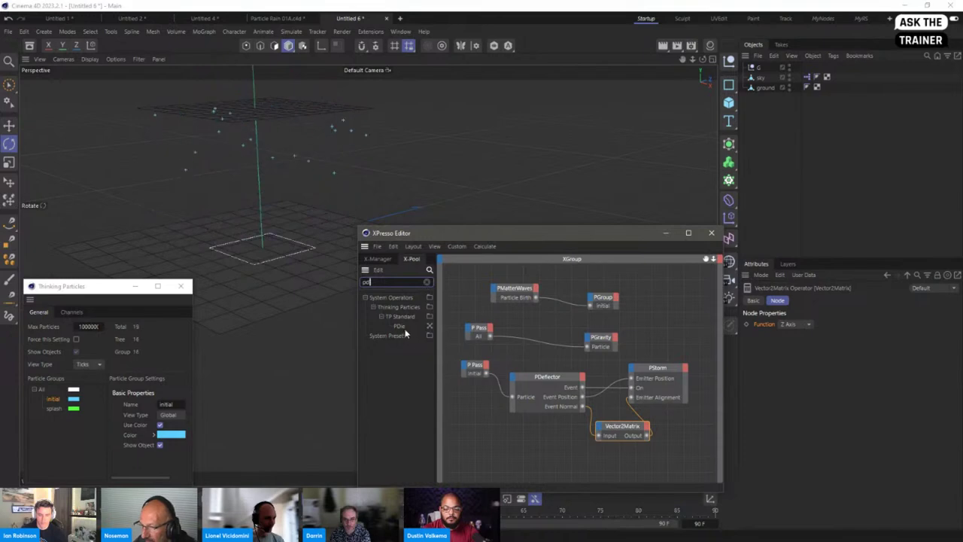
left_click(406, 330)
left_click_drag(628, 470, 621, 464)
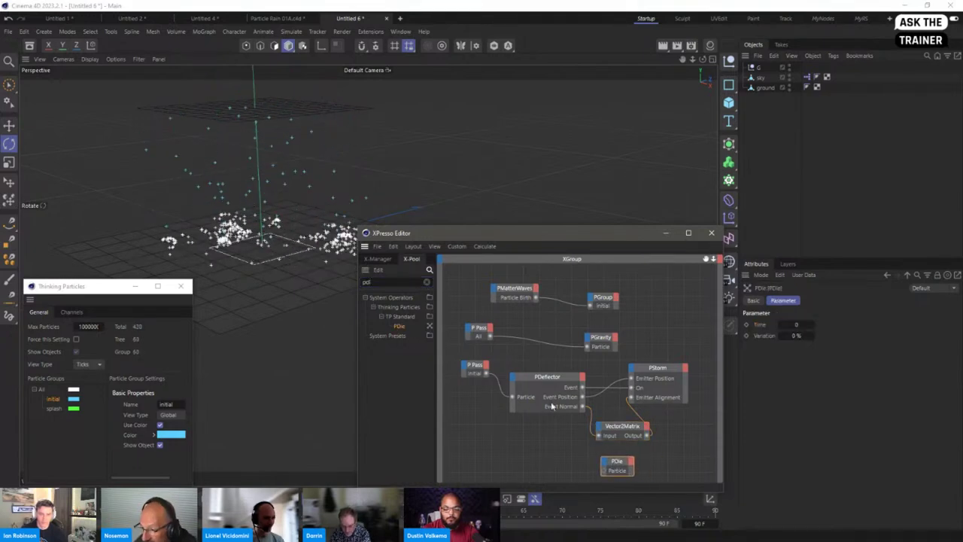
left_click_drag(486, 373, 618, 504)
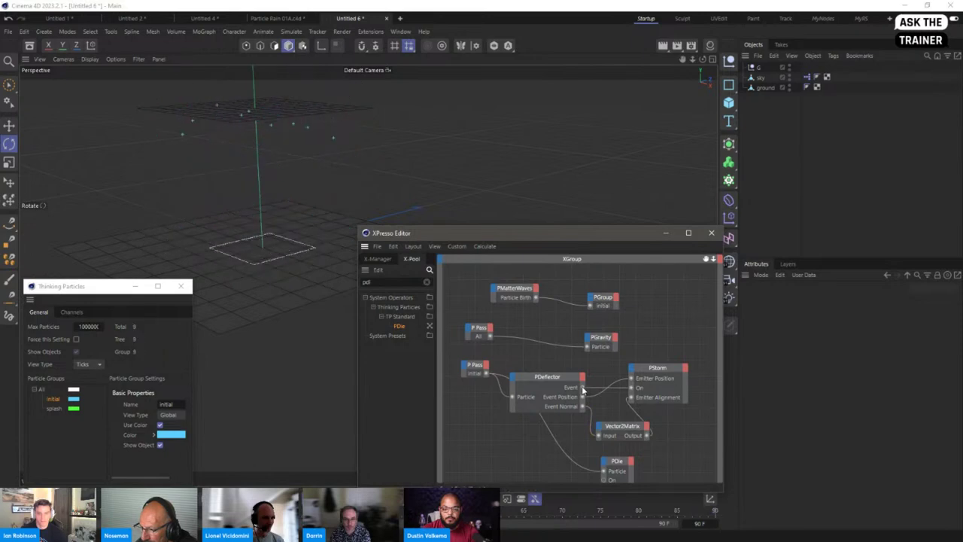
left_click_drag(583, 395, 600, 483)
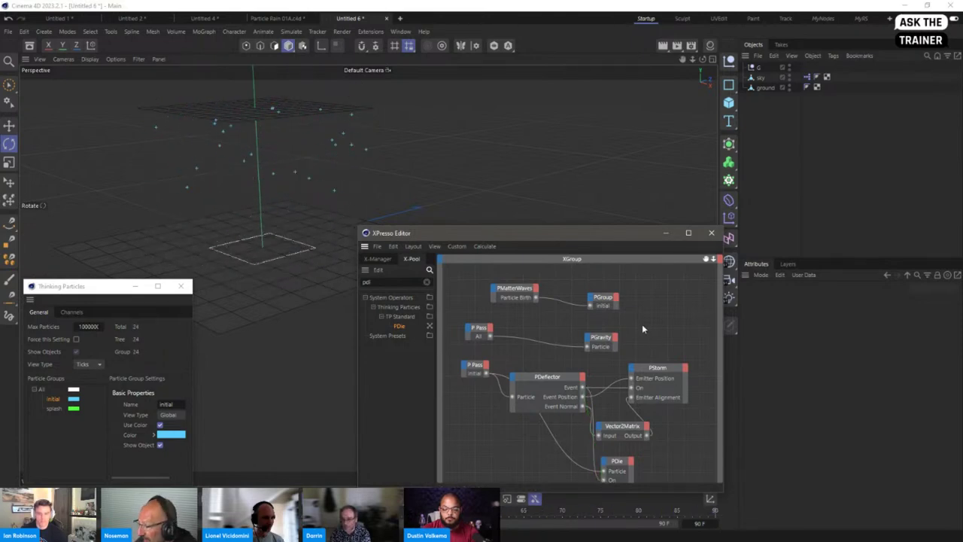
Duplicate the initial PGroup node below PStorm and add a Particle Birth output to PStorm
left_click_drag(551, 234, 527, 152)
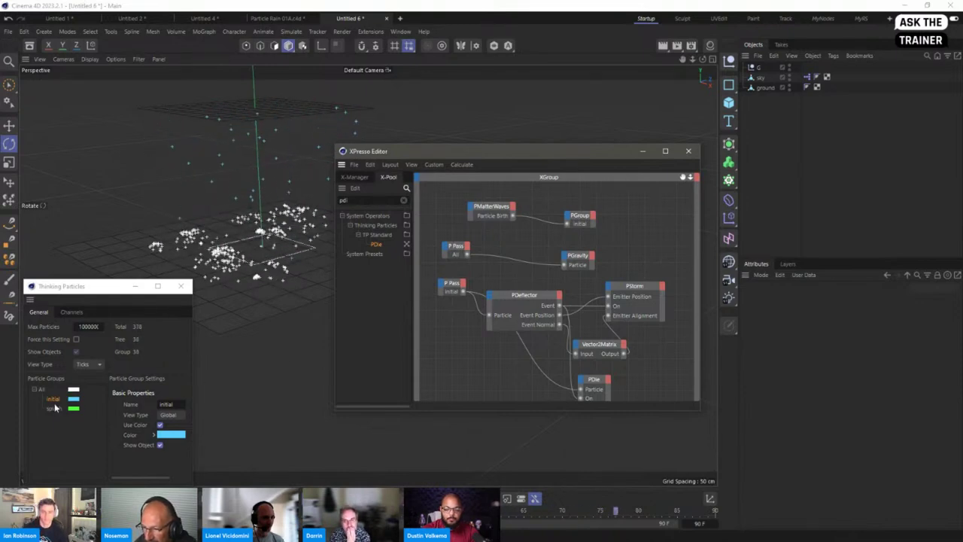
left_click_drag(588, 166, 612, 138)
left_click_drag(723, 382, 731, 411)
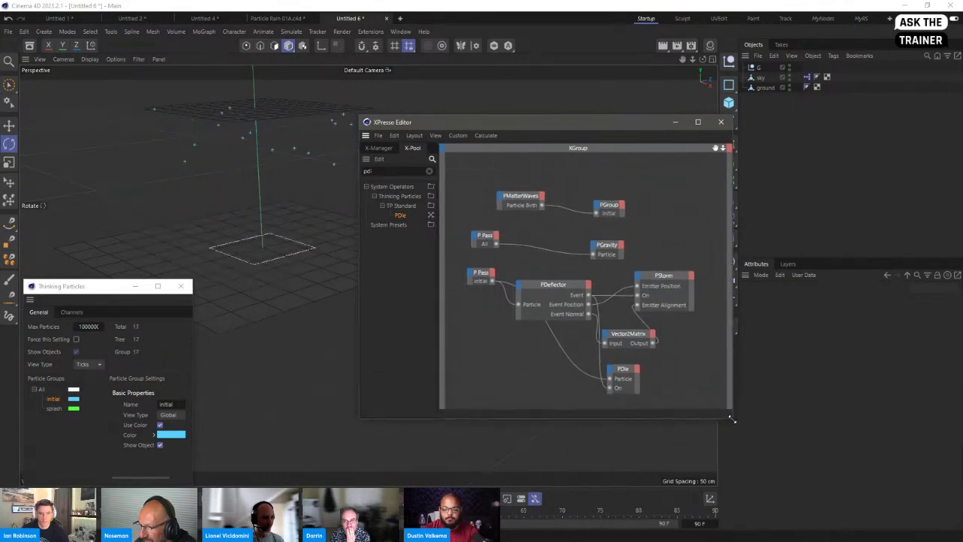
left_click_drag(610, 205, 693, 346, "ctrl")
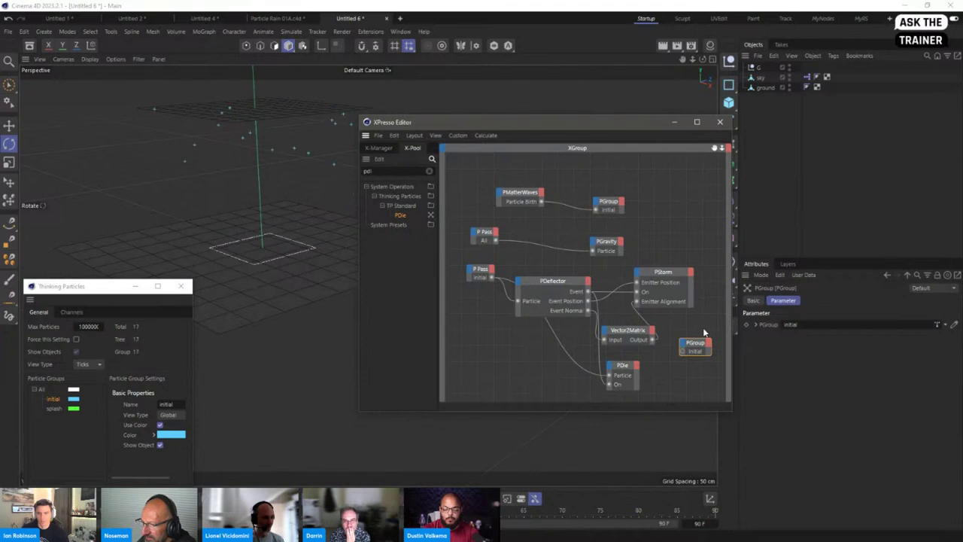
left_click(690, 273)
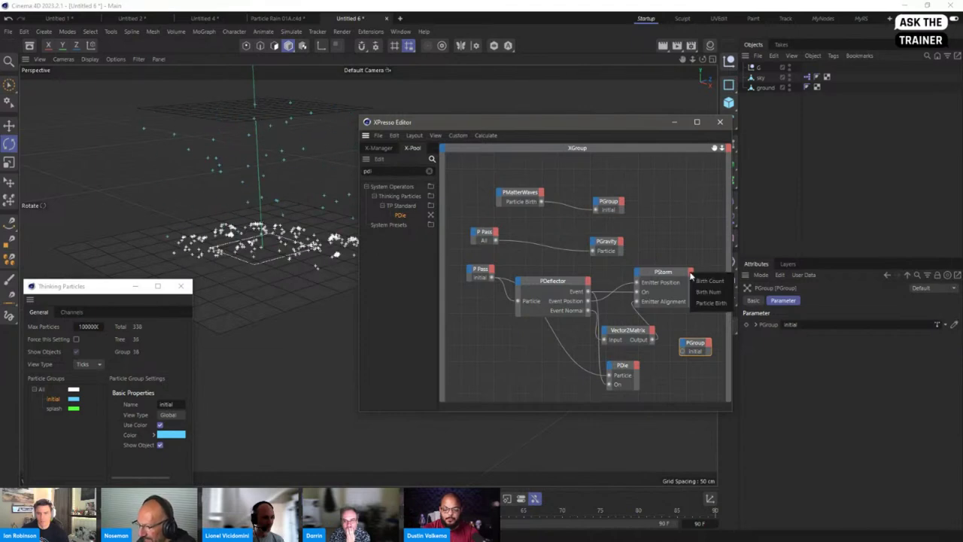
left_click(710, 302)
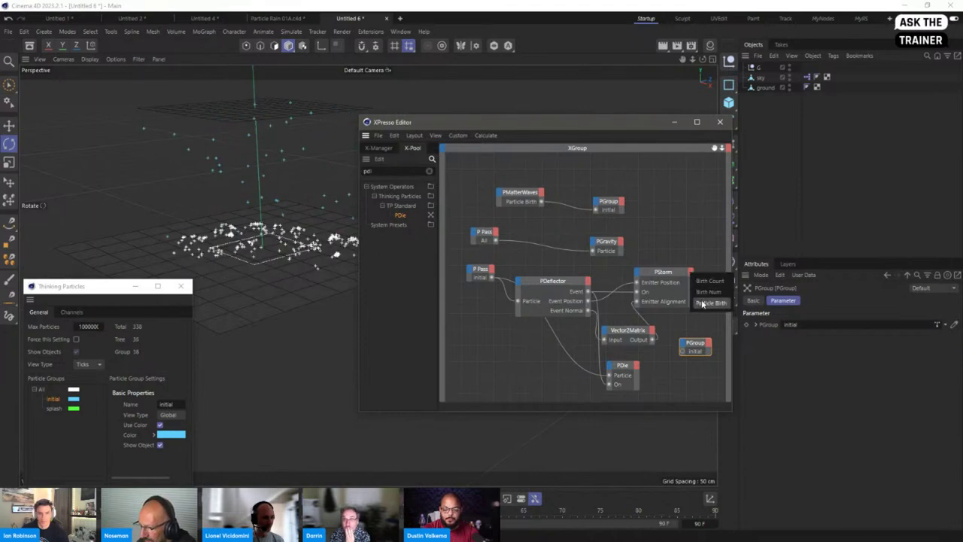
left_click(664, 263)
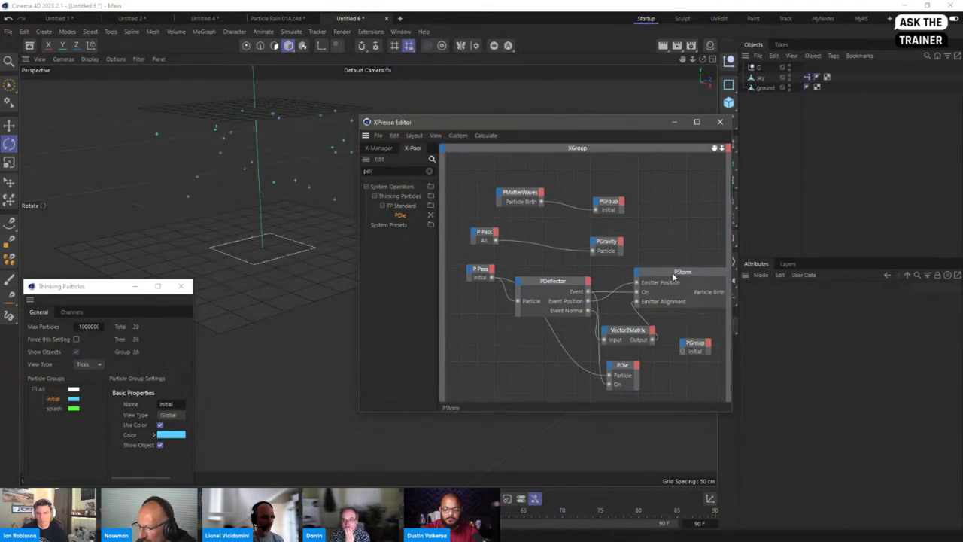
Give the duplicated PGroup an On input, show its port names, and connect PDeflector's Event to On
left_click_drag(731, 410, 771, 414)
left_click_drag(719, 348, 737, 361)
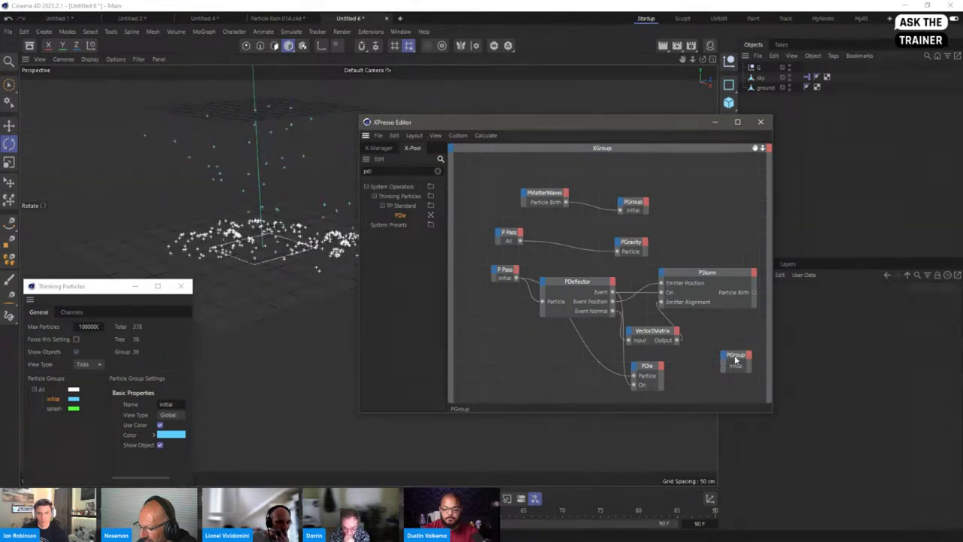
right_click(736, 360)
mouse_move(781, 427)
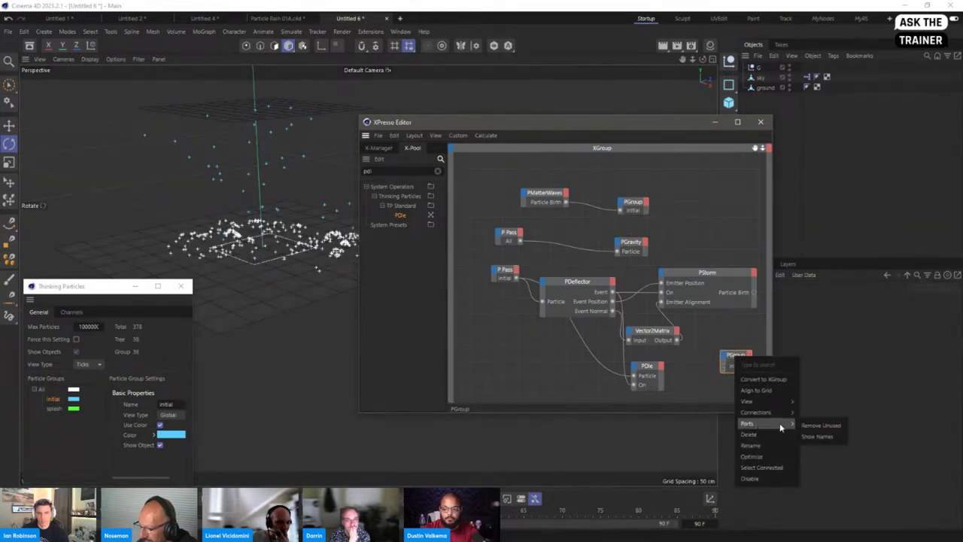
left_click(834, 443)
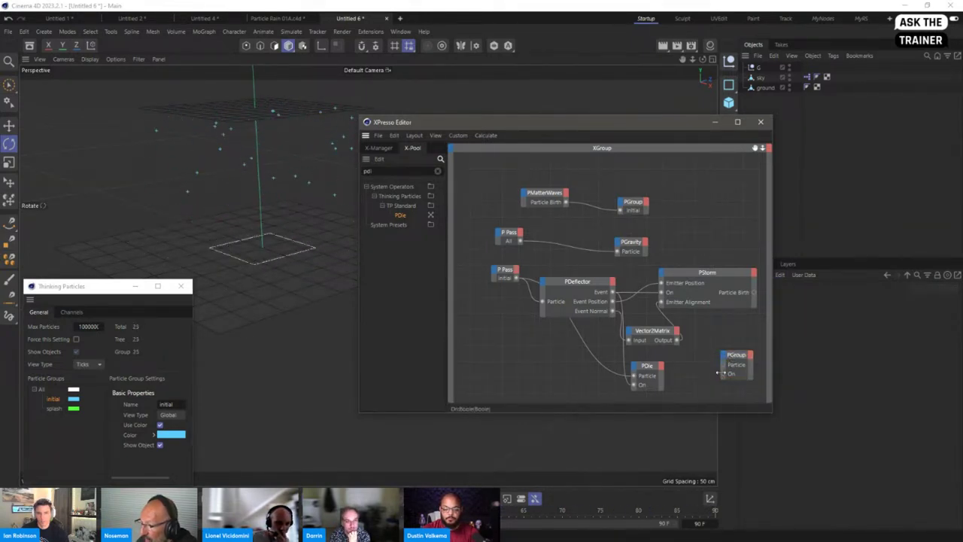
left_click_drag(724, 374, 613, 293)
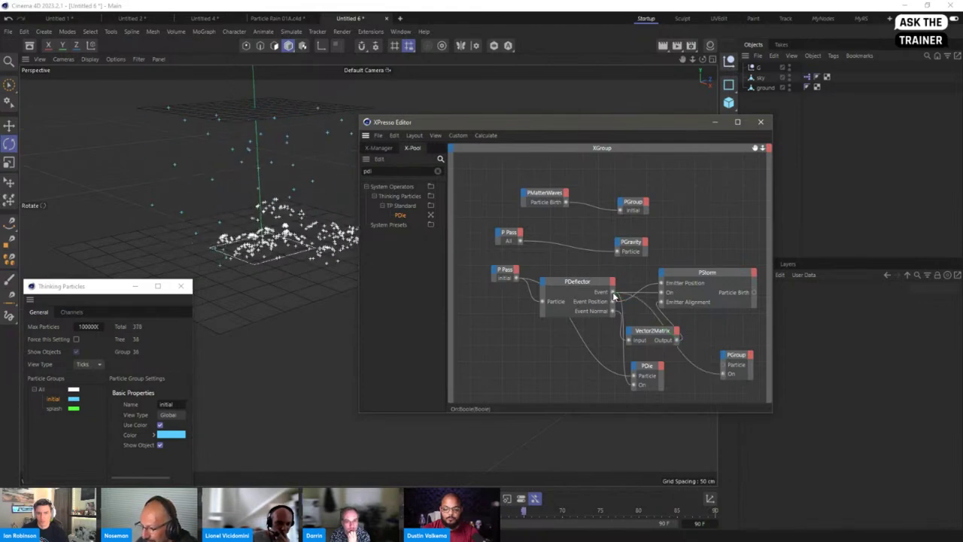
Connect PStorm's Particle Birth to the duplicated PGroup's Particle input and assign the splash group to that node
left_click(734, 358)
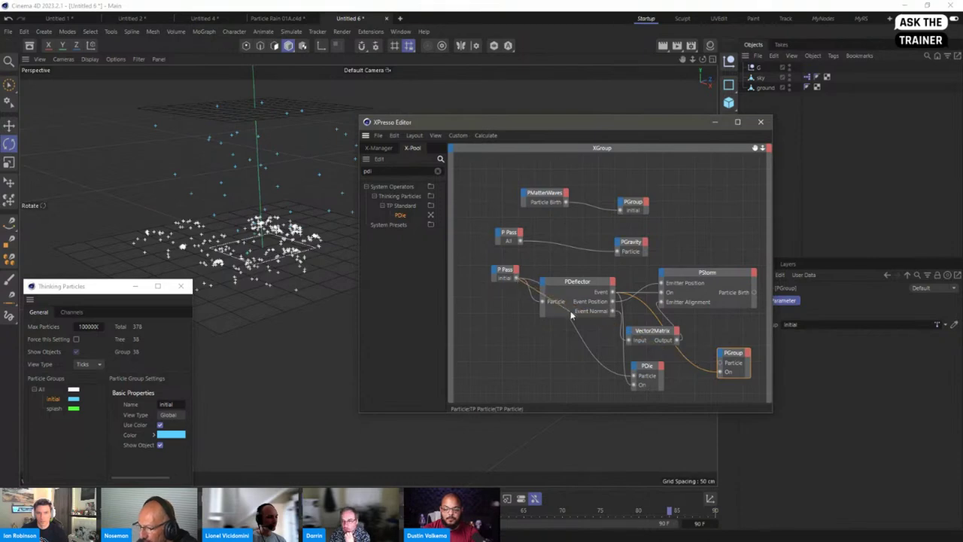
left_click_drag(734, 352, 742, 349)
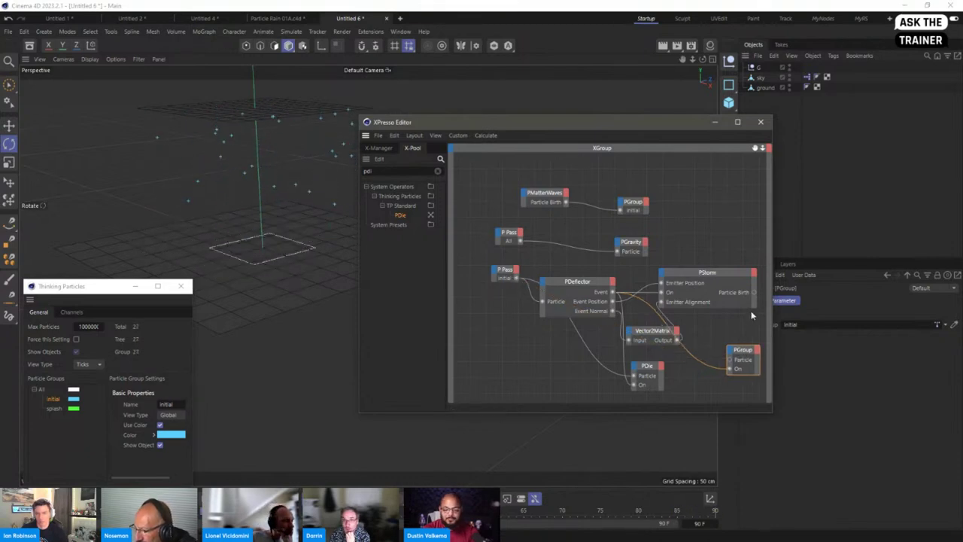
left_click_drag(749, 314, 729, 361)
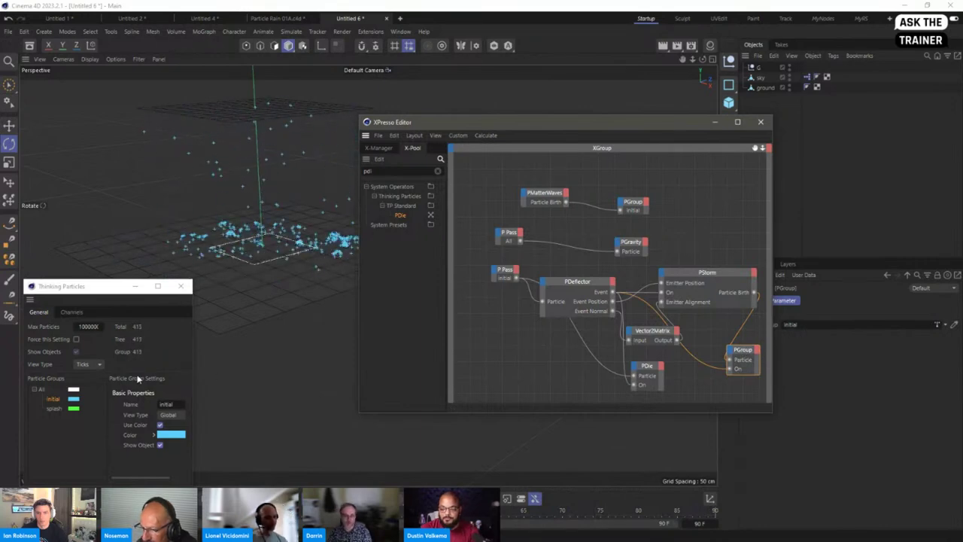
left_click(54, 408)
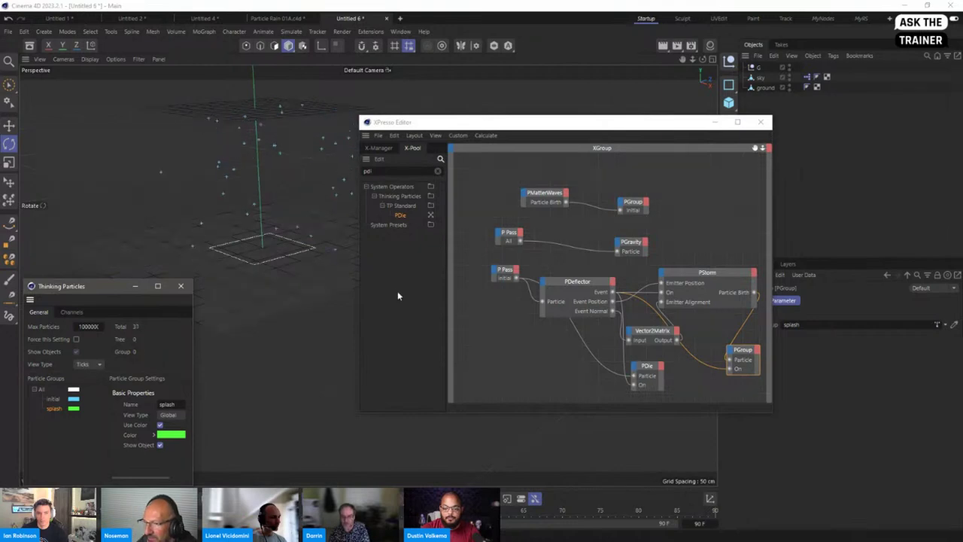
Set the PStorm node's Life Variation to 30 %, Speed to 50 and Shot to 30
left_click(443, 131)
left_click_drag(444, 132, 492, 143)
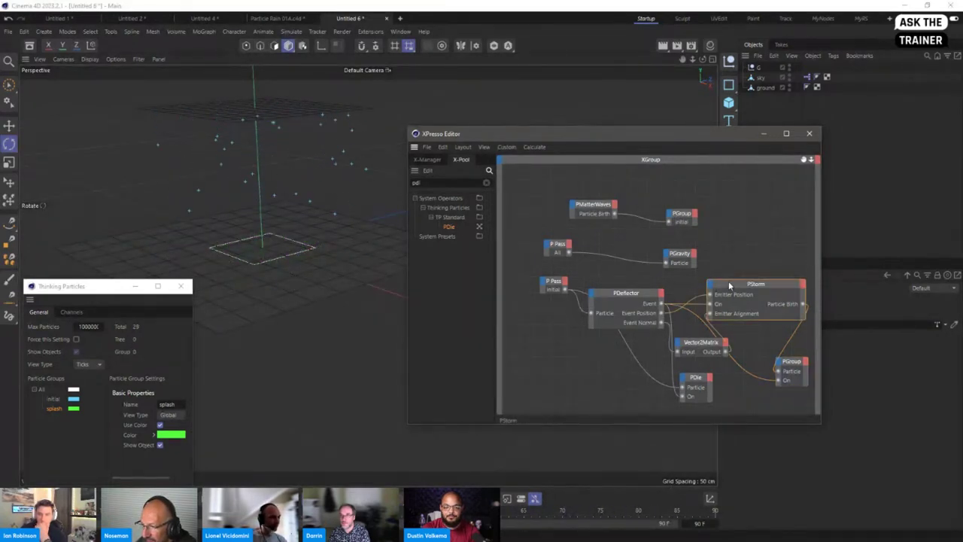
left_click_drag(718, 283, 714, 277)
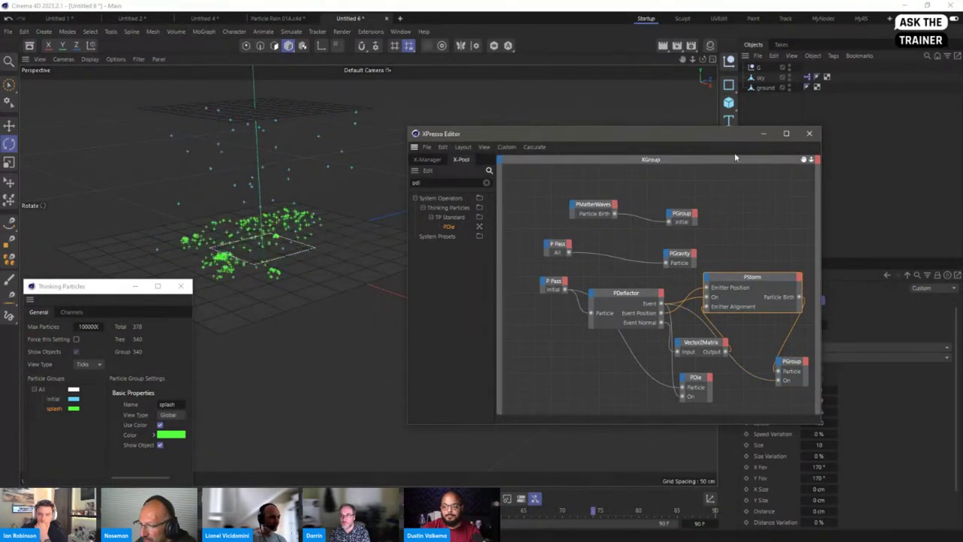
left_click_drag(711, 133, 636, 128)
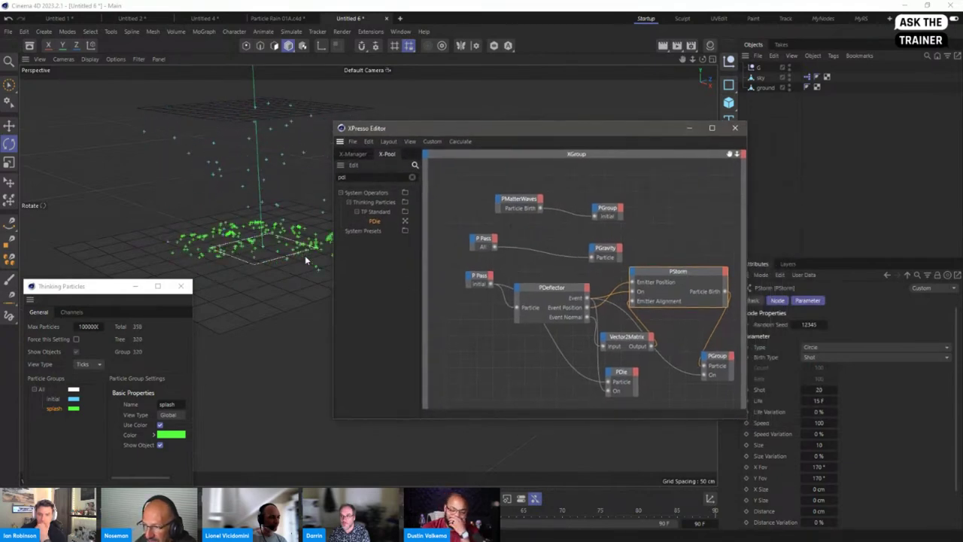
left_click(824, 412)
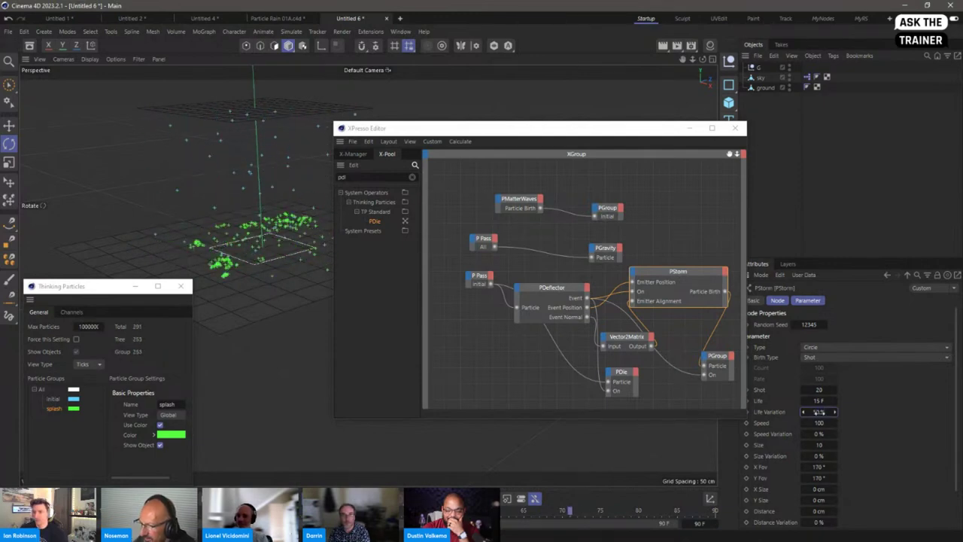
type("50")
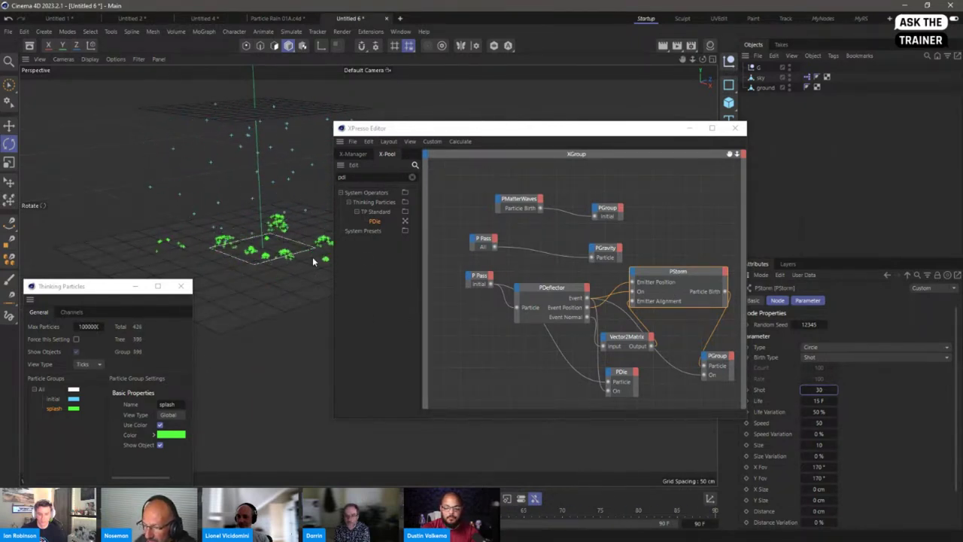
Shift the PDie node slightly and review the settings and wiring of the splash PGroup, PDie and PStorm nodes
left_click(716, 360)
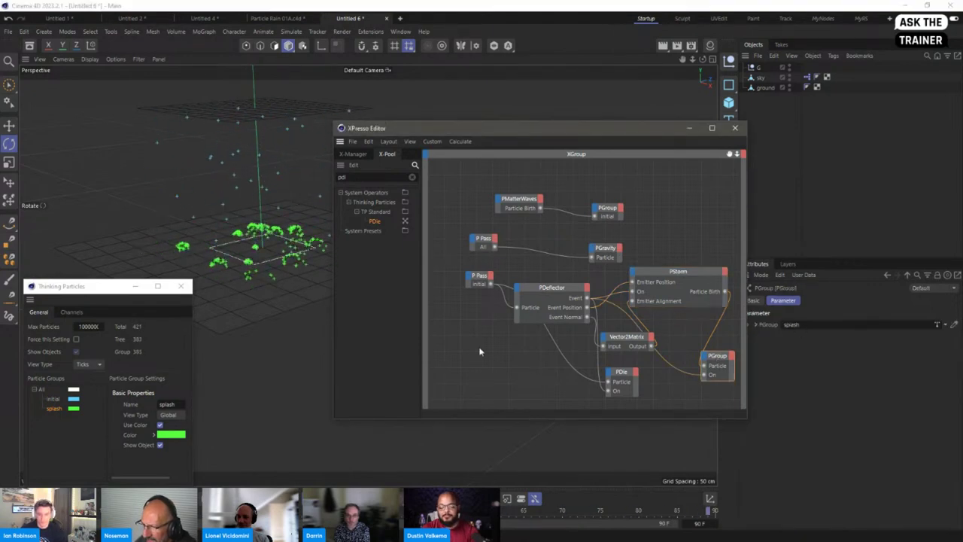
left_click_drag(623, 374, 640, 379)
left_click(640, 379)
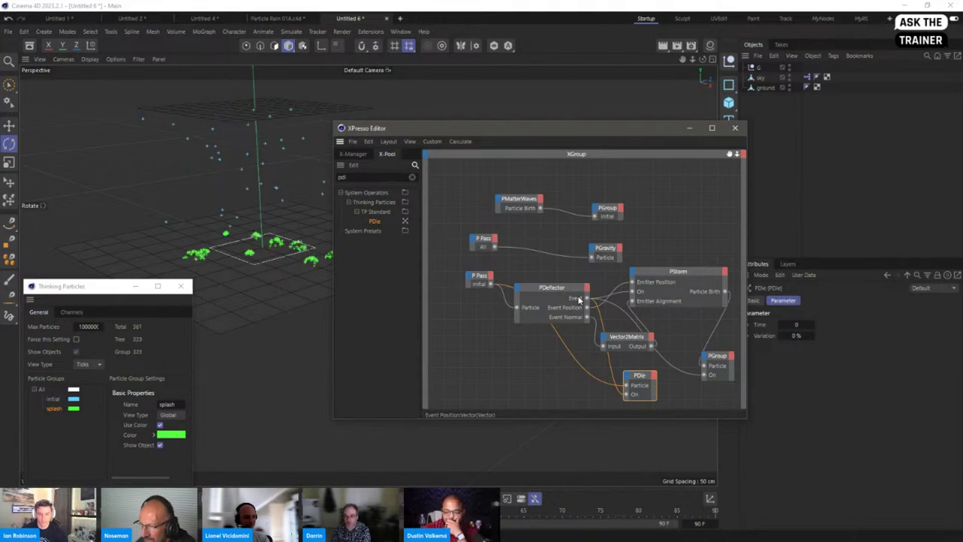
left_click(675, 278)
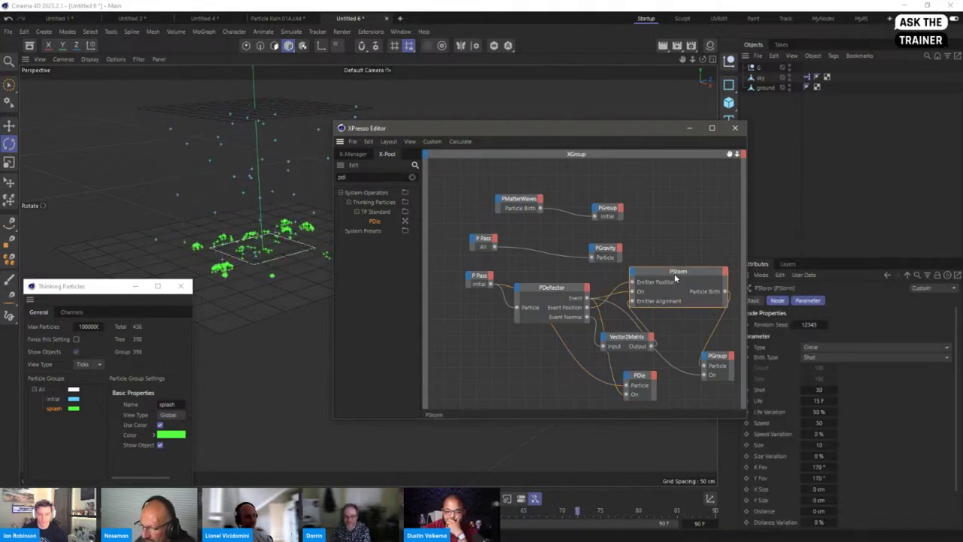
left_click(717, 358)
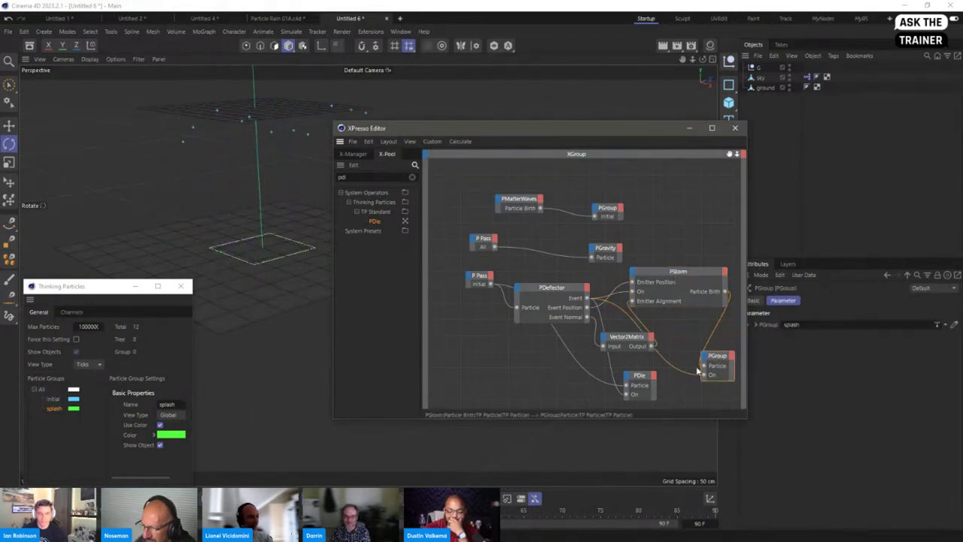
Check the rain and splash particles in the viewport, moving the XPresso editor out of the way and closing it
left_click(640, 376)
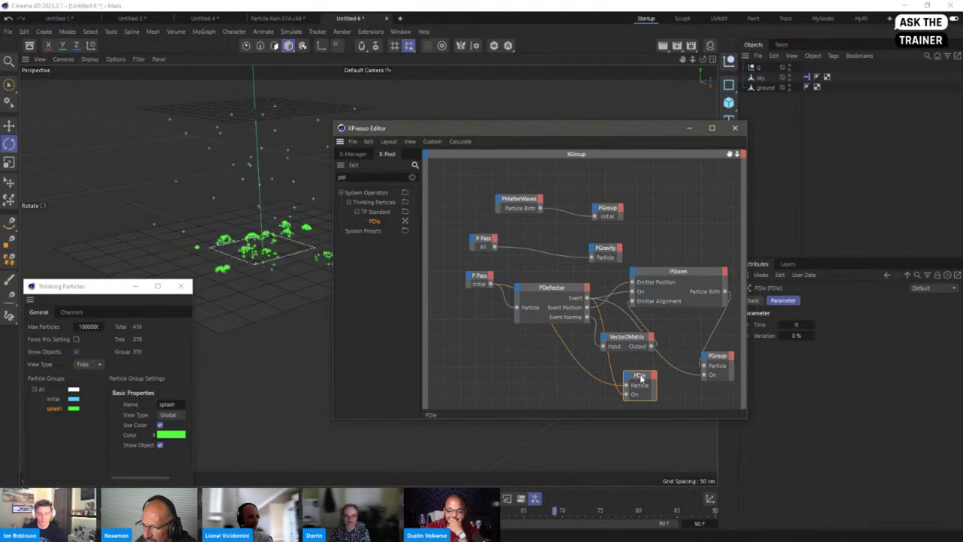
left_click_drag(505, 128, 558, 206)
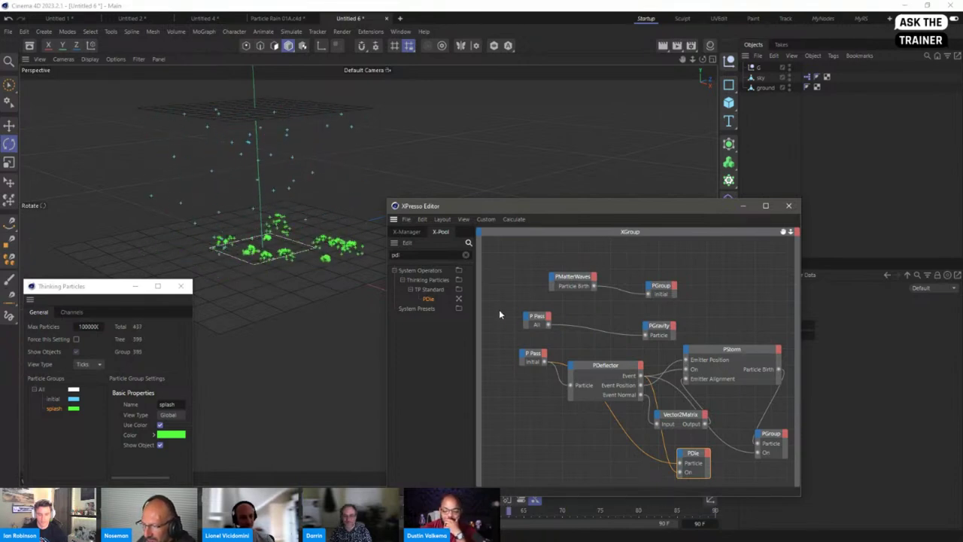
left_click_drag(504, 210, 497, 179)
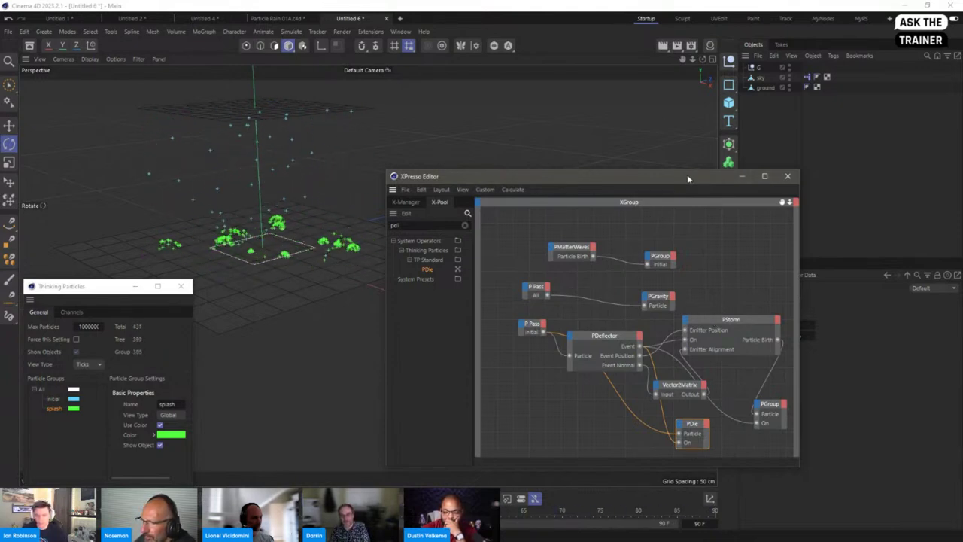
left_click_drag(684, 178, 688, 219)
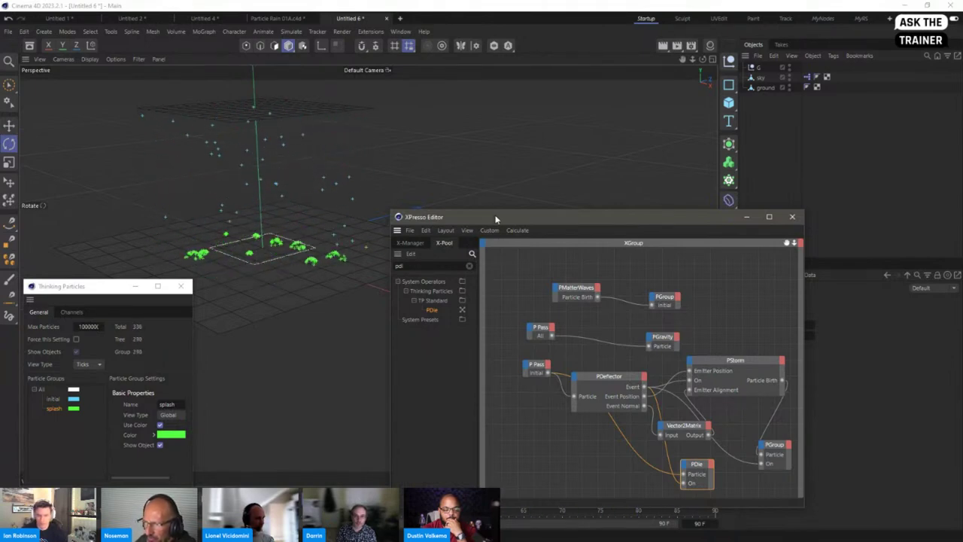
left_click_drag(495, 218, 501, 205)
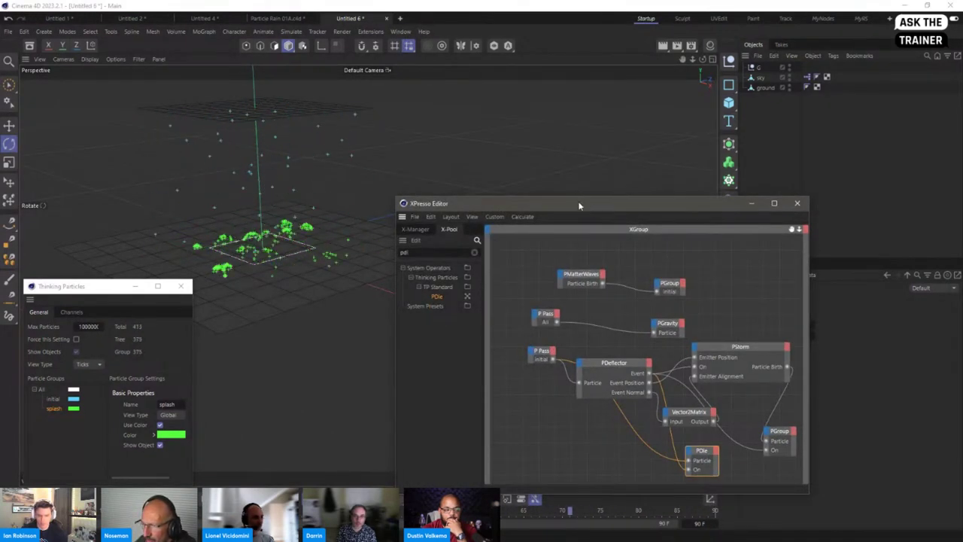
left_click_drag(578, 201, 589, 193)
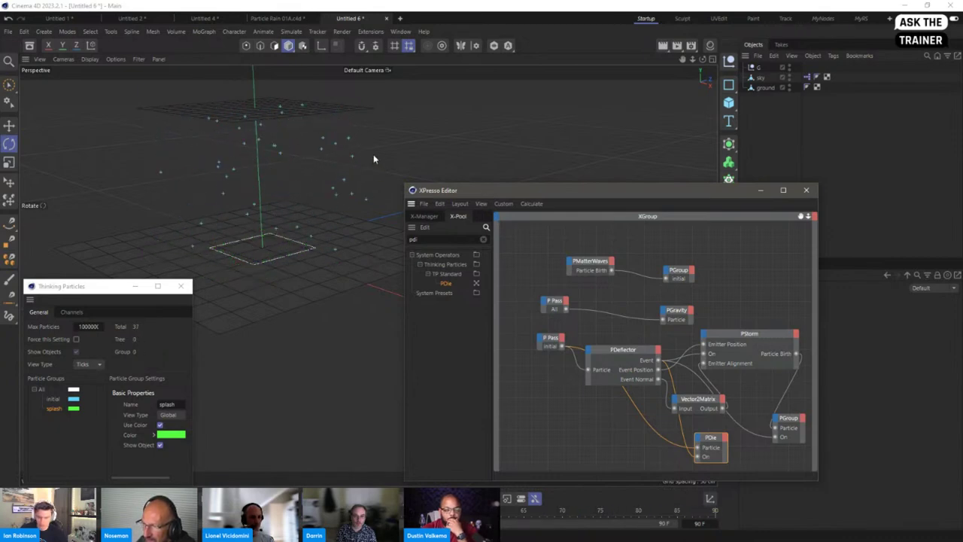
left_click_drag(550, 191, 501, 198)
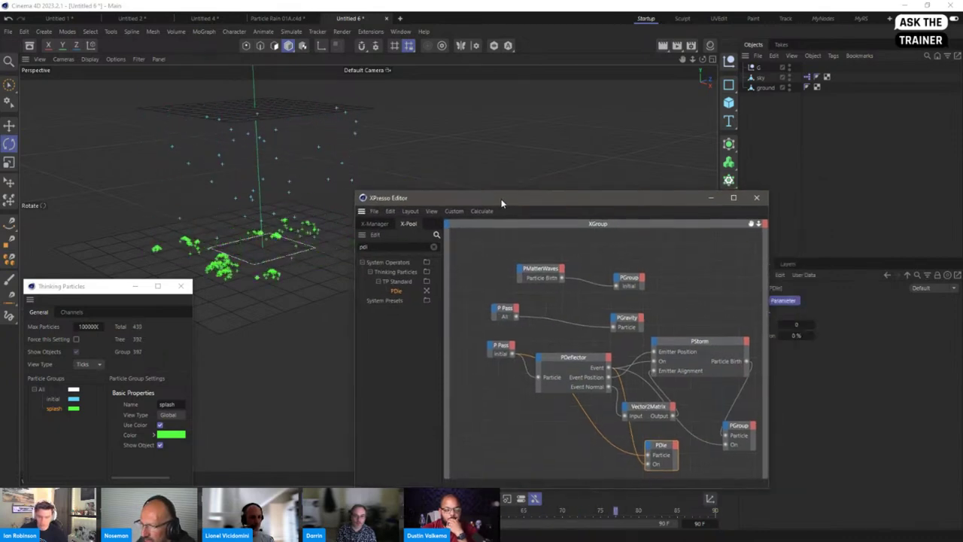
left_click(756, 198)
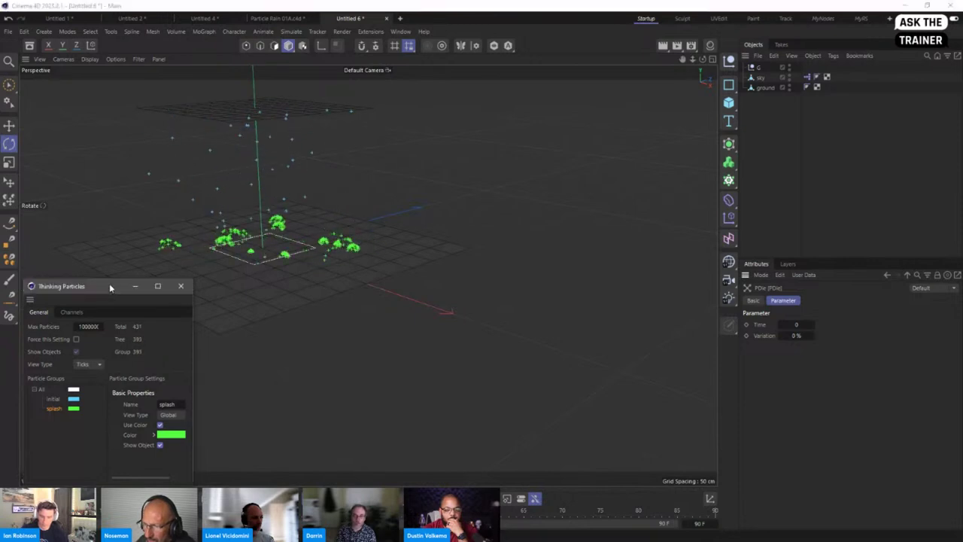
left_click_drag(109, 283, 112, 272)
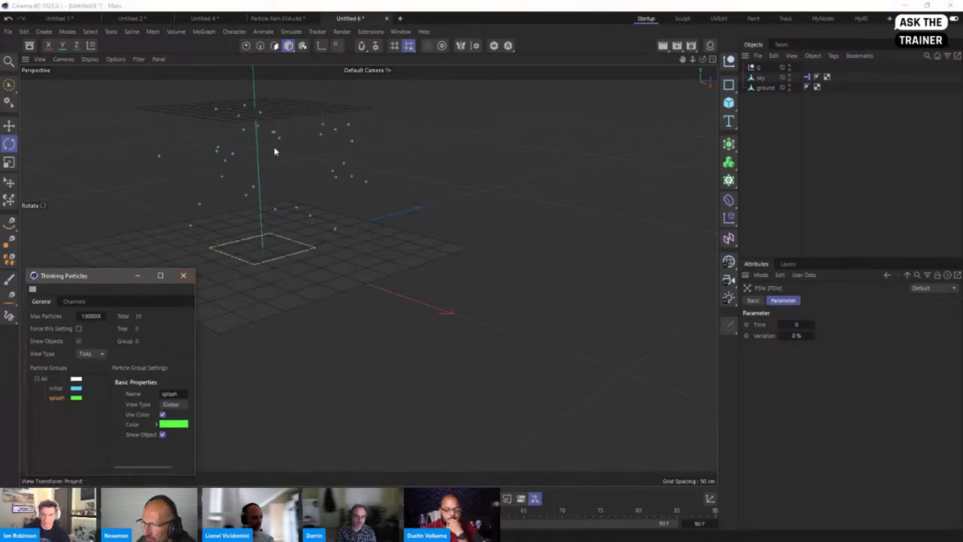
Add a MoGraph Tracer and place it below the ground object in the object hierarchy
left_click(200, 33)
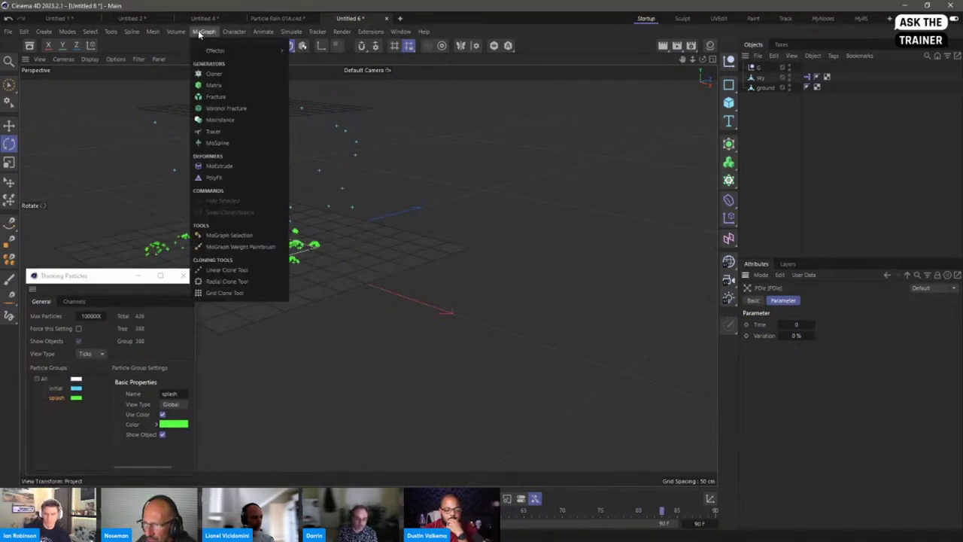
left_click(233, 132)
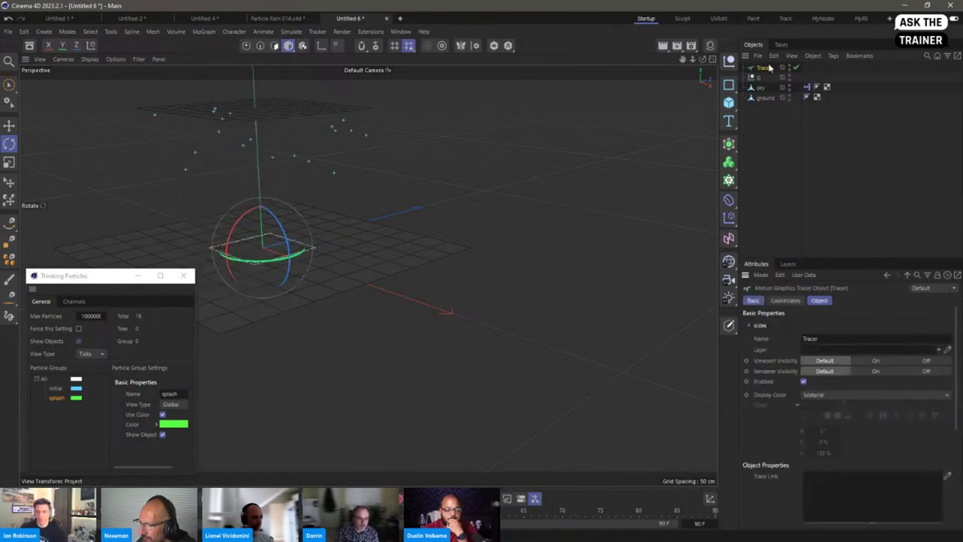
left_click_drag(776, 122, 774, 123)
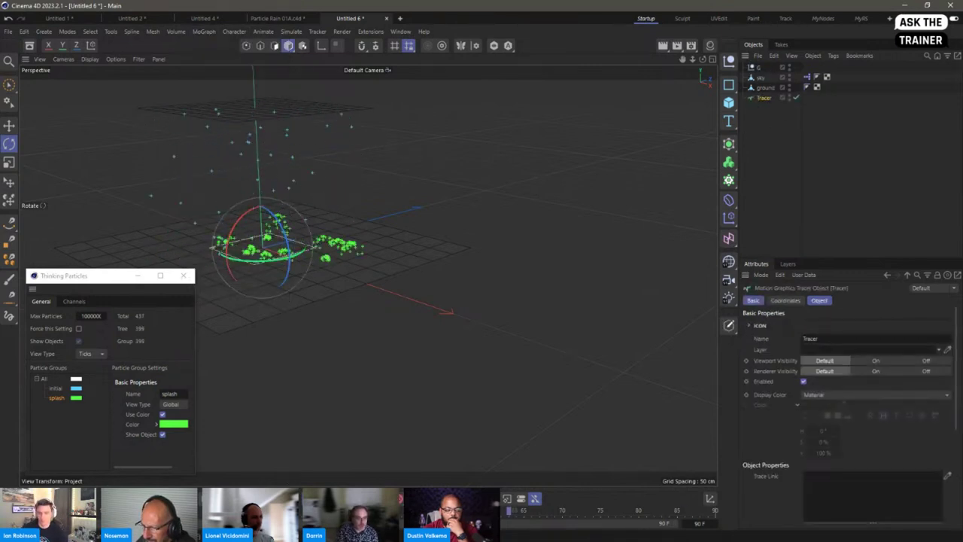
left_click(122, 278)
left_click(88, 356)
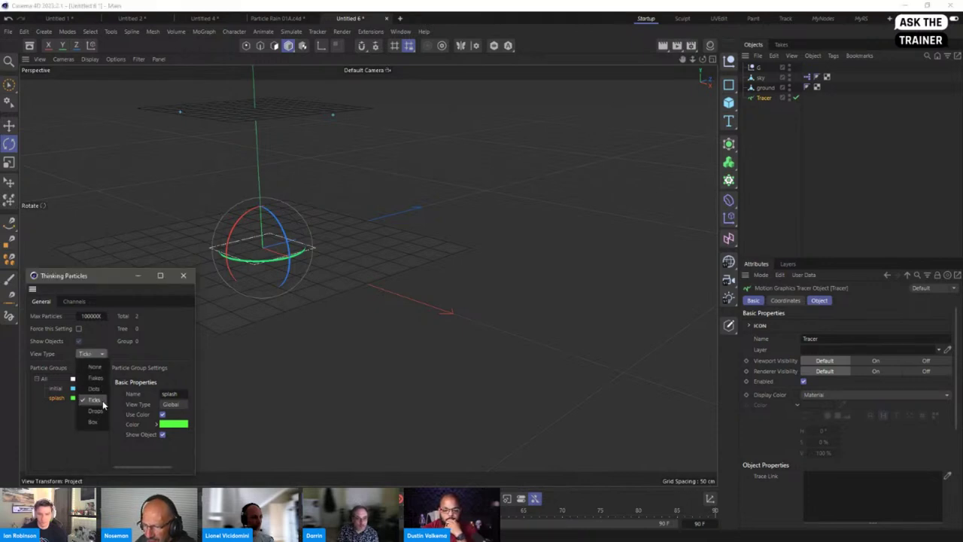
left_click(380, 310)
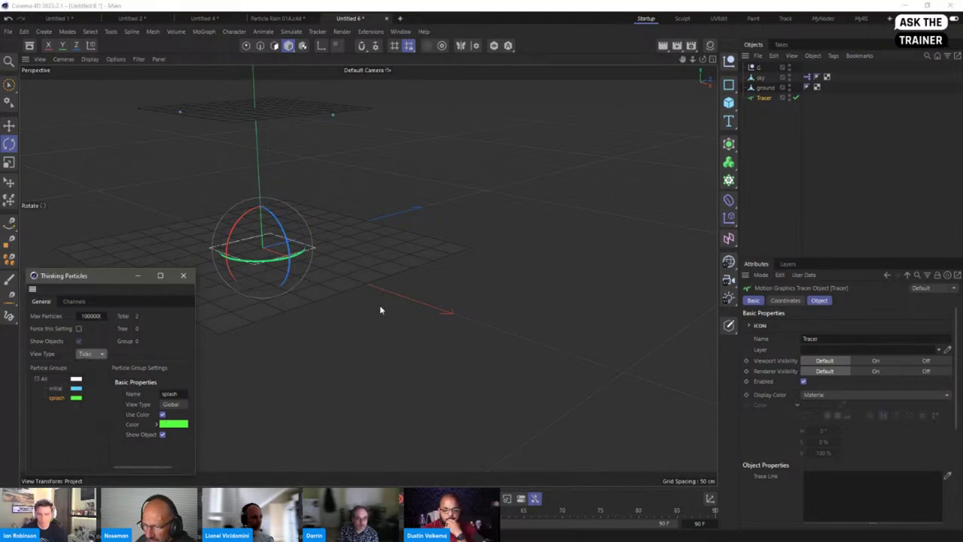
Link the initial particle group to the Tracer and limit its traces From End with an Amount of 4
left_click(763, 100)
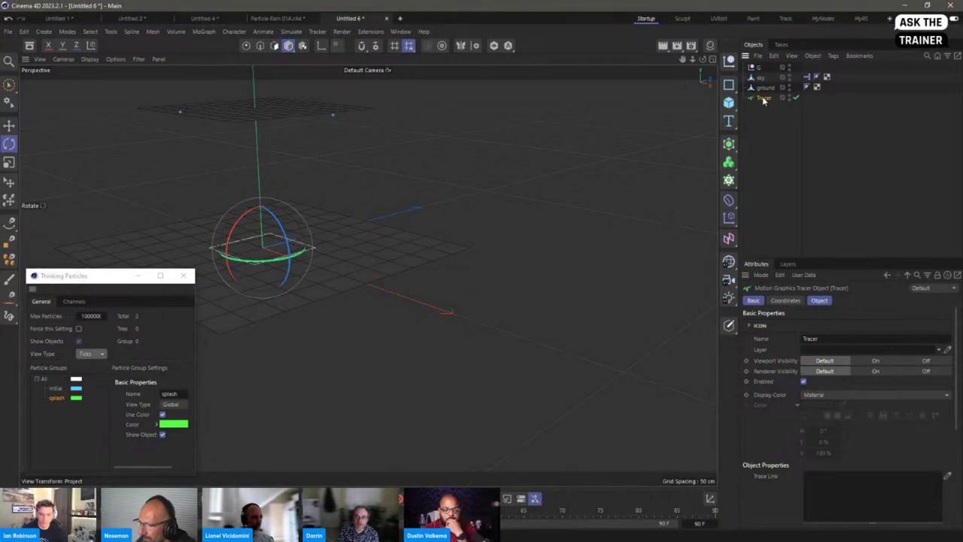
left_click(818, 301)
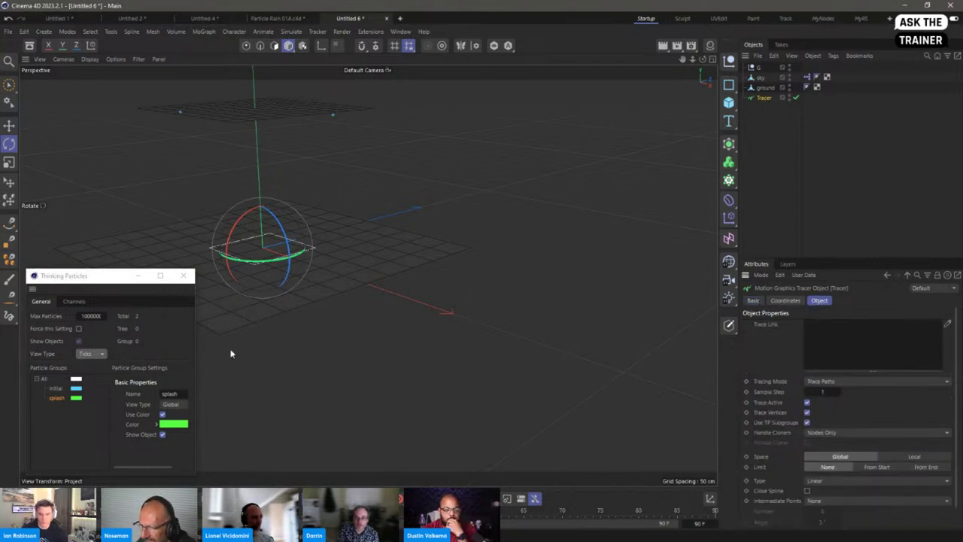
left_click(55, 390)
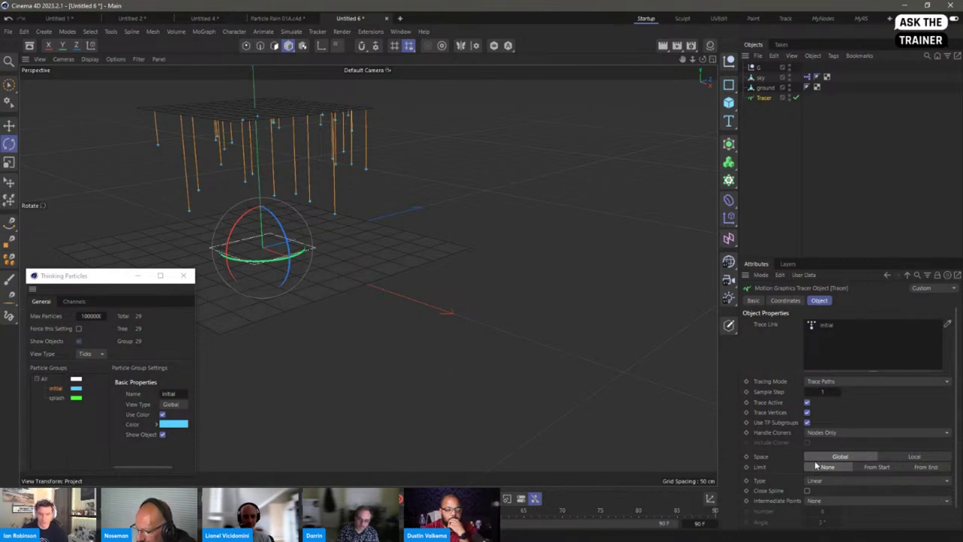
left_click(925, 467)
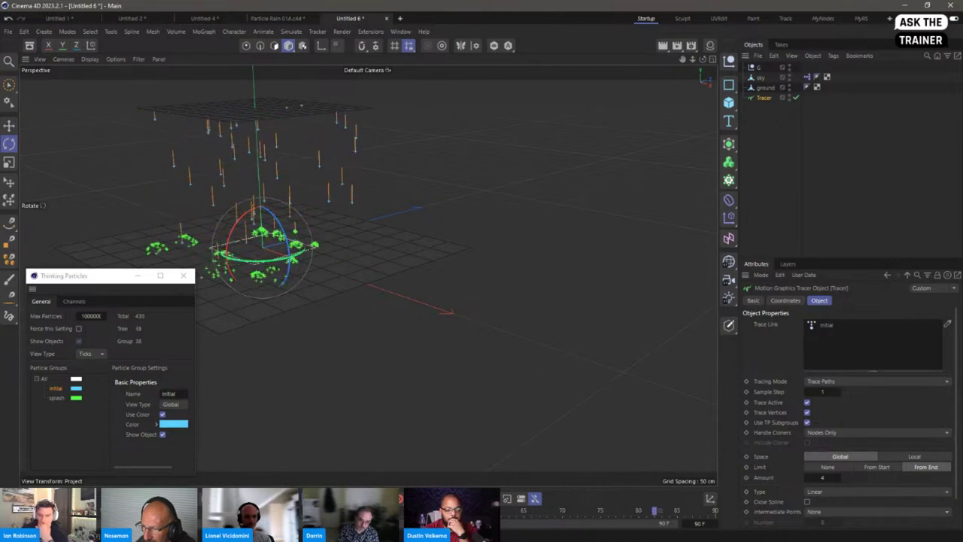
Duplicate the Tracer and replace the copy's trace link with the splash particle group
left_click_drag(764, 98, 767, 121, "ctrl")
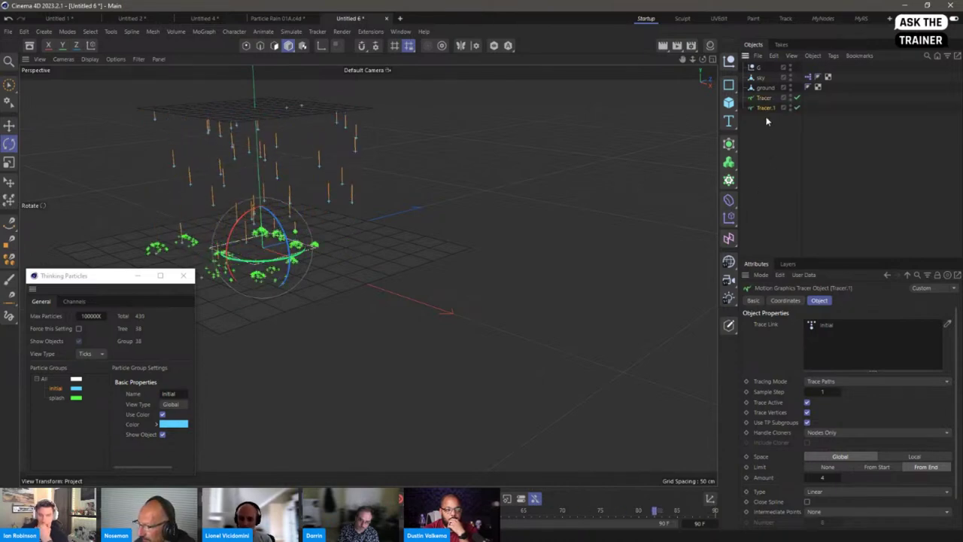
middle_click(308, 356)
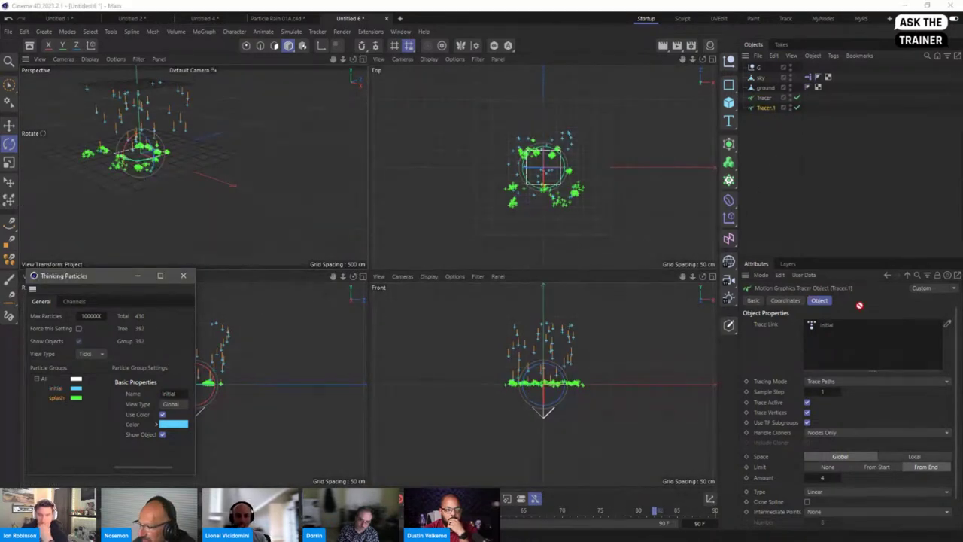
left_click(828, 327)
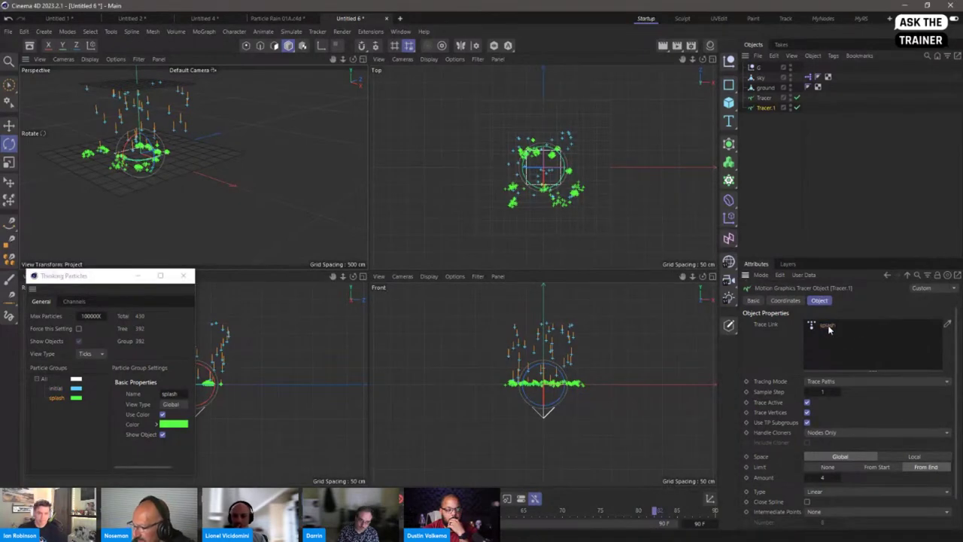
Set the duplicated Tracer's limit Amount to 3 and inspect the splash trails up close in the perspective view
left_click(822, 477)
type("3")
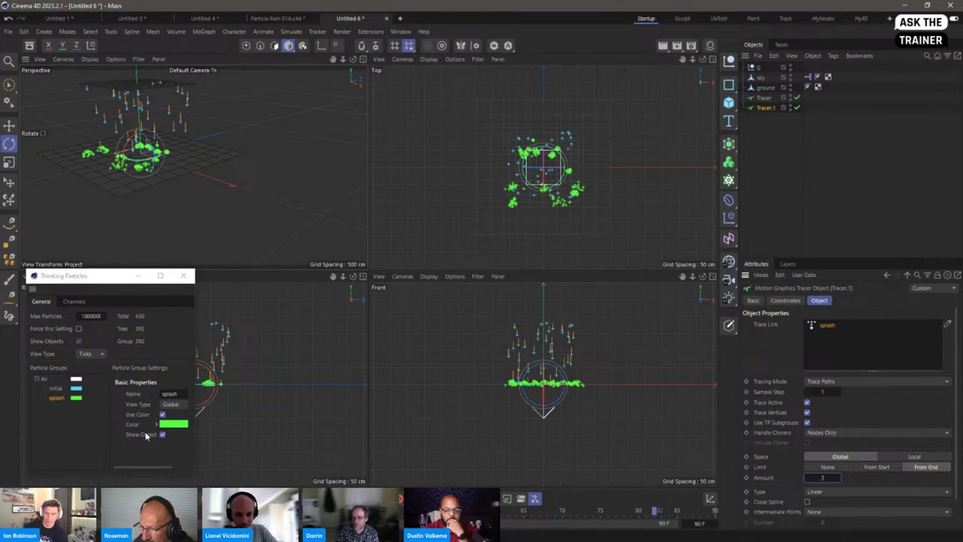
key("Return")
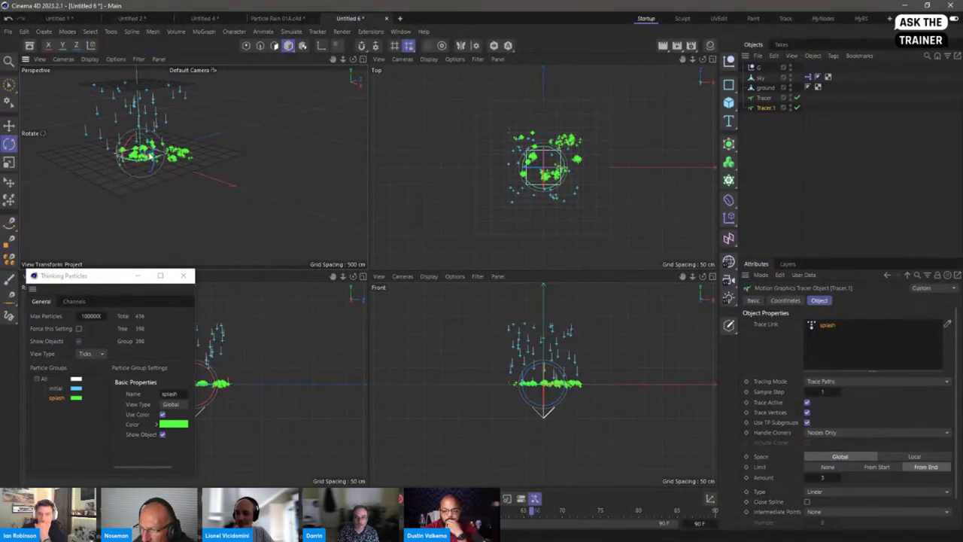
scroll(236, 161, "up", 5)
mouse_move(237, 161)
left_mouse_down("alt")
mouse_move(251, 161)
mouse_move(232, 163)
left_mouse_up("alt")
key("shift+f")
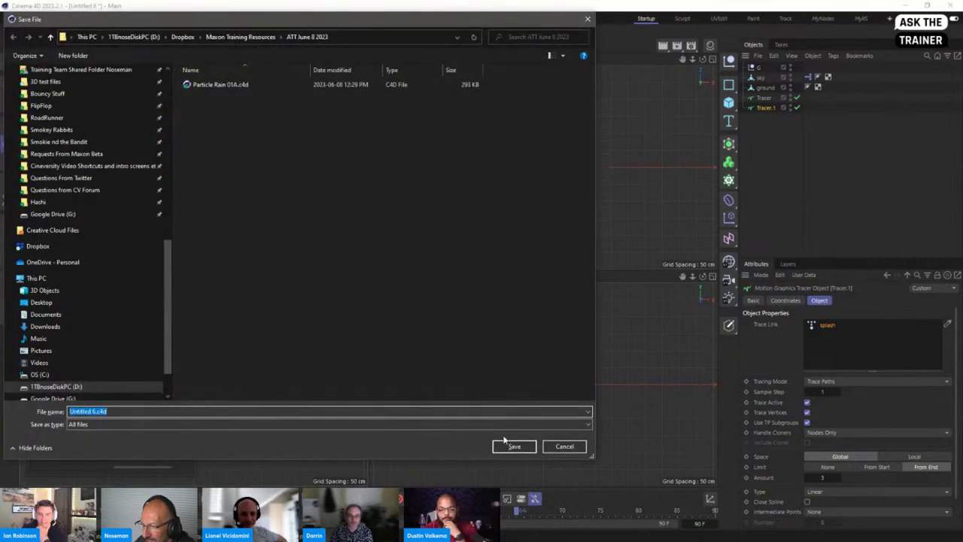
left_click(565, 445)
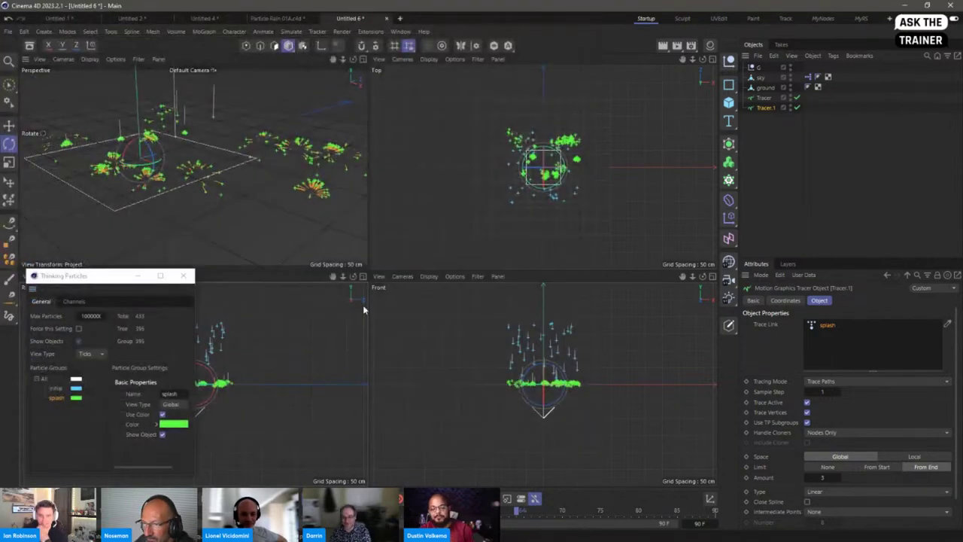
left_click_drag(110, 279, 126, 264)
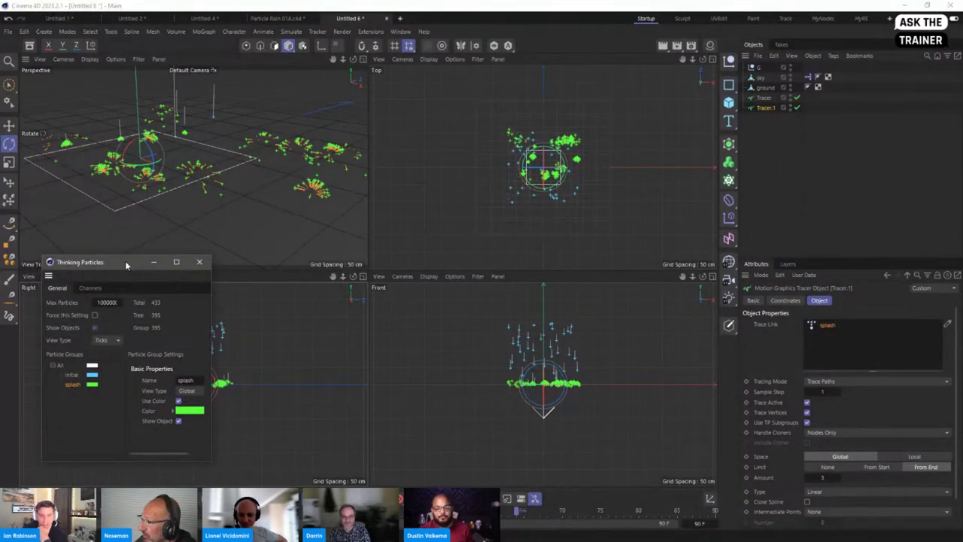
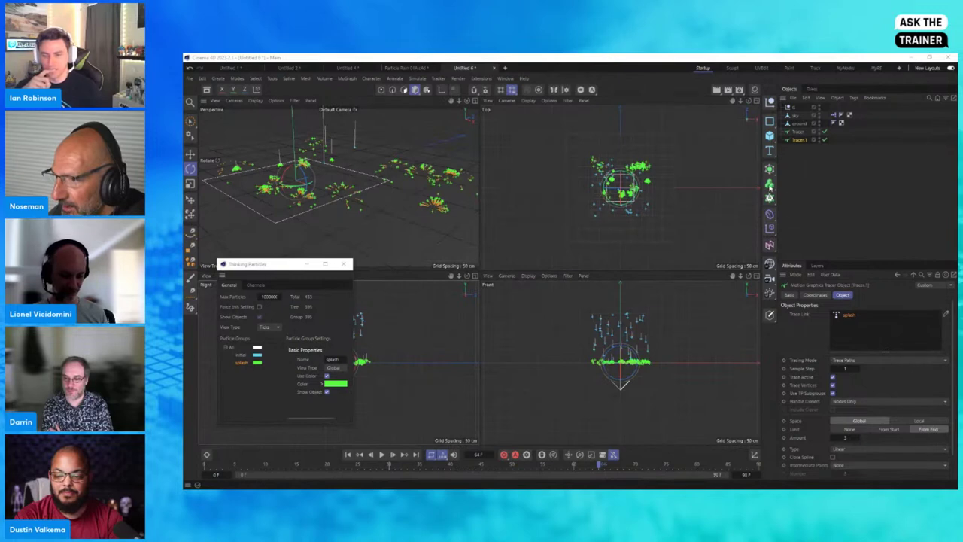
Add a Volume Builder and set its Voxel Size to 1 cm
left_click(768, 183)
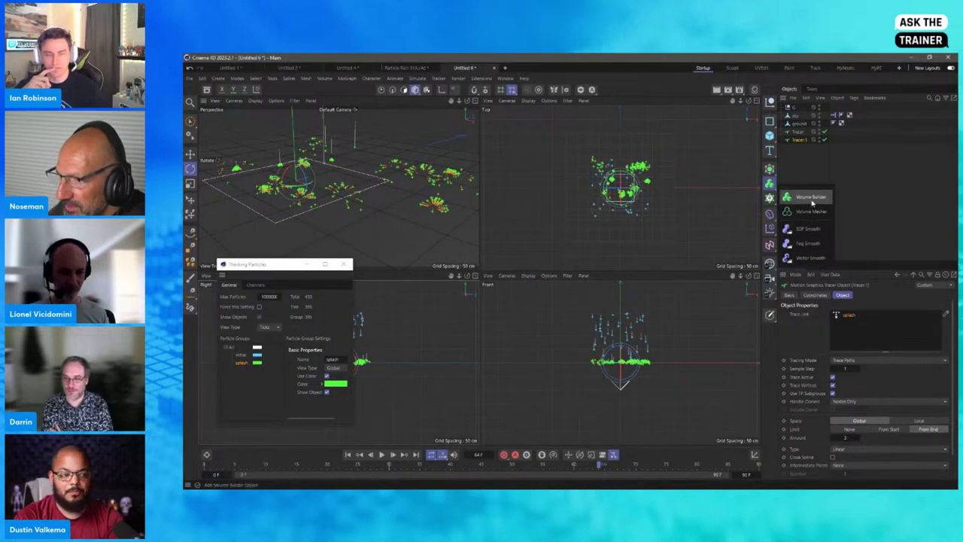
left_click(811, 198)
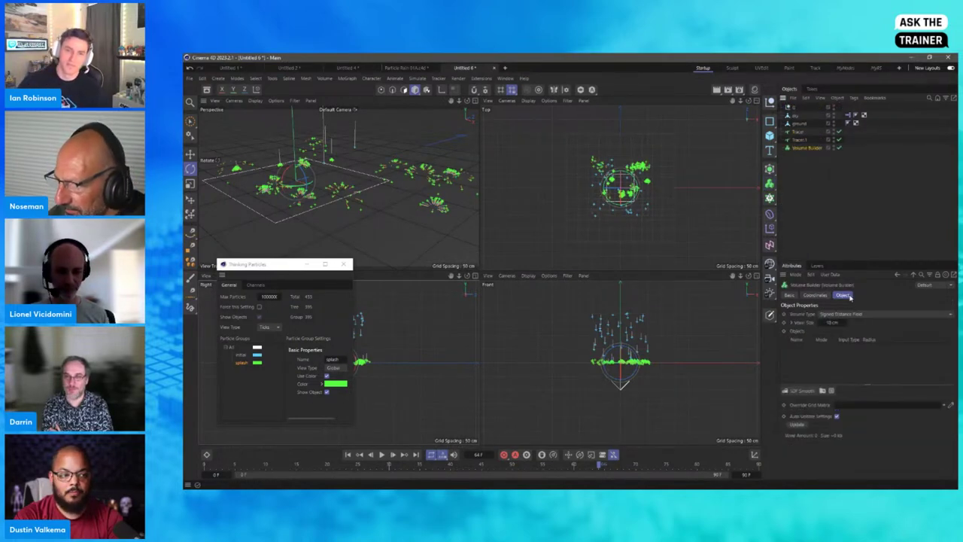
left_click(833, 322)
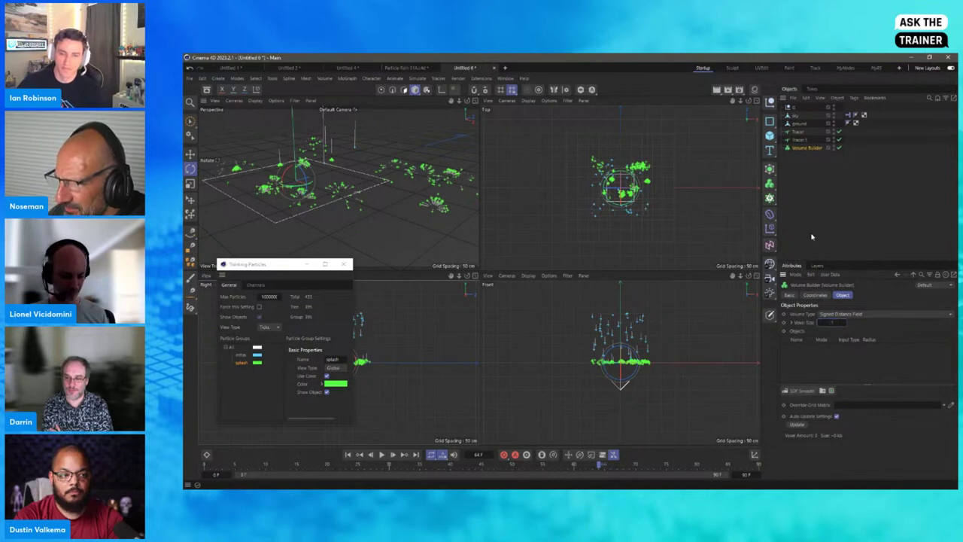
type("1")
key("Return")
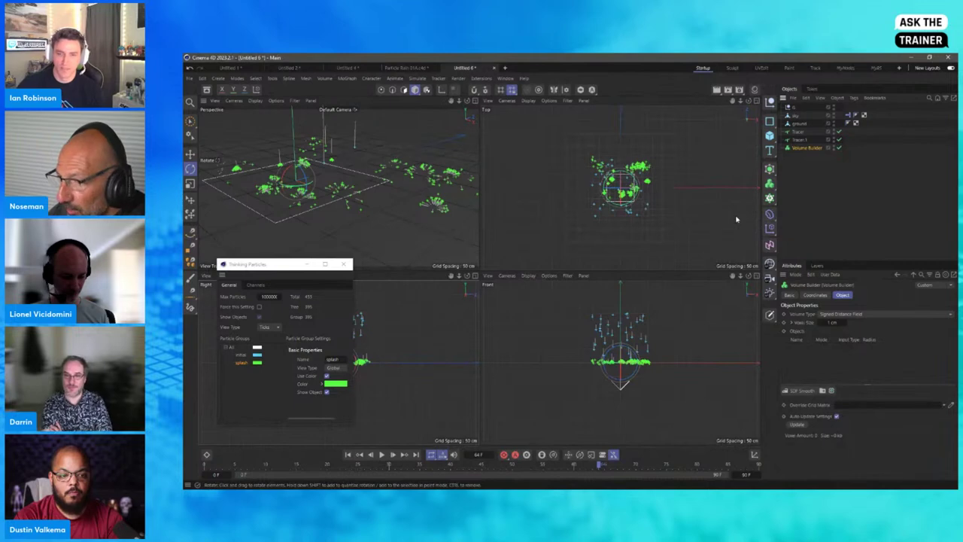
Rename the duplicated Tracer to "splash" and reselect the Volume Builder
left_click(801, 139)
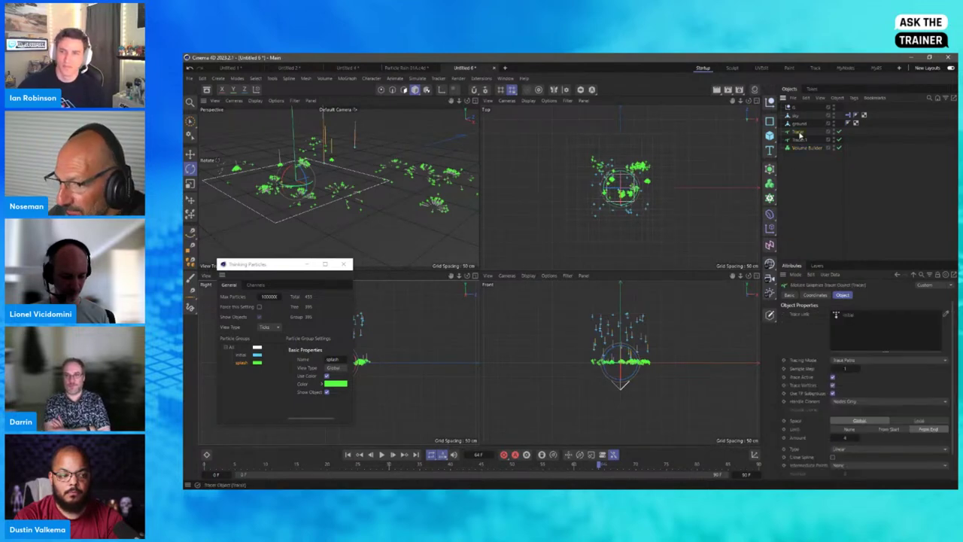
double_click(800, 139)
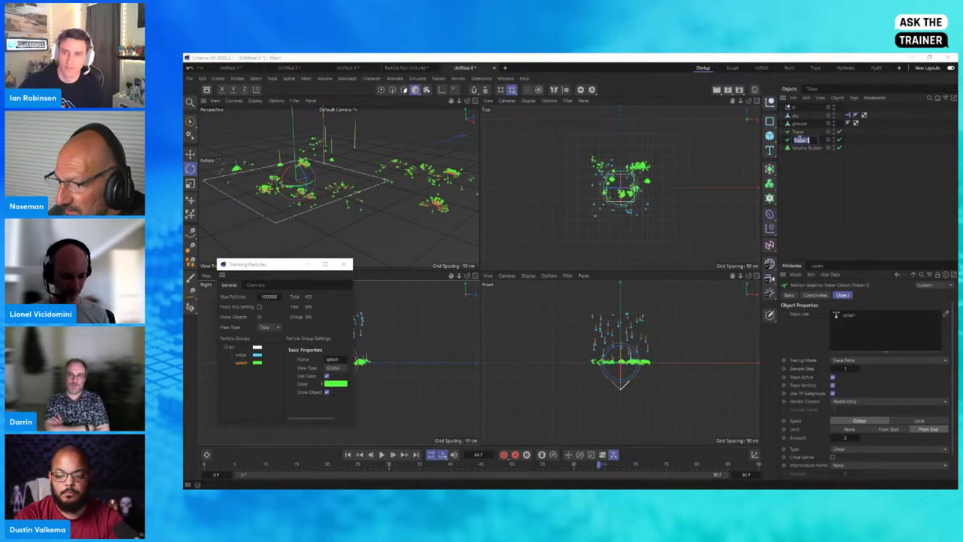
key("BackSpace")
type("spl")
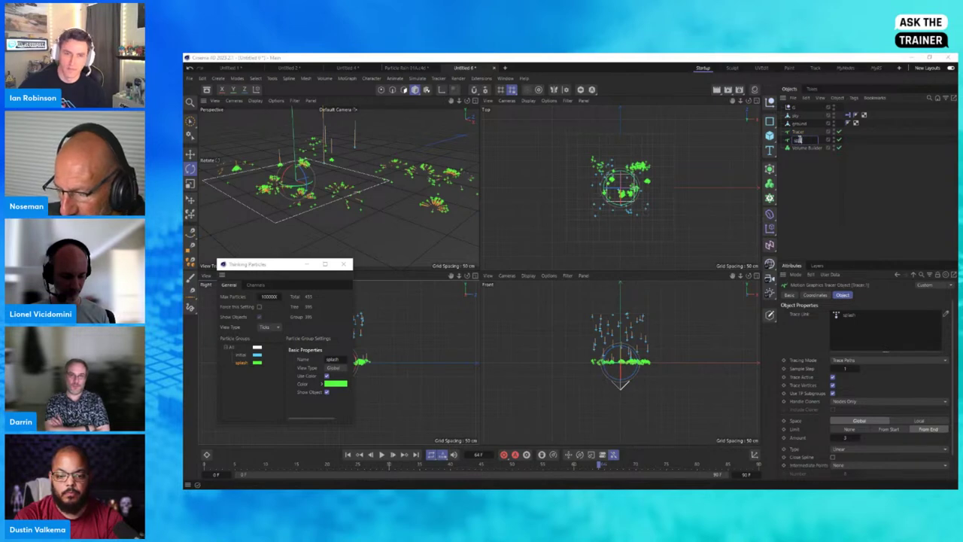
type("ash")
key("Return")
left_click(800, 145)
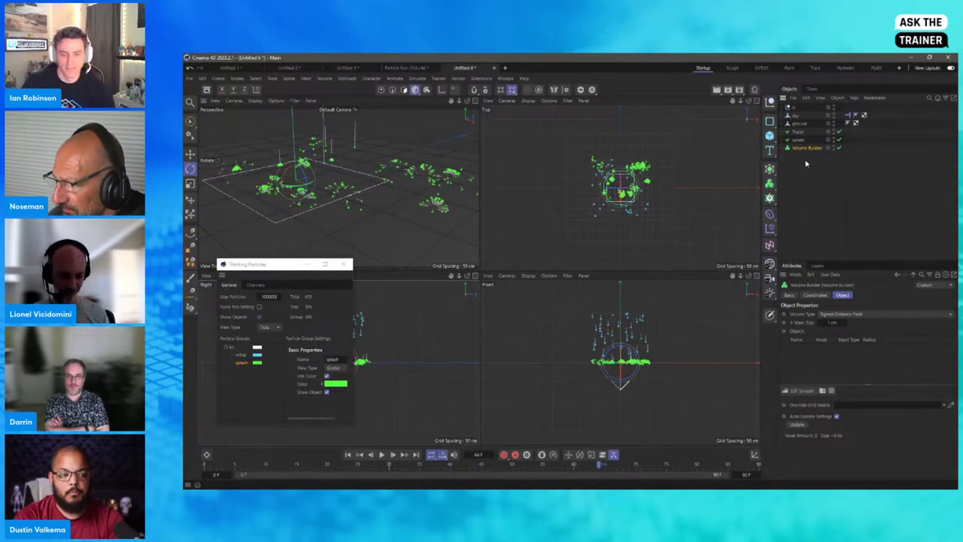
Add the splash Tracer to the Volume Builder's object list and bring up its radius and density settings
left_click_drag(803, 145, 820, 357)
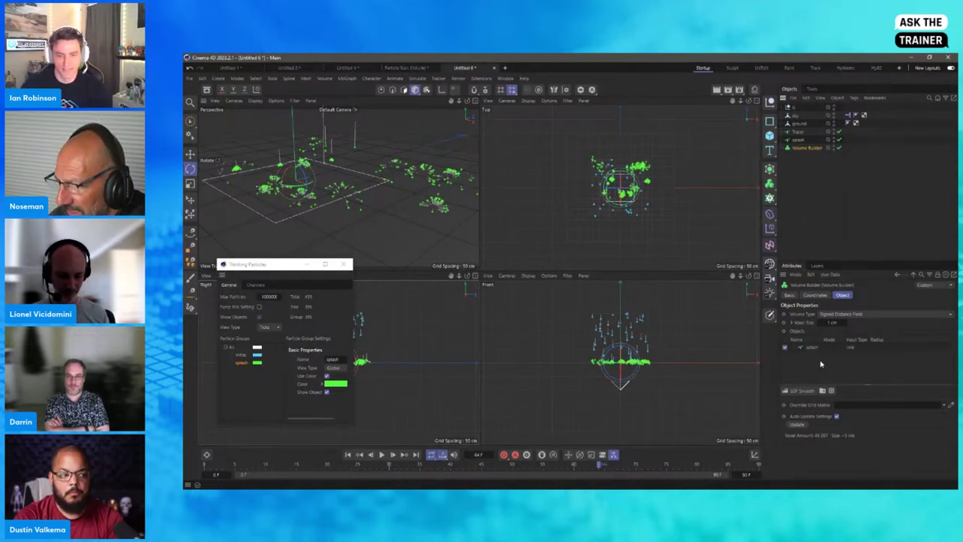
middle_click(424, 147)
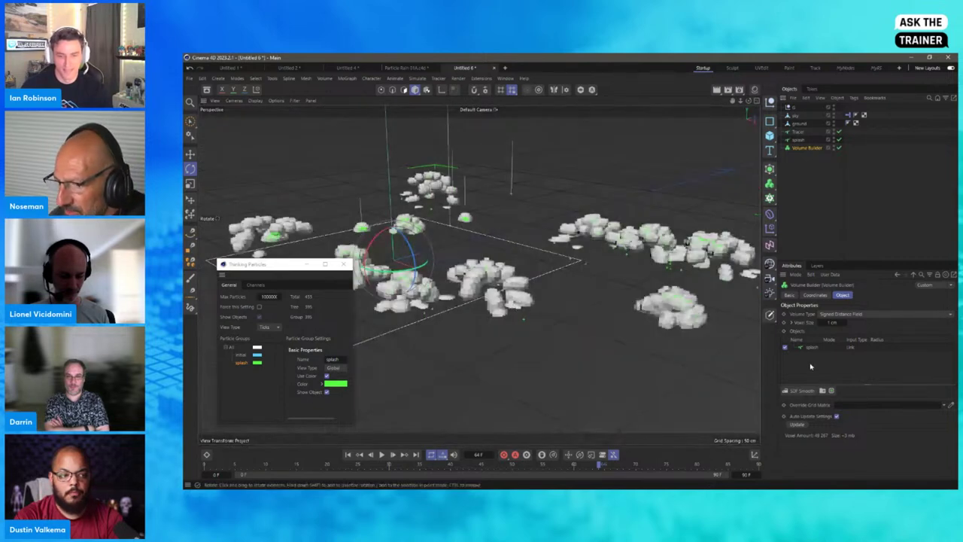
left_click(812, 347)
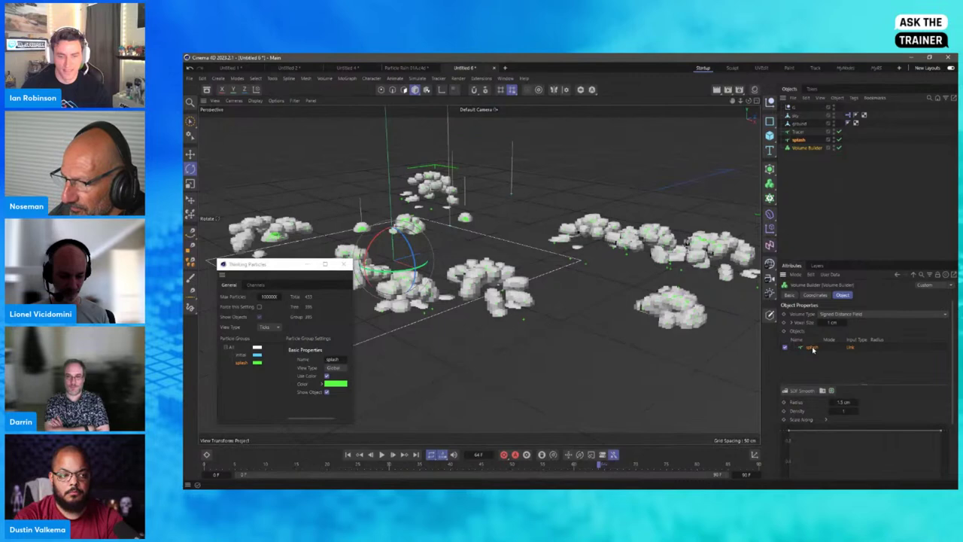
left_click_drag(850, 261, 850, 191)
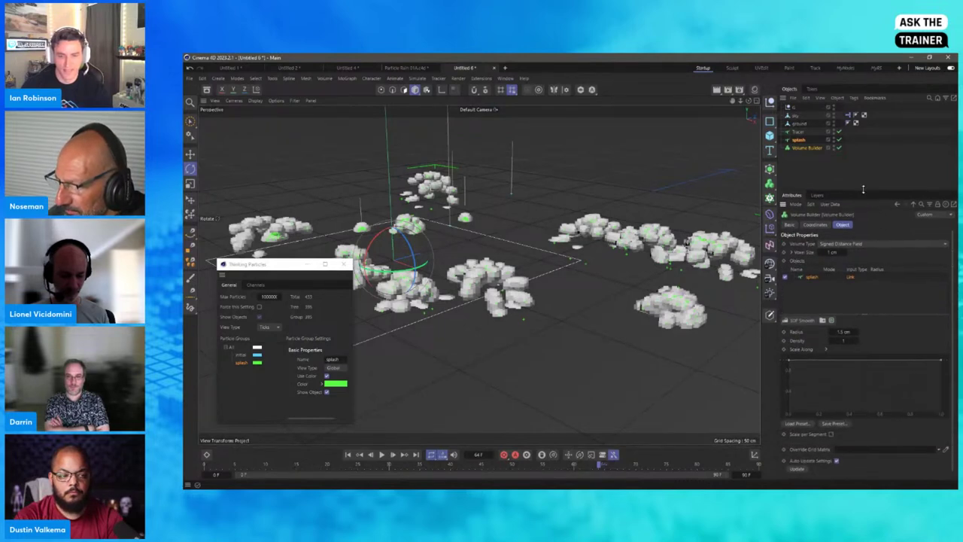
left_click(798, 142)
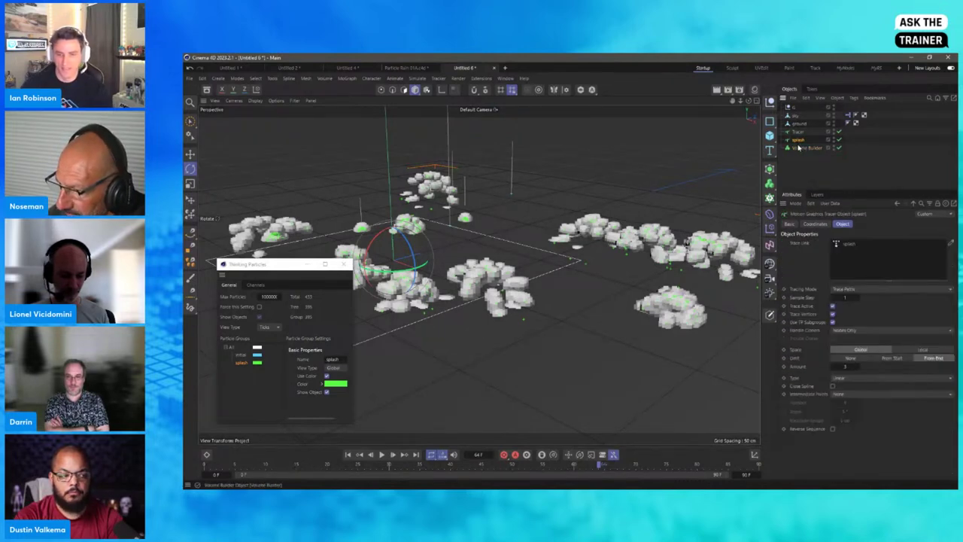
left_click(803, 147)
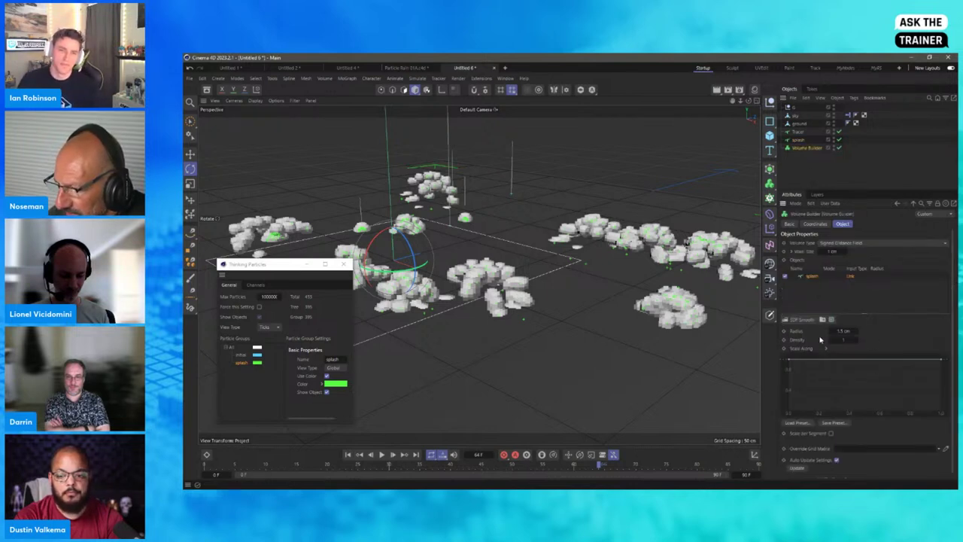
Set the Radius of the splash input in the Volume Builder to 0.5 cm
left_click(843, 330)
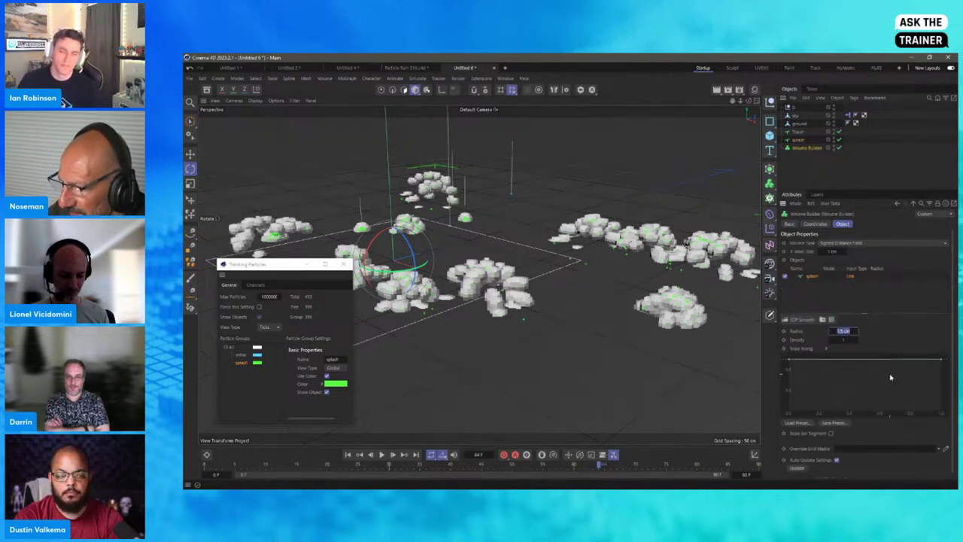
type("0.5")
key("Return")
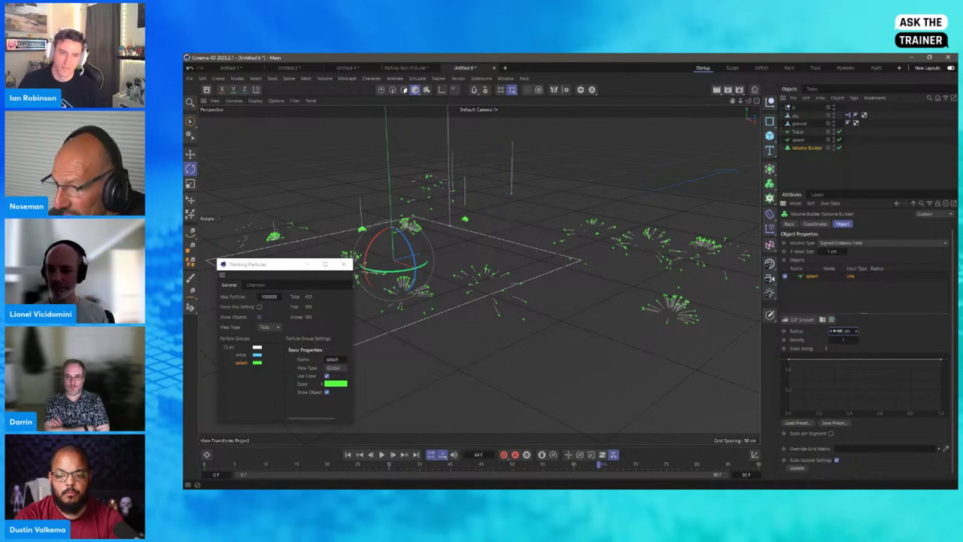
Set the Volume Builder's Voxel Size to 0.5 cm and the splash input's Radius to 1 cm
left_click(833, 251)
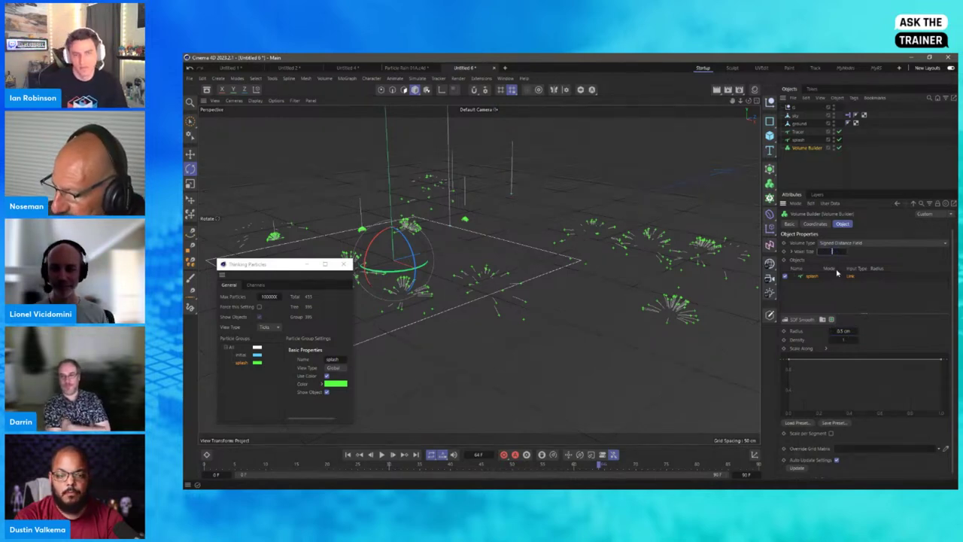
key("Return")
left_click(842, 331)
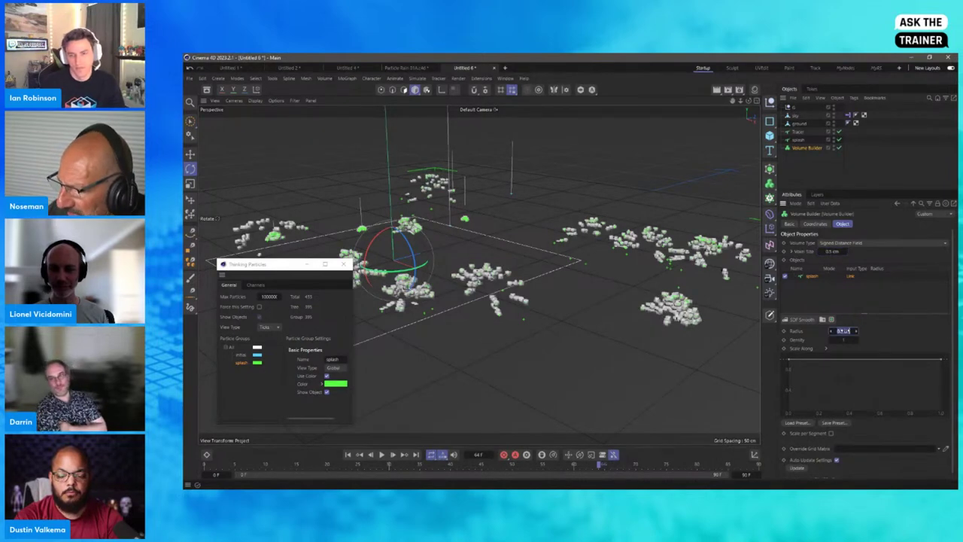
type("1")
key("Return")
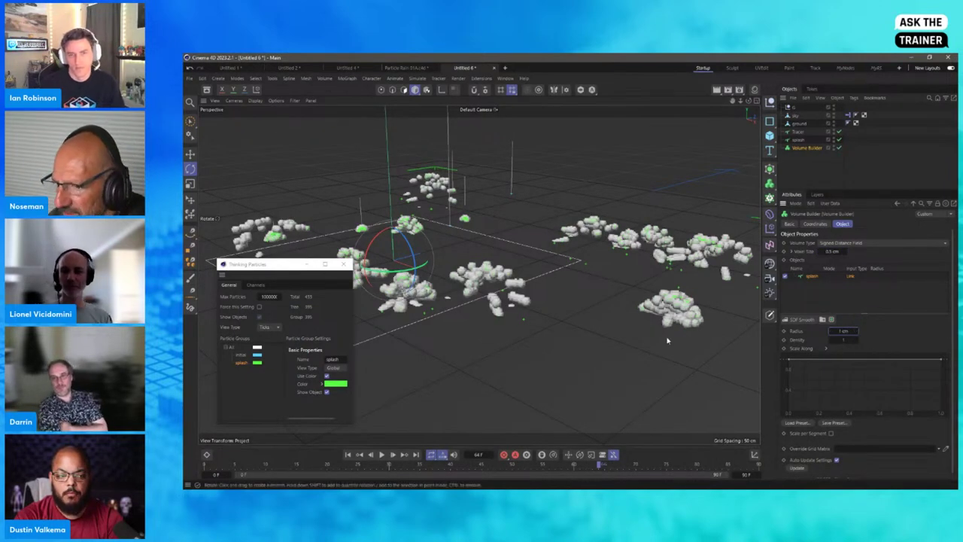
Play the animation to check the splash volumes and set the splash input's Density to 2.8
key("F5")
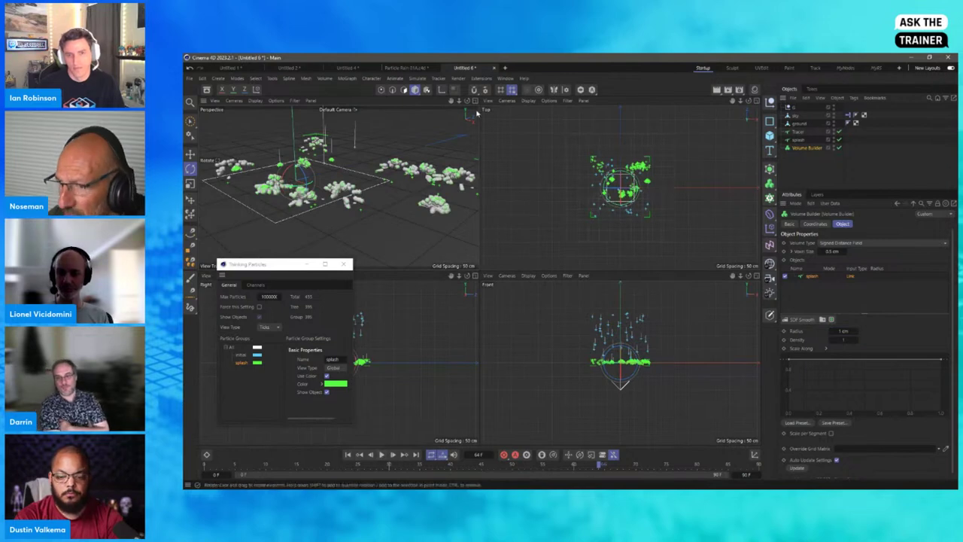
key("F1")
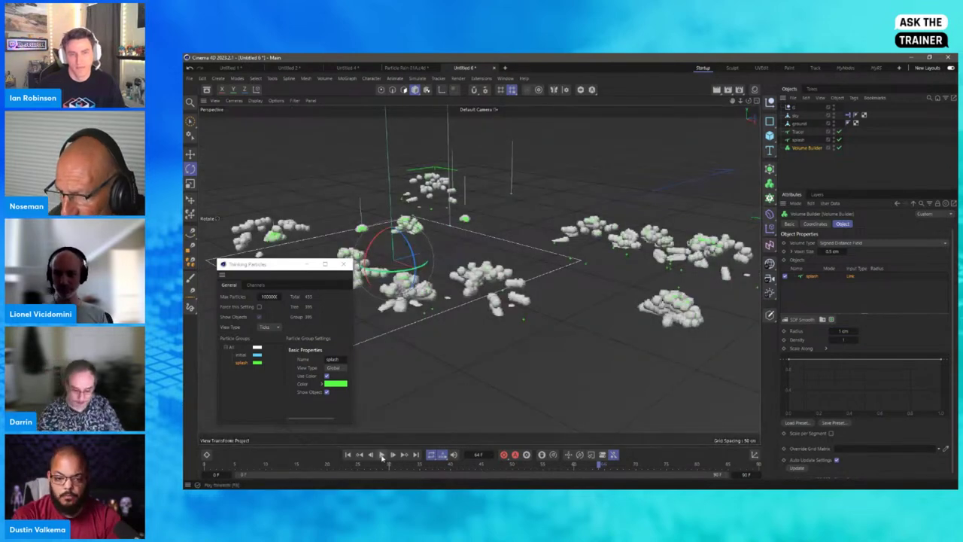
left_click(381, 457)
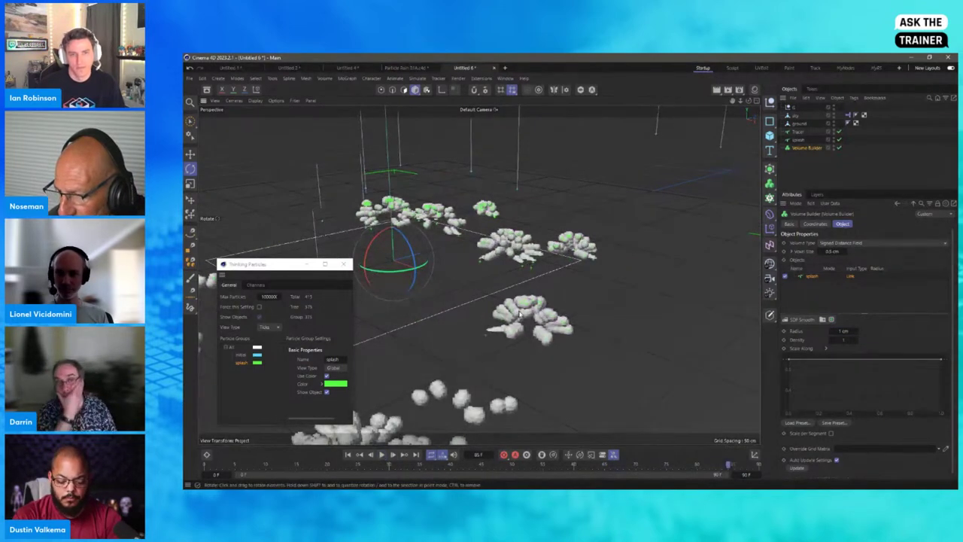
left_click_drag(519, 314, 598, 342, "alt")
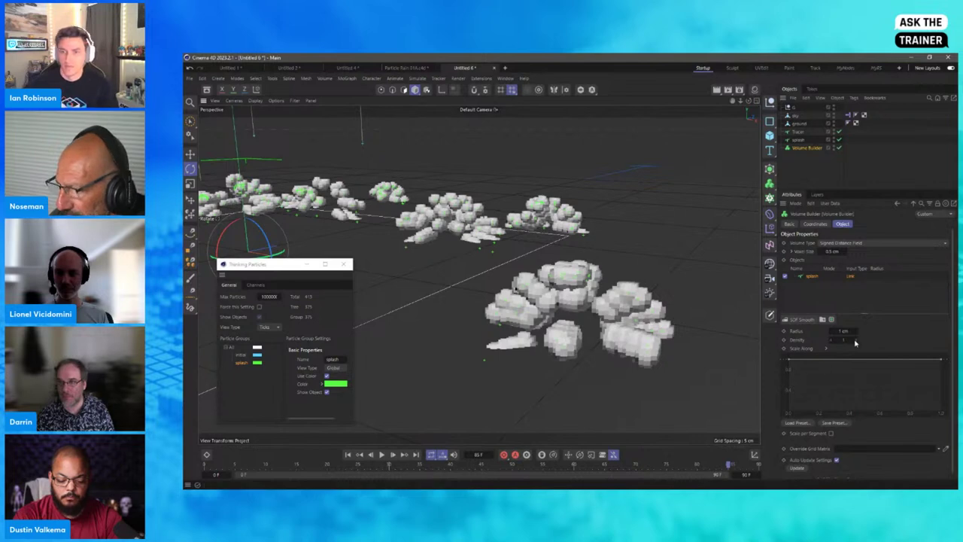
left_click_drag(854, 343, 864, 341)
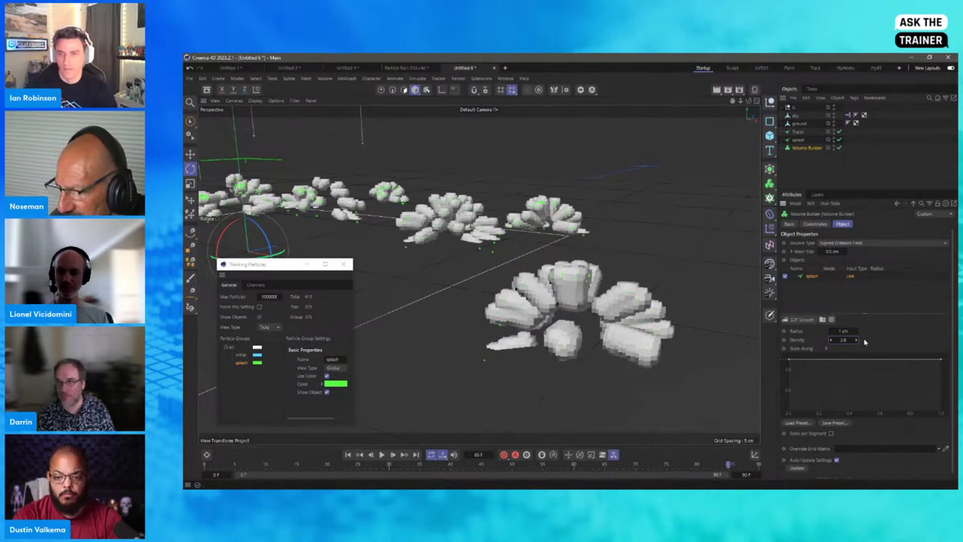
Lower the start point of the Scale Along curve so the trails taper, and enable Scale per Segment
left_click_drag(789, 362, 777, 380)
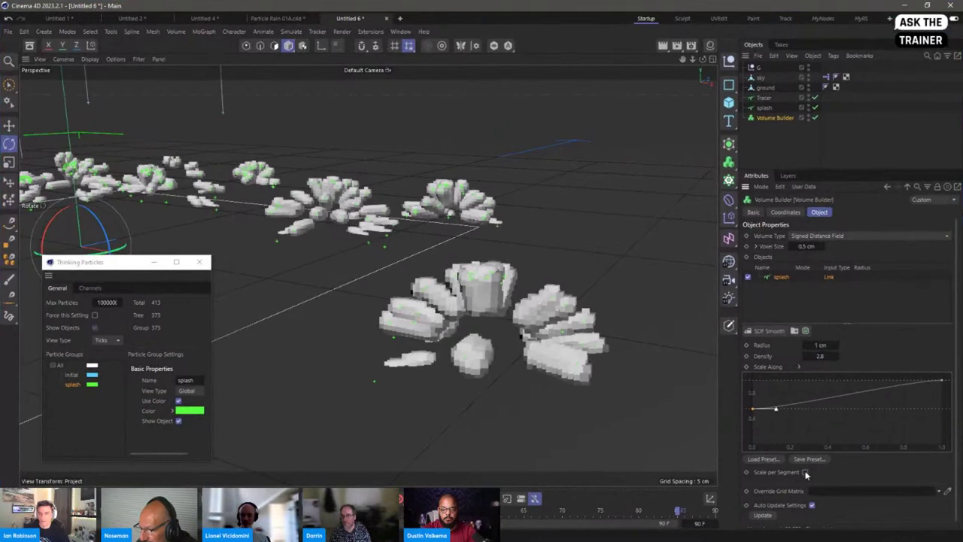
left_click(805, 471)
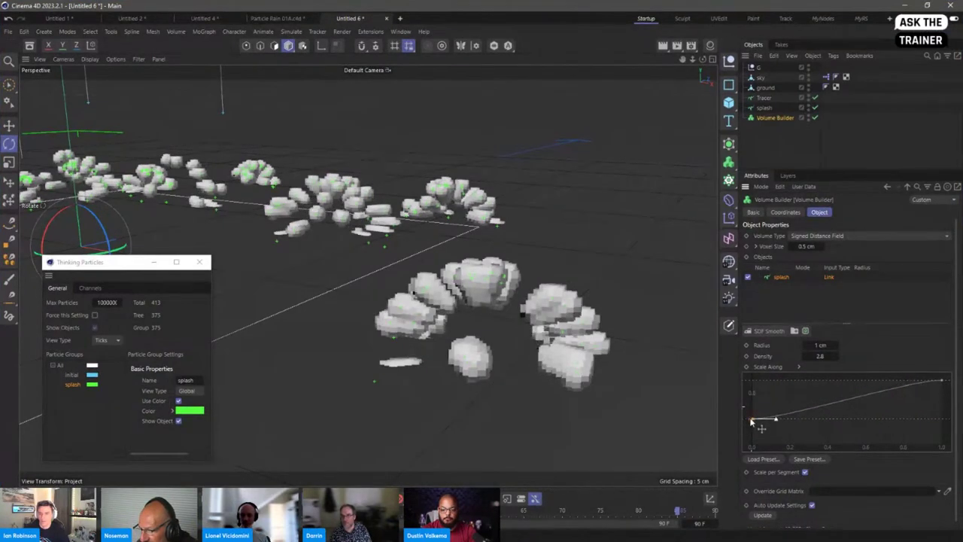
left_click_drag(752, 410, 740, 411)
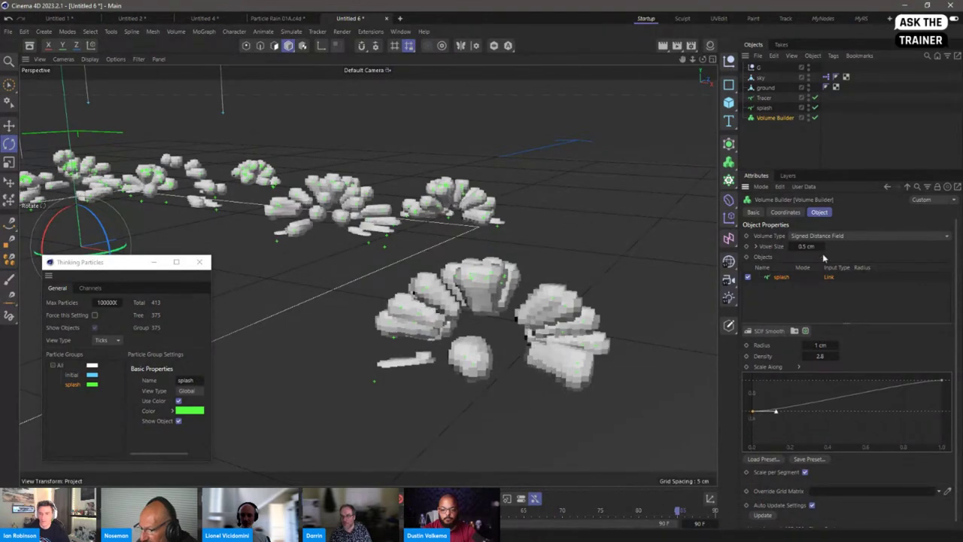
Set the Volume Builder's Voxel Size to 0.2 cm
left_click(805, 246)
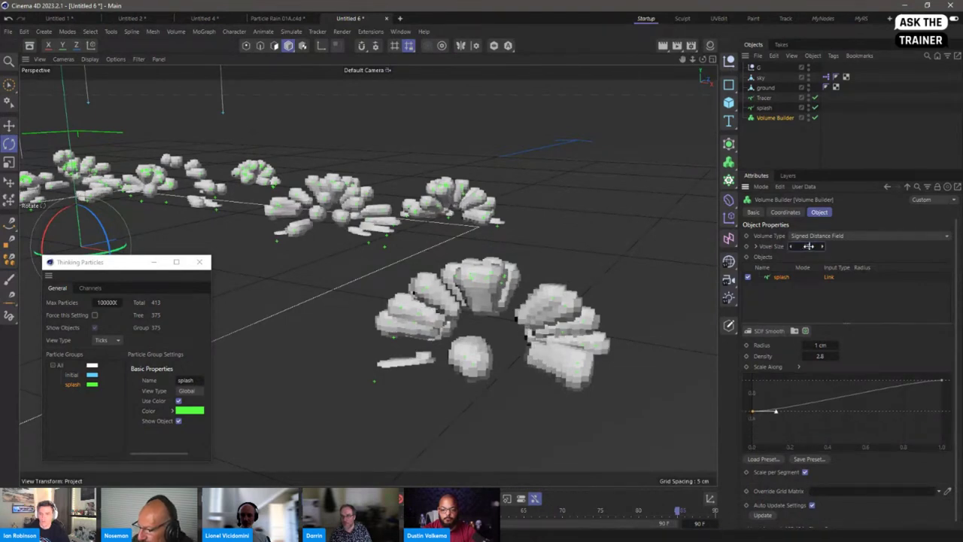
type("0.2")
key("Return")
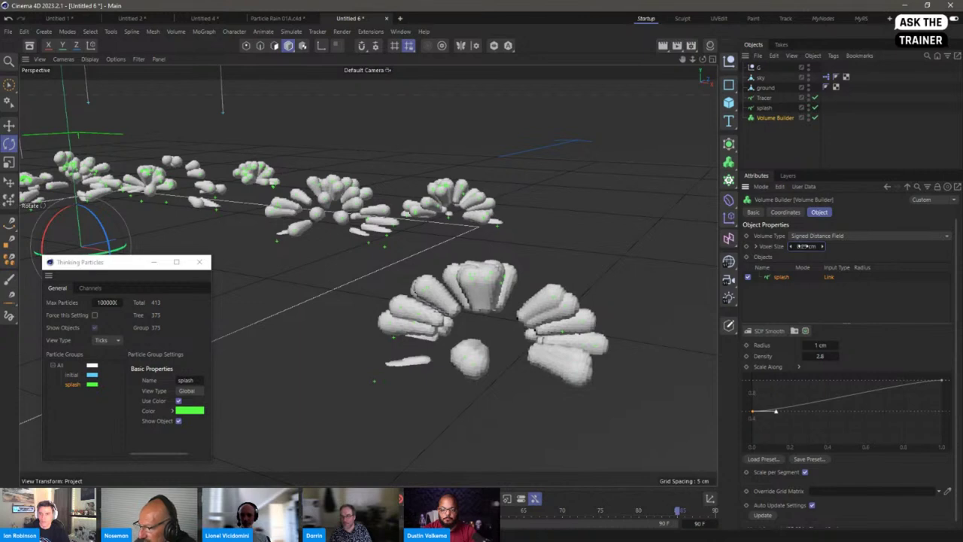
Refine the Voxel Size to 0.15 cm and accept the long calculation time
key("BackSpace")
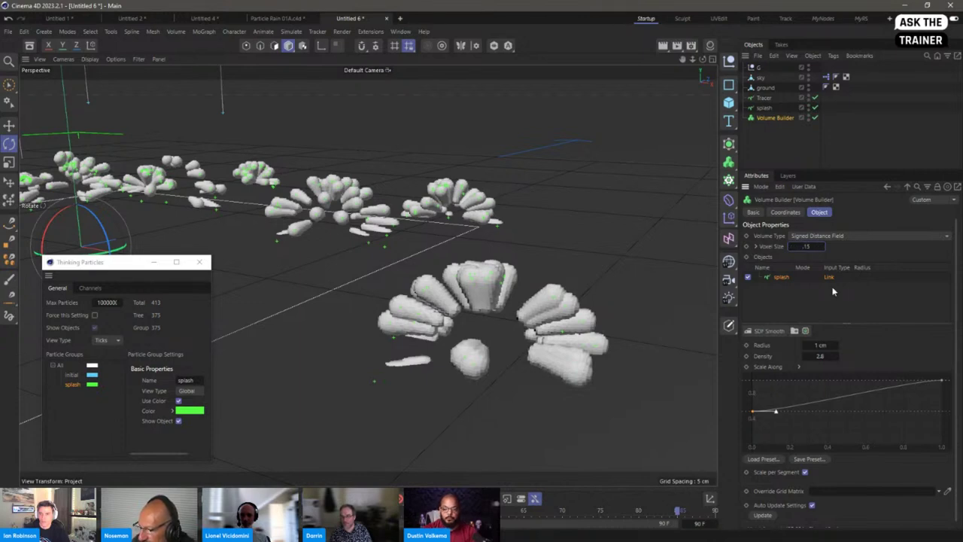
type(".15")
key("Return")
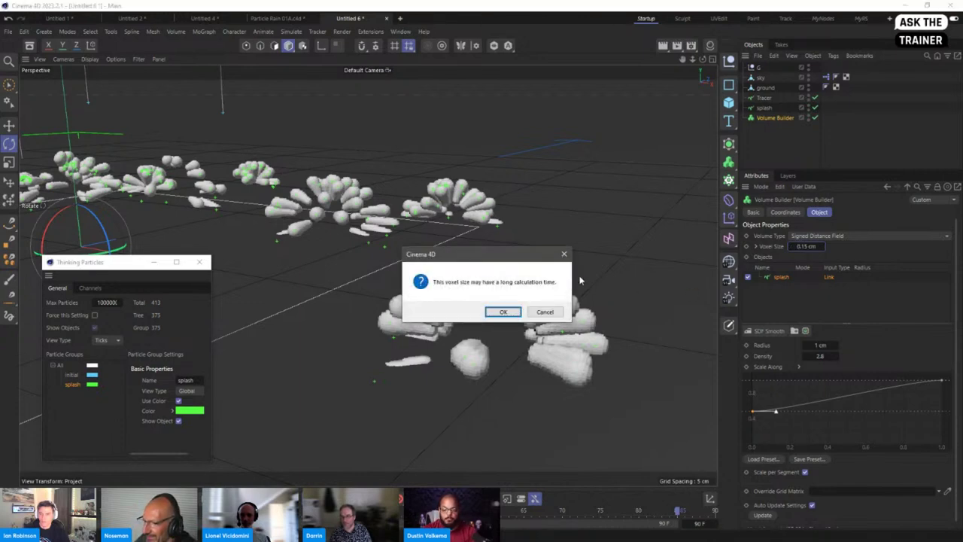
left_click(512, 311)
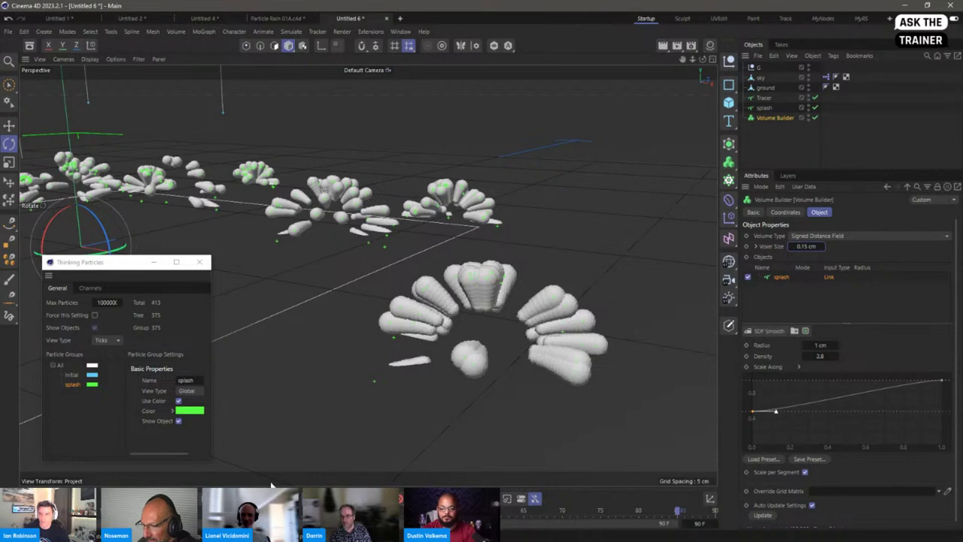
Play the animation and set the splash Tracer's limit Amount to 8 to lengthen the trails
key("F8")
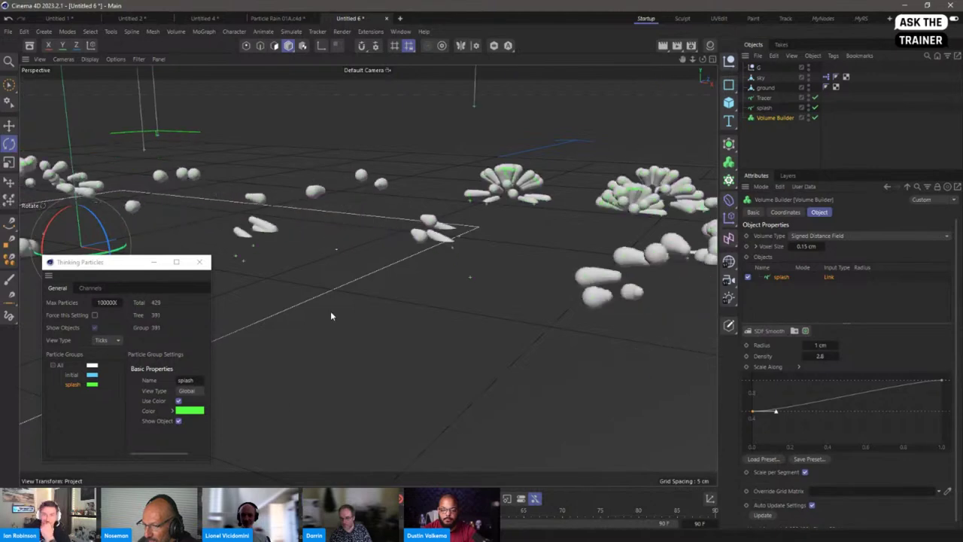
left_click_drag(330, 316, 829, 153, "alt")
left_click(754, 108)
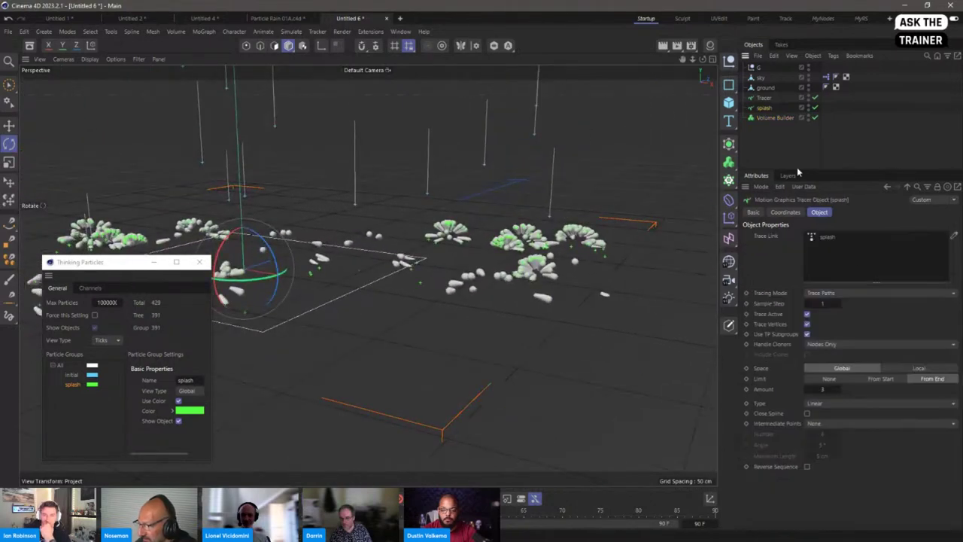
left_click(839, 391)
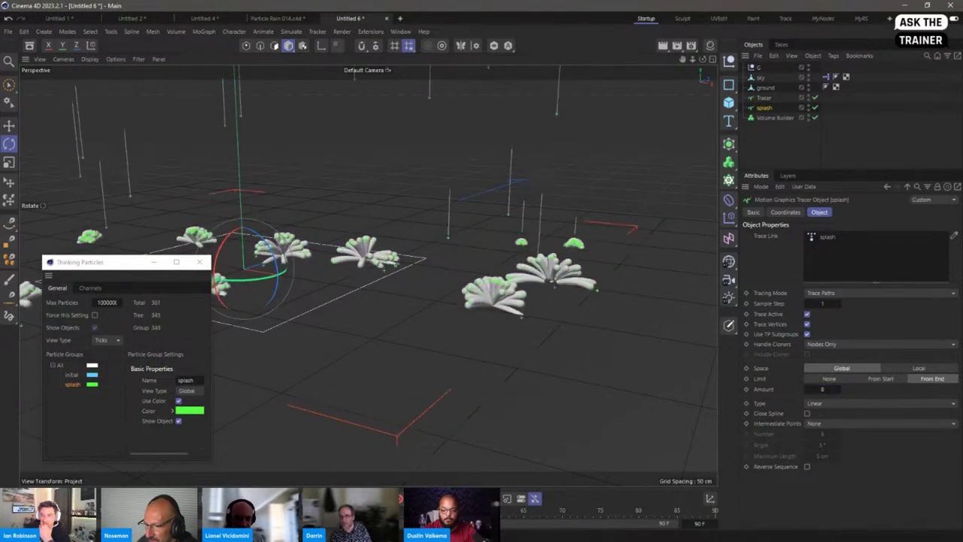
left_click_drag(358, 299, 789, 201, "alt")
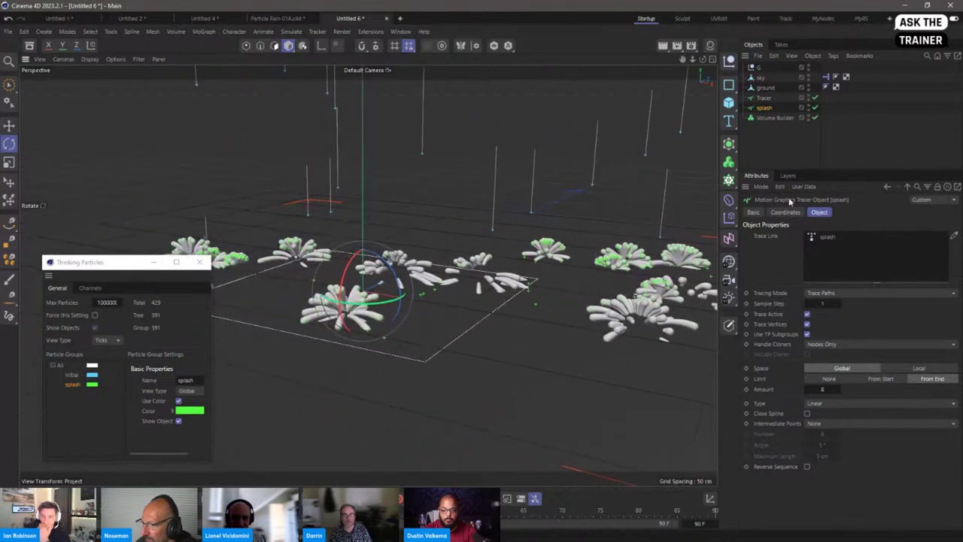
Add a Volume Mesher and make the Volume Builder its child
left_click(774, 118)
left_click_drag(728, 161, 789, 203)
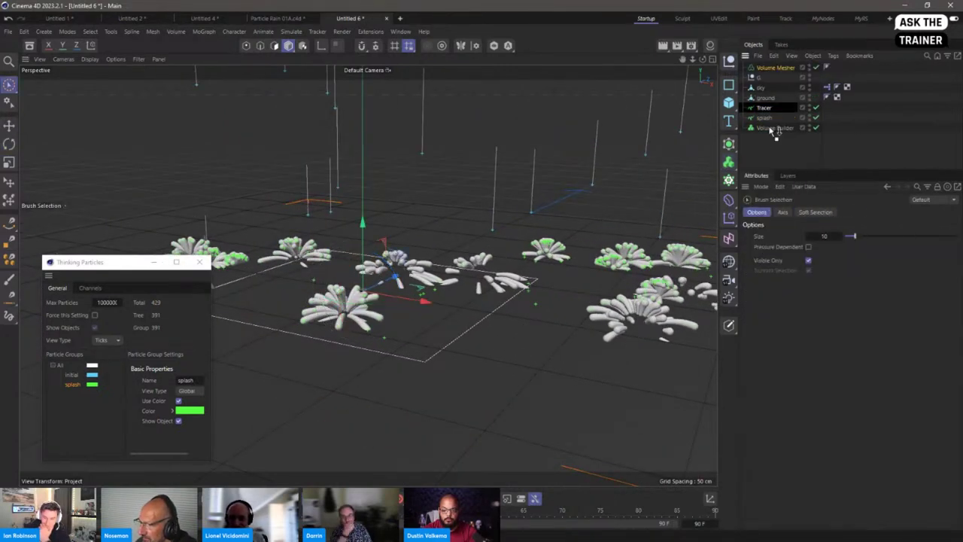
left_click_drag(775, 118, 774, 128)
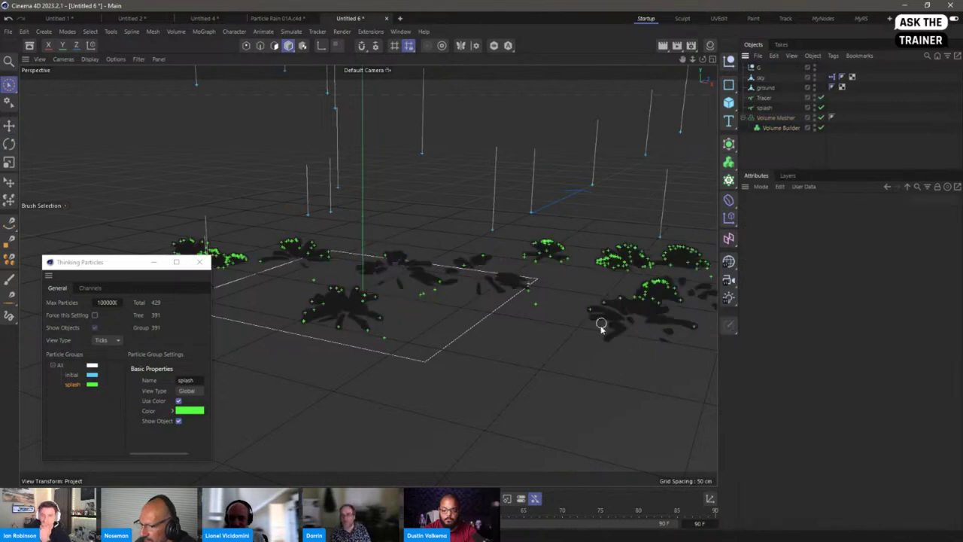
Switch the perspective view to Gouraud Shading without lines and inspect the meshed splashes up close
scroll(611, 309, "up", 5)
scroll(707, 301, "up", 2)
scroll(461, 244, "down", 5)
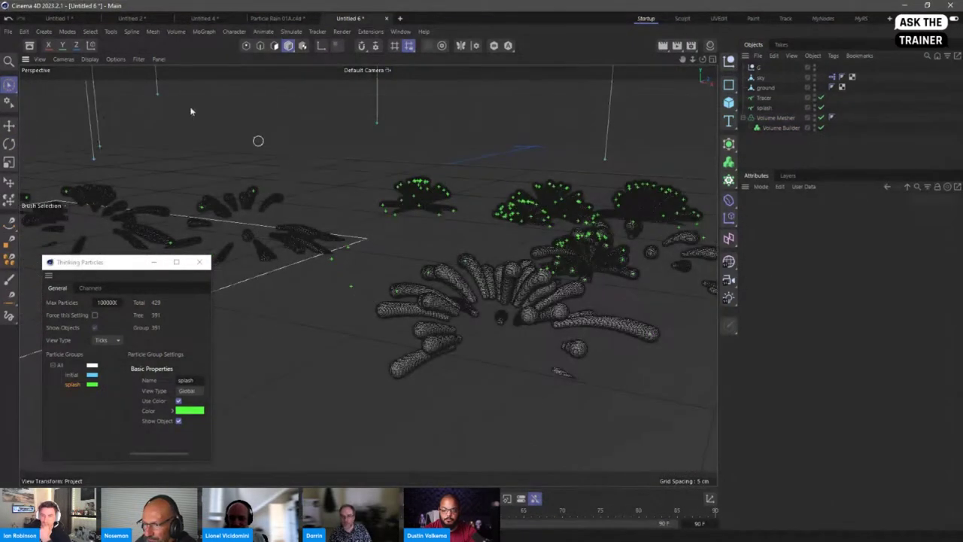
left_click(90, 59)
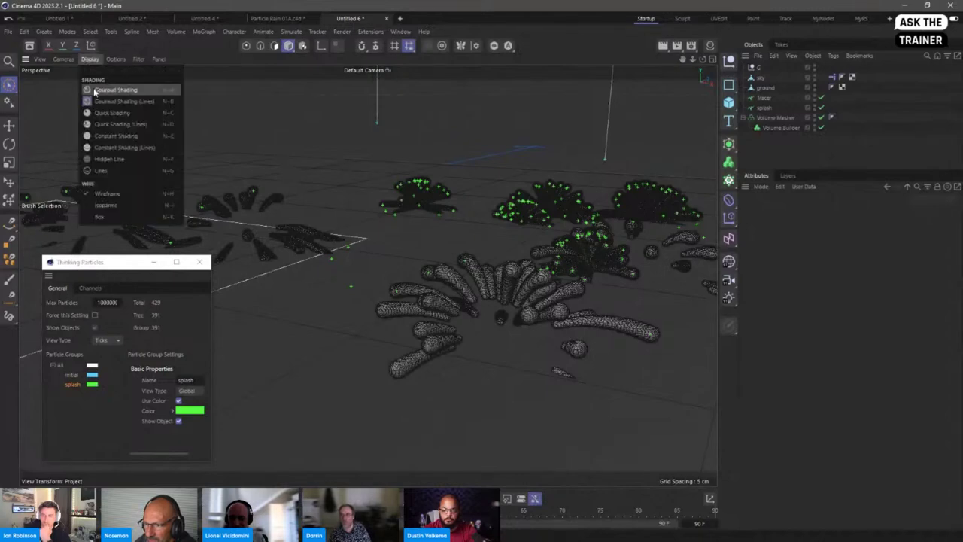
left_click(113, 79)
scroll(418, 275, "up", 3)
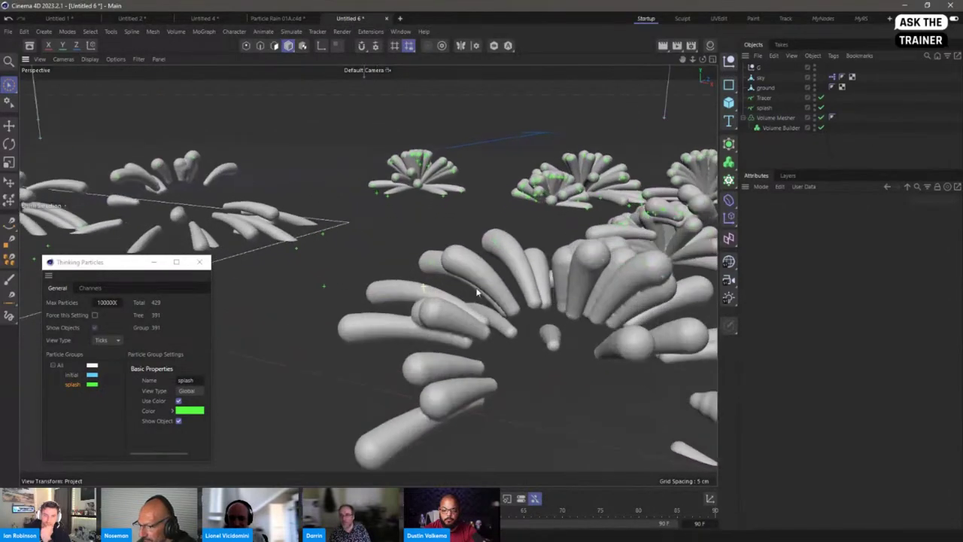
scroll(452, 278, "down", 5)
scroll(497, 280, "up", 2)
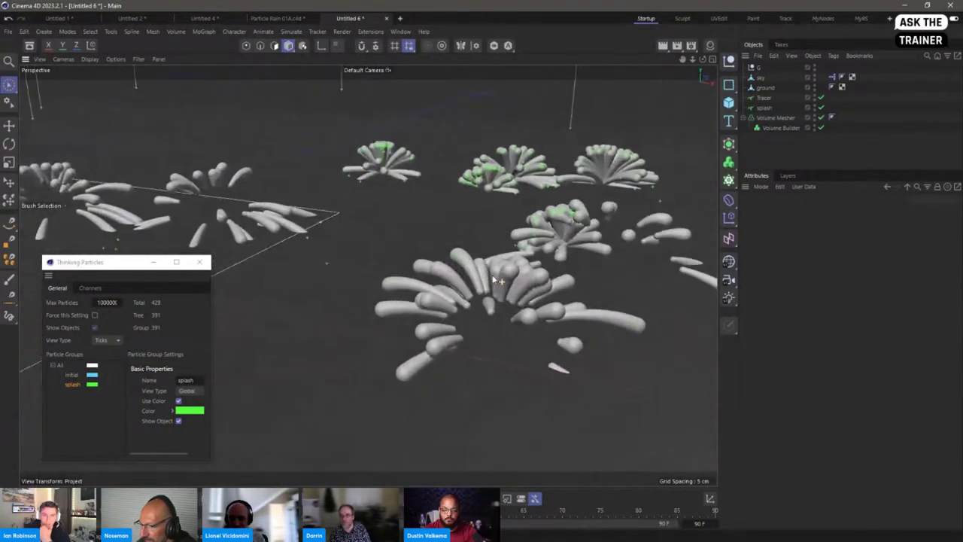
scroll(496, 280, "down", 3)
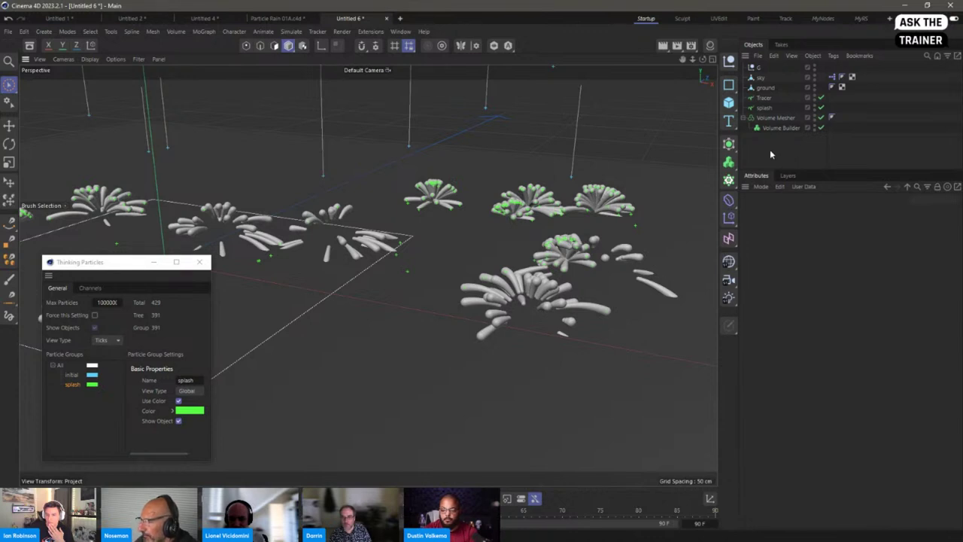
Add a Cloner below the Volume Mesher and make a new Sphere its child
left_click(728, 179)
left_click_drag(765, 68, 767, 149)
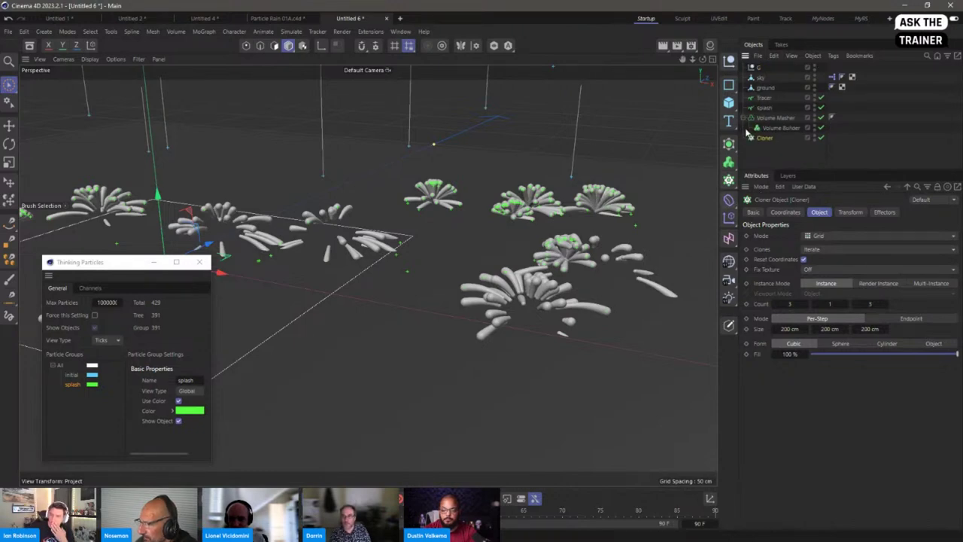
left_click(729, 102)
left_click(767, 157)
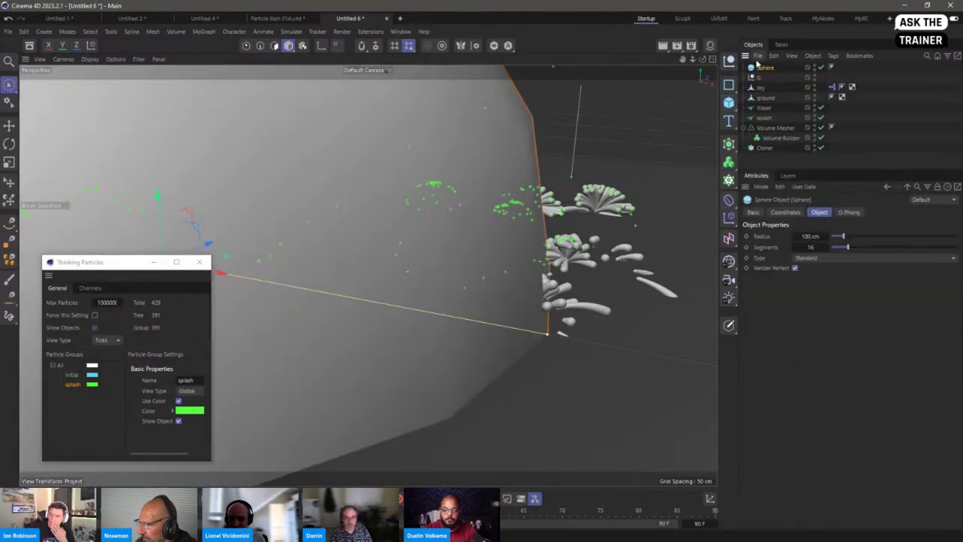
left_click_drag(758, 66, 772, 148)
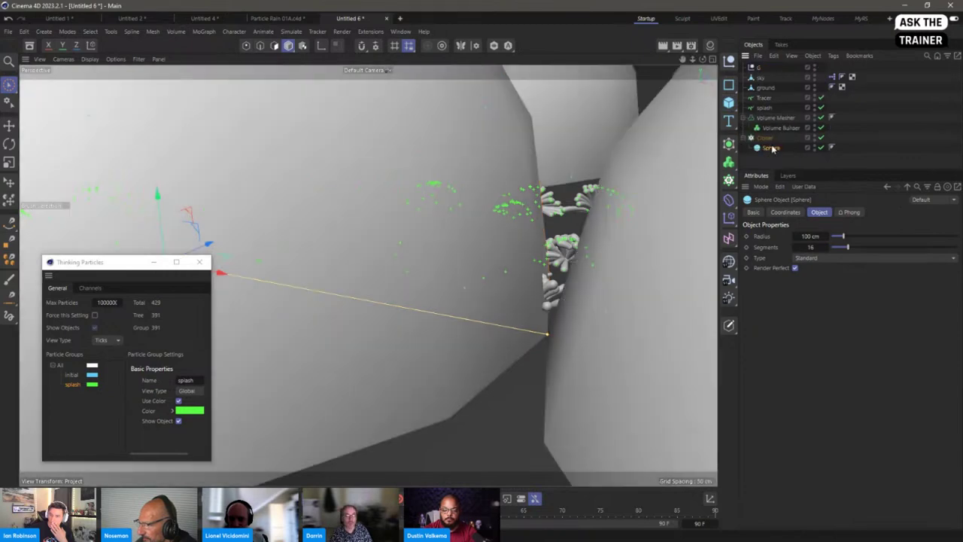
Set the Sphere's radius to 5 cm
left_click(816, 237)
type("5")
key("Return")
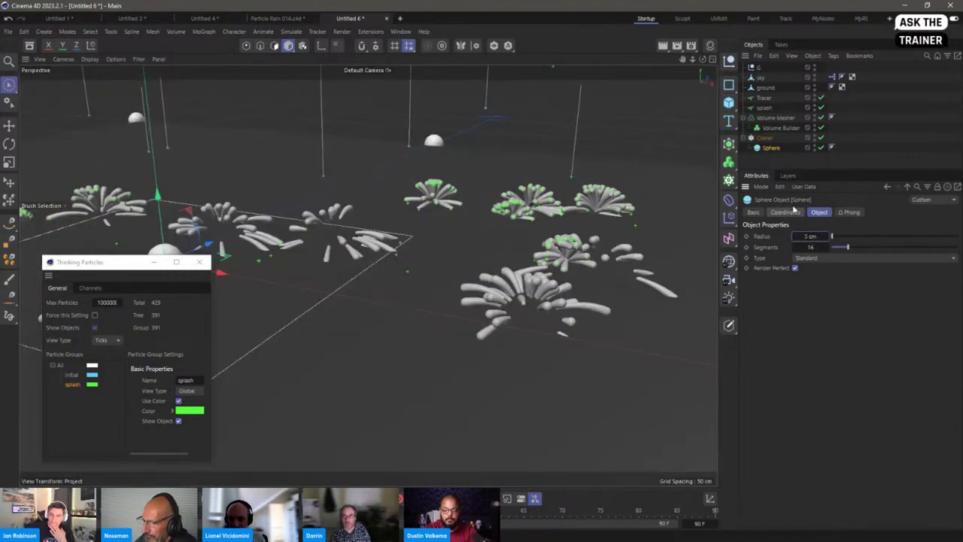
Set the Cloner to Object mode with the splash particle group as its object and Multi-Instance as the instance mode
left_click(764, 138)
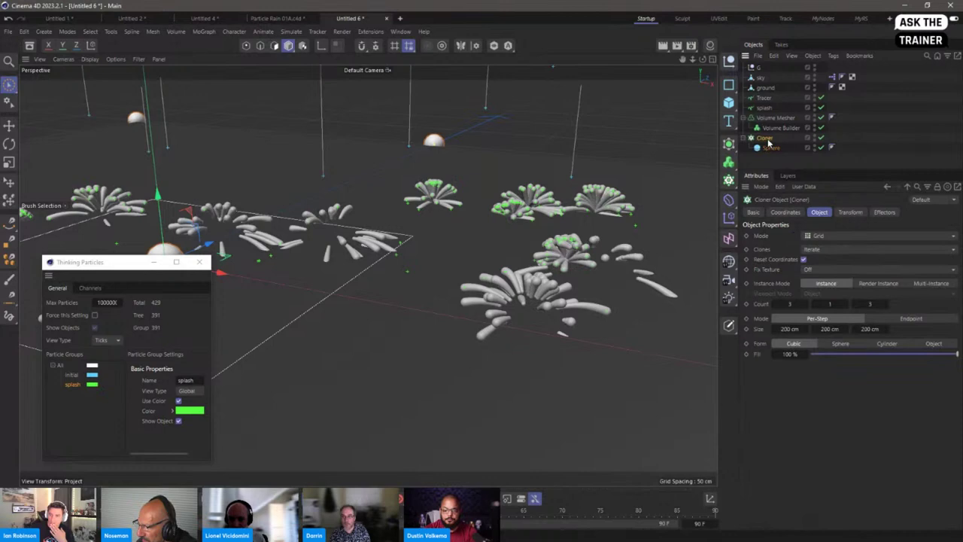
left_click(812, 238)
left_click(830, 272)
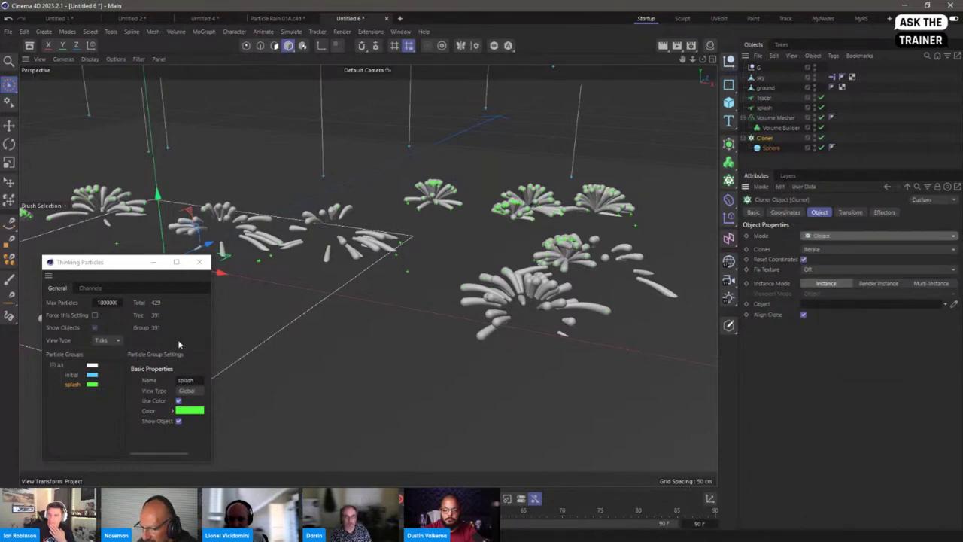
left_click(77, 387)
left_click_drag(818, 308, 817, 305)
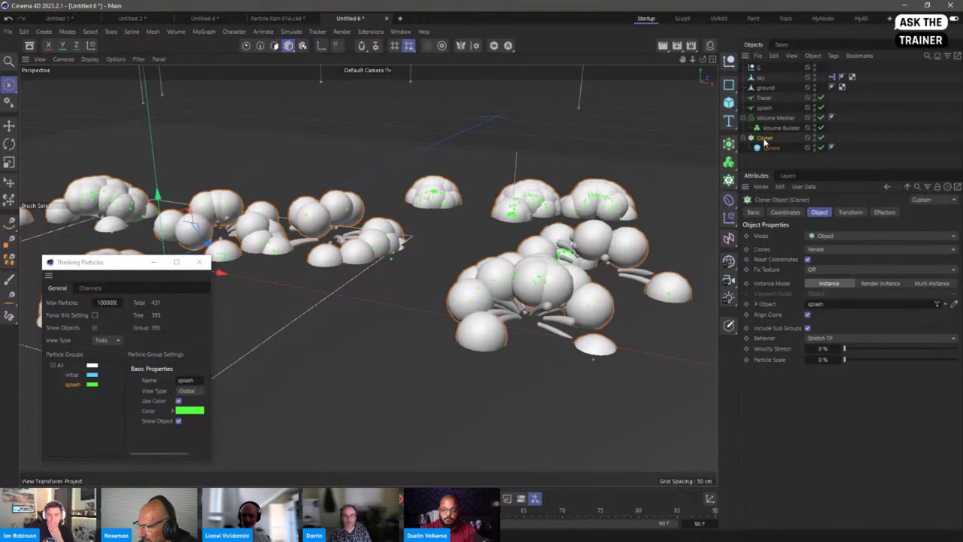
left_click(932, 284)
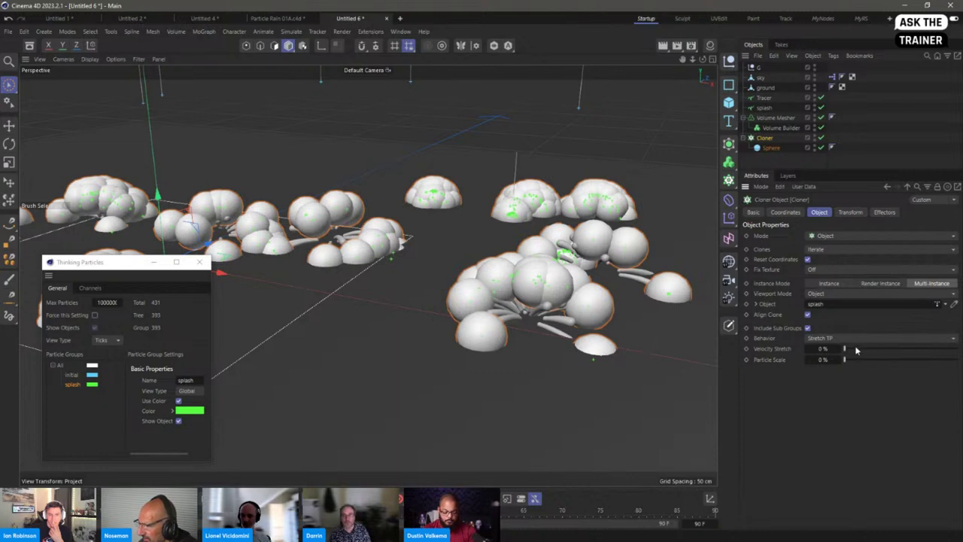
Try a Particle Scale of 71% on the Cloner and return it to 0%
left_click_drag(855, 350, 924, 360)
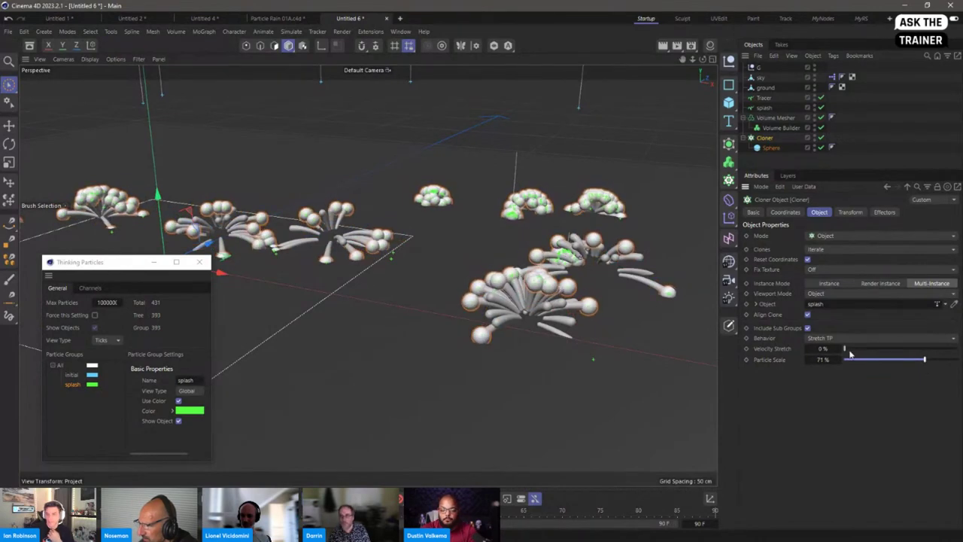
mouse_move(849, 349)
left_mouse_down()
mouse_move(937, 350)
mouse_move(843, 351)
left_mouse_up()
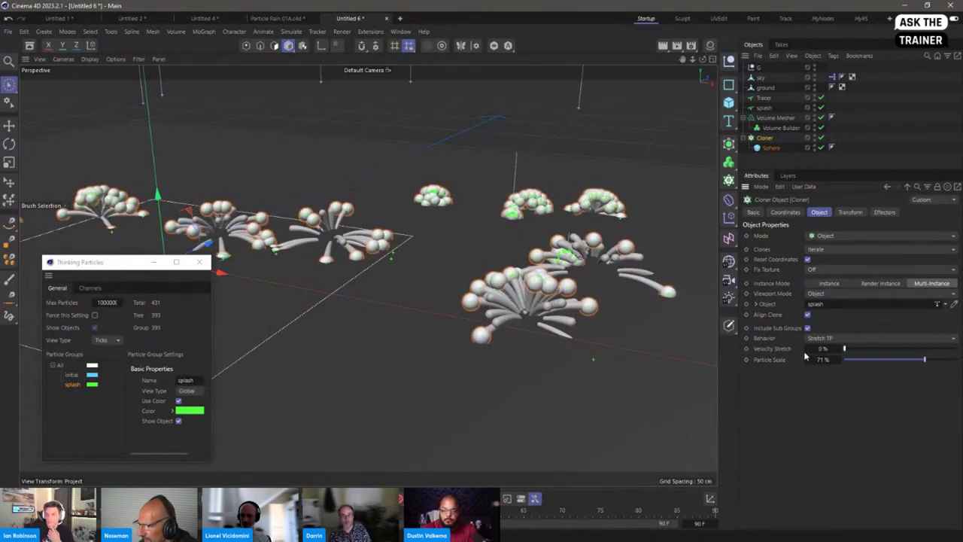
left_click_drag(897, 365, 848, 366)
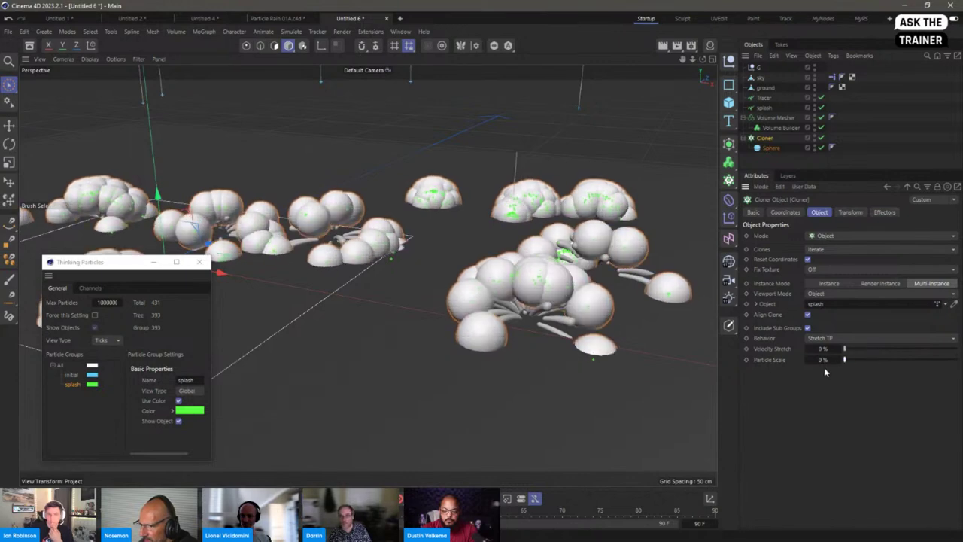
Delete the Sphere inside the Cloner and put a new Cube in its place
left_click(771, 149)
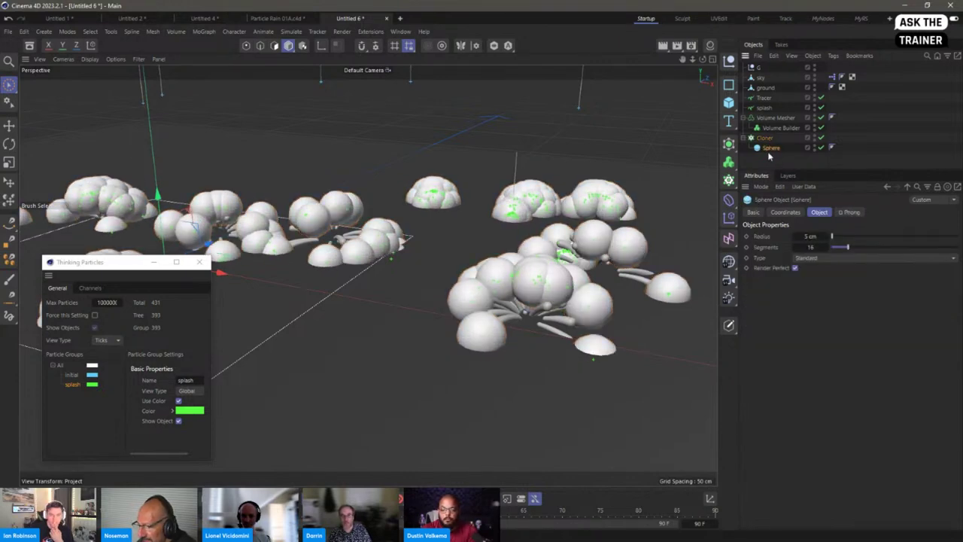
key("Delete")
left_click(728, 102)
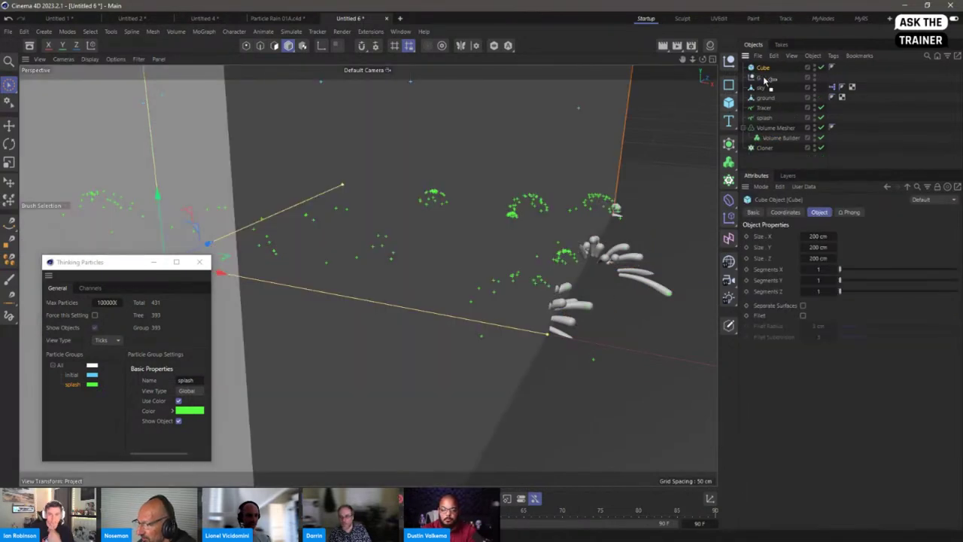
left_click_drag(765, 80, 764, 148)
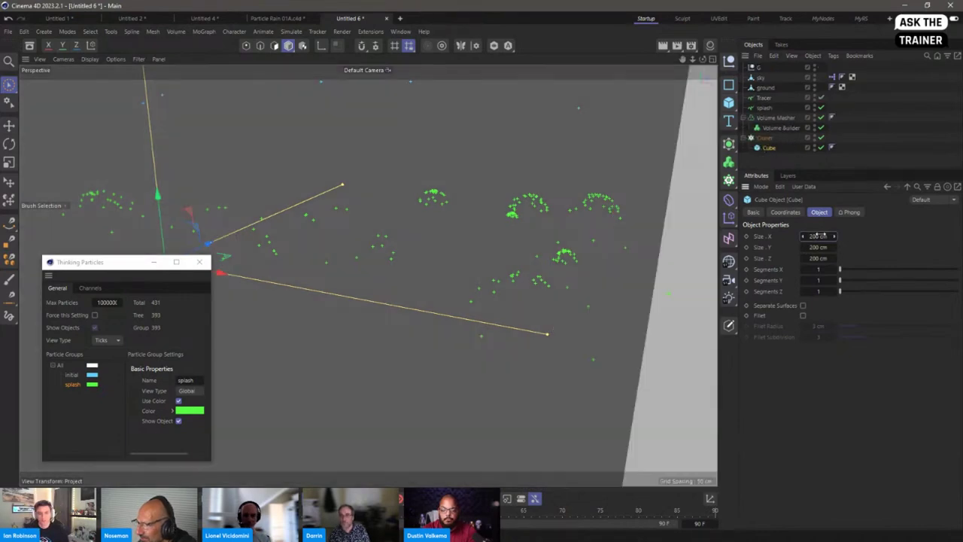
Set the Cube's size to 1 cm on X, Y and Z
type("1")
key("Tab")
type("1")
key("Tab")
type("1")
key("Return")
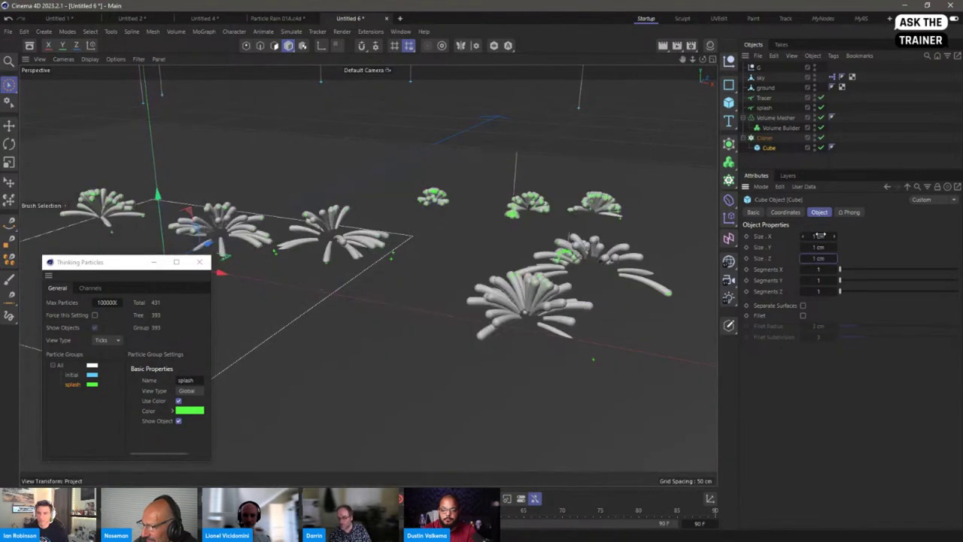
Enlarge the Cube to 20 cm on X, Y and Z to check the clones on the splash particles
left_click(820, 236)
type("20")
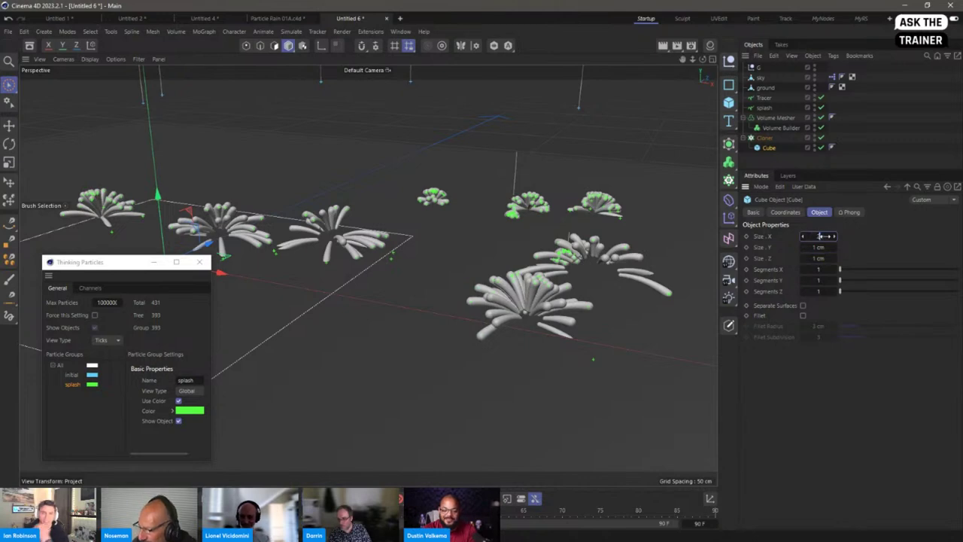
key("Tab")
type("20")
key("Tab")
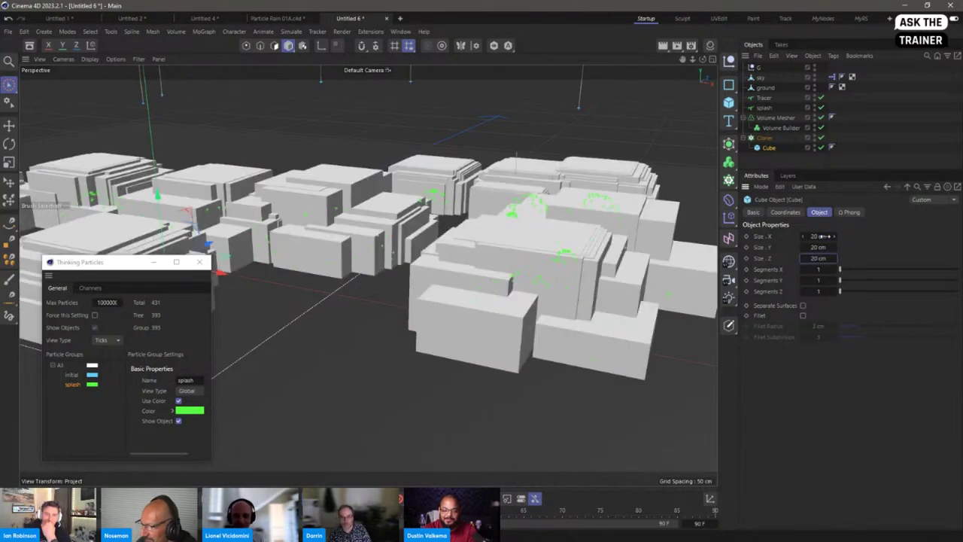
key("Return")
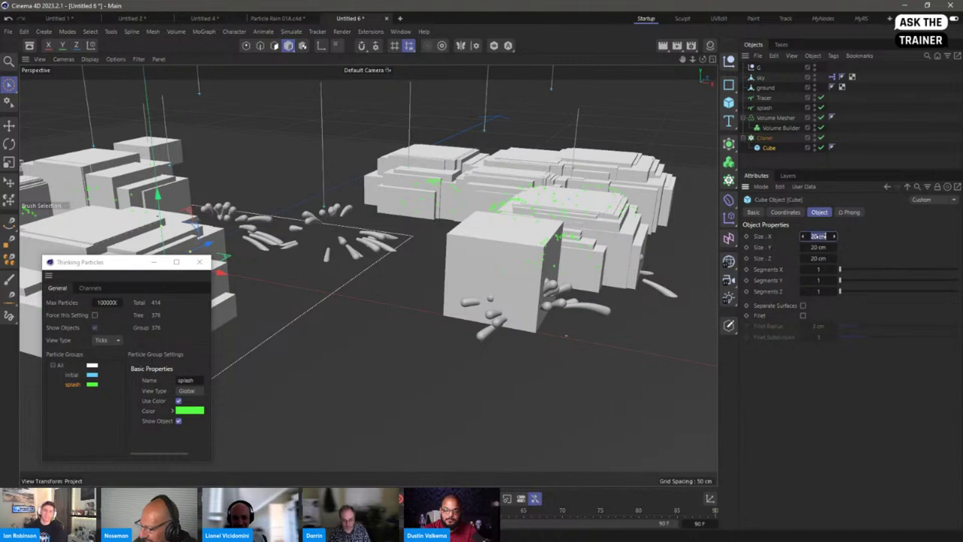
left_click_drag(821, 236, 819, 236)
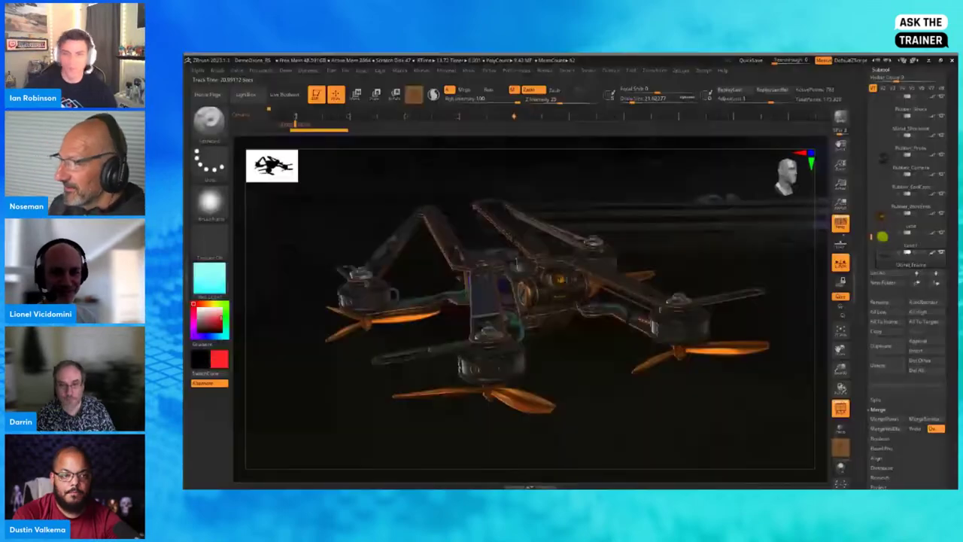
Switch to ZBrush and open the DemoHeadFemale project from LightBox without saving the drone project
left_click_drag(682, 206, 675, 263)
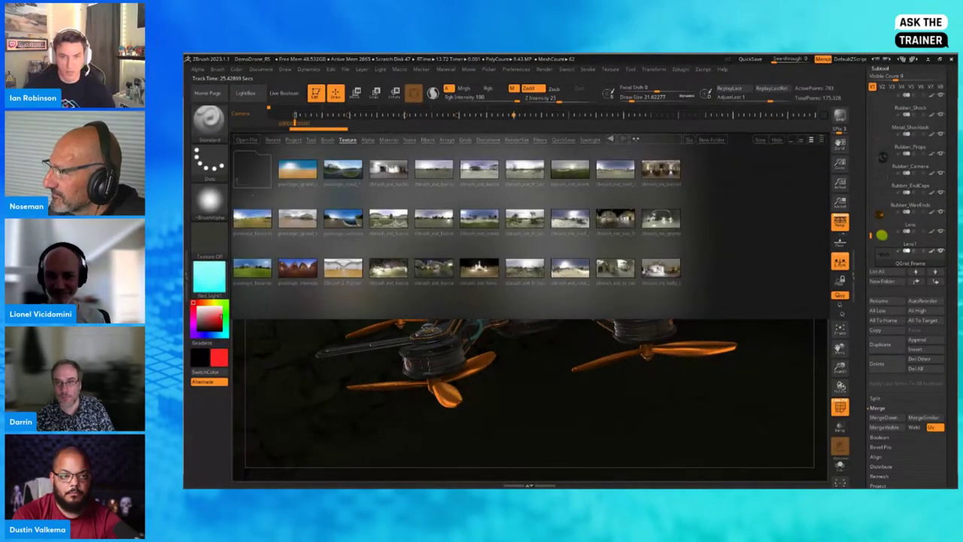
left_click(292, 140)
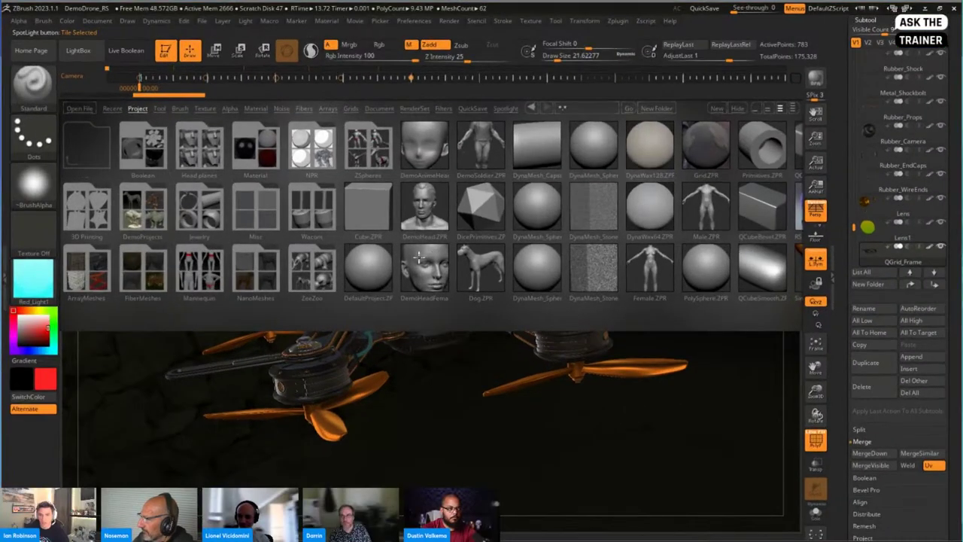
double_click(419, 259)
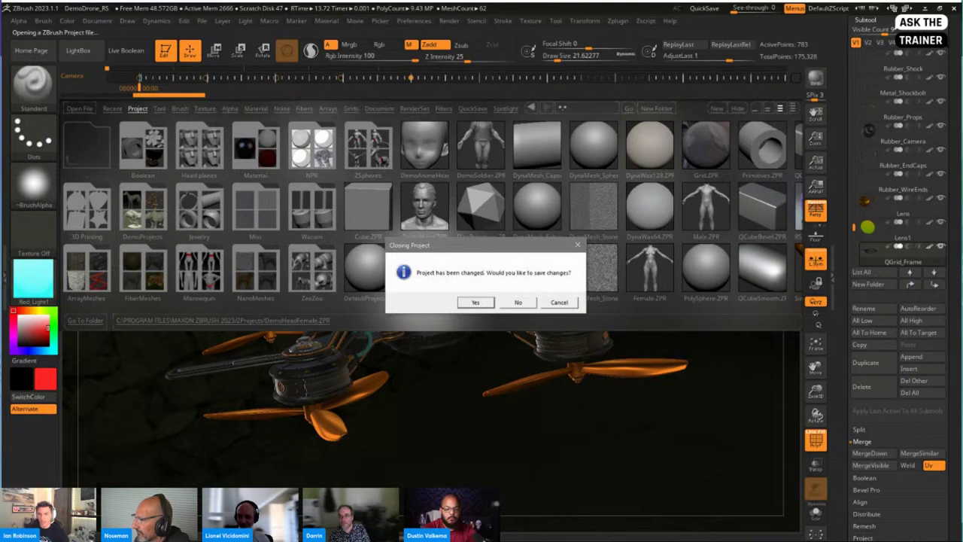
left_click(516, 302)
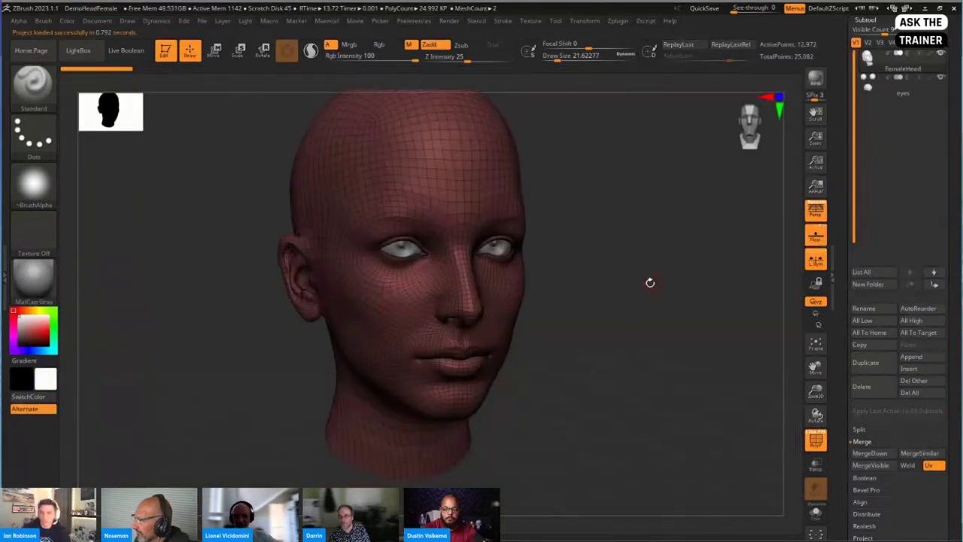
Get a close view of the side of the head with its wireframe shown and choose the ZModeler brush
mouse_move(650, 282)
left_mouse_down()
mouse_move(634, 275)
mouse_move(651, 262)
mouse_move(655, 293)
mouse_move(632, 254)
mouse_move(667, 286)
mouse_move(640, 279)
mouse_move(688, 279)
mouse_move(683, 248)
mouse_move(667, 275)
left_mouse_up()
key("shift+f")
key("shift+f")
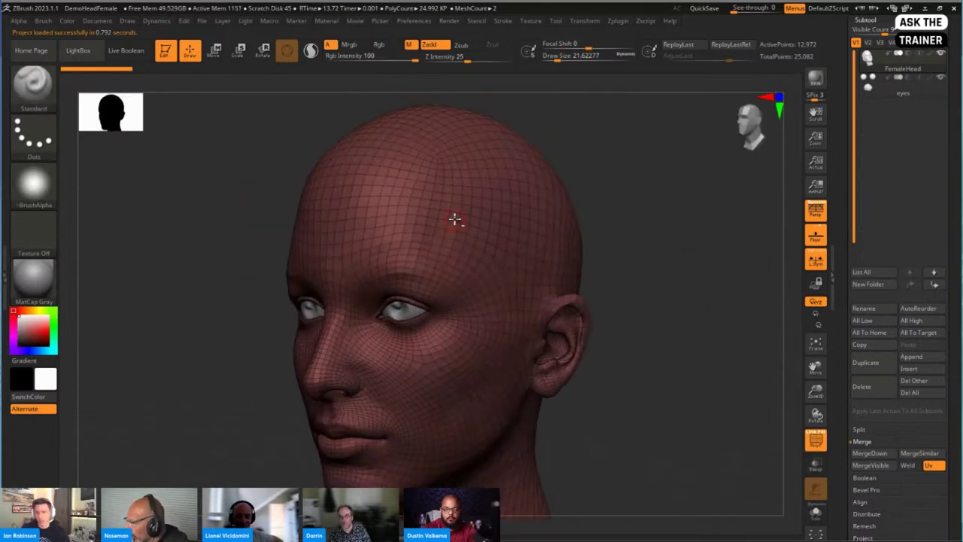
scroll(489, 244, "up", 3)
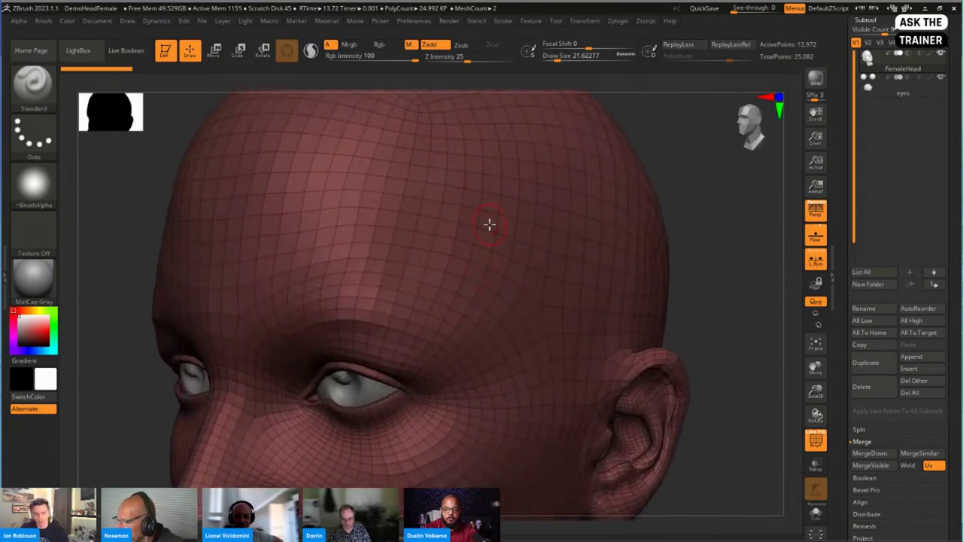
key("b")
key("z")
key("m")
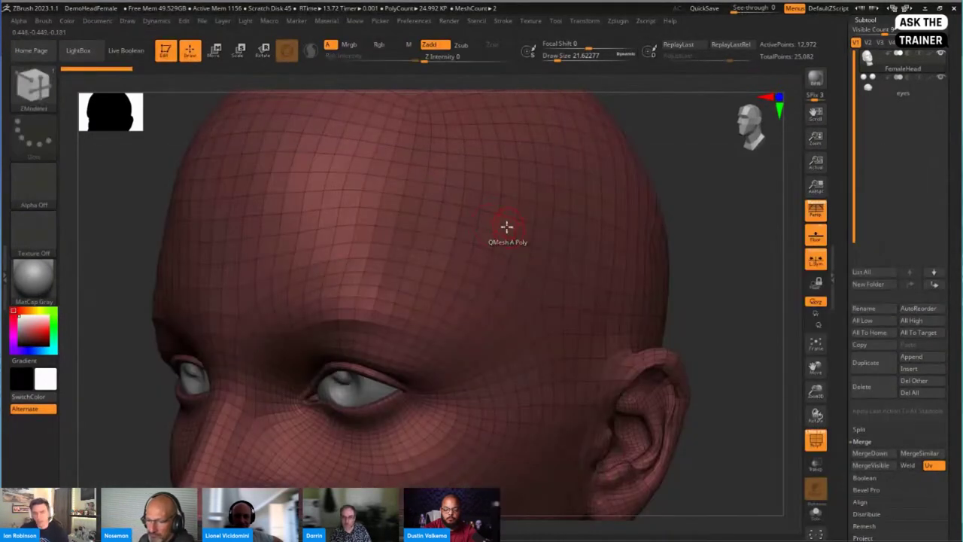
Mark four separate polygons on the side of the forehead and scalp with ZModeler and view them from the front
left_click(486, 221)
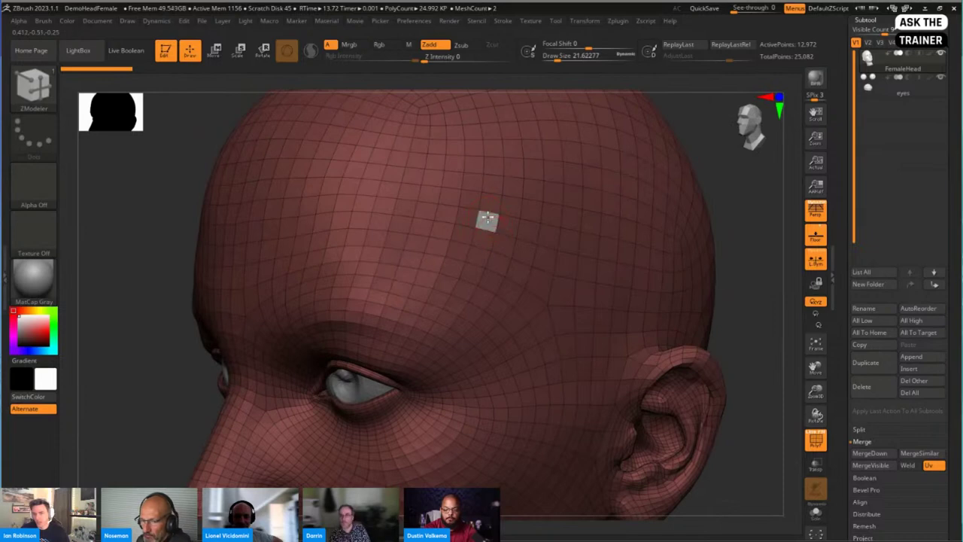
left_click(573, 194)
left_click(456, 163)
left_click(606, 136)
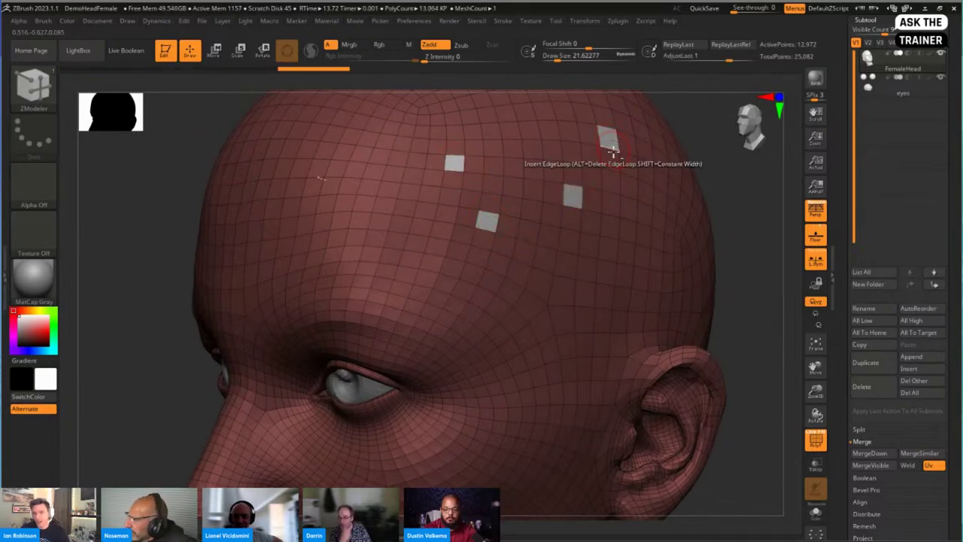
right_click_drag(608, 137, 379, 230)
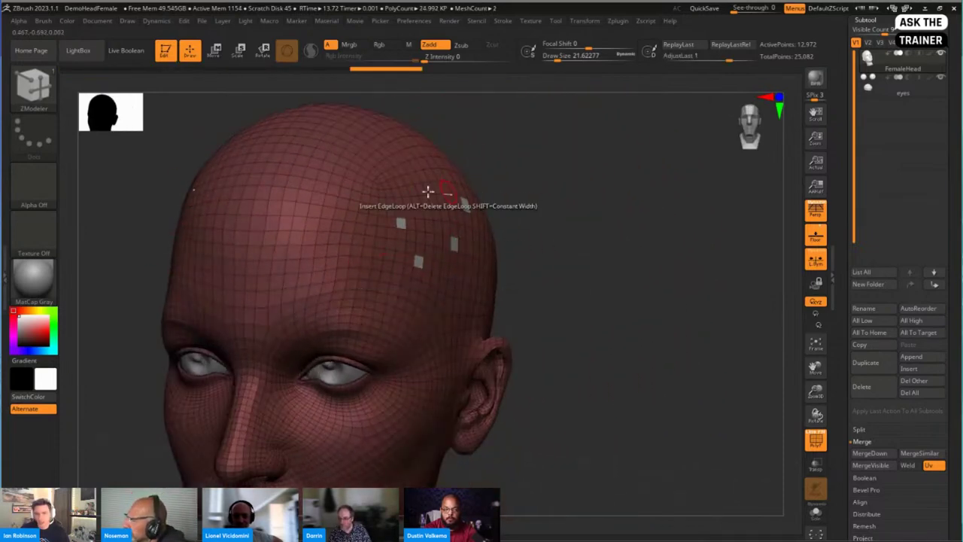
right_click_drag(428, 191, 462, 246)
right_click_drag(580, 271, 720, 241)
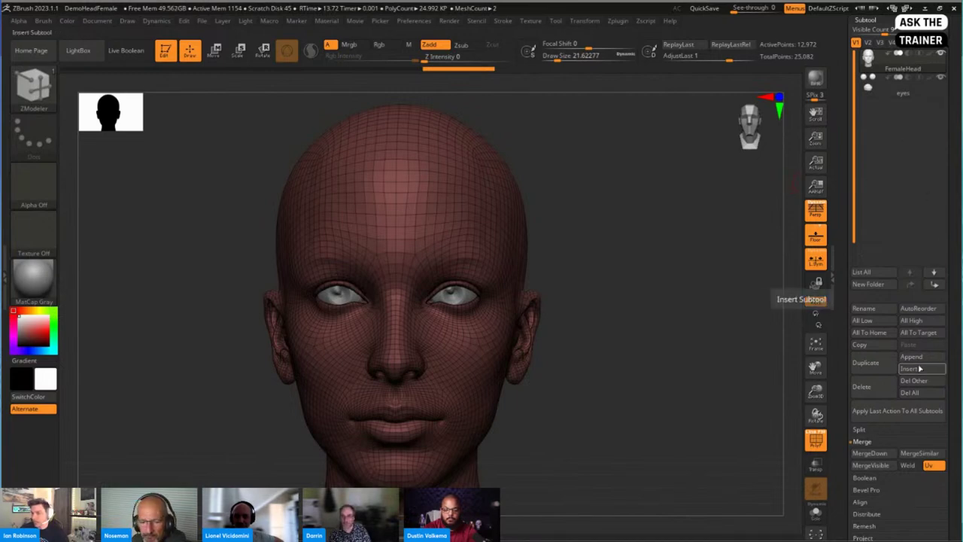
Turn on Solo for the head and insert a Sphere3D as a new subtool
left_click(816, 512)
left_click(928, 373)
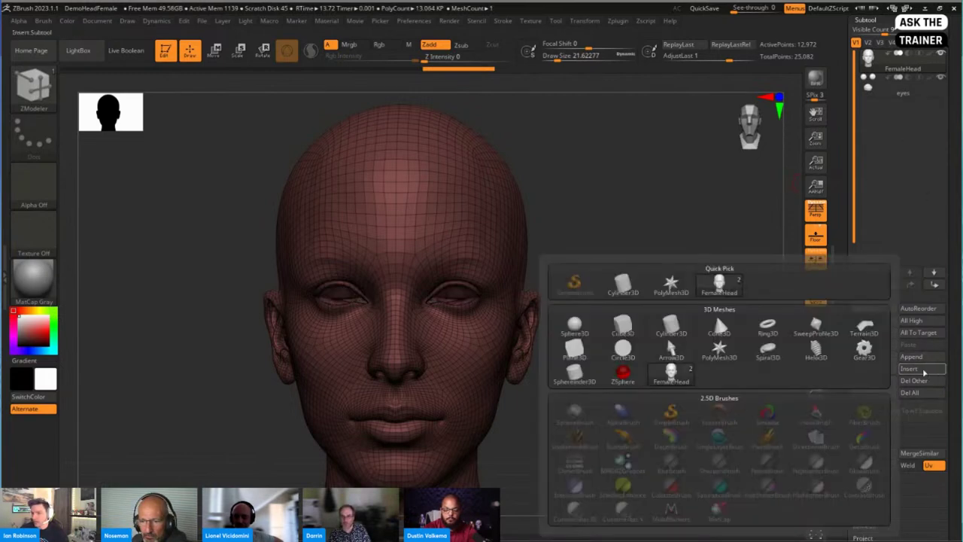
mouse_move(735, 355)
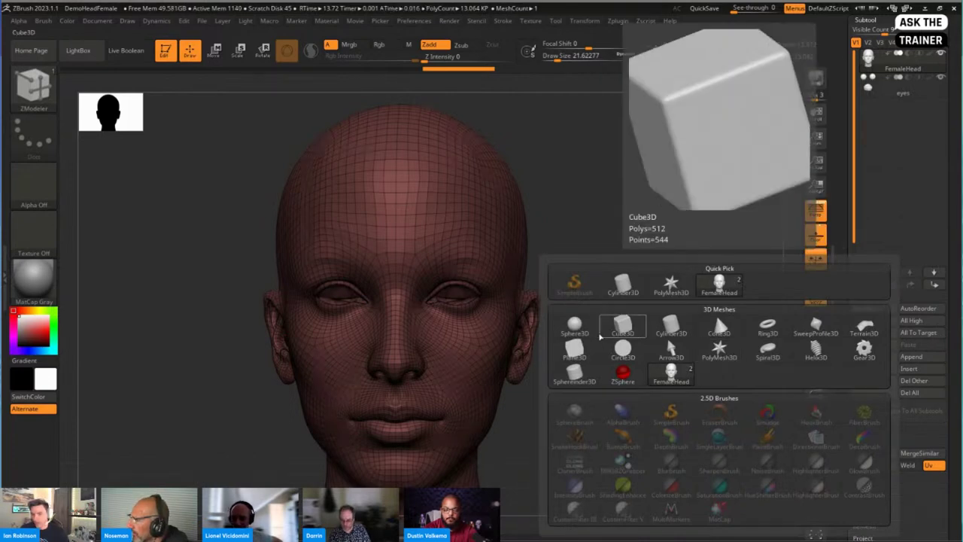
left_click(573, 325)
Narrow the inserted sphere along the X axis to a scale of about 0.416, making a tall ellipsoid
key("f")
key("w")
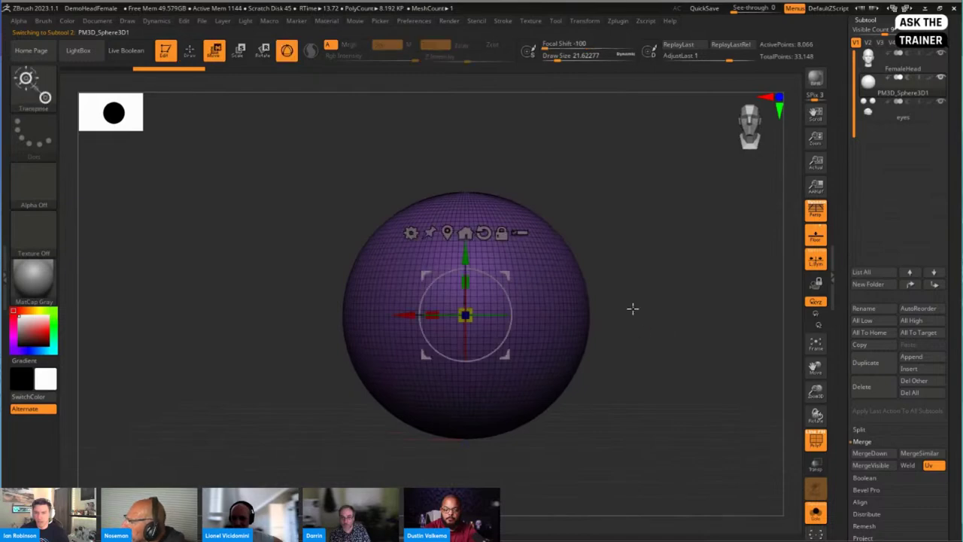
left_click_drag(499, 313, 634, 269)
key("f")
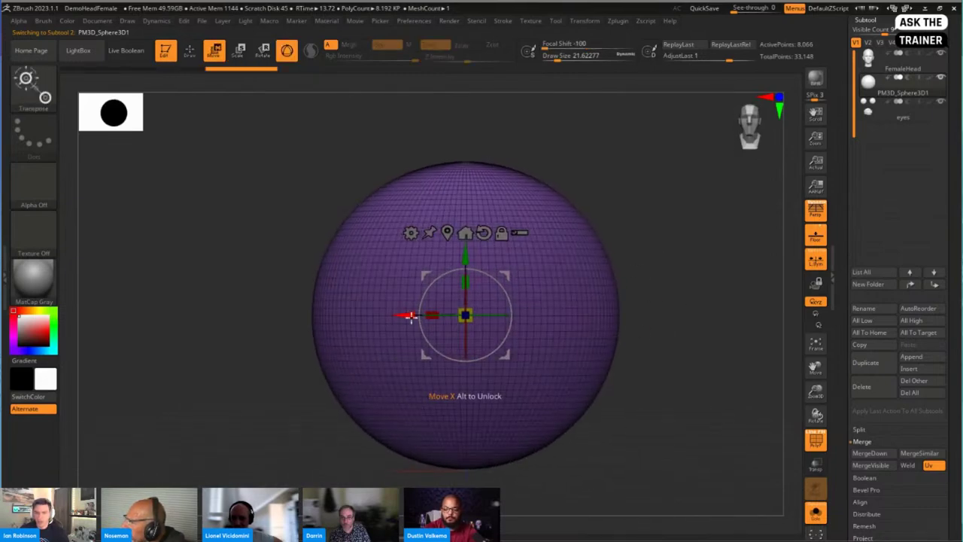
left_click_drag(477, 308, 510, 313)
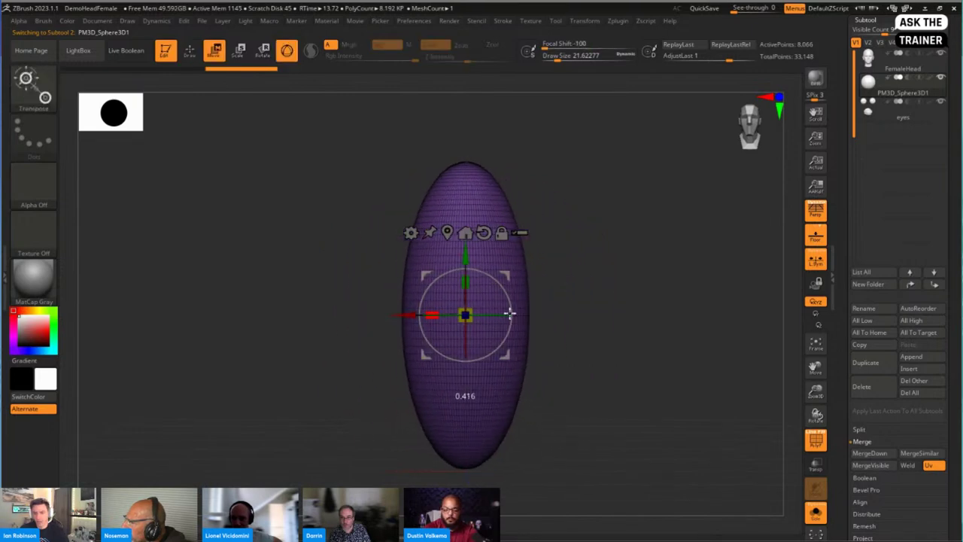
Flatten the ellipsoid in depth and set up a Bend Curve deformer along its height
left_click(411, 233)
left_click(515, 267)
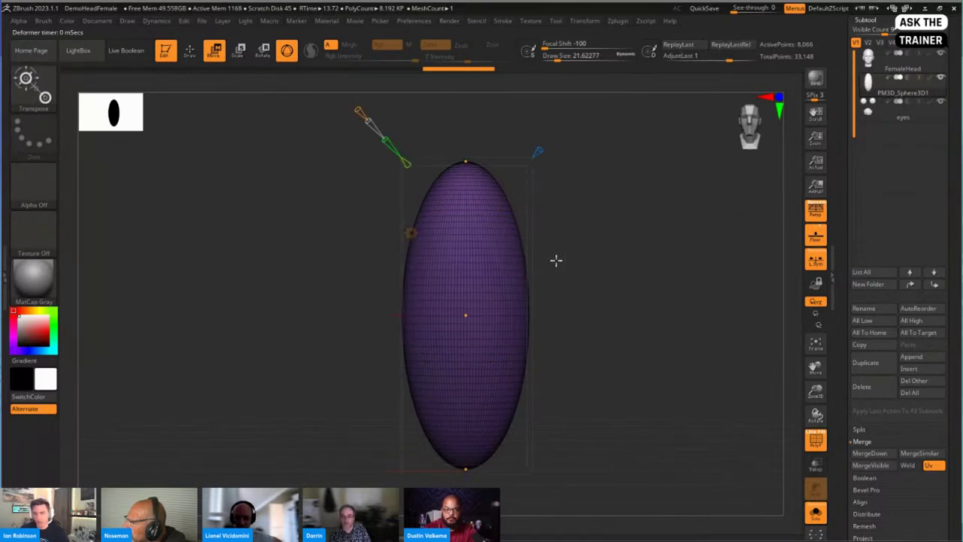
key("ctrl+z")
left_click(411, 232)
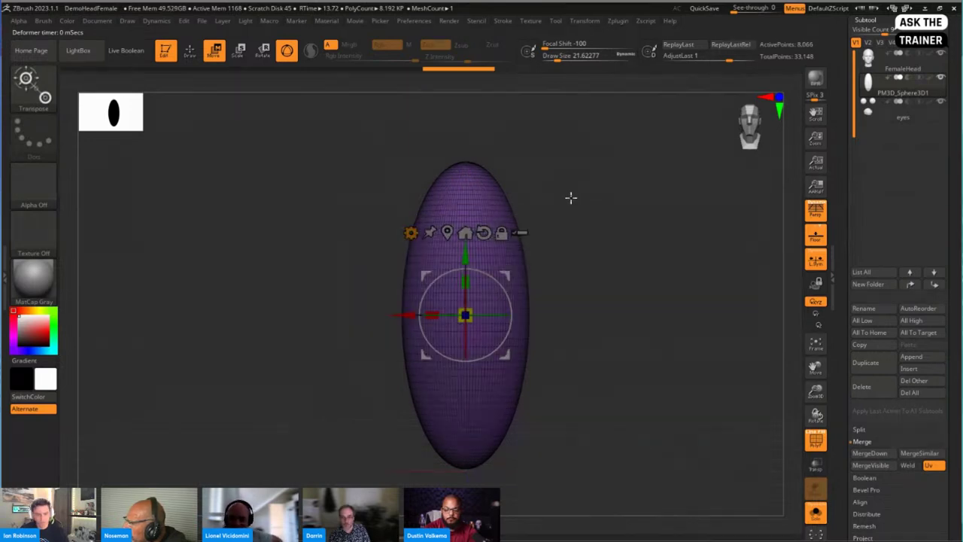
left_click_drag(598, 222, 546, 255)
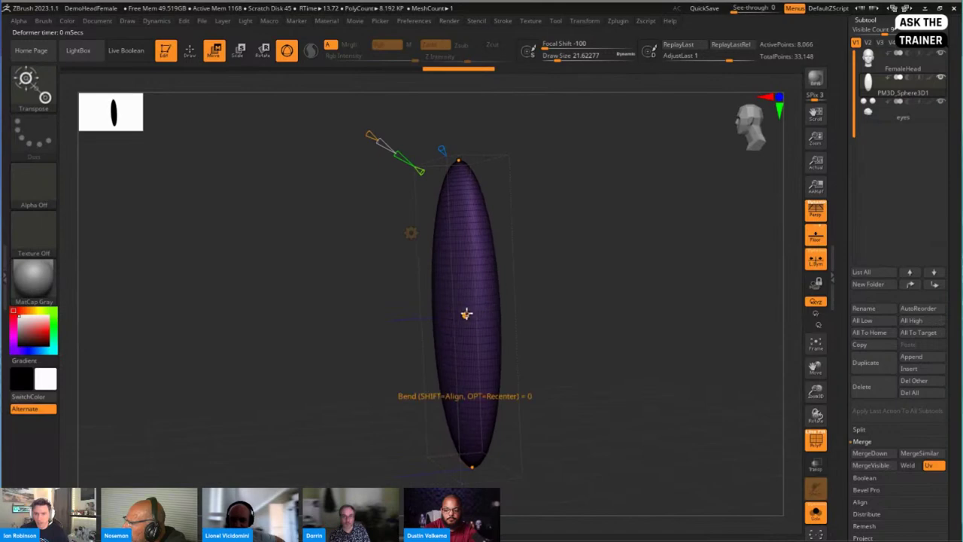
Bend the flattened ellipsoid into a curved petal by moving the Bend Curve's middle and upper control points
left_click_drag(467, 314, 537, 303)
left_click_drag(466, 155, 442, 153)
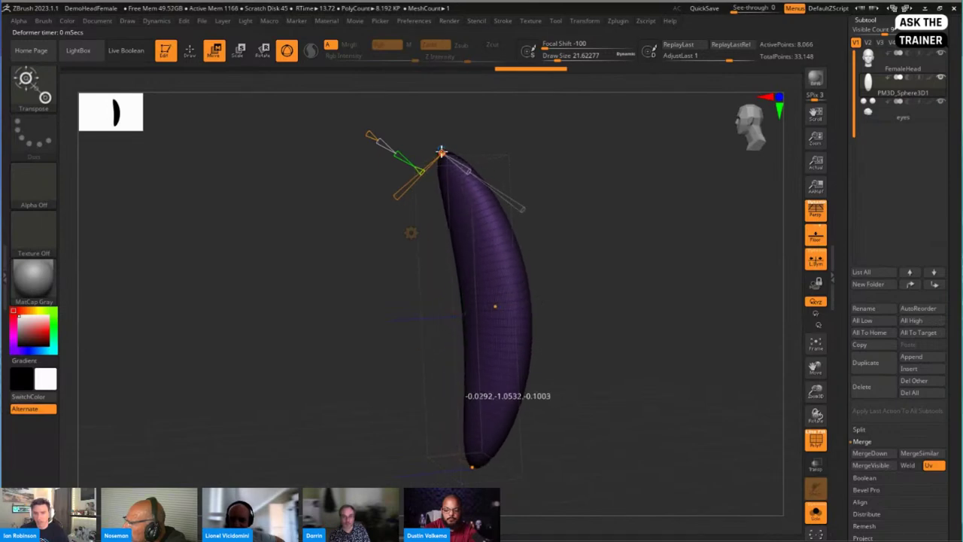
left_click_drag(594, 214, 548, 178)
left_click_drag(460, 148, 471, 133)
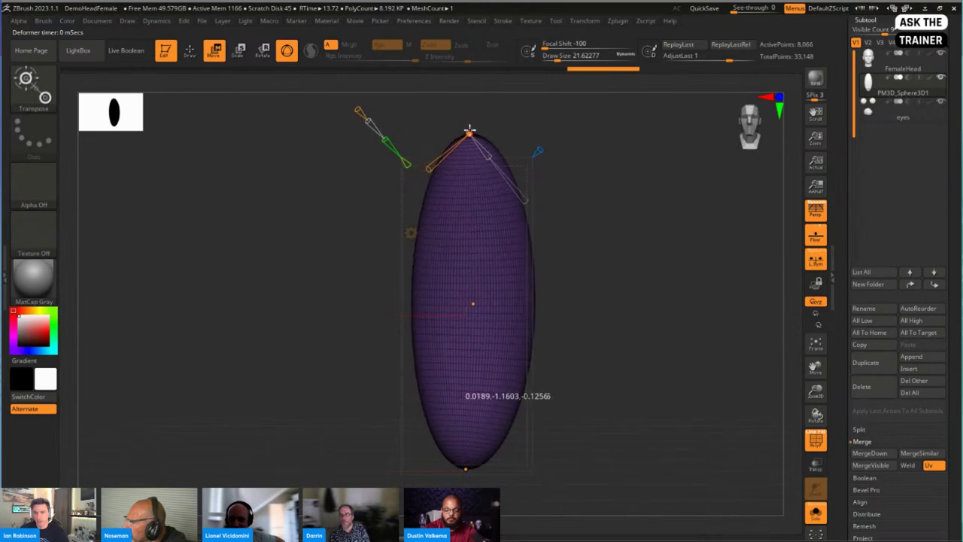
left_click(475, 300)
left_click_drag(593, 237, 456, 288)
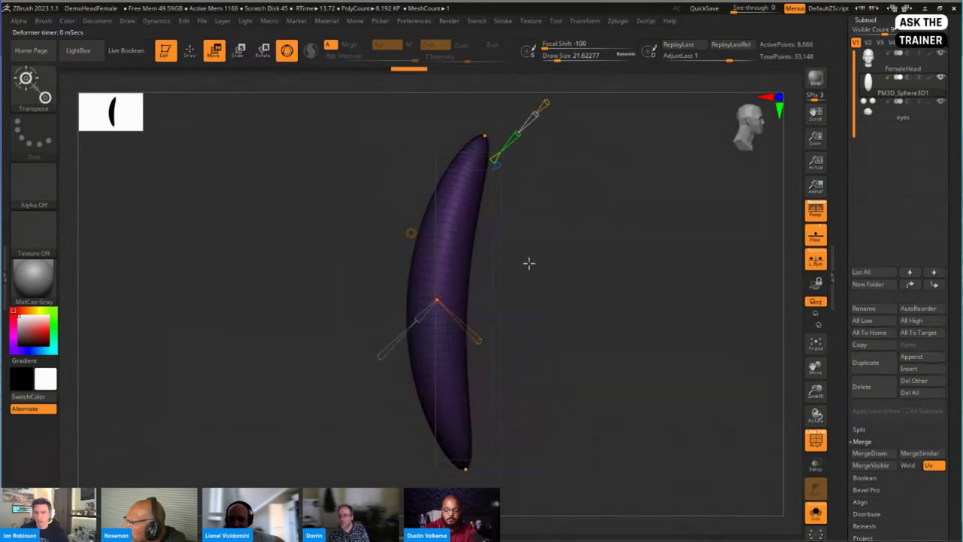
key("y")
left_click_drag(497, 324, 444, 309)
key("q")
left_click_drag(655, 331, 604, 311)
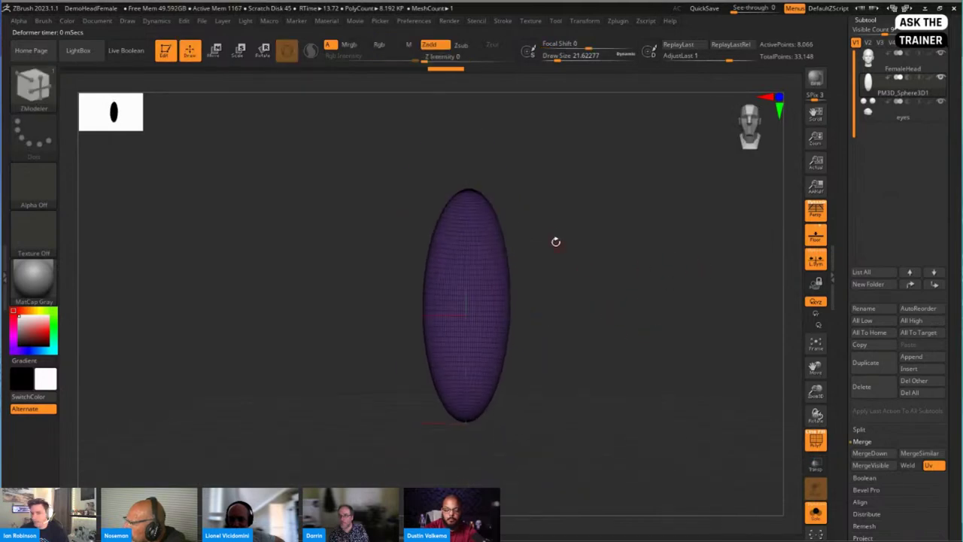
Open the ArrayMesh settings for the petal and hide the floor grid
scroll(953, 135, "up", 1)
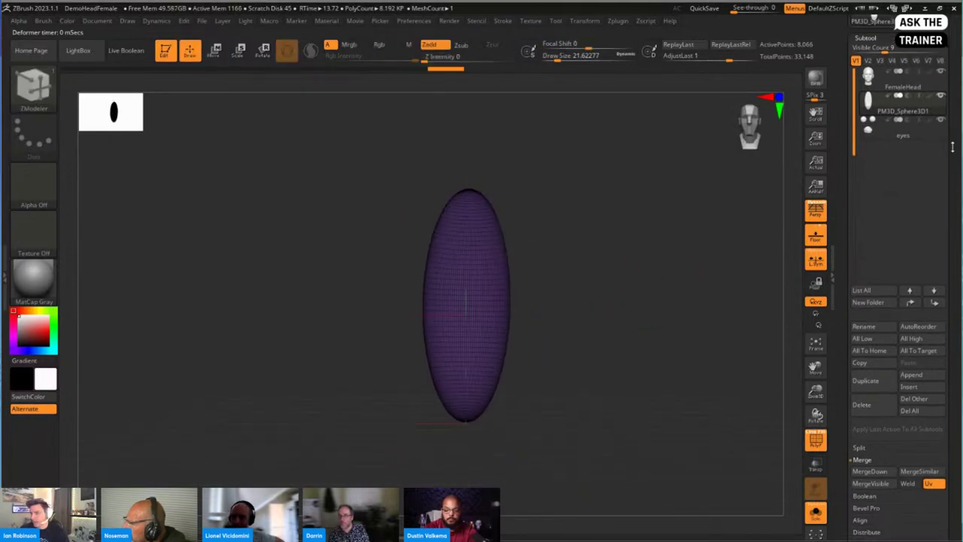
left_click(867, 36)
left_click(870, 44)
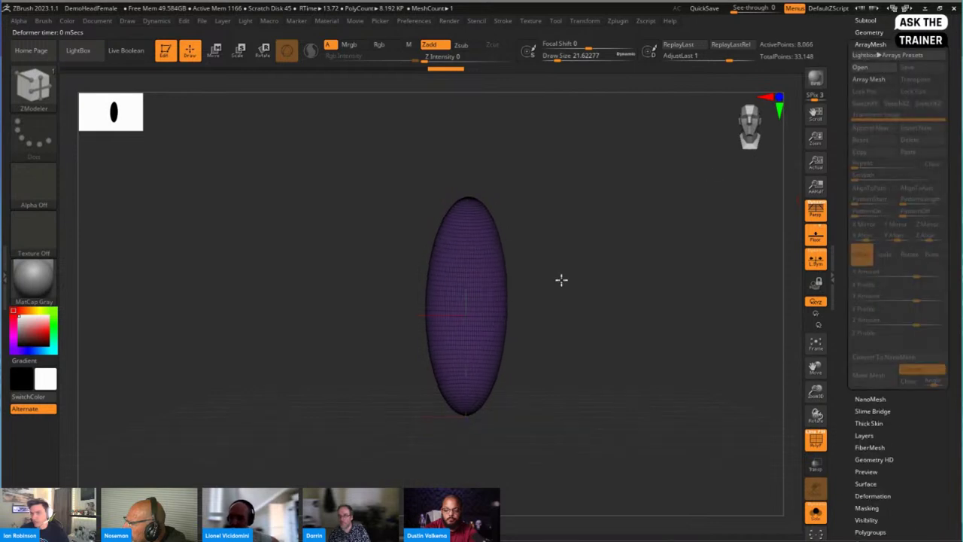
mouse_move(559, 279)
left_mouse_down("alt")
mouse_move(530, 248)
mouse_move(550, 286)
left_mouse_up("alt")
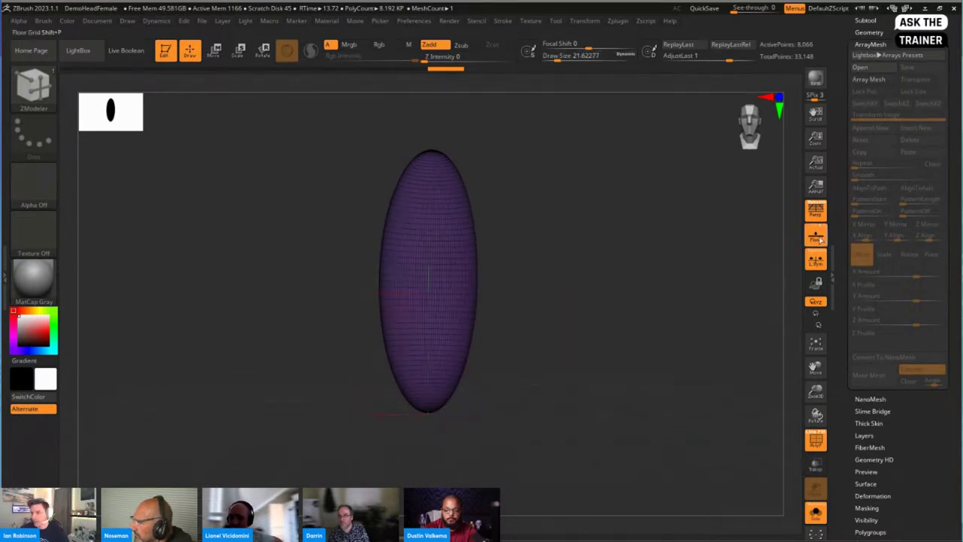
left_click(816, 236)
key("shift+f")
key("shift+f")
mouse_move(593, 309)
left_mouse_down()
mouse_move(557, 316)
mouse_move(584, 313)
left_mouse_up()
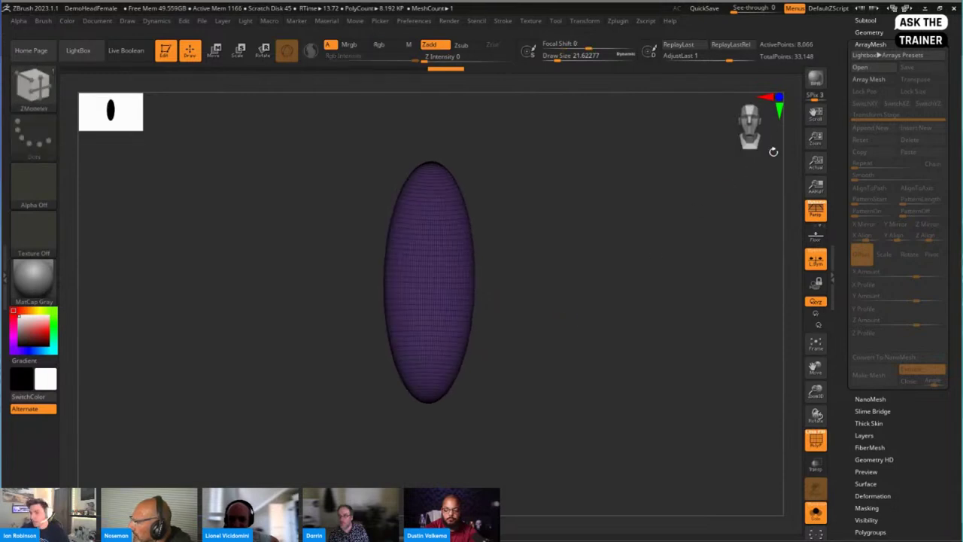
Accept the Bend Curve deformation on the petal
key("w")
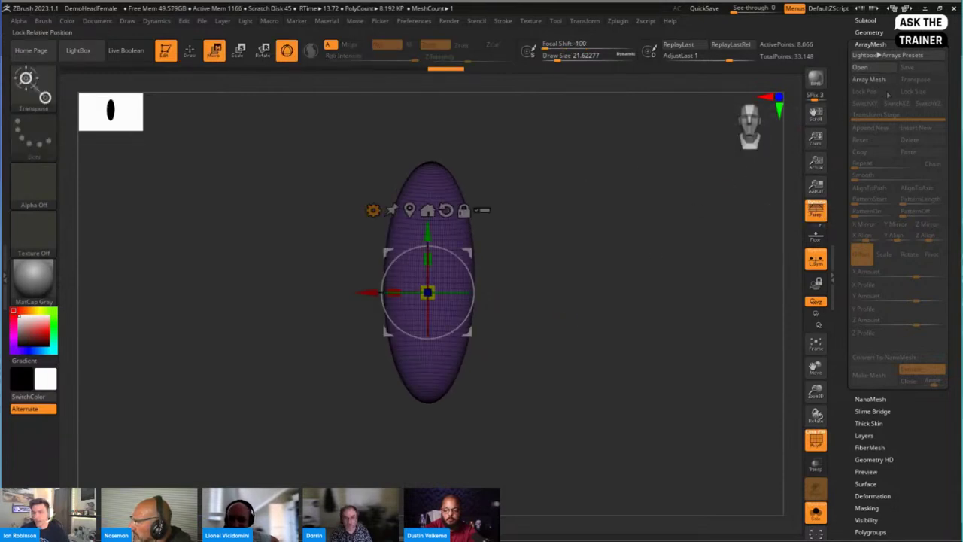
left_click(373, 210)
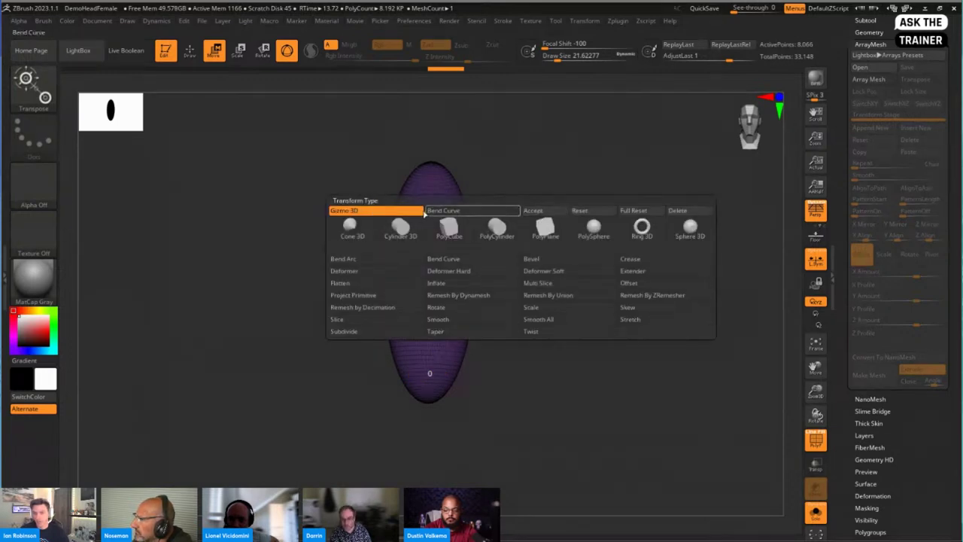
left_click(529, 213)
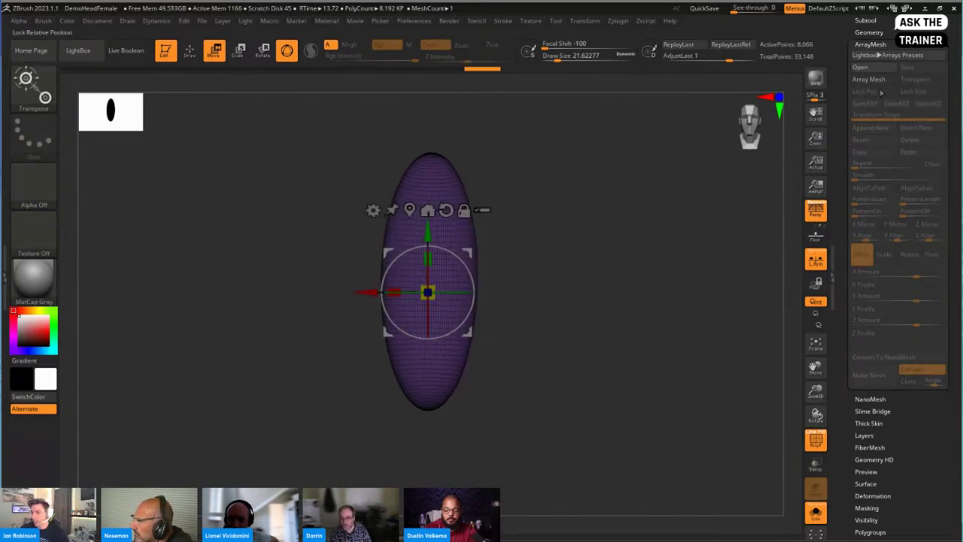
Turn on Array Mesh for the petal with a Repeat of 5 and enable the array's Transpose option
left_click(874, 81)
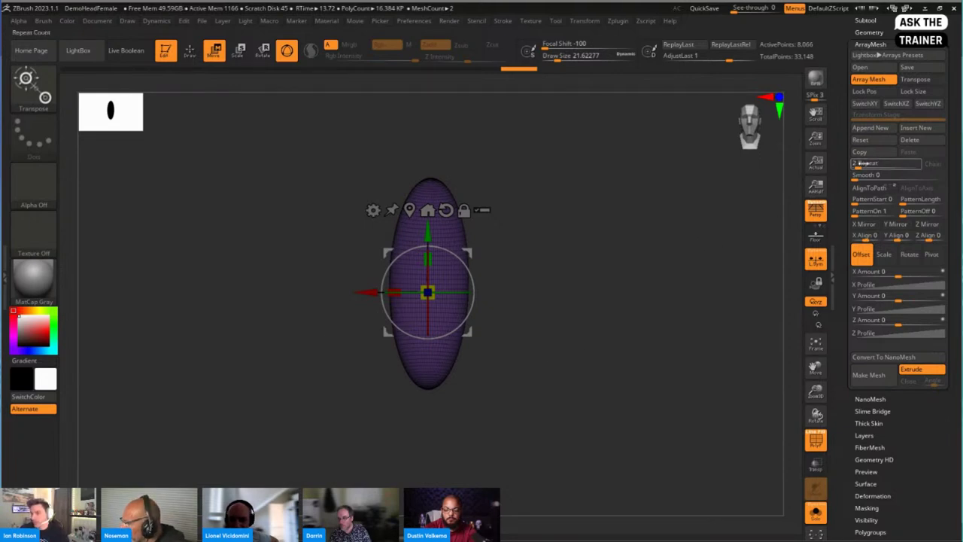
left_click_drag(857, 164, 853, 165)
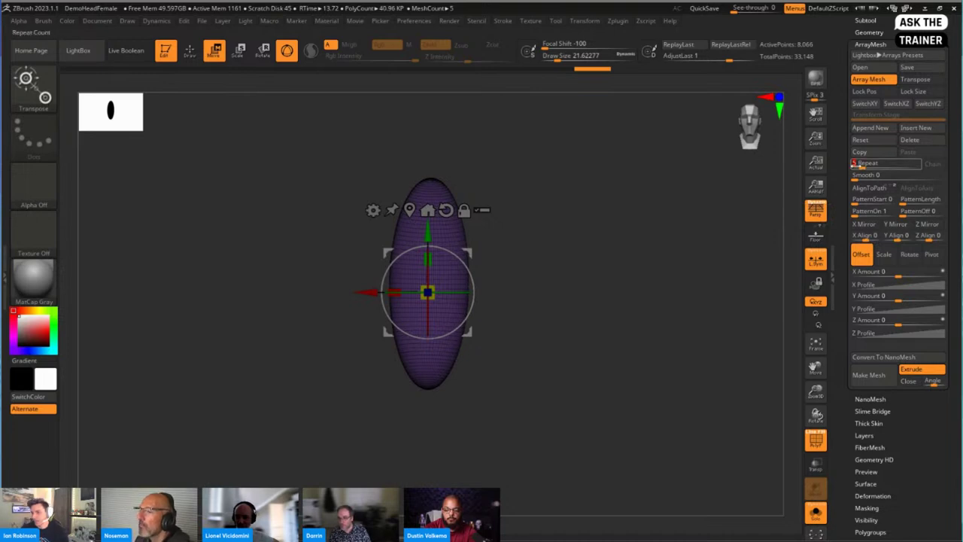
left_click(916, 80)
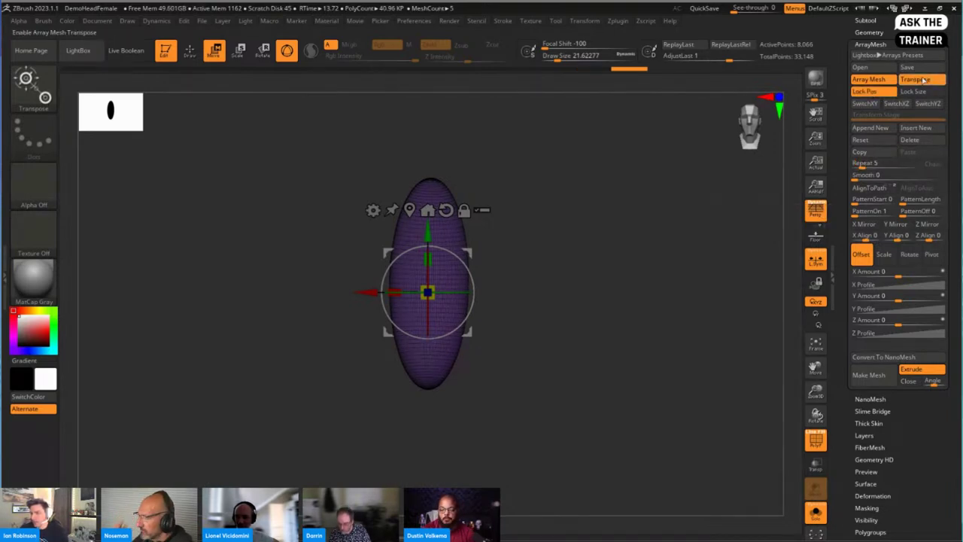
Set the array's Rotate Z Amount to 360
left_click(901, 260)
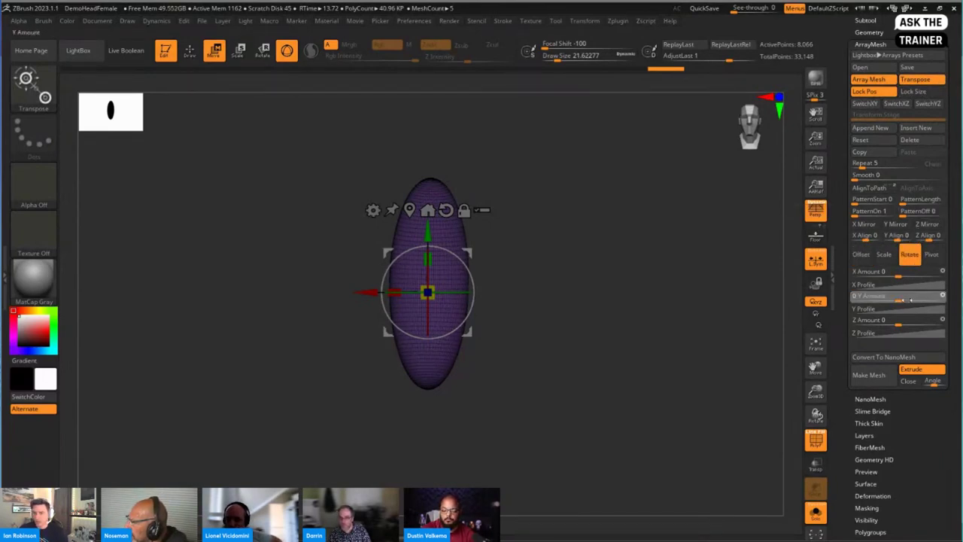
left_click_drag(899, 298, 916, 323)
type("36")
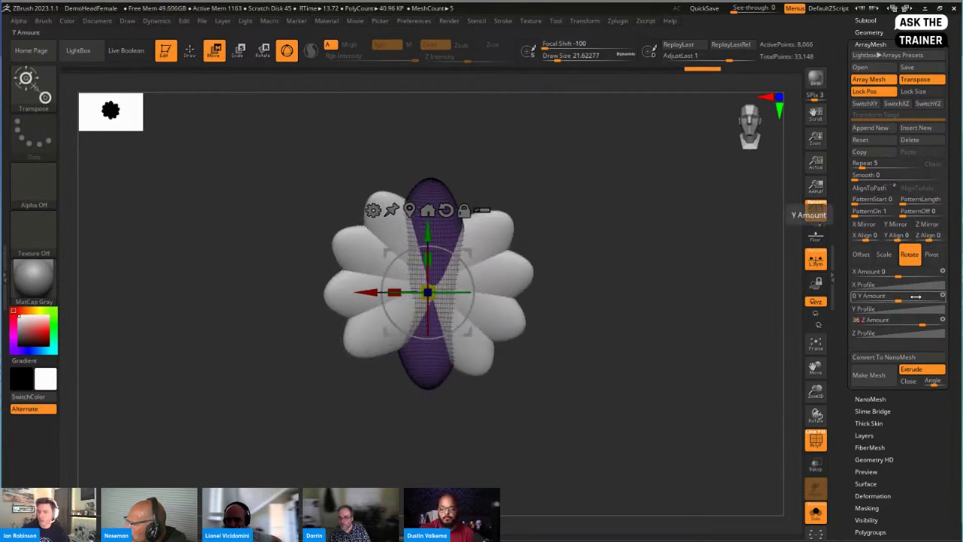
type("0")
key("Return")
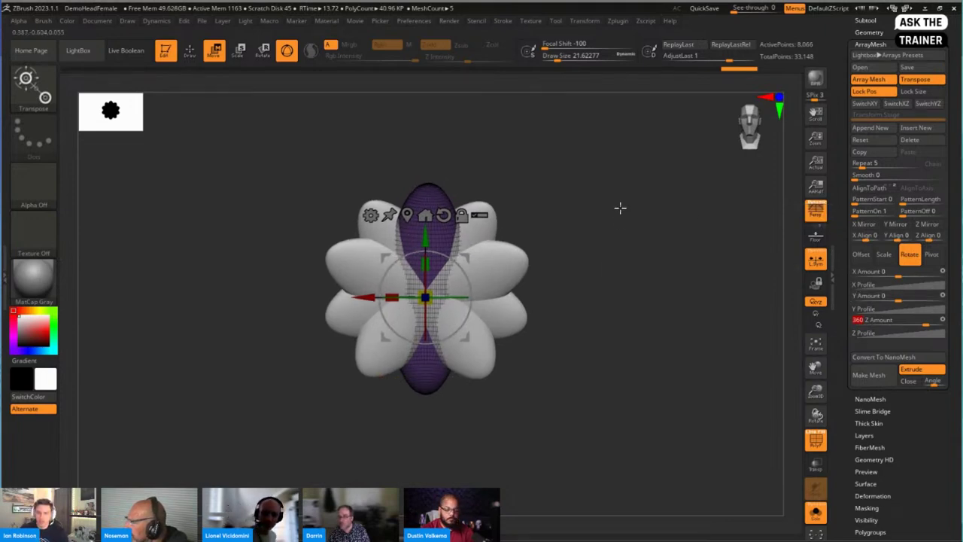
Move the petal array outward with the gizmo so the five petals meet at their tips, and check the flower's shape
left_click_drag(424, 239, 394, 175)
left_click_drag(537, 193, 475, 209)
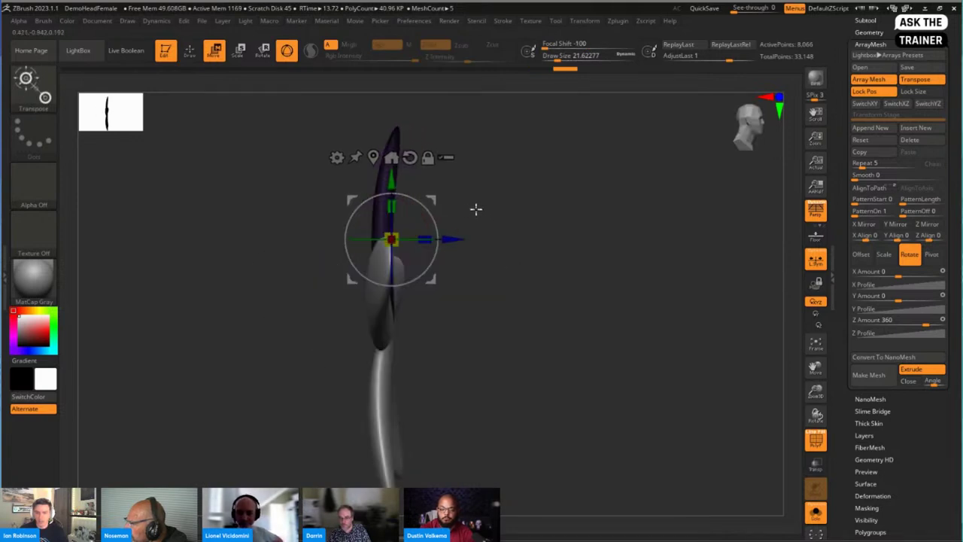
left_click_drag(413, 200, 451, 203)
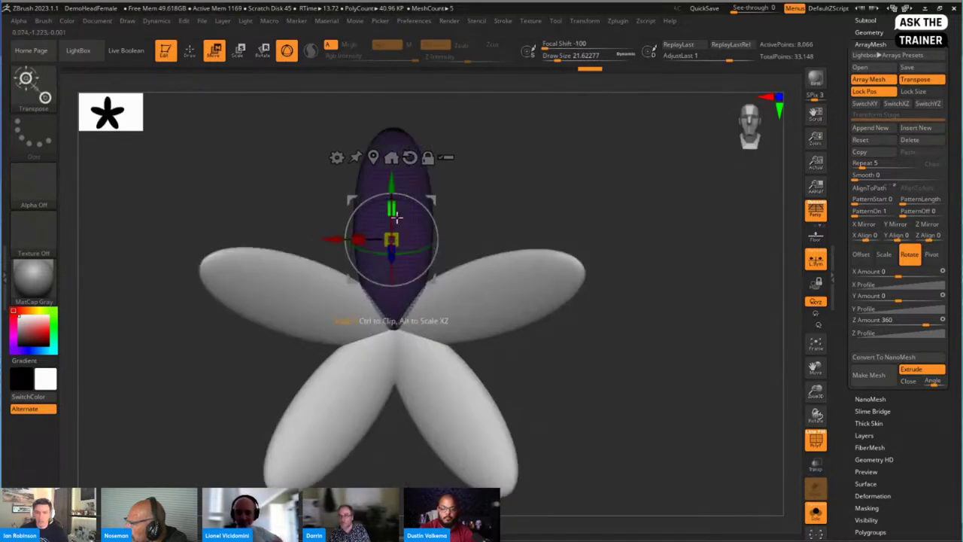
key("q")
mouse_move(533, 208)
left_mouse_down()
mouse_move(445, 224)
mouse_move(515, 214)
left_mouse_up()
left_click_drag(490, 263, 616, 252)
left_click_drag(617, 354, 634, 368)
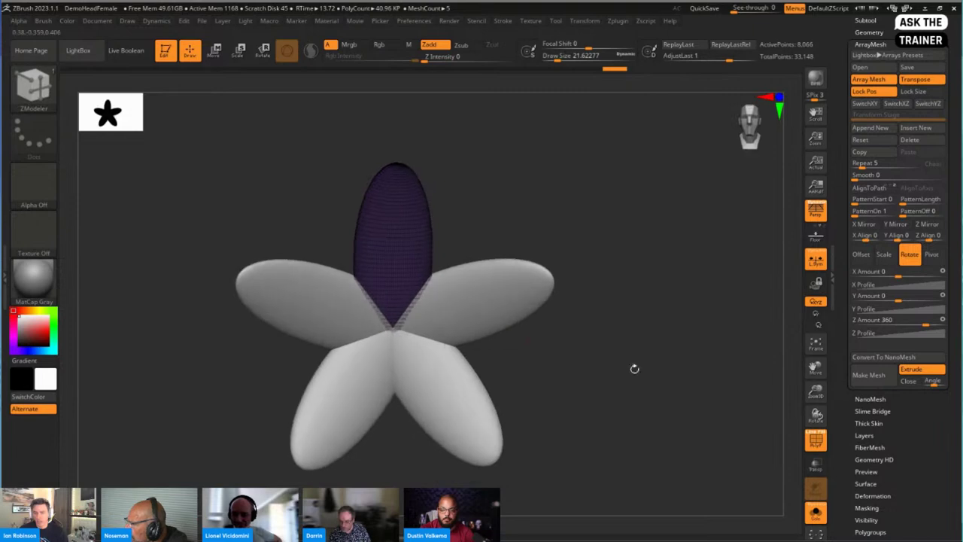
Try converting the petal array into real geometry, and undo the conversion
left_click(874, 376)
left_click_drag(609, 365, 466, 332)
scroll(933, 331, "down", 5)
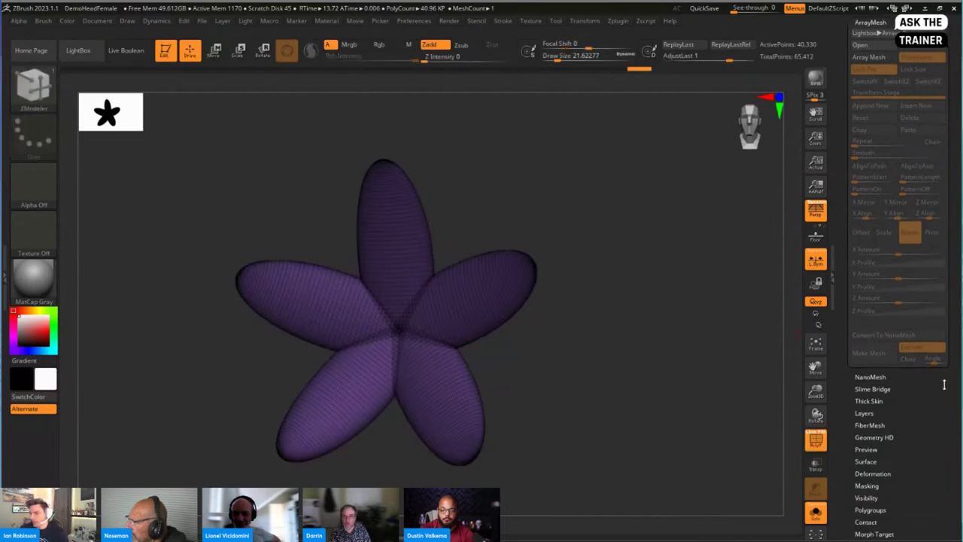
key("ctrl+z")
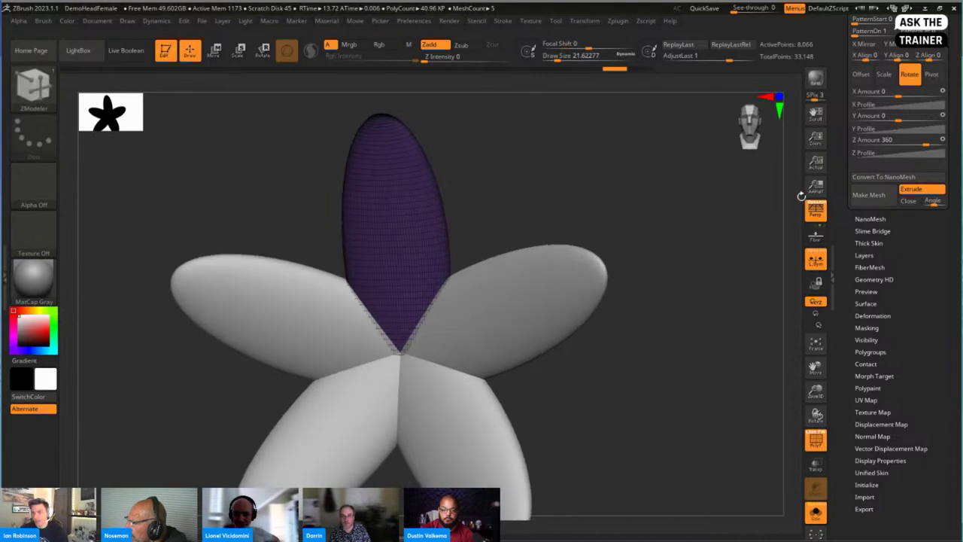
scroll(951, 108, "up", 5)
scroll(951, 108, "up", 2)
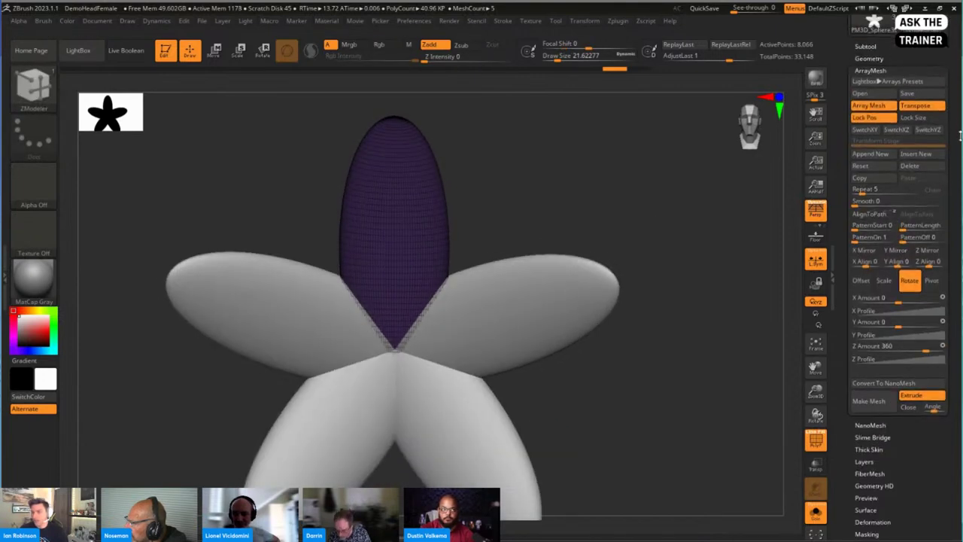
Switch Array Mesh off and back on to compare the single petal with the full flower
left_click(876, 106)
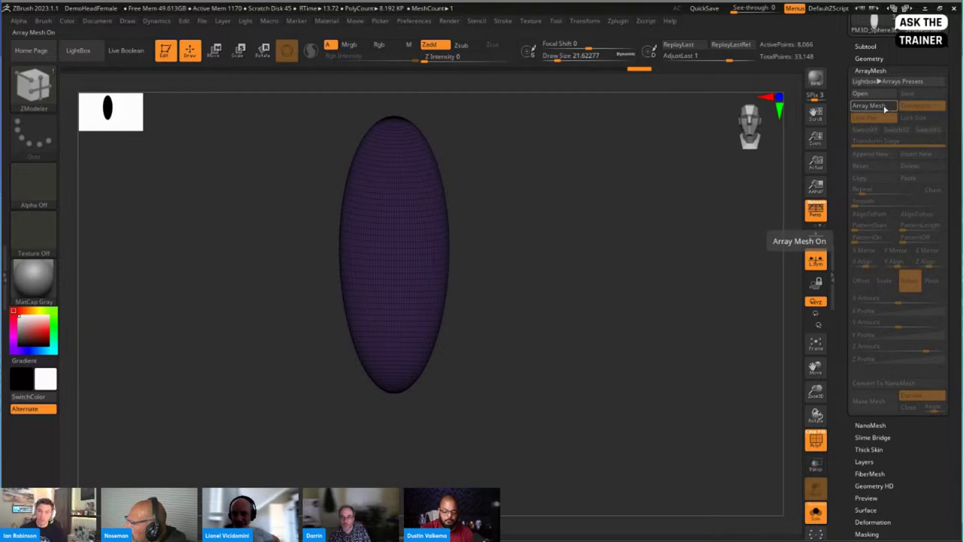
left_click(883, 108)
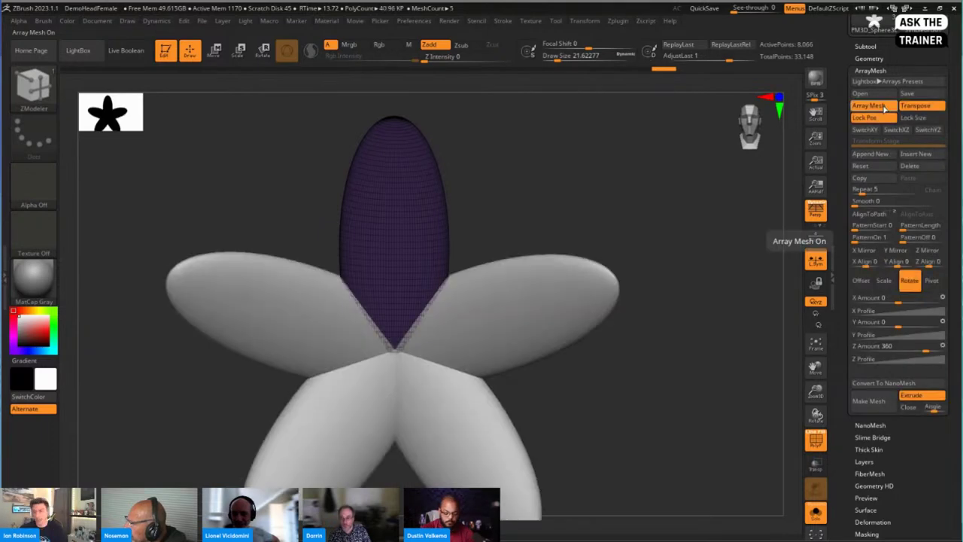
left_click_drag(671, 312, 688, 331)
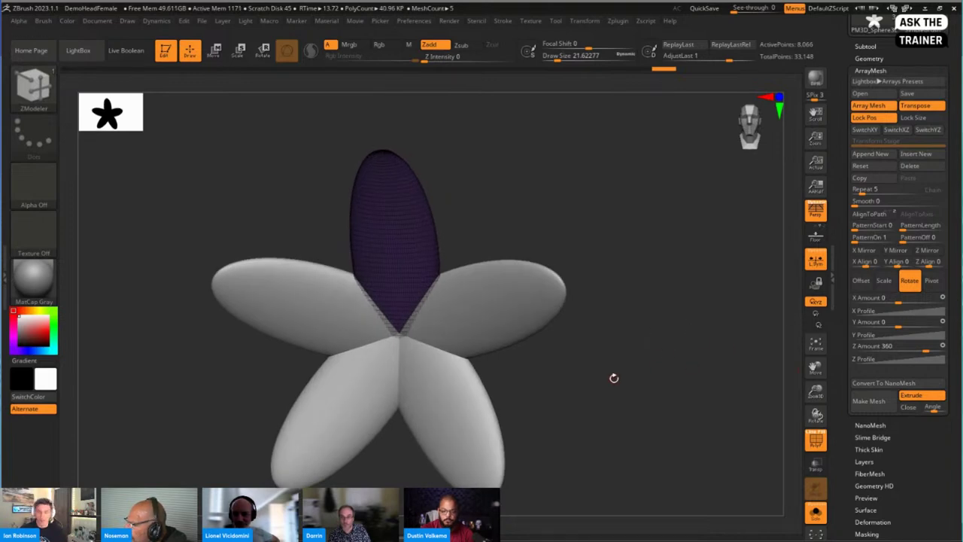
Convert the five-petal array into real geometry with Make Mesh and open the mesh's Polygroups options
left_click(868, 400)
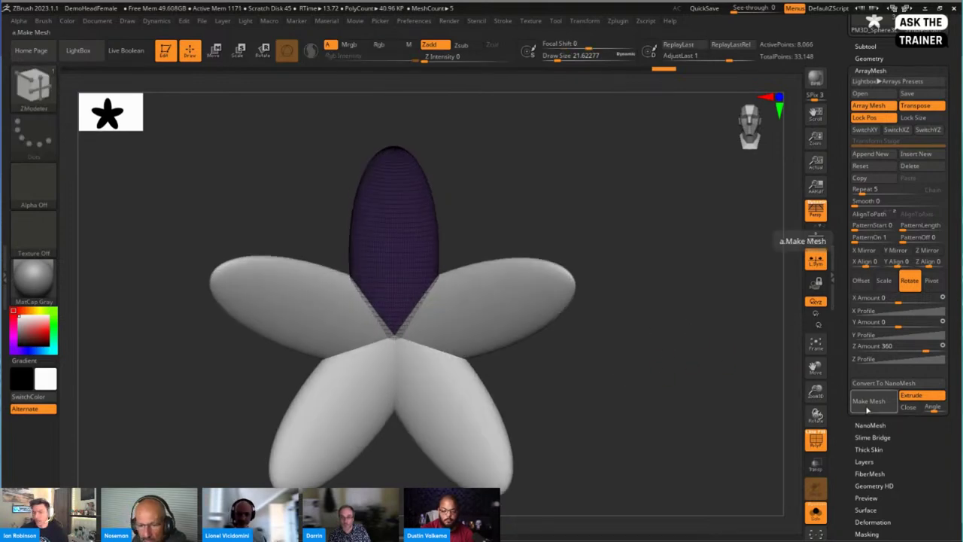
scroll(658, 380, "down", 3)
left_click_drag(647, 368, 643, 368)
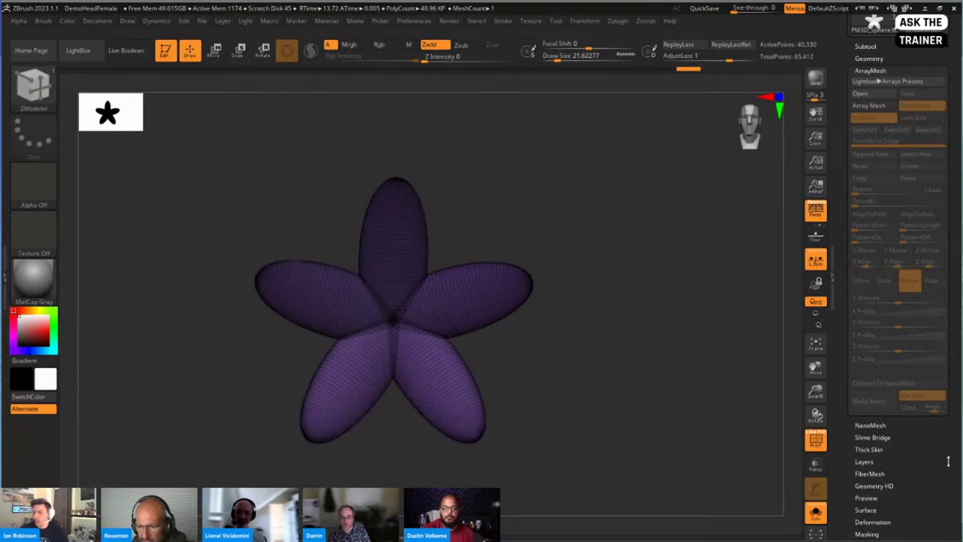
scroll(936, 402, "down", 3)
scroll(935, 391, "down", 3)
left_click(858, 342)
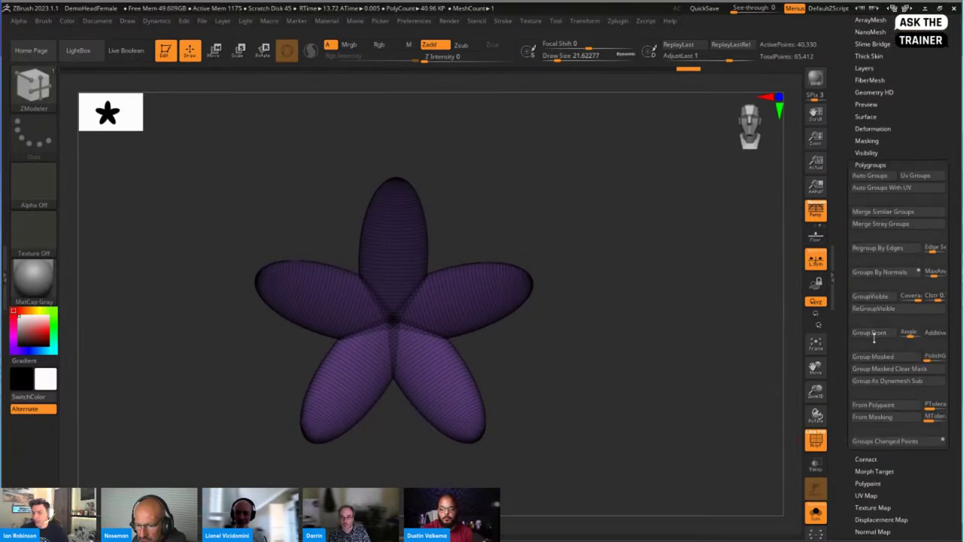
Give each of the five petals its own polygroup with Auto Groups and frame the whole flower
left_click(875, 178)
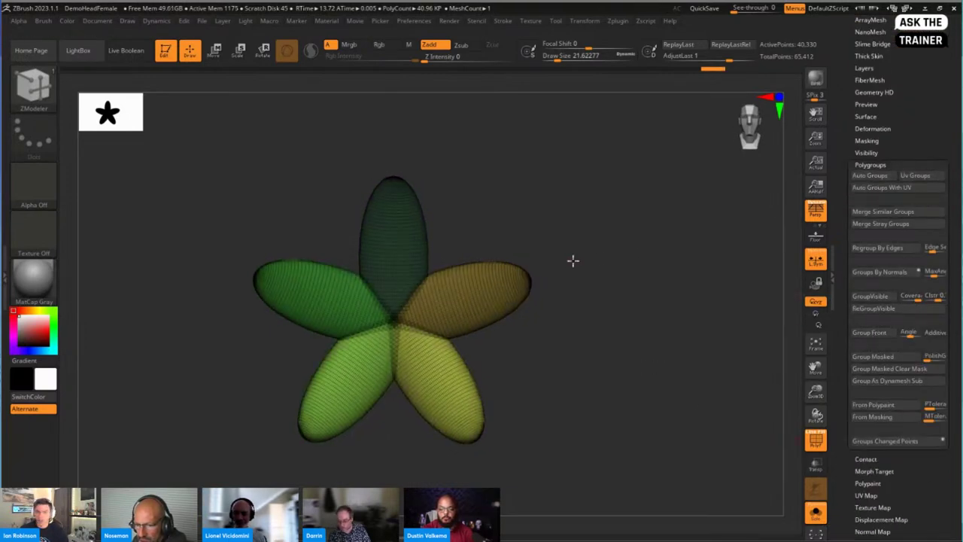
left_click_drag(571, 260, 561, 200)
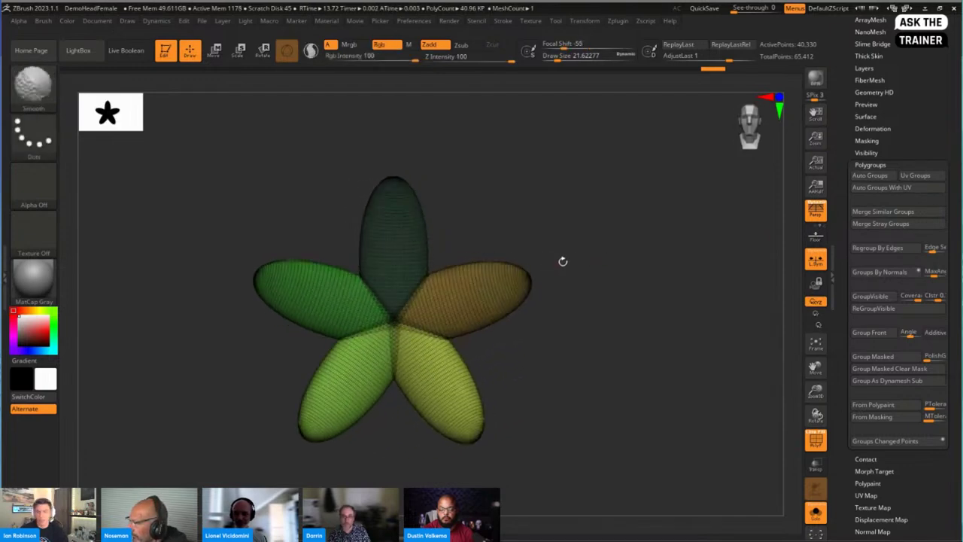
key("f")
scroll(903, 226, "up", 5)
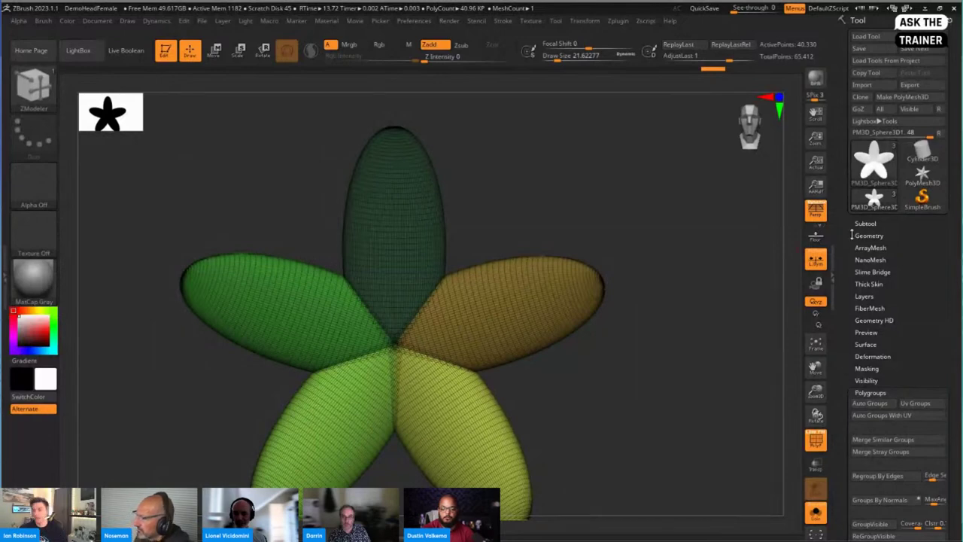
mouse_move(619, 294)
left_mouse_down()
mouse_move(649, 299)
mouse_move(673, 277)
left_mouse_up()
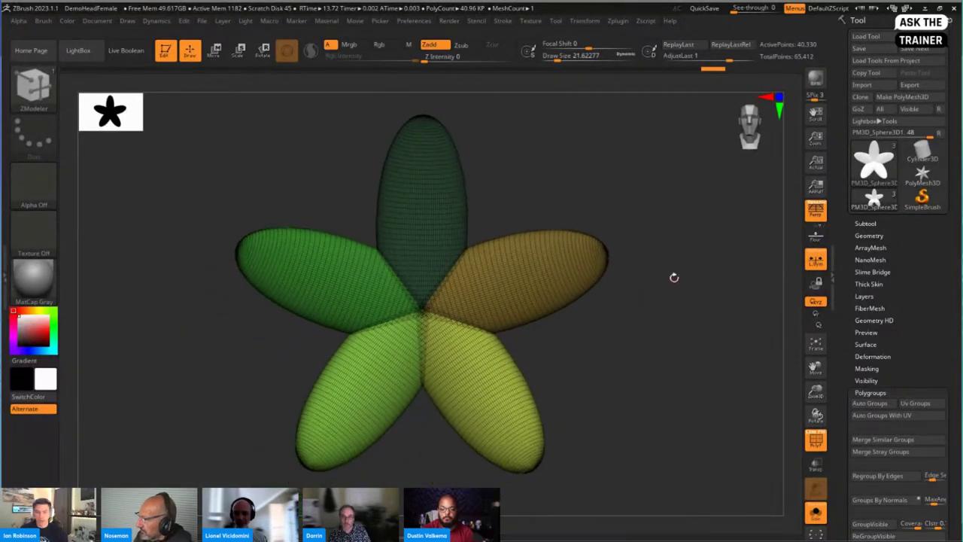
Create a new InsertMesh brush from the flower mesh instead of appending it to the current brush
key("b")
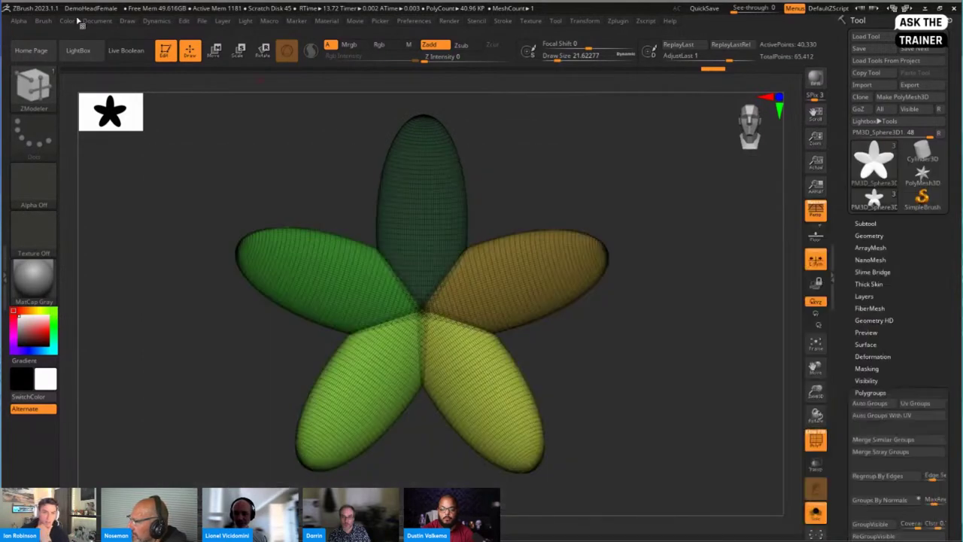
left_click(44, 21)
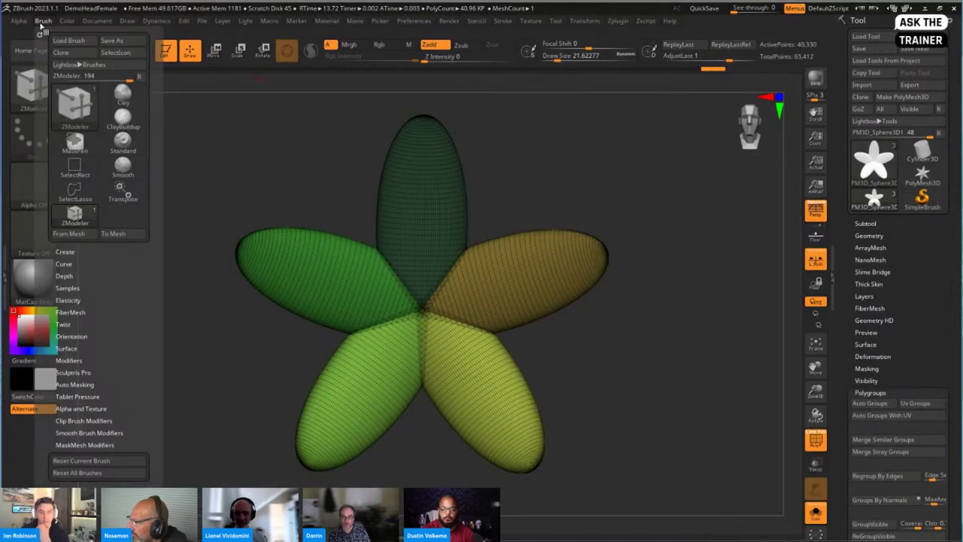
left_click(78, 253)
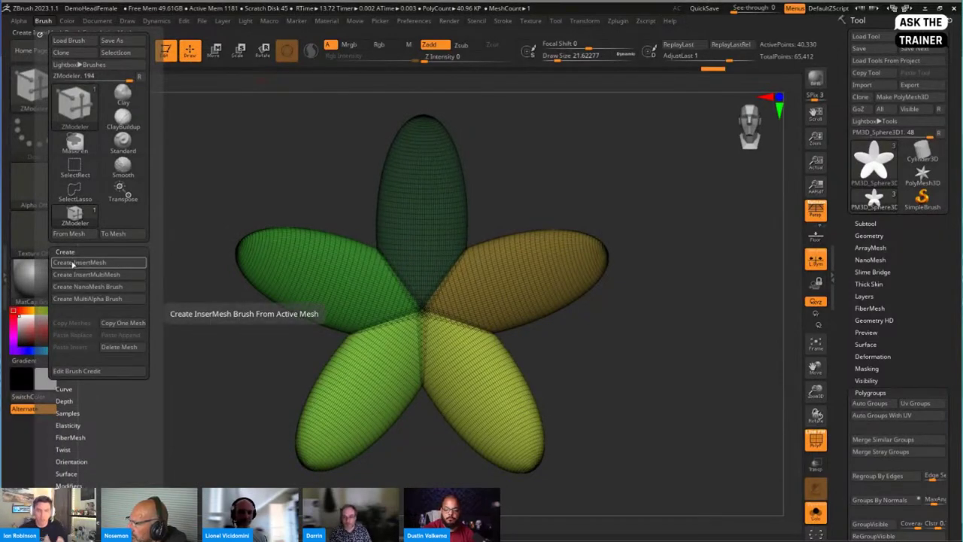
left_click(73, 262)
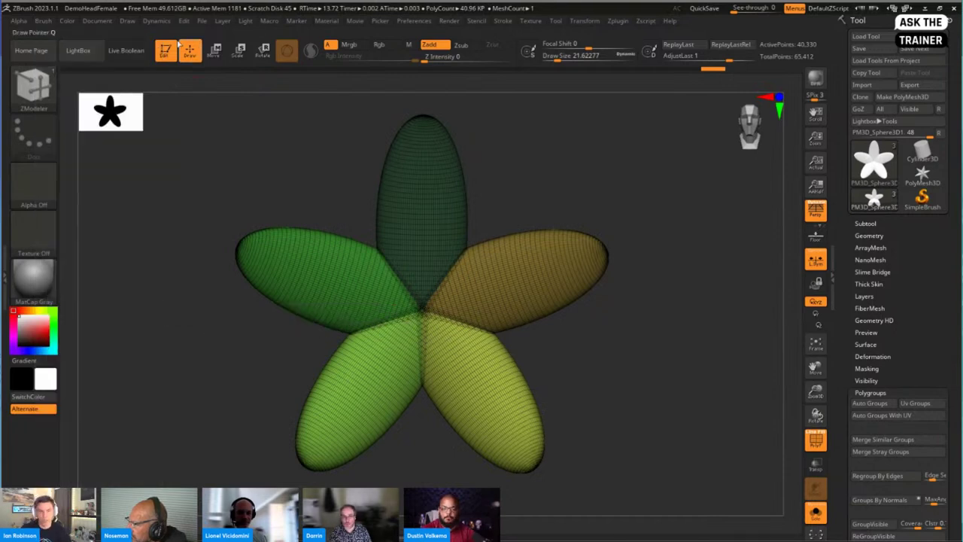
left_click(67, 22)
left_click(43, 21)
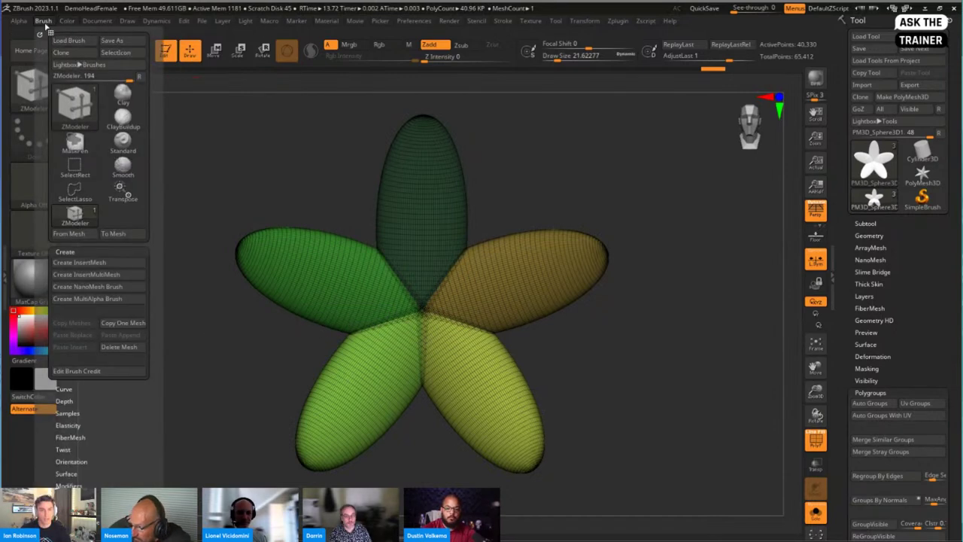
left_click(79, 263)
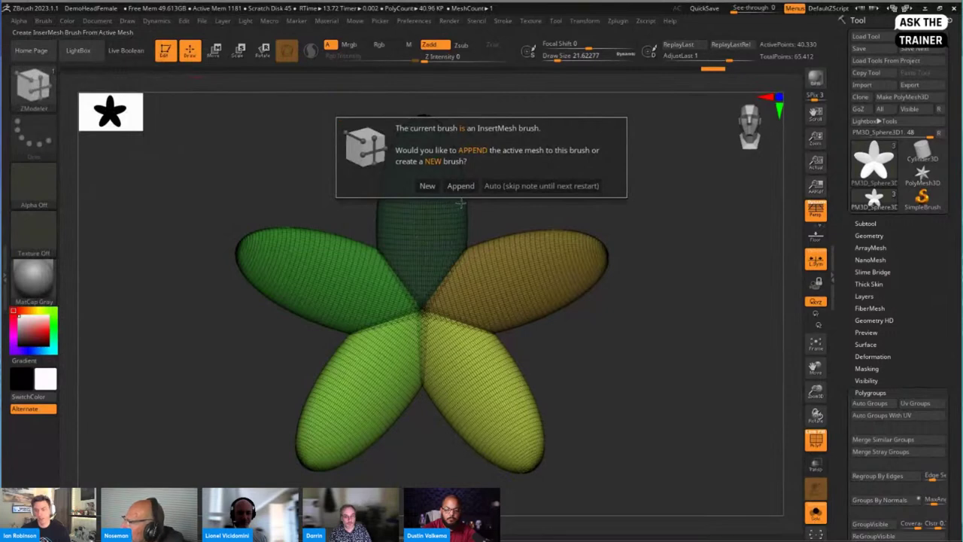
left_click(427, 185)
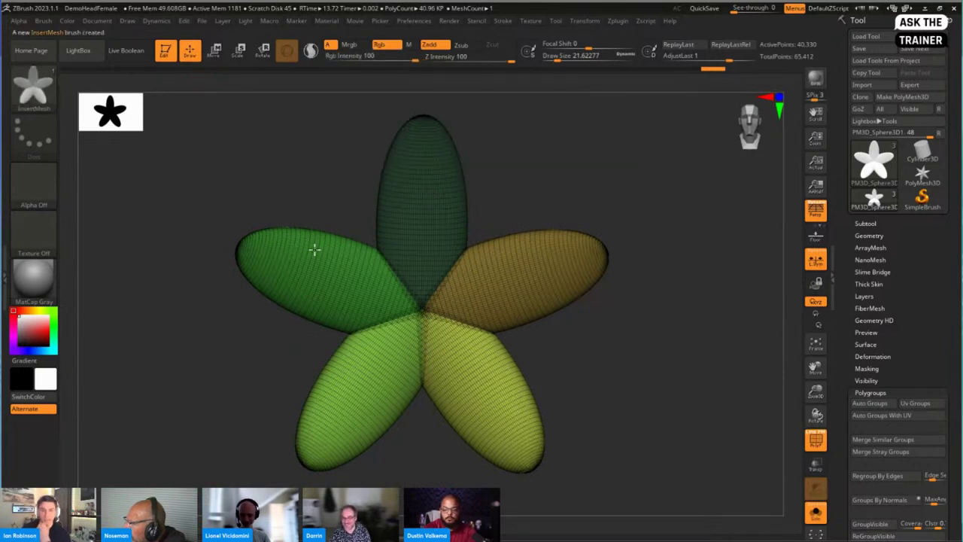
Try inserting small flower copies onto the petals with the InsertMesh brush, undo them, and hide the polyframe
mouse_move(315, 250)
left_mouse_down()
mouse_move(425, 253)
mouse_move(522, 286)
mouse_move(441, 391)
mouse_move(350, 323)
mouse_move(495, 429)
mouse_move(574, 301)
left_mouse_up()
key("ctrl")
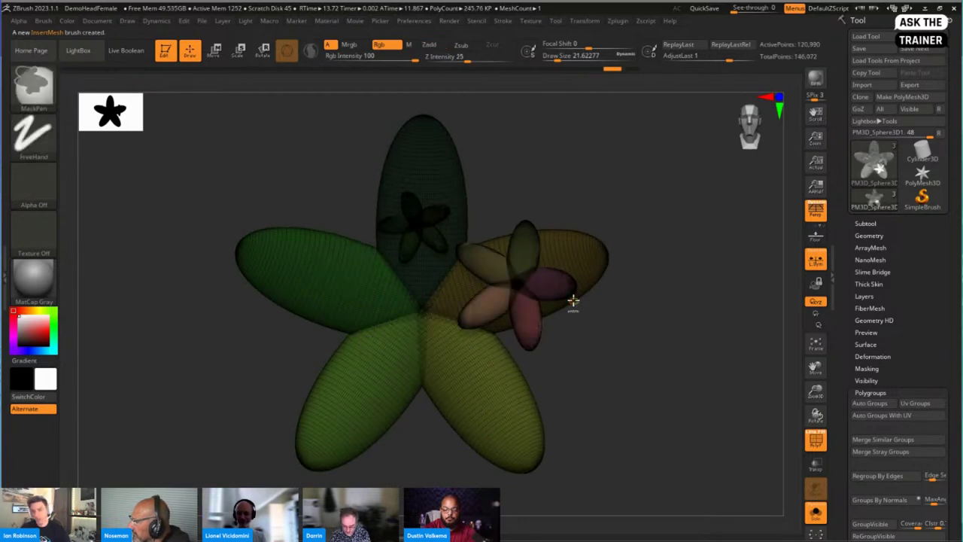
key("ctrl+z")
key("shift+f")
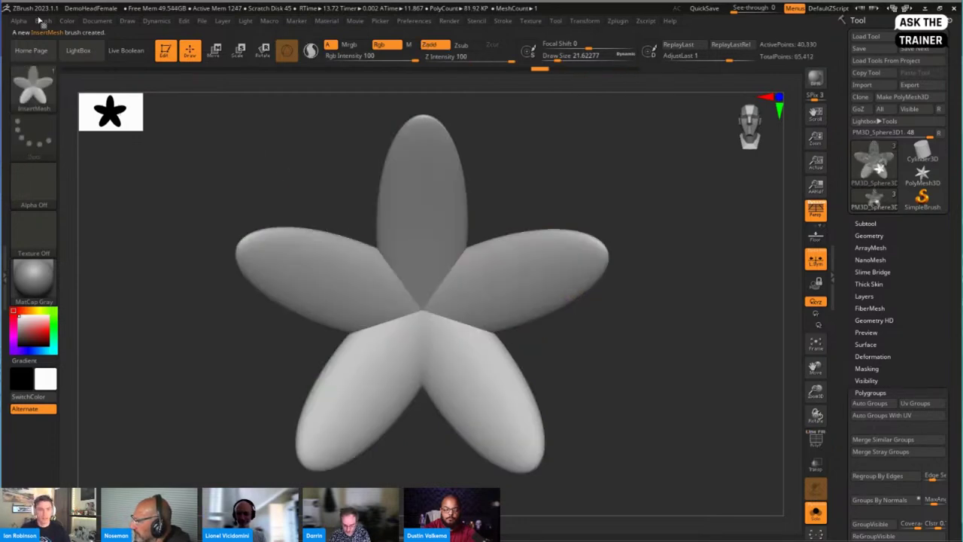
Create a NanoMesh brush from the flower mesh
left_click(43, 22)
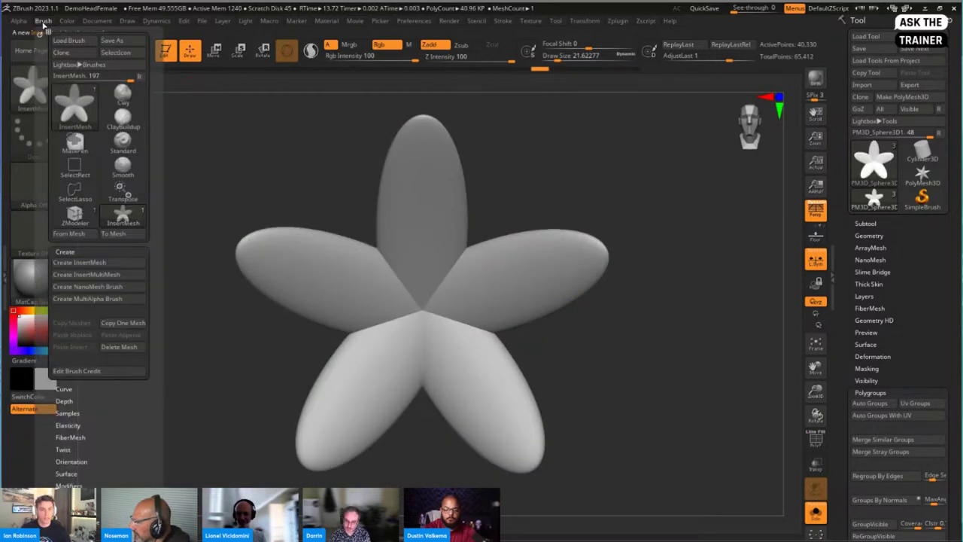
left_click(94, 290)
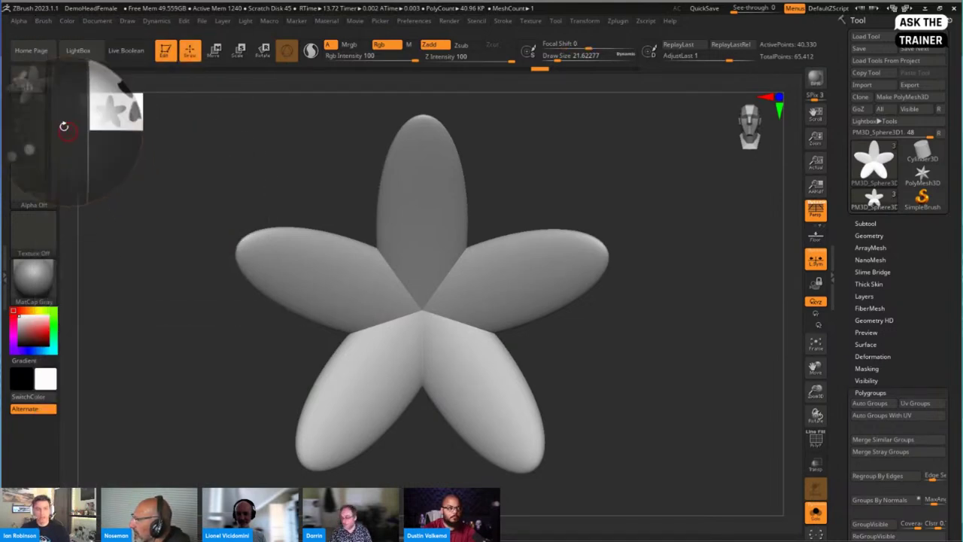
mouse_move(33, 94)
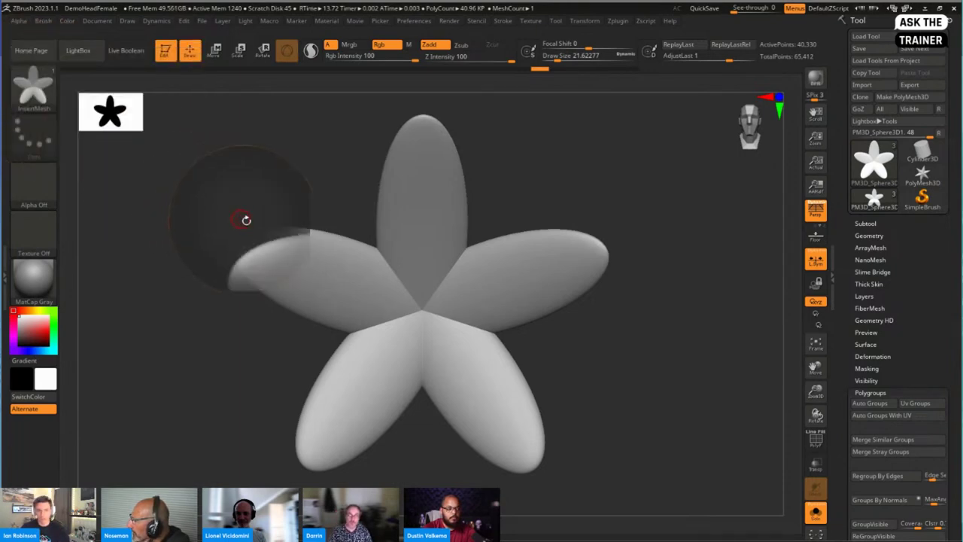
left_click(33, 89)
left_click(44, 22)
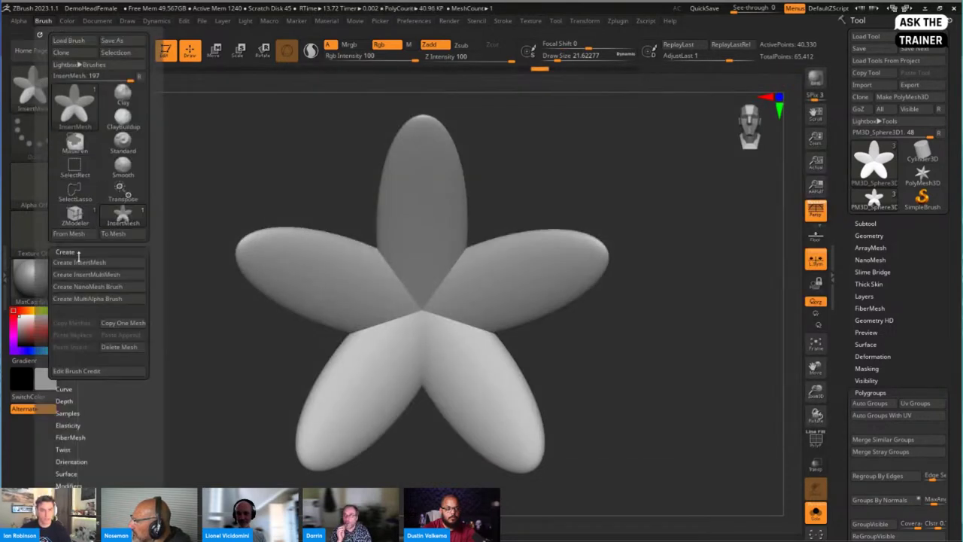
left_click(88, 286)
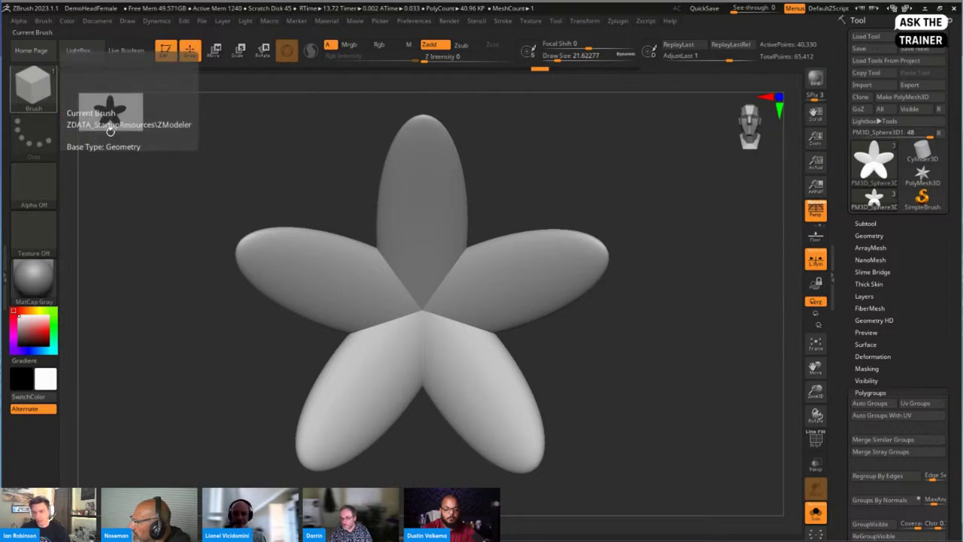
Make the FemaleHead subtool active and show its polyframe with the scalp in close view
left_click(865, 223)
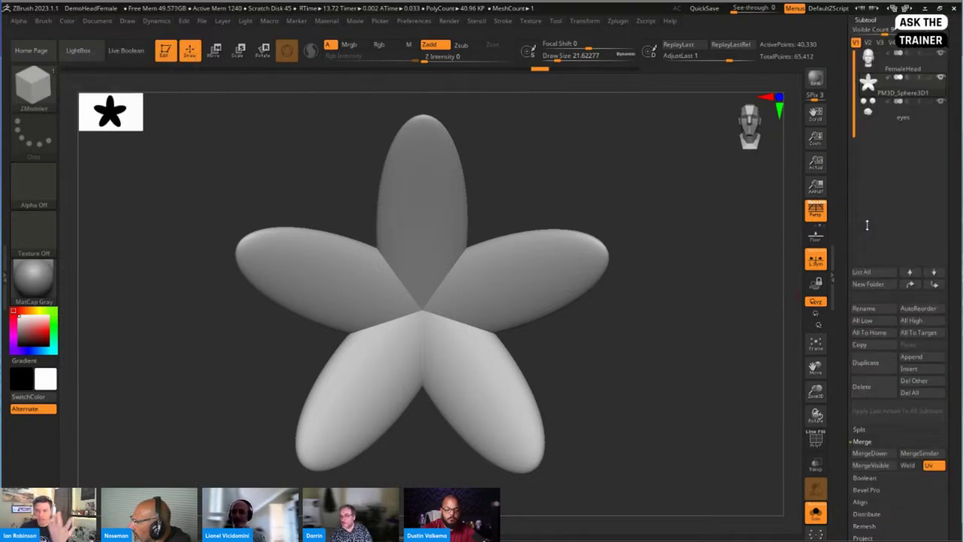
key("Up")
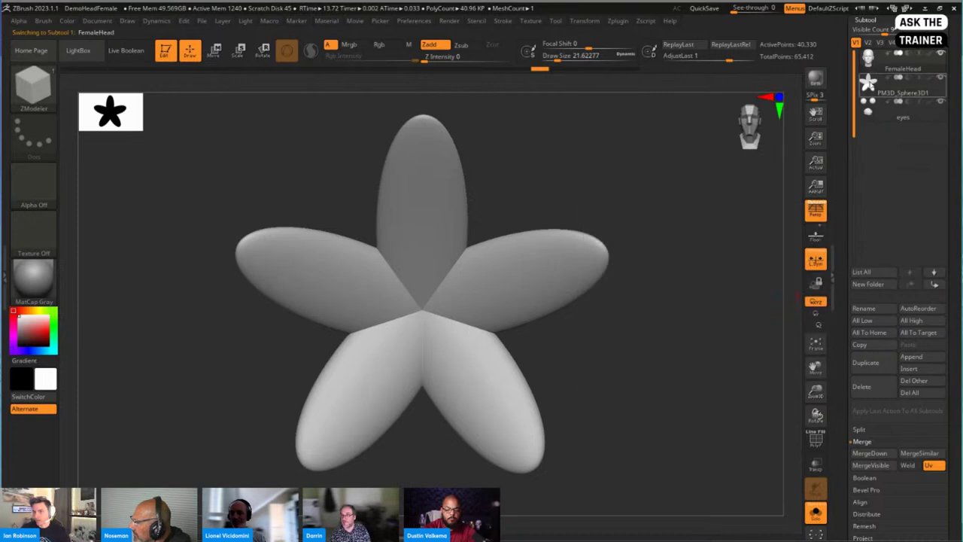
right_click_drag(594, 253, 667, 284, "ctrl")
key("shift+f")
left_click_drag(662, 299, 657, 298)
right_click_drag(644, 257, 458, 324, "ctrl")
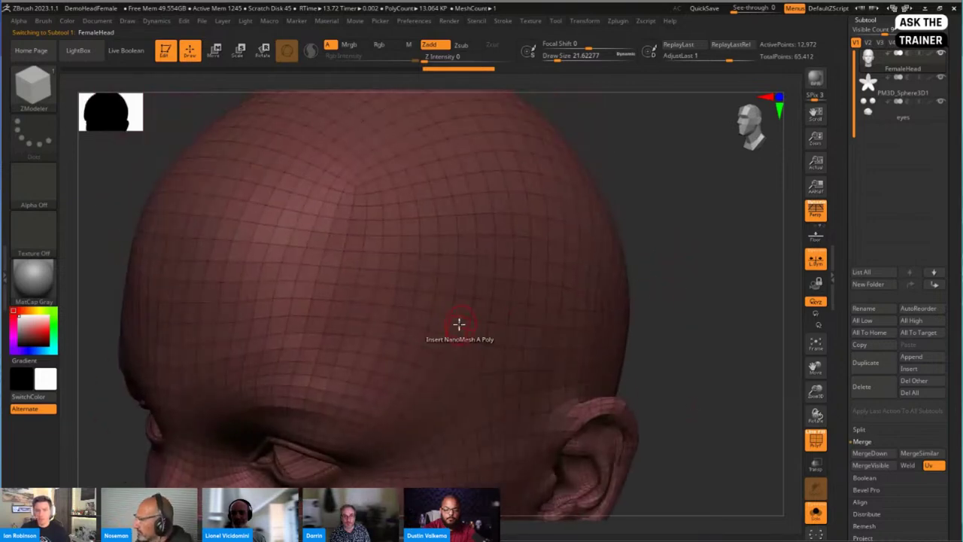
Mark scattered single polygons across the forehead and scalp as a temporary polygroup for the NanoMesh insertion
left_click(328, 277)
left_click(536, 296)
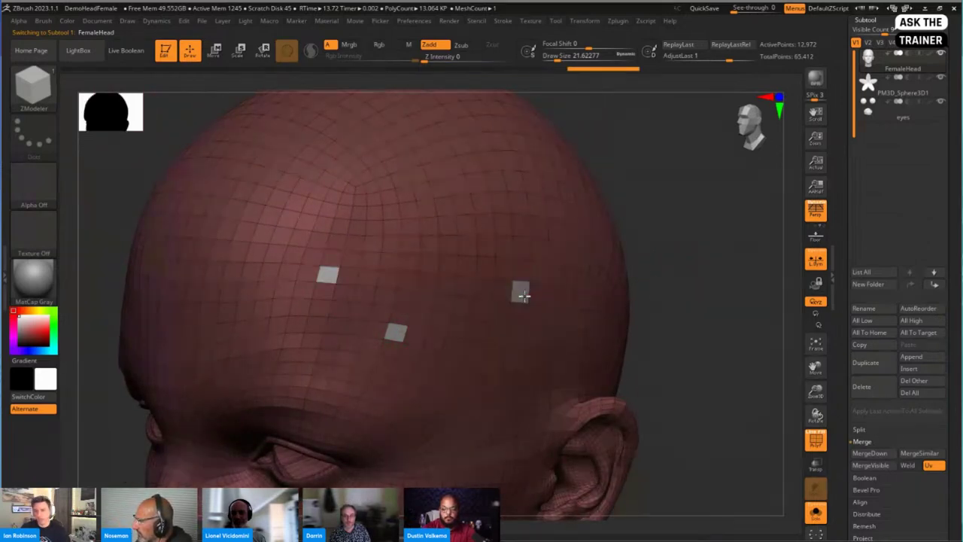
left_click(412, 194)
right_click_drag(442, 215, 457, 219)
left_click(314, 161)
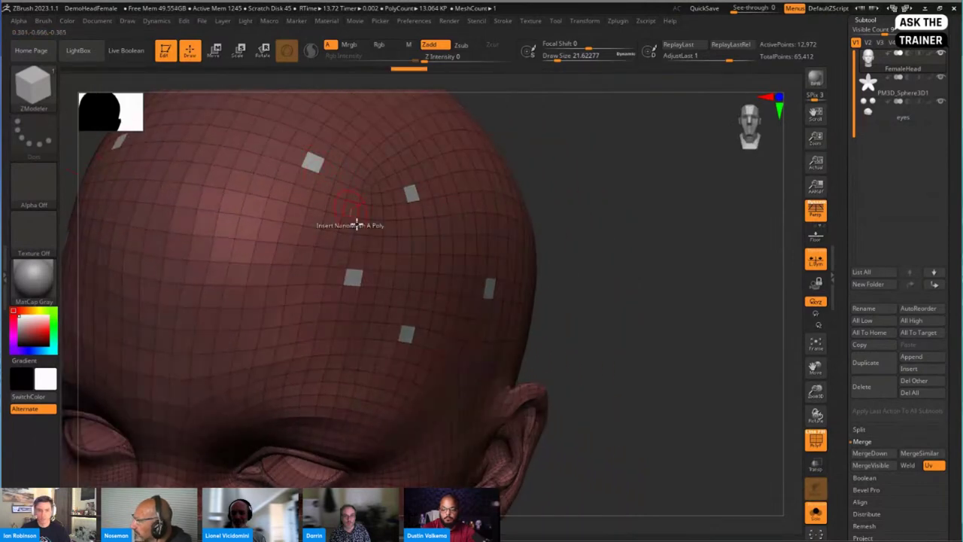
right_click_drag(354, 221, 327, 304)
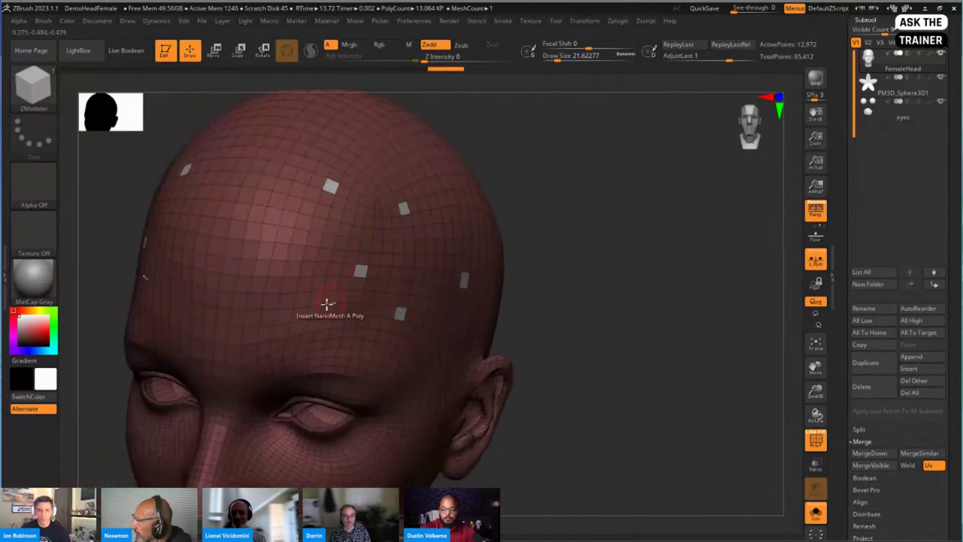
left_click(264, 226)
right_click_drag(535, 268, 448, 206)
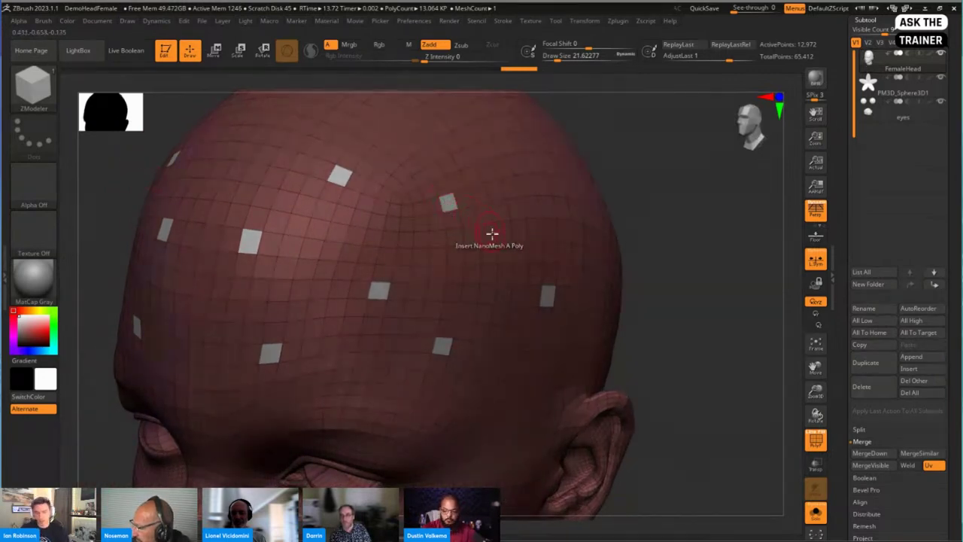
left_click(518, 230)
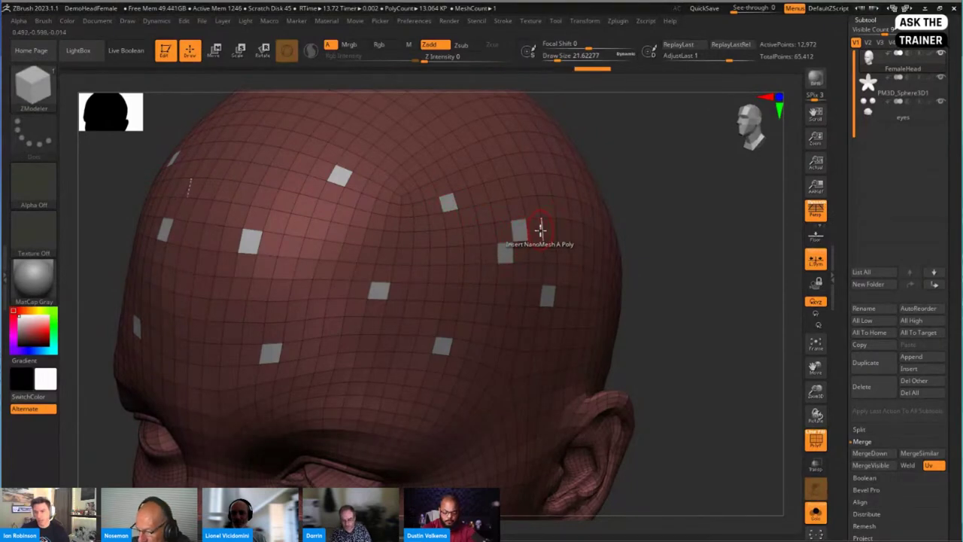
Set the Insert NanoMesh target to Polygroup All and insert the flower on all marked scalp polygons
key("space")
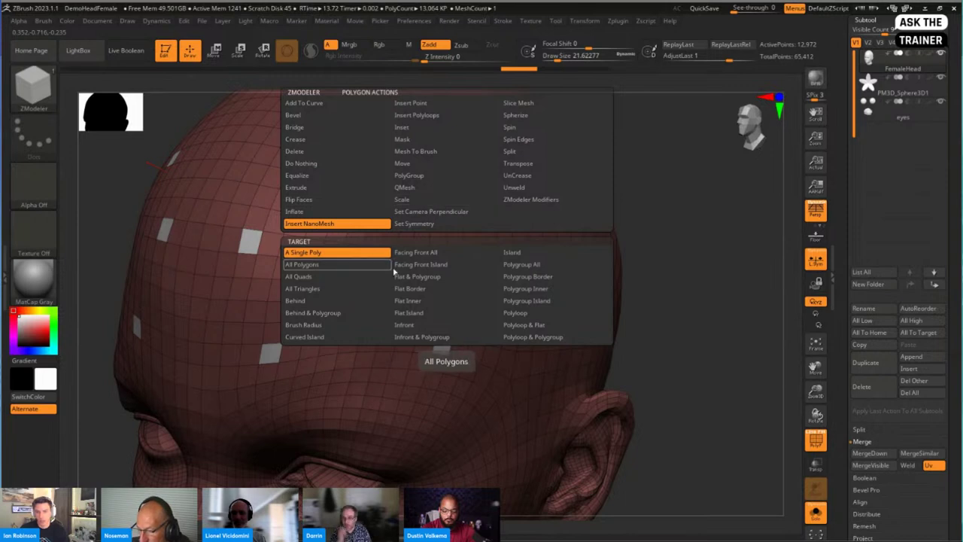
left_click(524, 268)
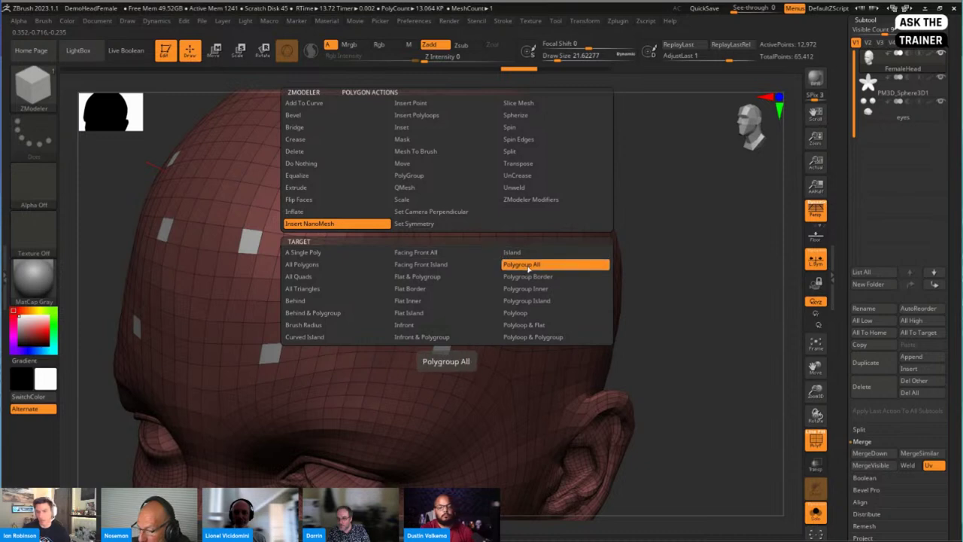
left_click_drag(525, 269, 344, 189)
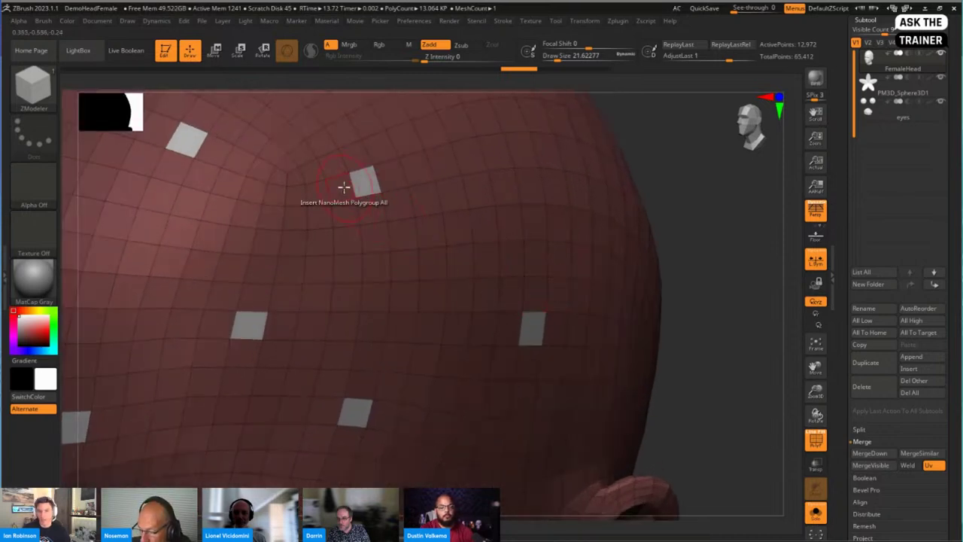
left_click(364, 183)
left_click_drag(372, 234, 616, 538)
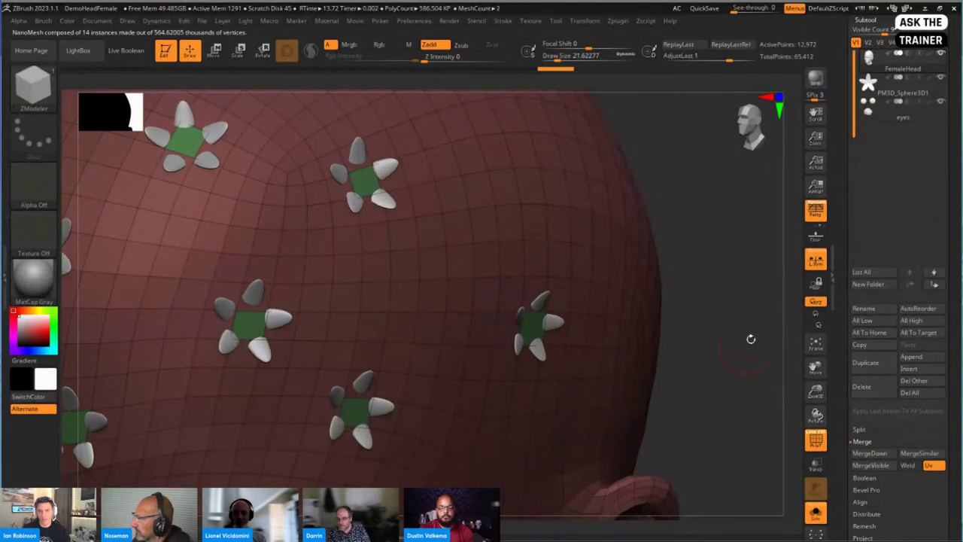
left_click_drag(749, 338, 686, 282)
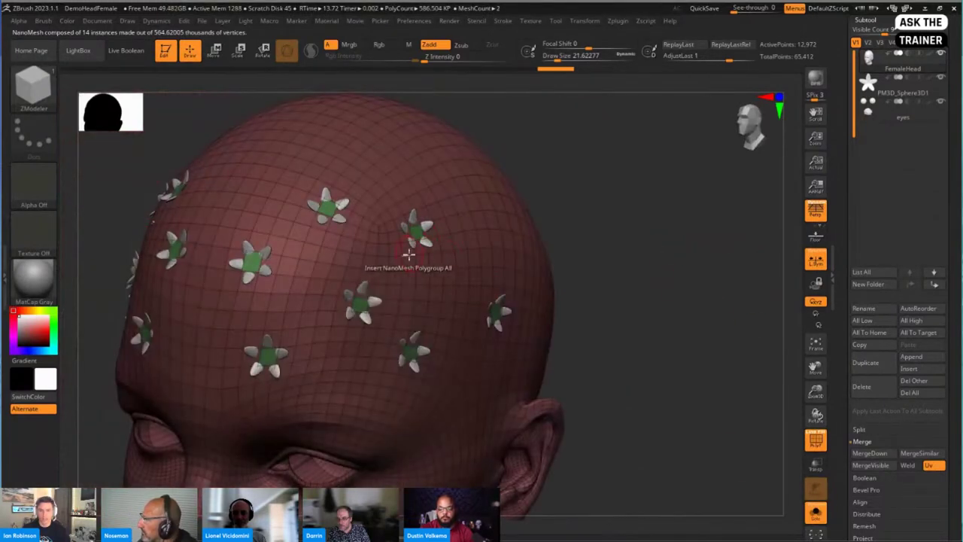
left_click_drag(561, 244, 610, 231)
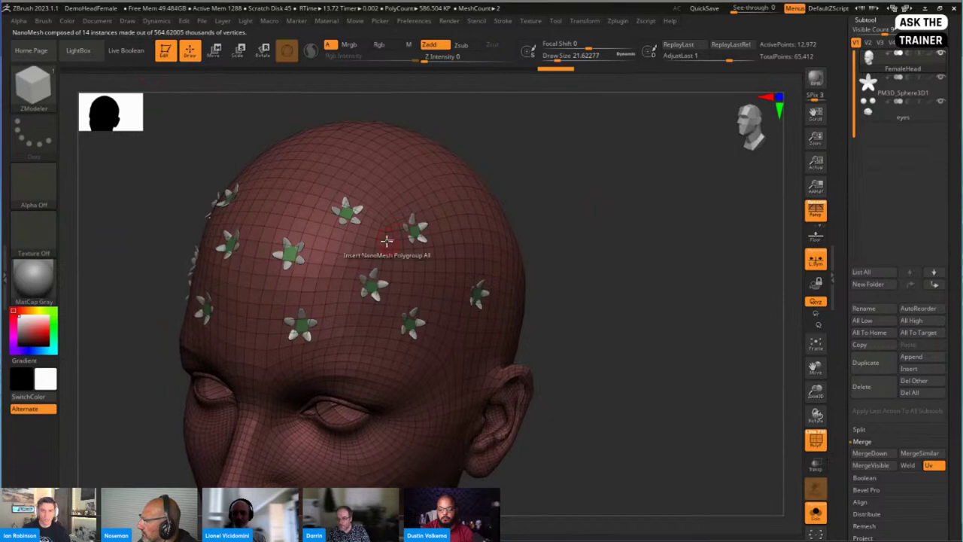
Undo the last flower insertion and reinsert the flower NanoMesh larger on all the marked scalp polygons
scroll(386, 240, "up", 5)
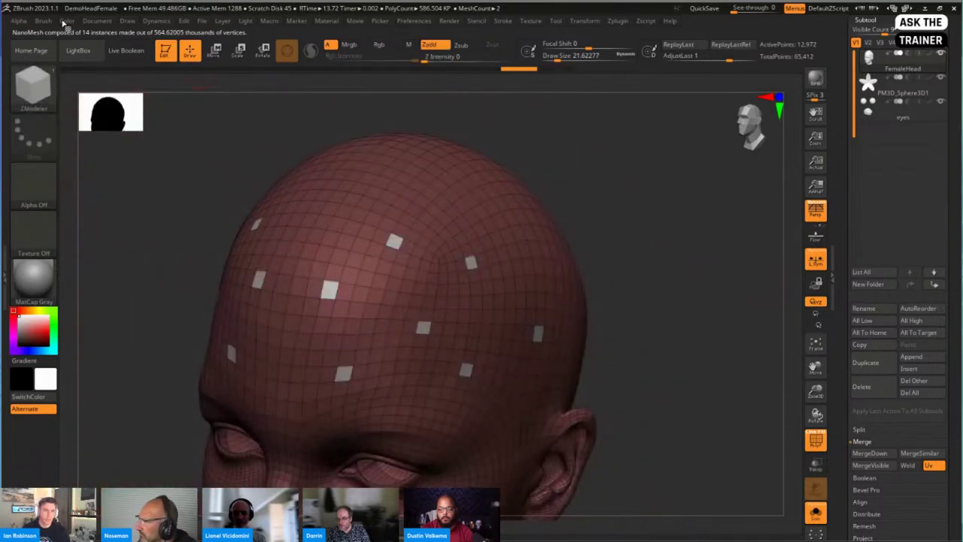
left_click(43, 21)
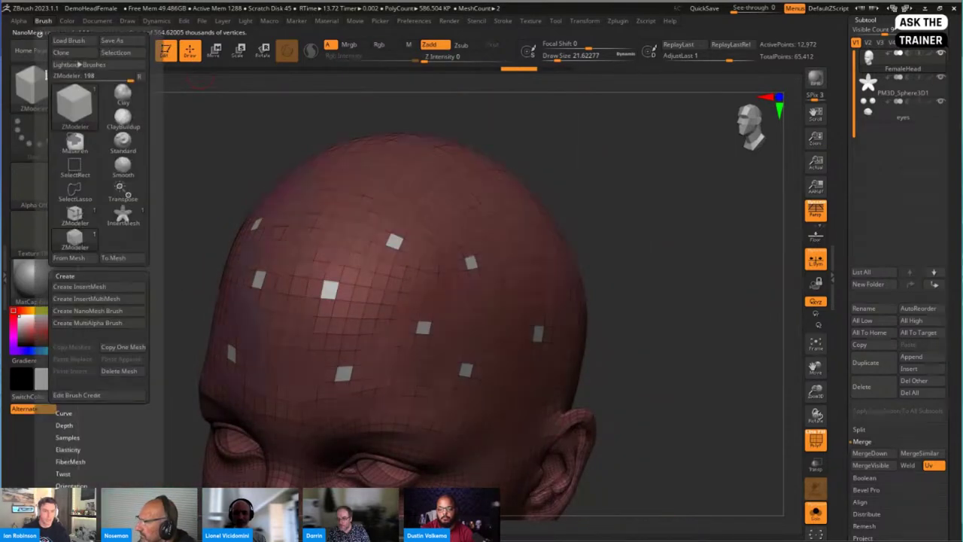
left_click(64, 276)
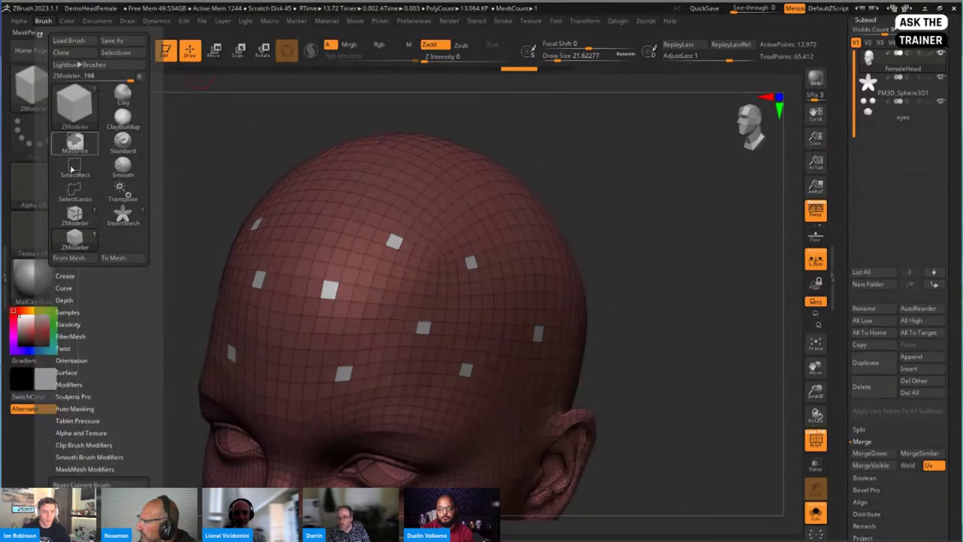
left_click(78, 300)
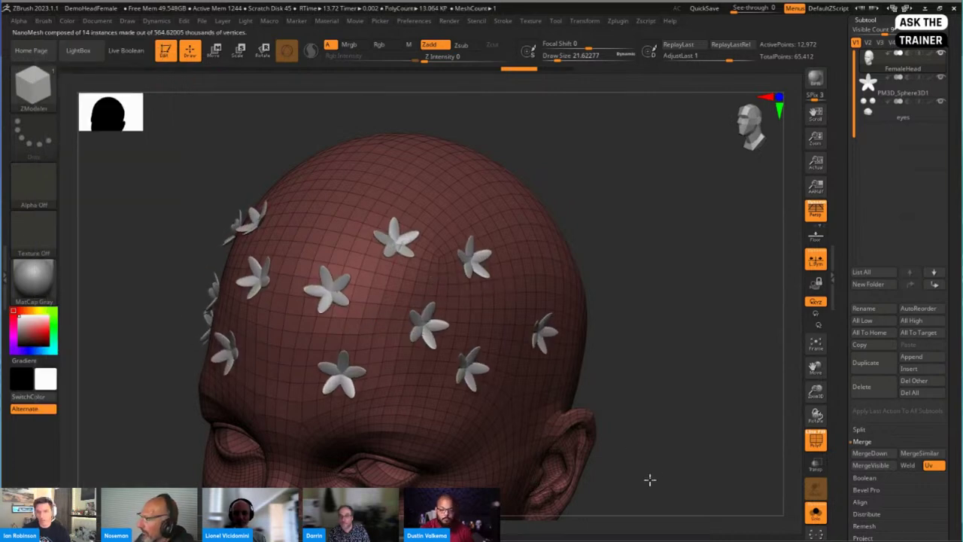
left_click_drag(669, 471, 410, 238)
left_click_drag(565, 312, 571, 353)
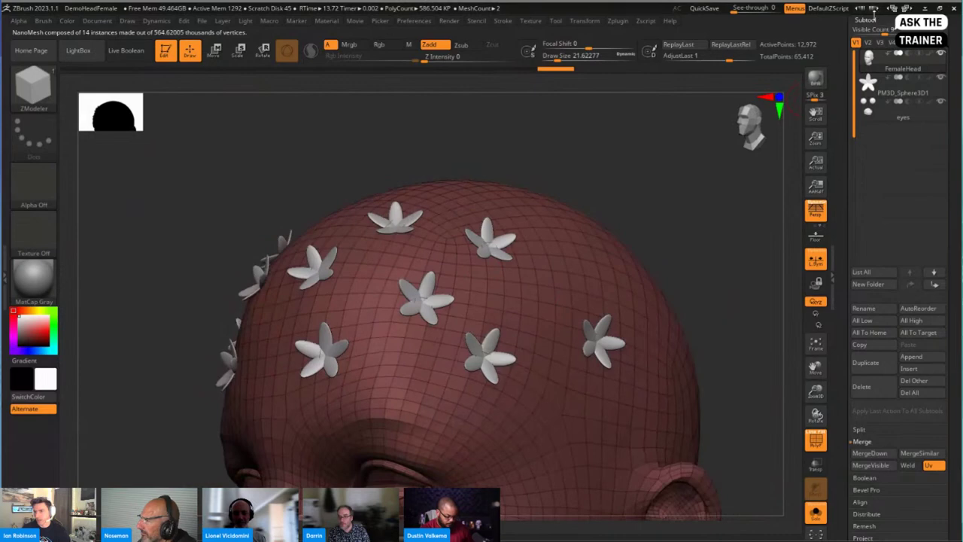
Set the scalp flowers' NanoMesh Size to 1.83815, Width 0.9327, Length 0.57275, HVar 8 and YRotation -23, with a slight negative XOffset
left_click(868, 20)
left_click(870, 56)
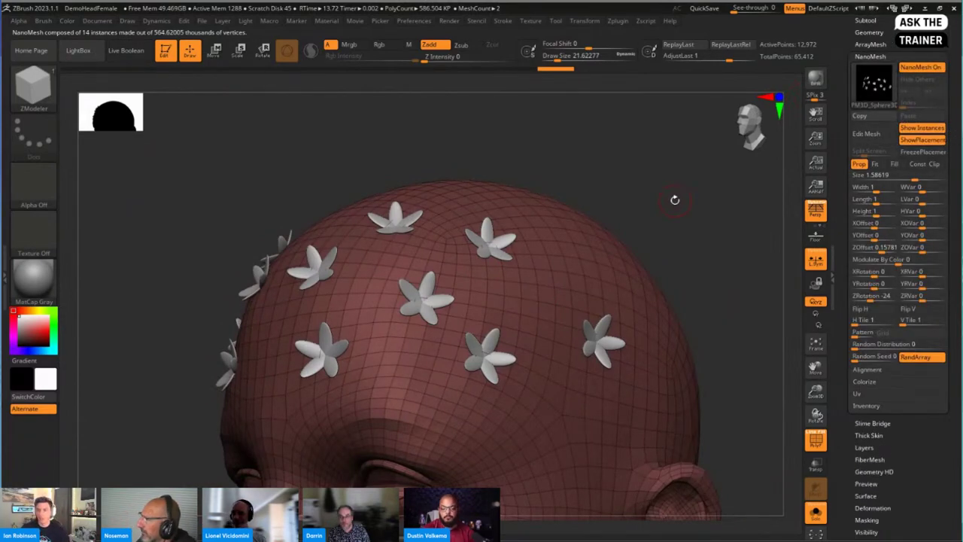
mouse_move(674, 199)
left_mouse_down()
mouse_move(639, 200)
mouse_move(665, 209)
left_mouse_up()
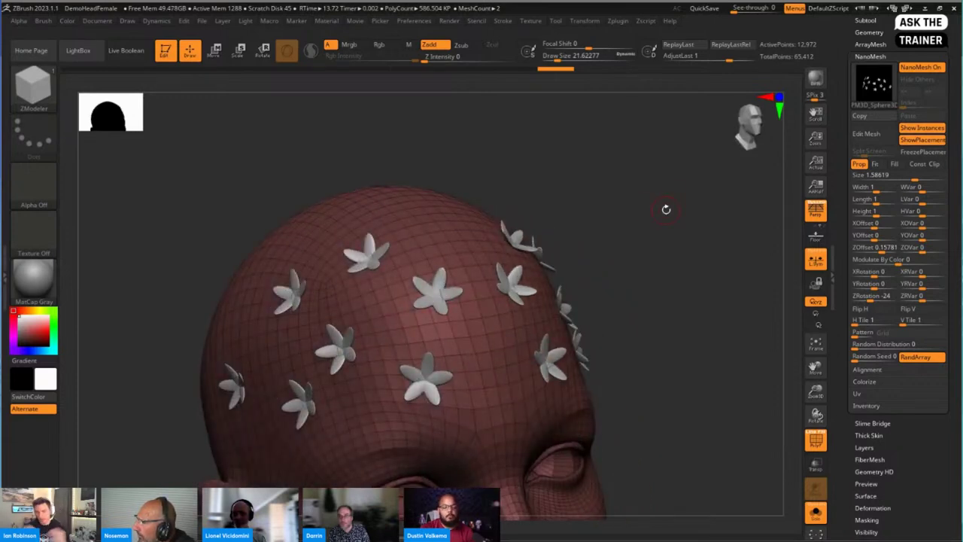
left_click_drag(665, 209, 641, 226)
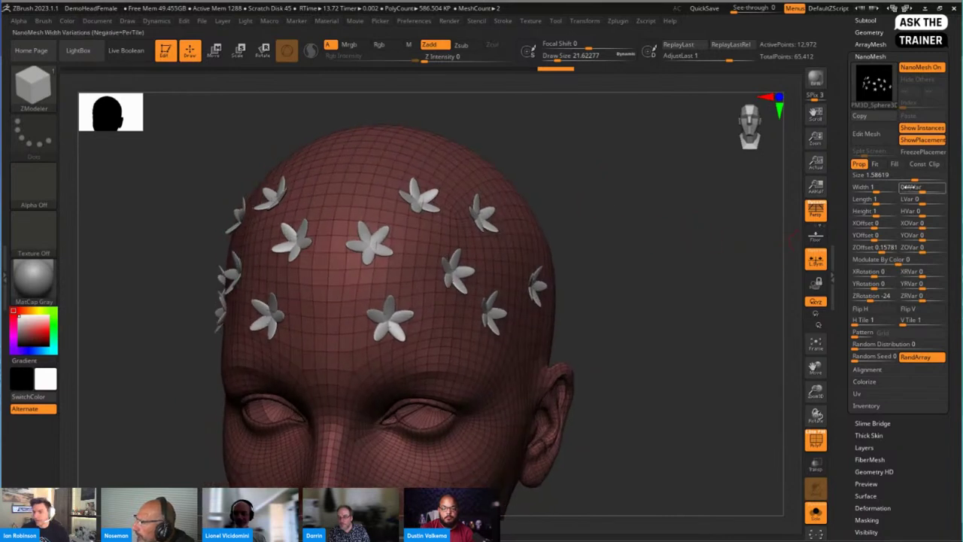
left_click_drag(903, 176, 919, 211)
left_click_drag(873, 284, 874, 284)
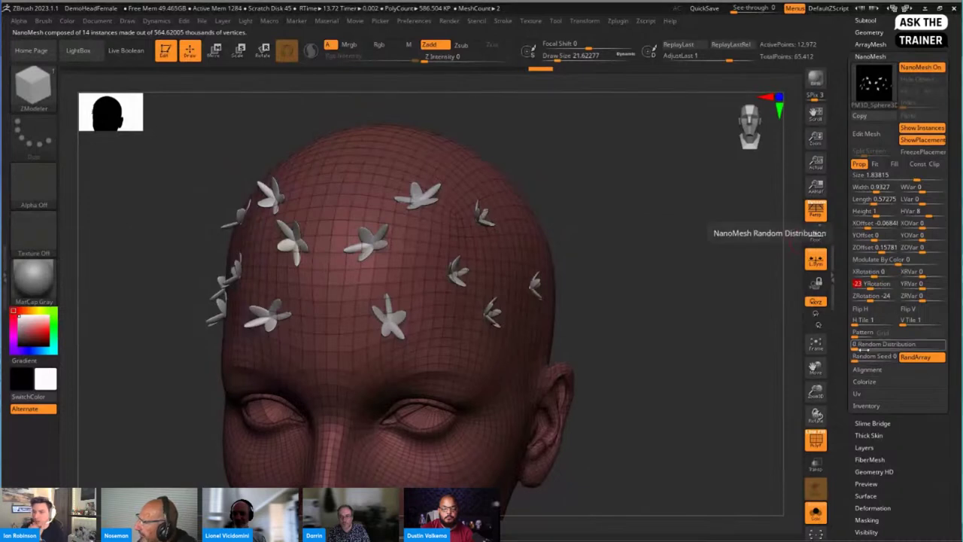
Try the random distribution and change the random seed of the scalp flowers' NanoMesh
mouse_move(861, 343)
left_mouse_down()
mouse_move(887, 344)
mouse_move(864, 344)
mouse_move(875, 358)
mouse_move(868, 345)
left_mouse_up()
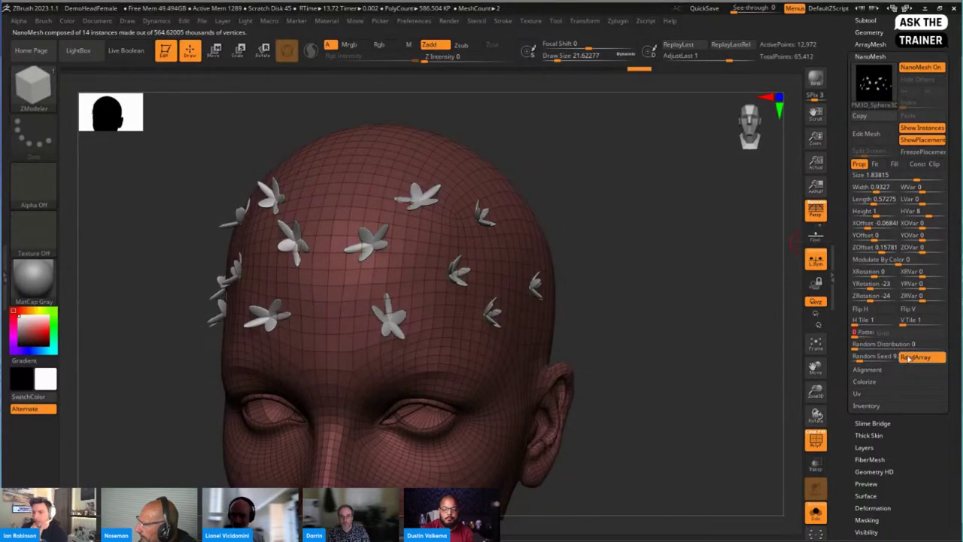
left_click_drag(747, 316, 738, 279)
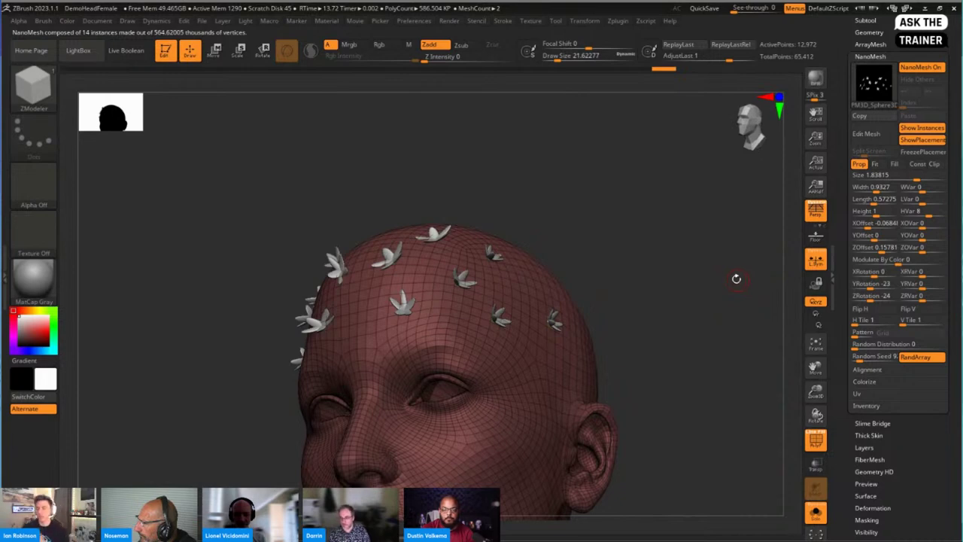
left_click_drag(695, 219, 659, 215)
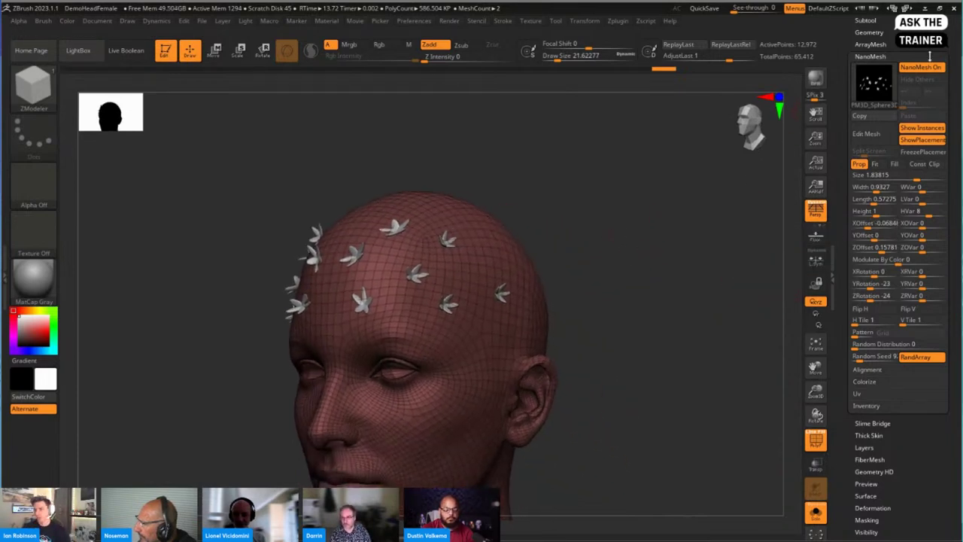
scroll(895, 225, "up", 5)
mouse_move(916, 150)
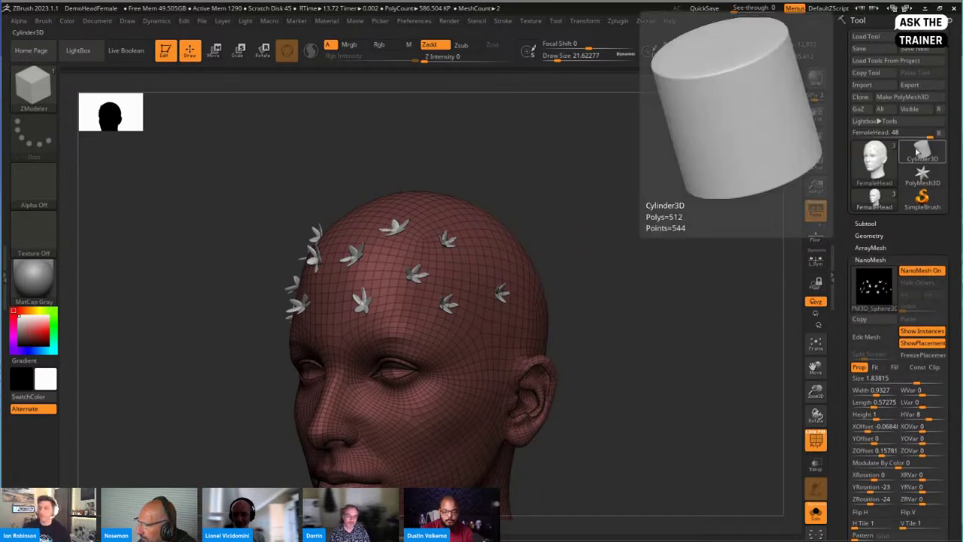
left_click(865, 223)
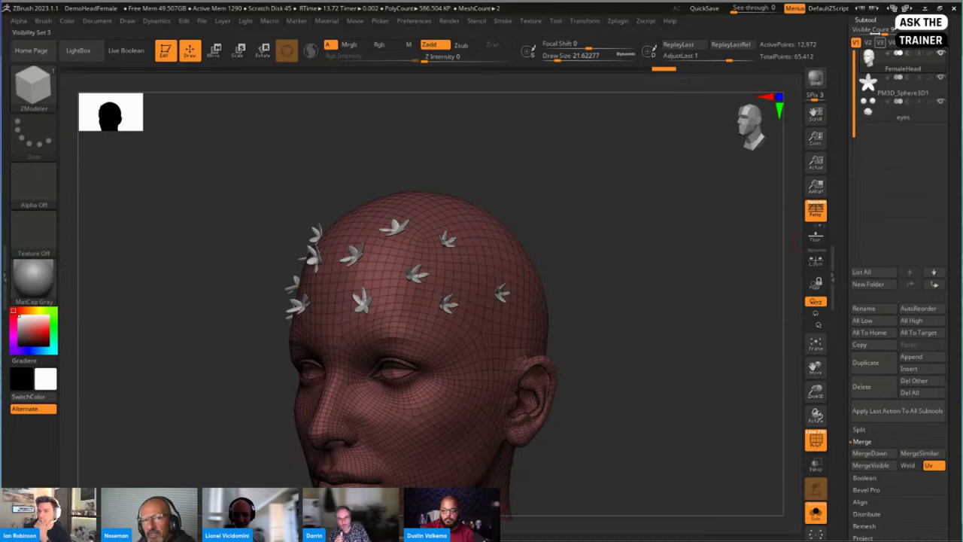
left_click(872, 21)
left_click(871, 57)
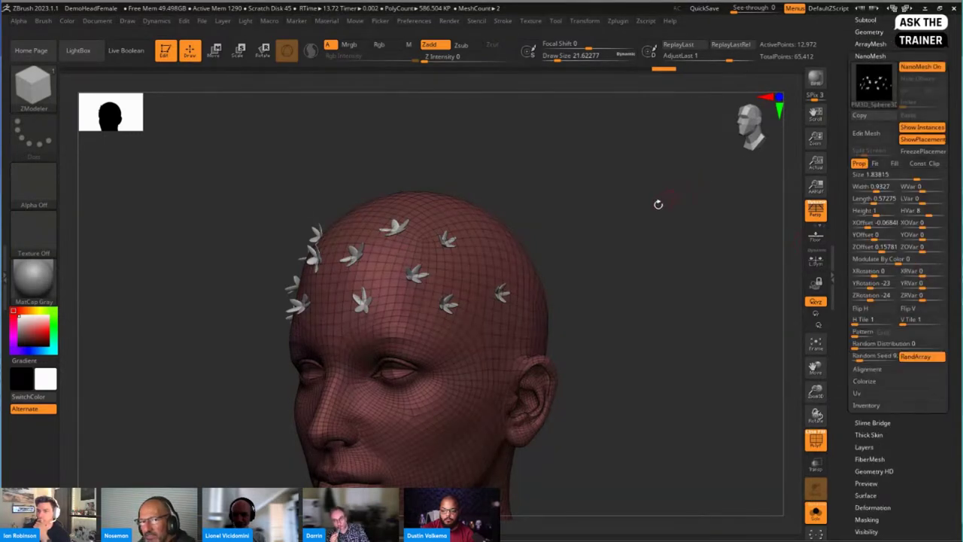
left_click_drag(620, 243, 646, 240)
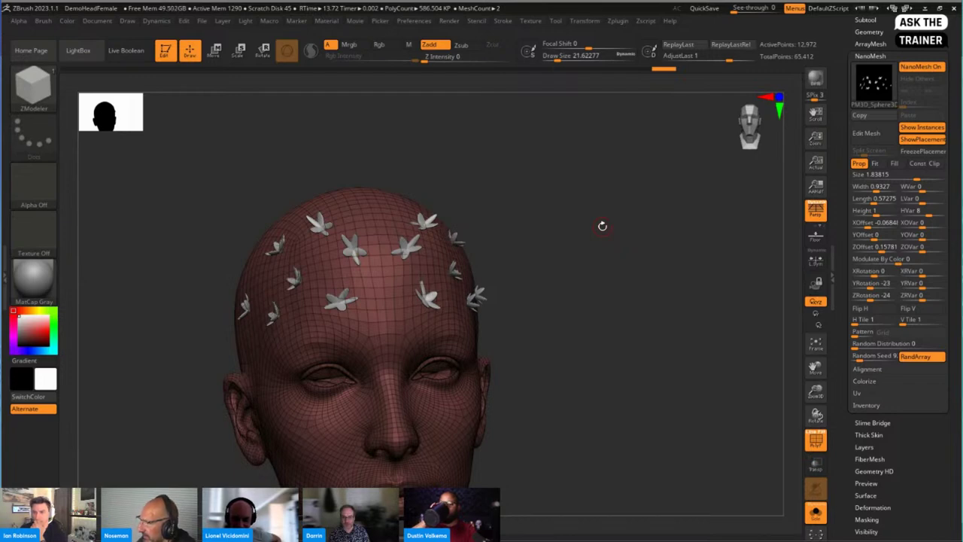
left_click_drag(602, 241, 585, 244)
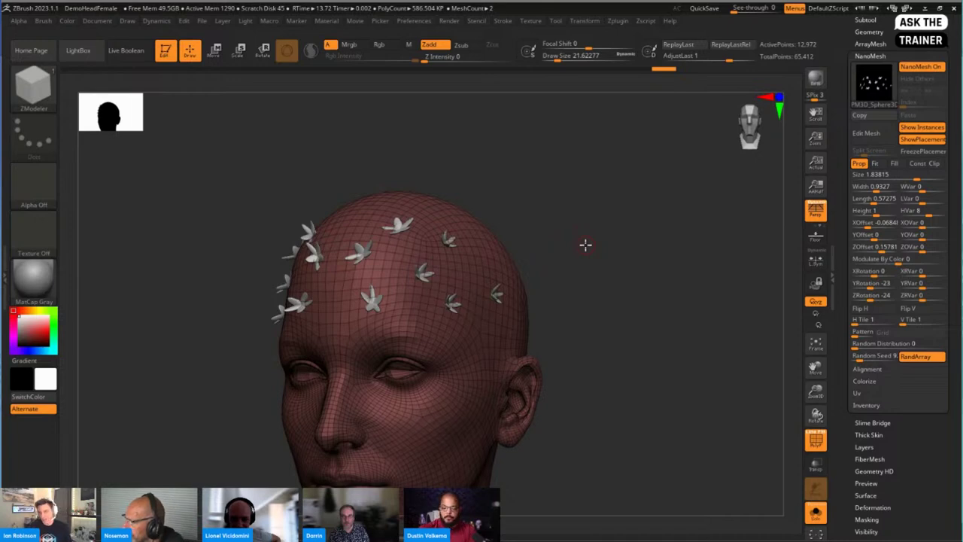
Try inserting a second flower NanoMesh on newly marked crown polygons at Size 1.29207 and ZRotation -63
left_click_drag(595, 246, 503, 239)
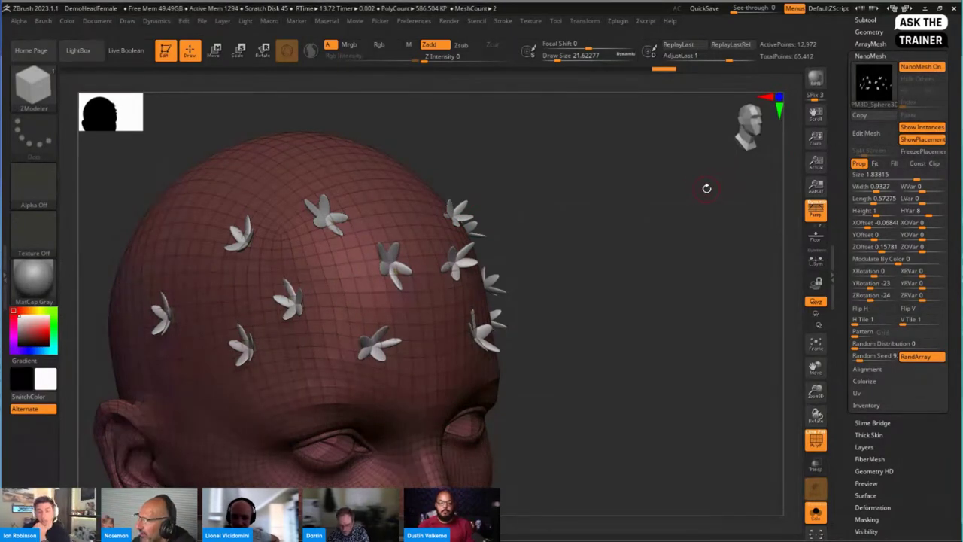
left_click_drag(669, 202, 668, 243)
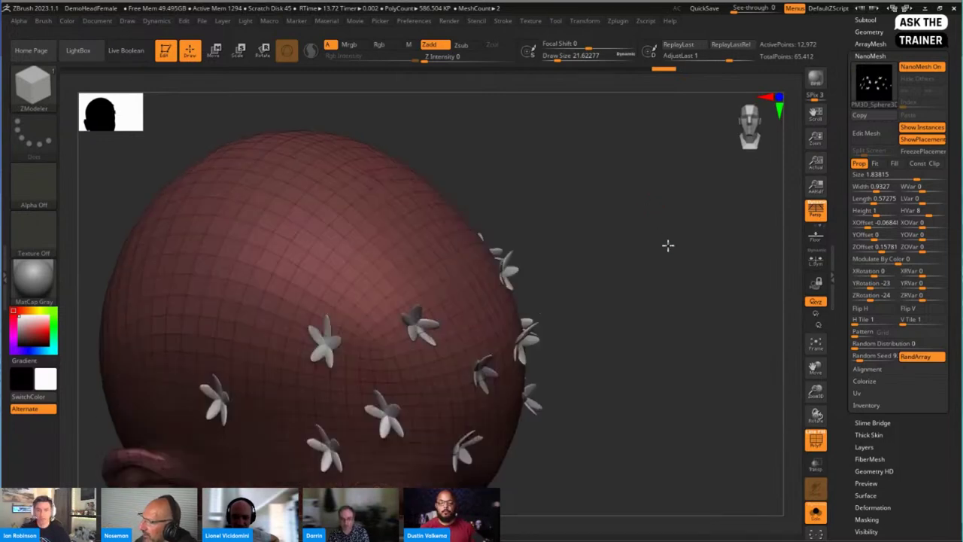
left_click(369, 217)
left_click(288, 236)
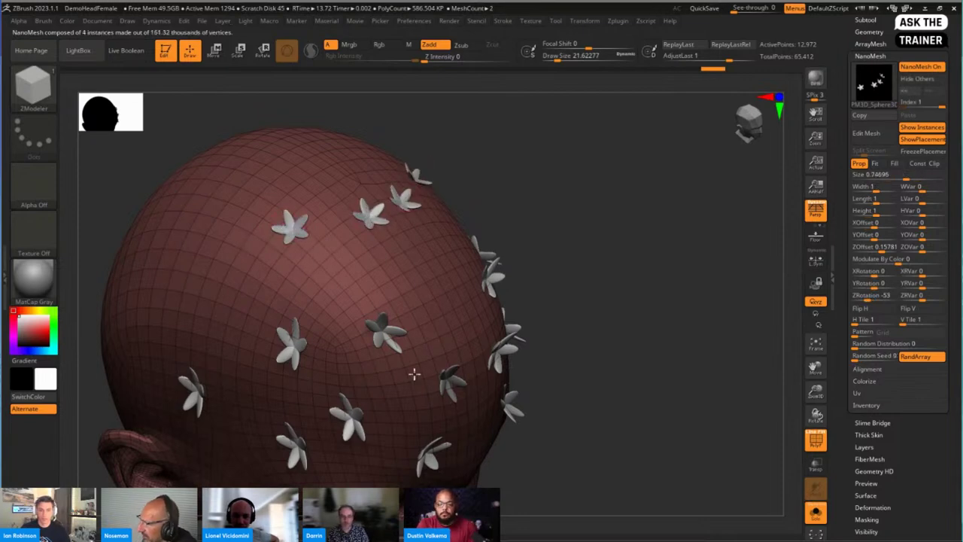
left_click_drag(854, 320, 853, 321)
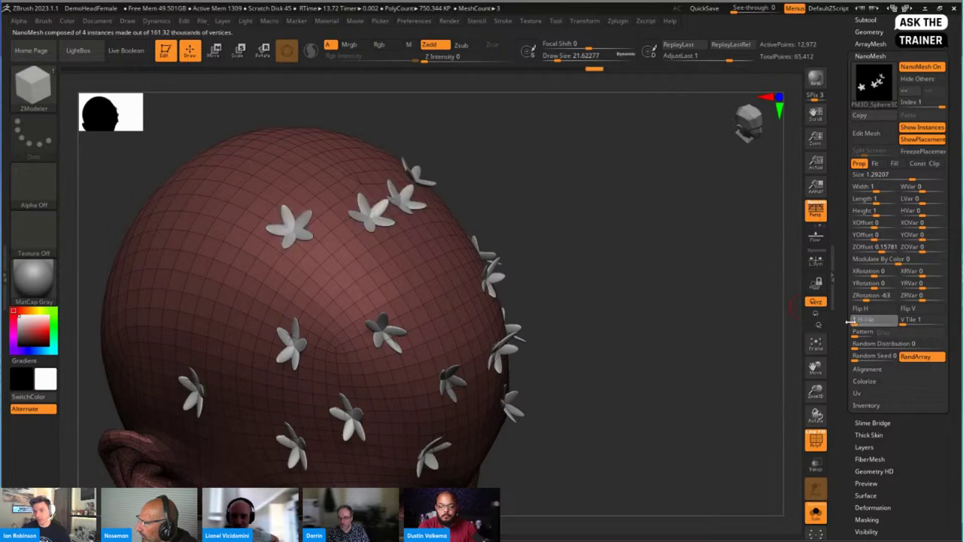
mouse_move(659, 270)
left_mouse_down()
mouse_move(565, 221)
mouse_move(613, 199)
mouse_move(620, 266)
left_mouse_up()
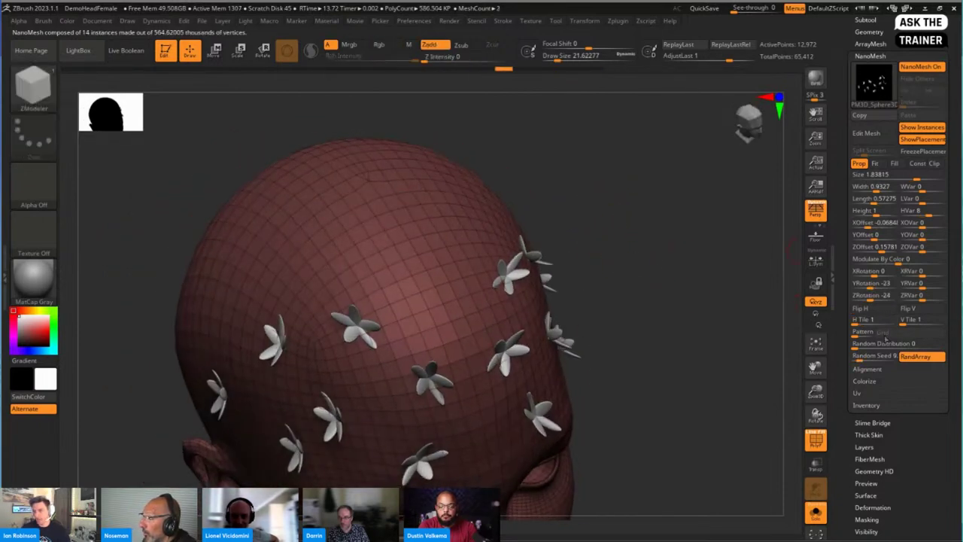
mouse_move(854, 343)
left_mouse_down()
mouse_move(891, 343)
mouse_move(853, 343)
left_mouse_up()
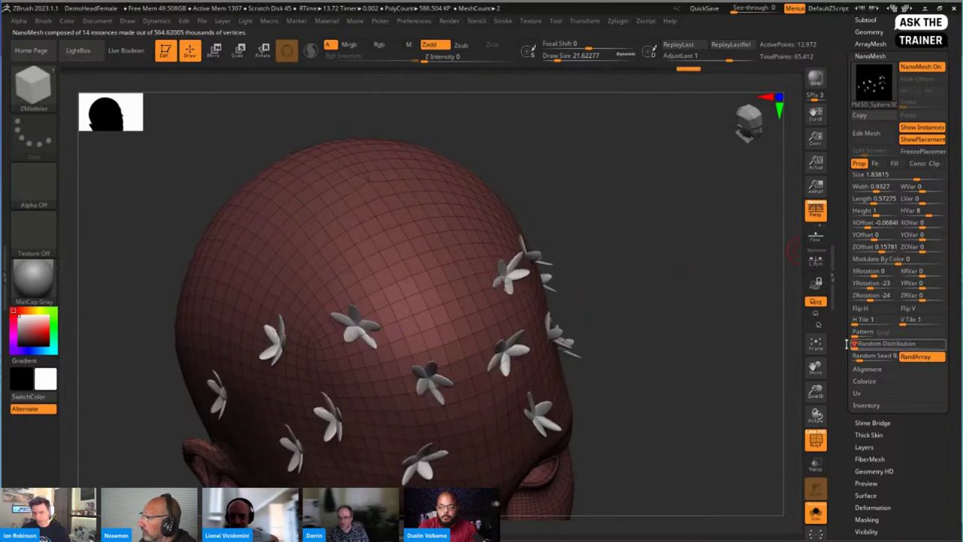
Mark four scattered polygons on the side of the crown and insert flowers on them at Size 1.32432 and ZRotation -150
left_click_drag(585, 252, 366, 258)
left_click(332, 277)
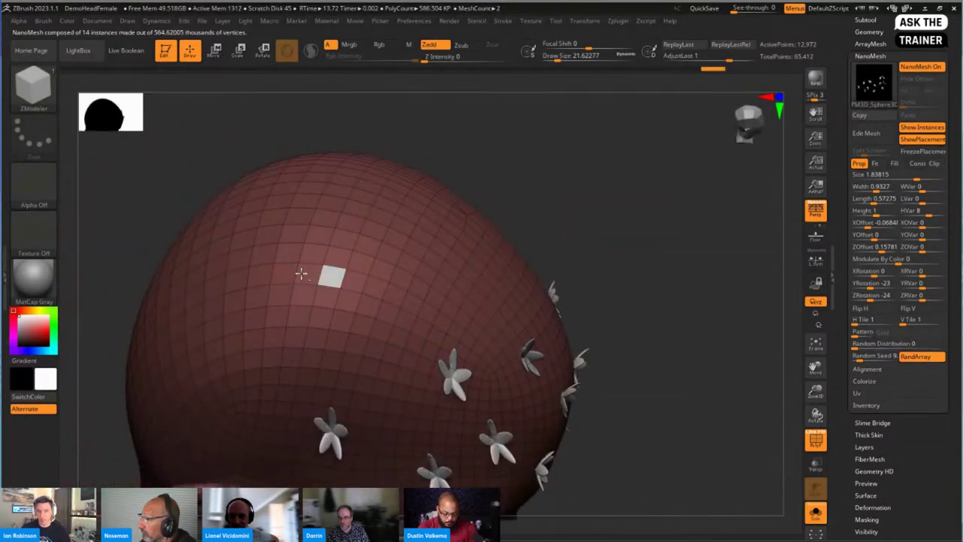
left_click(267, 238)
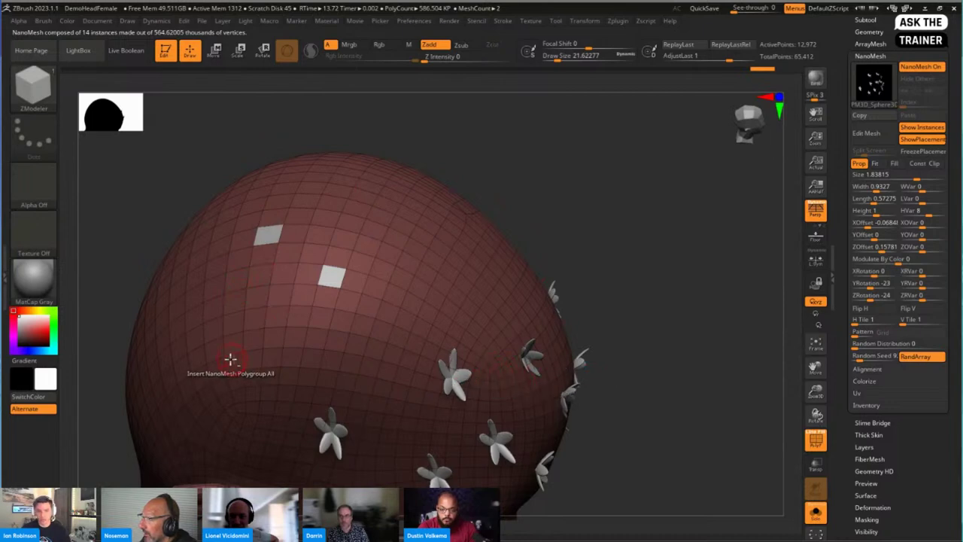
left_click(211, 329)
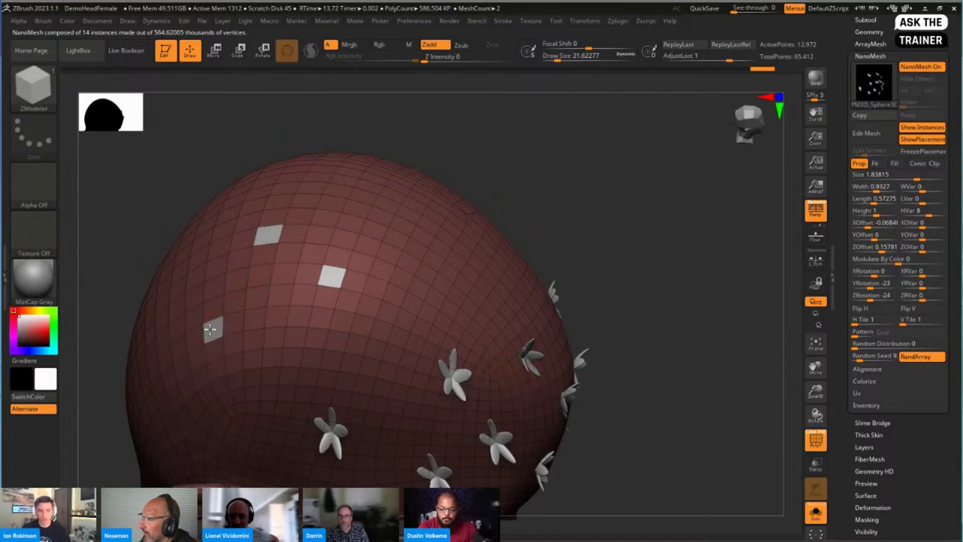
left_click(253, 361)
left_click(331, 271)
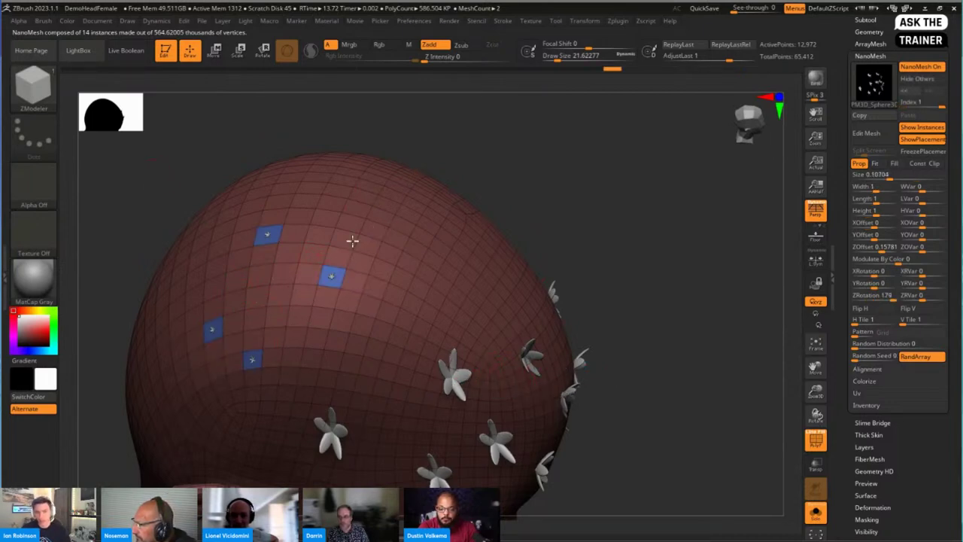
left_click_drag(421, 171, 715, 288)
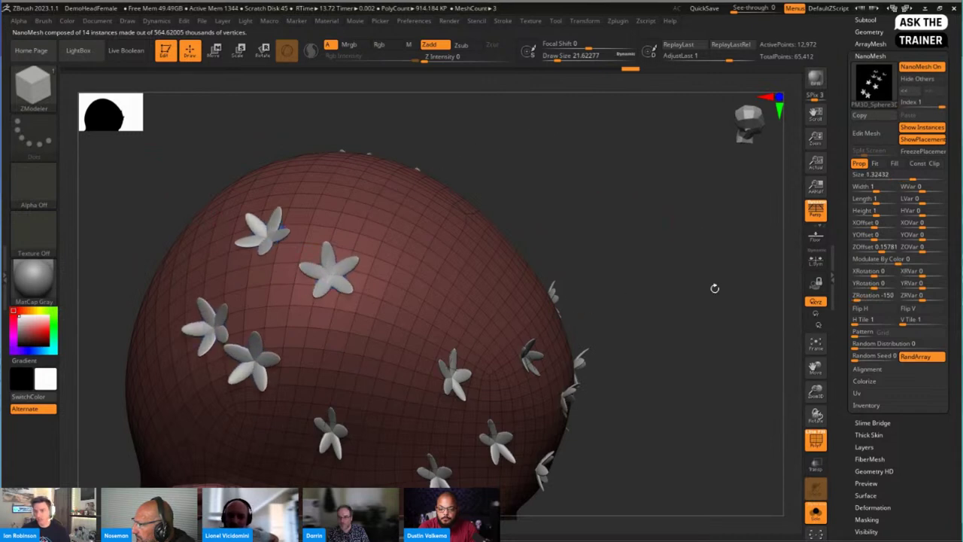
Try a Length of 0.94981 on the crown flowers' NanoMesh
left_click_drag(884, 200, 857, 199)
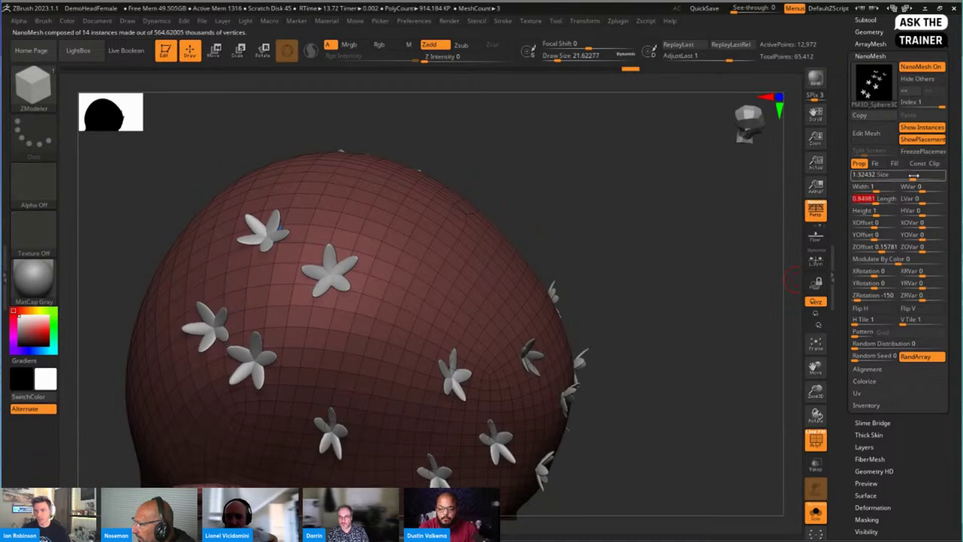
type("1.83815")
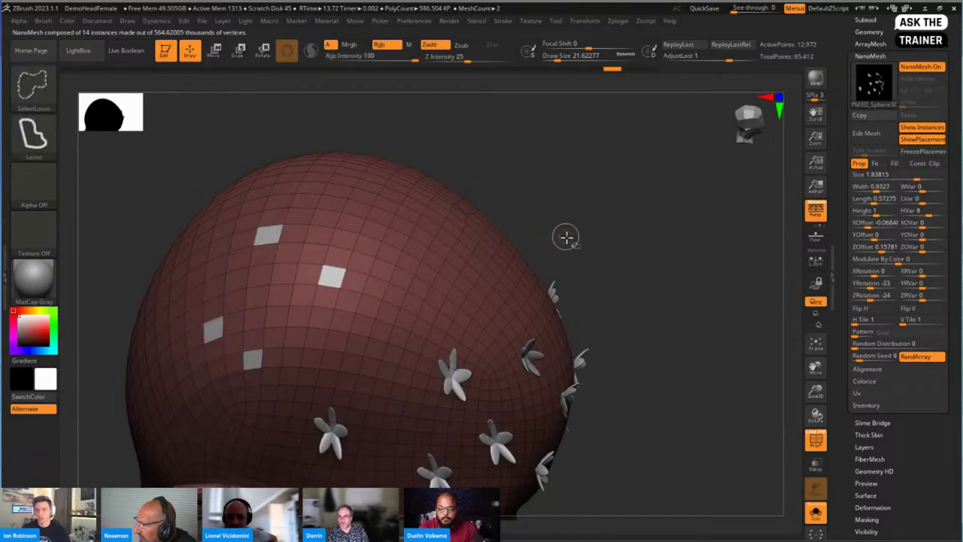
key("Return")
left_click_drag(683, 227, 787, 164)
Select the NanoMesh at index 1 and reduce its Size to 0.96477
left_click_drag(932, 105, 907, 117)
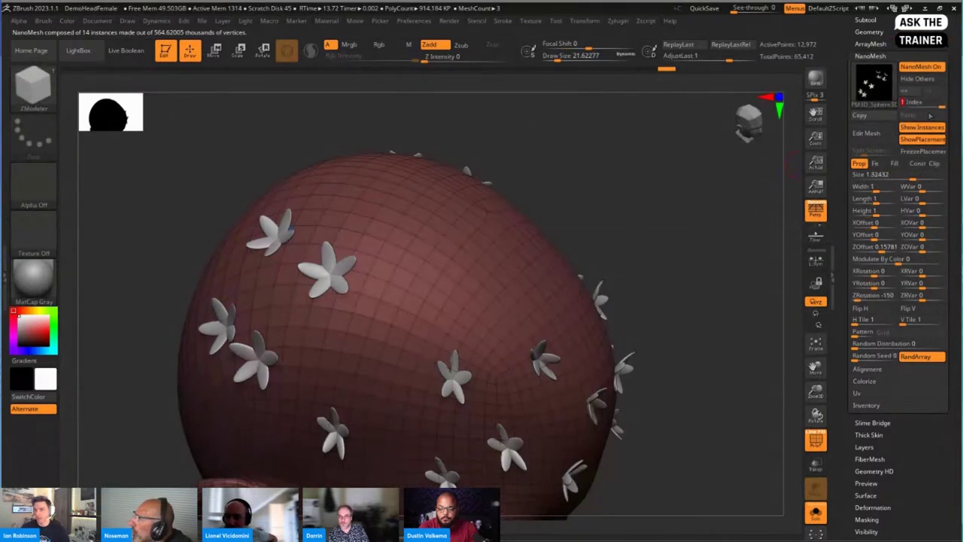
left_click_drag(871, 187, 899, 177)
left_click(911, 103)
Mark four more crown polygons, insert another flower NanoMesh on them at ZRotation -129, and set its Size to 1.91347
left_click(480, 272)
left_click(430, 237)
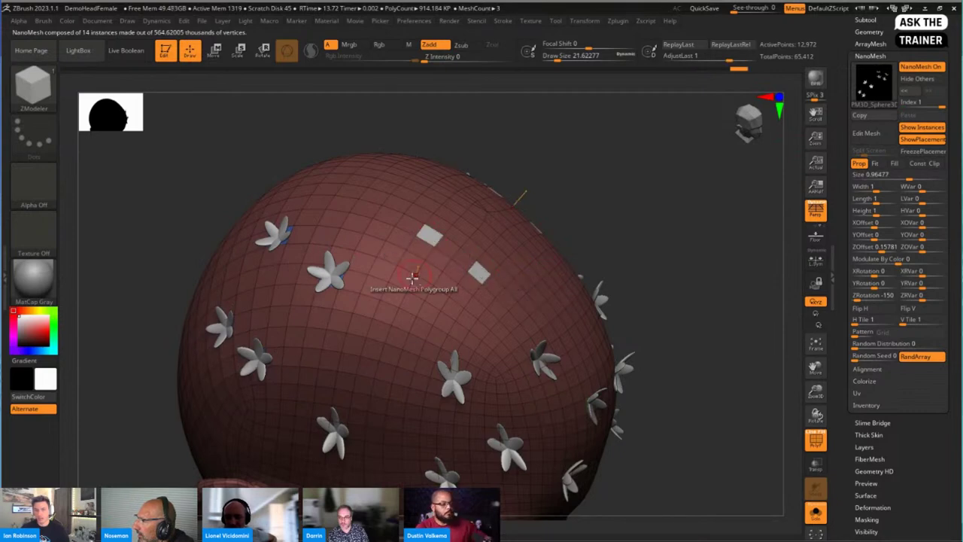
left_click(394, 294)
left_click(422, 326)
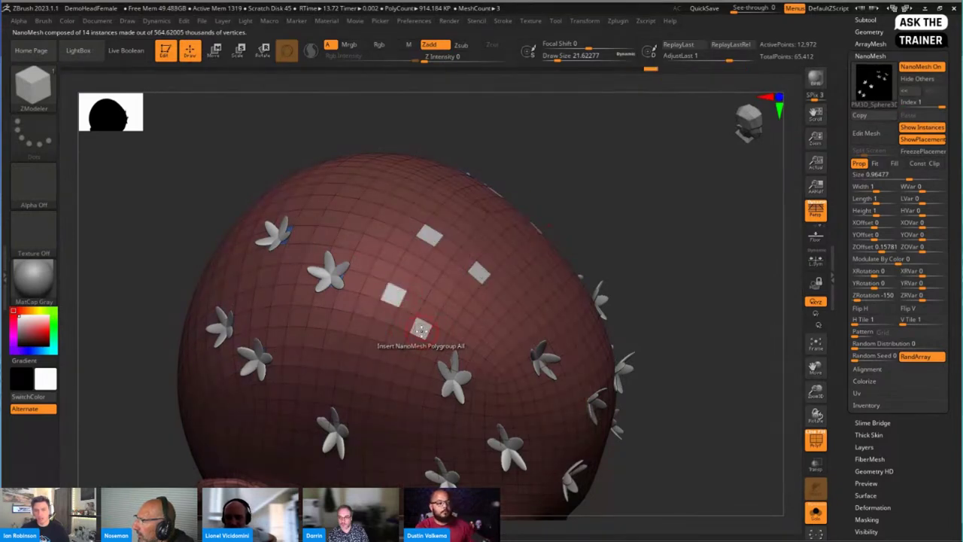
left_click_drag(543, 261, 651, 251)
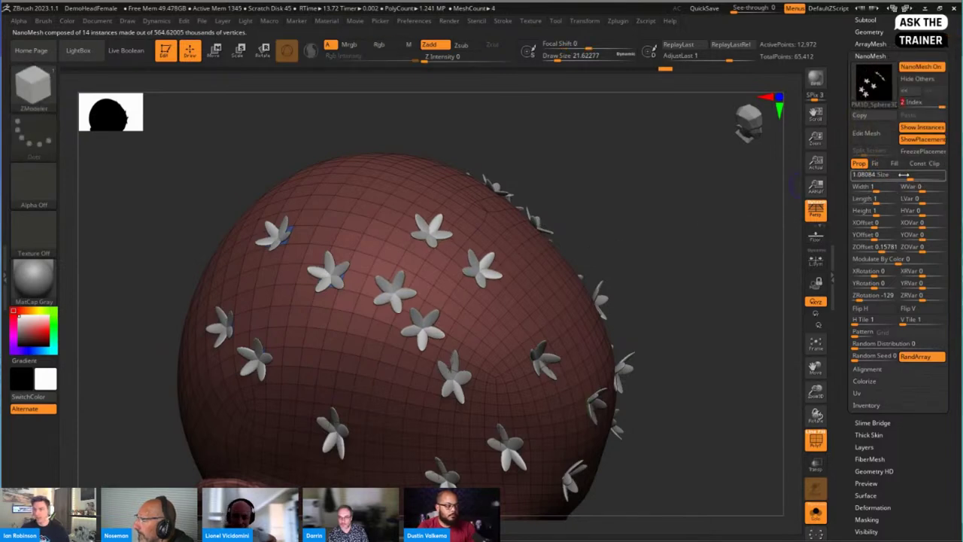
left_click_drag(902, 175, 915, 178)
mouse_move(756, 226)
left_mouse_down()
mouse_move(709, 251)
mouse_move(588, 187)
mouse_move(763, 212)
left_mouse_up()
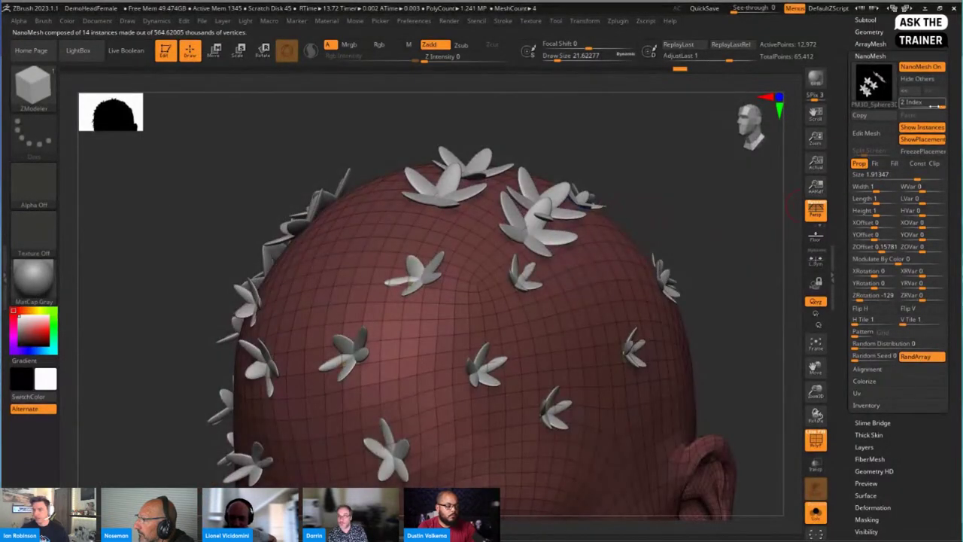
Select the flower NanoMesh at index 0 and set its ZRotation to -73
left_click_drag(933, 107, 914, 106)
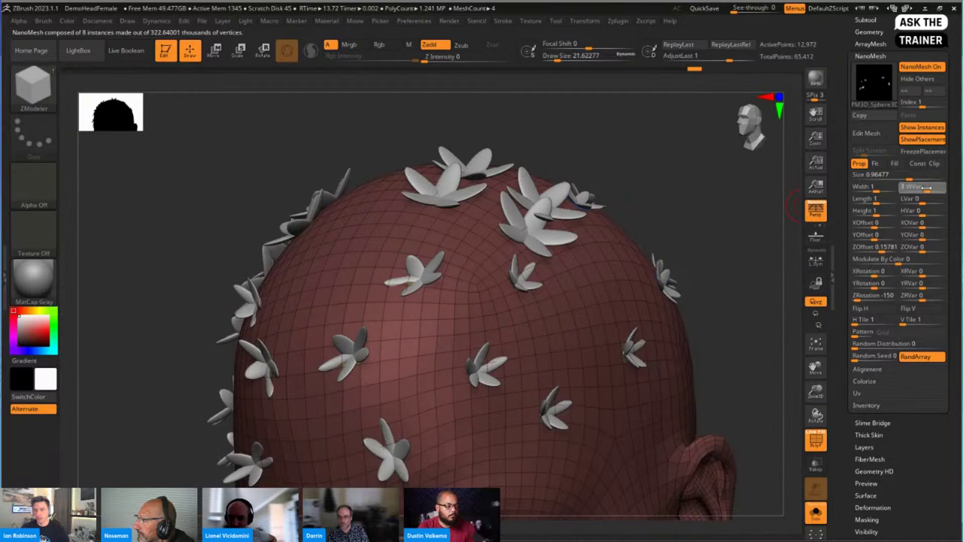
left_click_drag(699, 268, 617, 271)
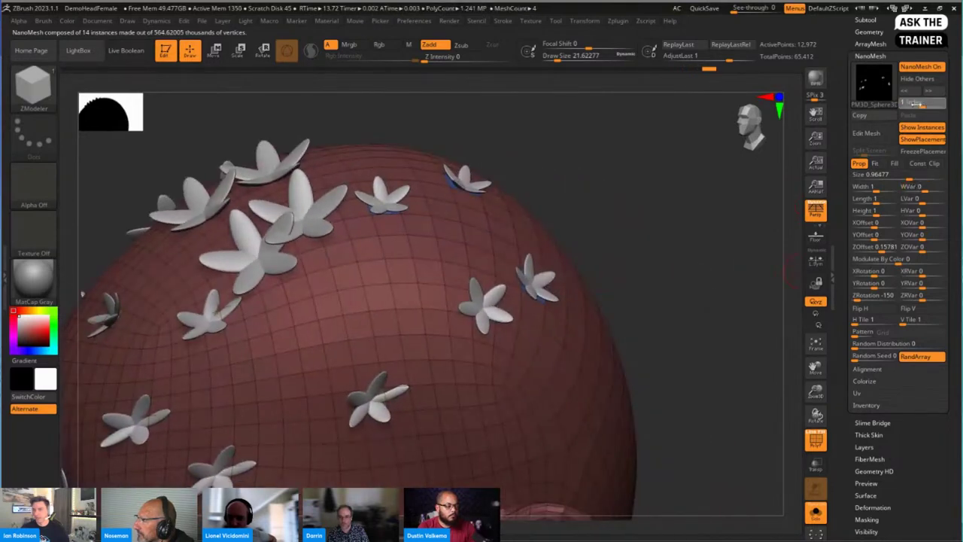
left_click_drag(919, 103, 903, 102)
left_click_drag(627, 264, 639, 226)
left_click_drag(887, 295, 873, 296)
left_click_drag(702, 333, 655, 283)
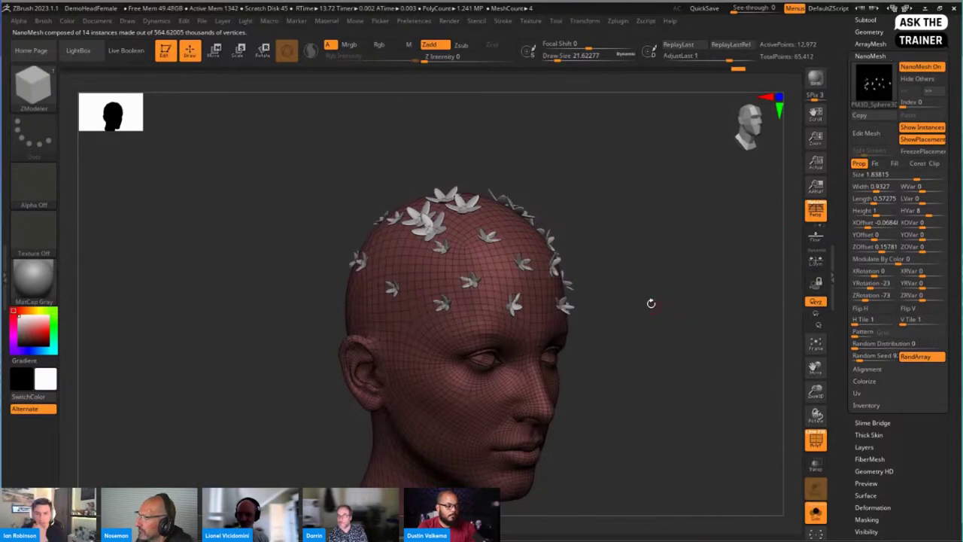
left_click_drag(651, 303, 603, 298)
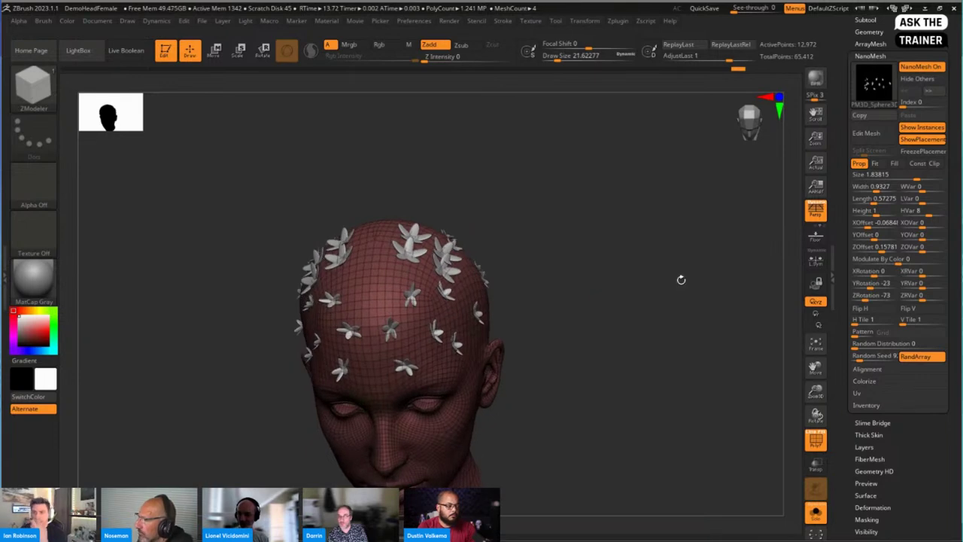
Turn the NanoMesh off to inspect the marked polygons on the bare scalp, and turn it back on
left_click(921, 67)
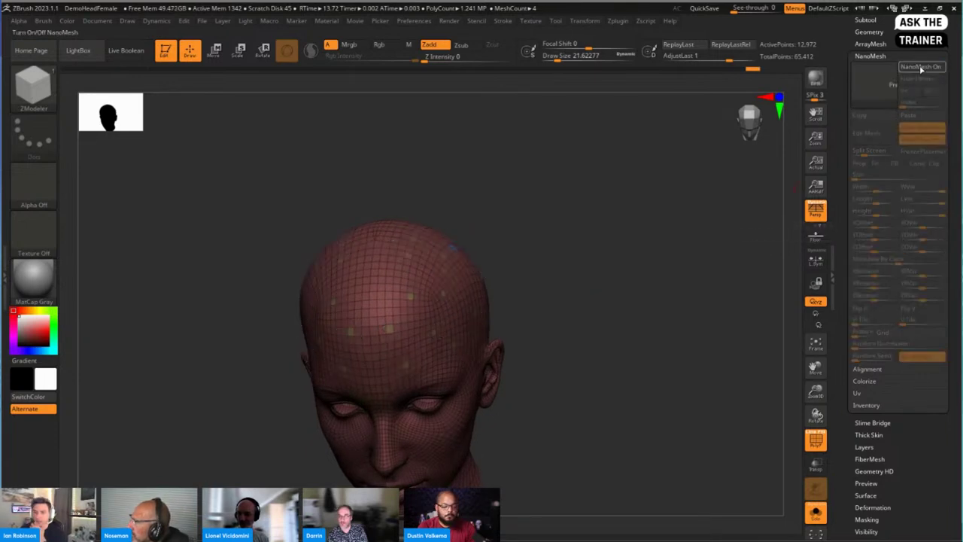
left_click_drag(520, 251, 600, 228)
left_click(925, 67)
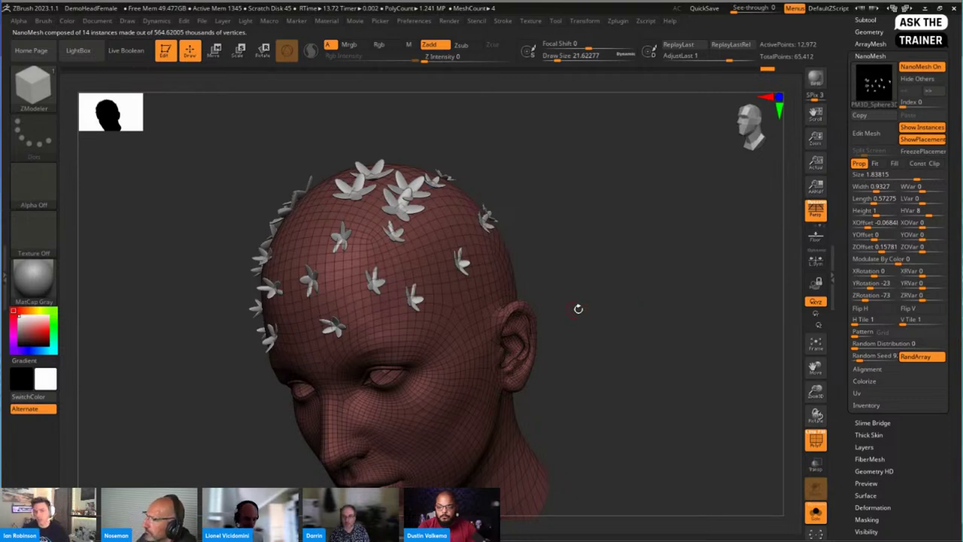
left_click_drag(578, 308, 734, 340)
Convert the flower NanoMesh at index 0 to real geometry with One To Mesh, and undo the conversion
left_click(867, 405)
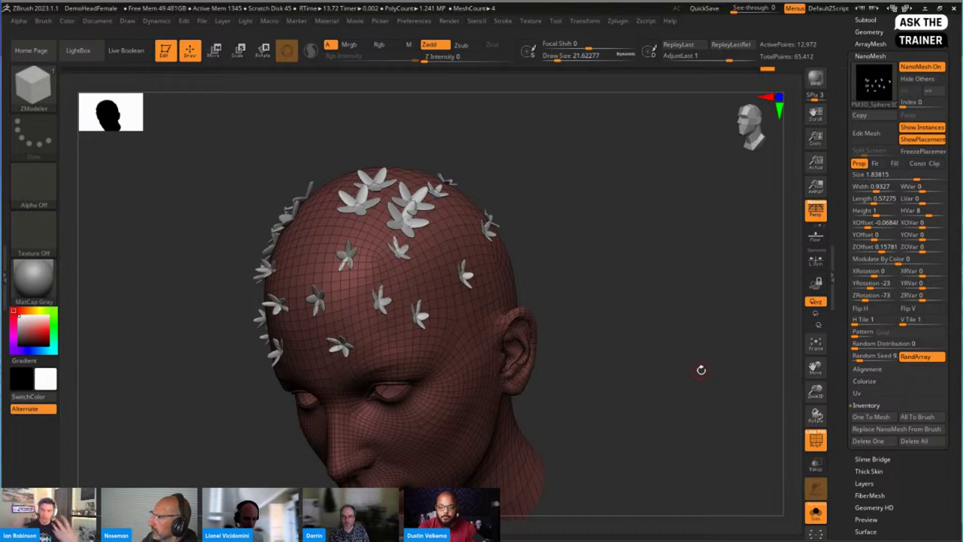
left_click_drag(609, 286, 647, 245)
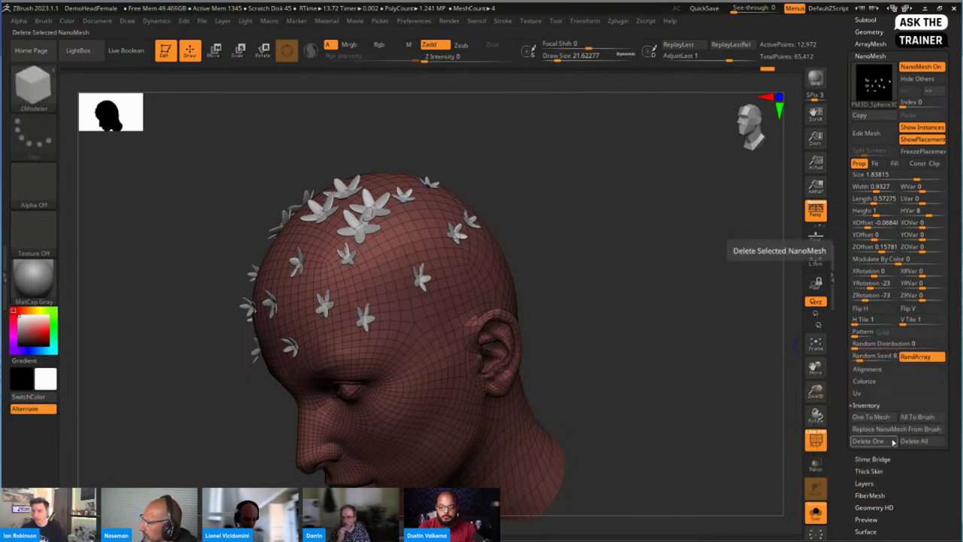
left_click(863, 417)
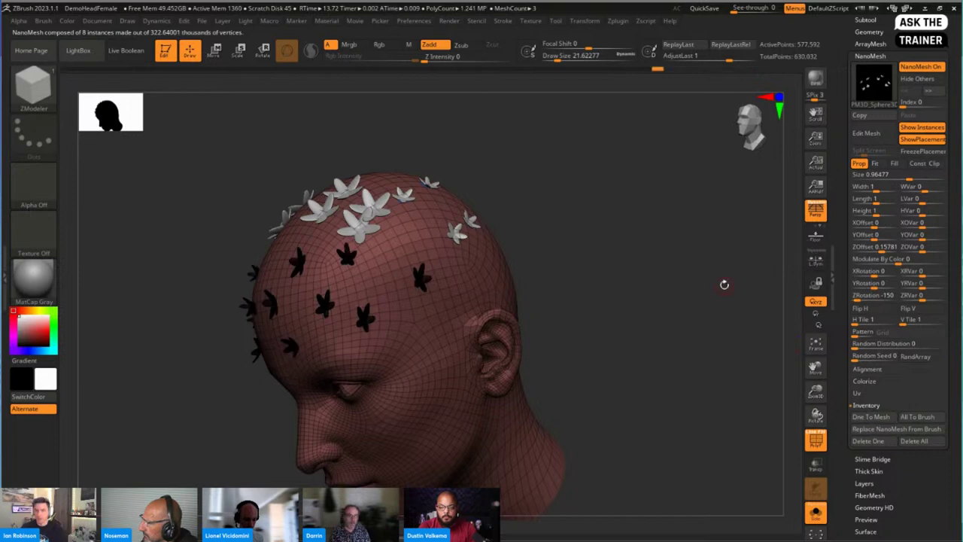
mouse_move(724, 281)
left_mouse_down()
mouse_move(404, 279)
mouse_move(372, 304)
mouse_move(351, 215)
mouse_move(357, 263)
mouse_move(335, 253)
left_mouse_up()
key("shift")
mouse_move(333, 264)
right_mouse_down("ctrl")
mouse_move(333, 204)
mouse_move(323, 215)
mouse_move(342, 256)
mouse_move(490, 303)
mouse_move(462, 272)
mouse_move(708, 303)
right_mouse_up("ctrl")
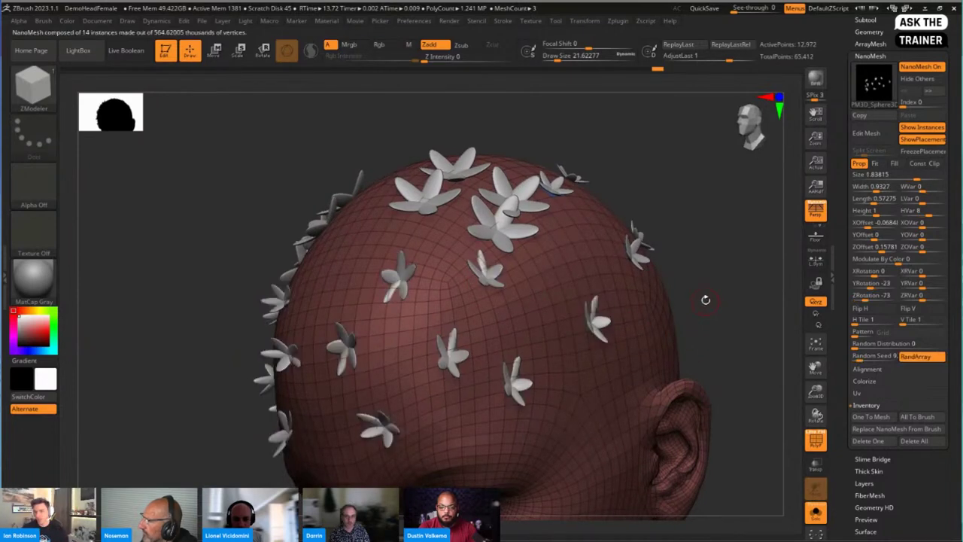
right_click_drag(725, 292, 559, 252)
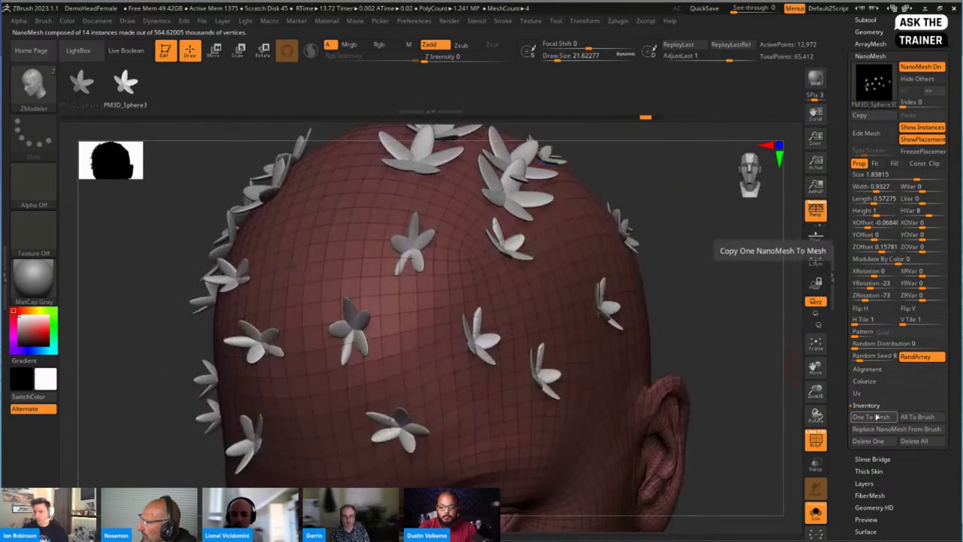
Convert all flower NanoMeshes to real geometry, inspect the head without the polyframe, and undo the latest conversions
left_click(871, 416)
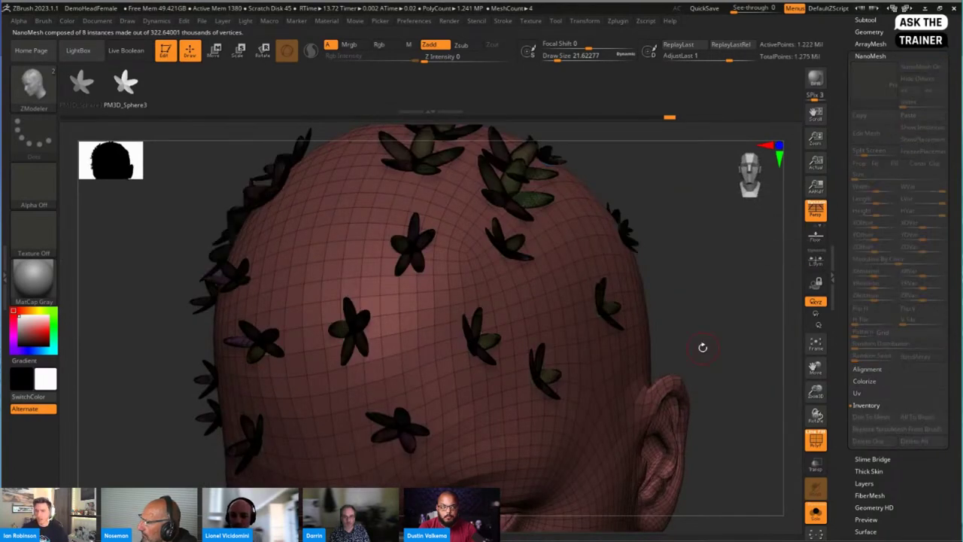
right_click_drag(701, 344, 640, 318)
key("shift+f")
right_click_drag(559, 265, 603, 279)
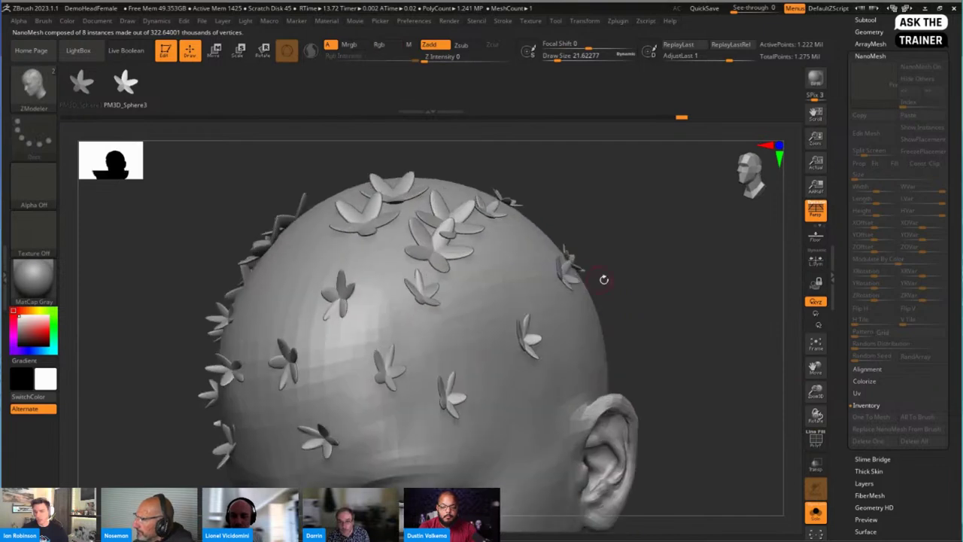
right_click_drag(768, 422, 752, 395)
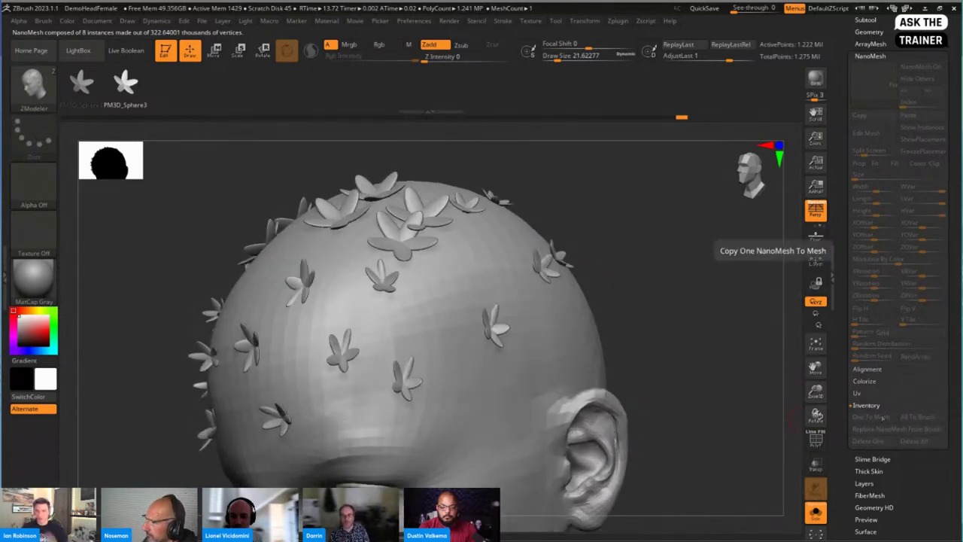
left_click(866, 416)
key("ctrl")
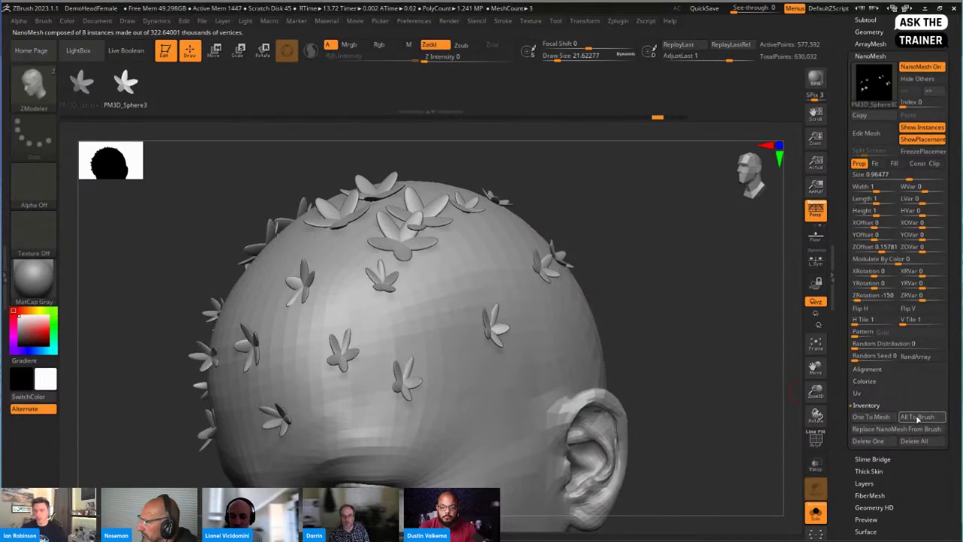
key("shift+f")
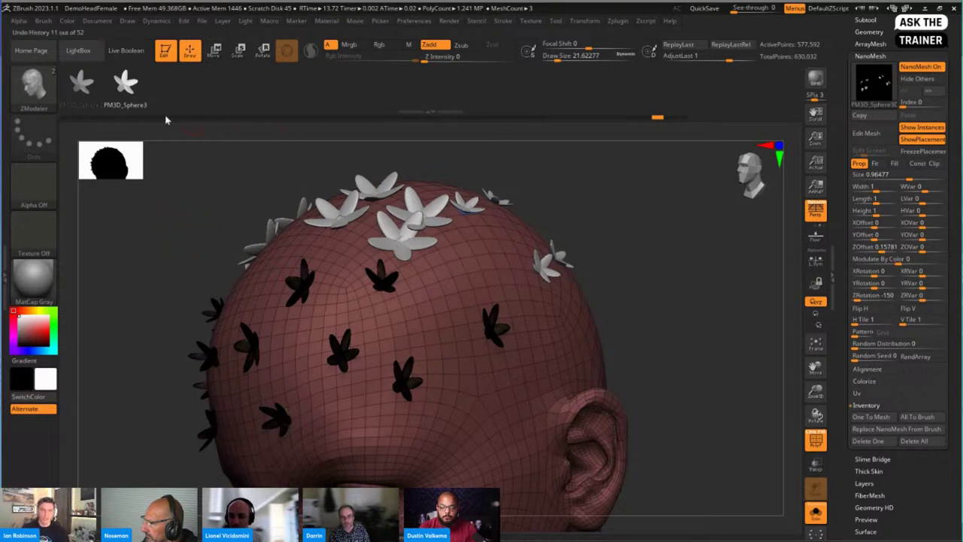
Delete the large crown flowers' NanoMesh at index 1, and undo back to the unconverted flower NanoMeshes
mouse_move(281, 193)
left_mouse_down()
mouse_move(645, 308)
mouse_move(595, 281)
mouse_move(572, 286)
left_mouse_up()
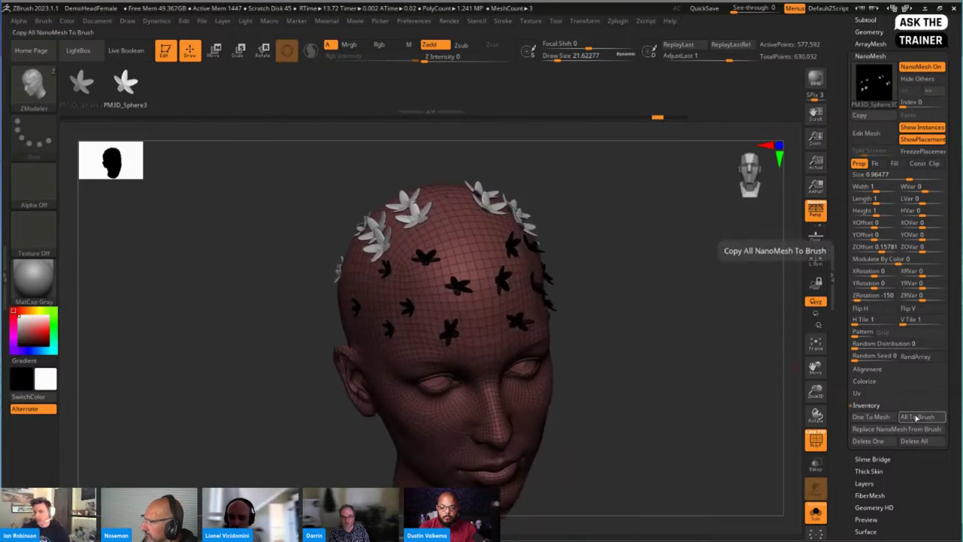
left_click_drag(674, 371, 649, 368)
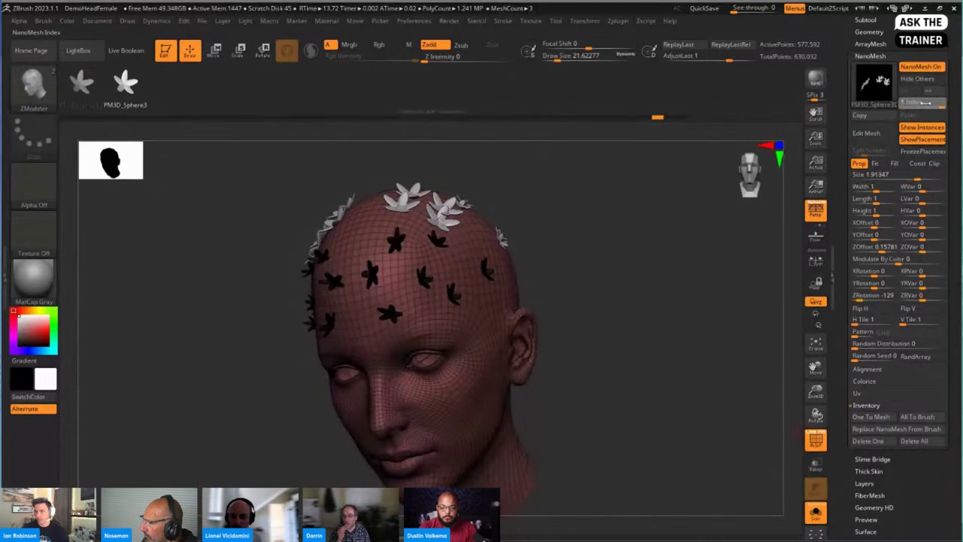
left_click(925, 102)
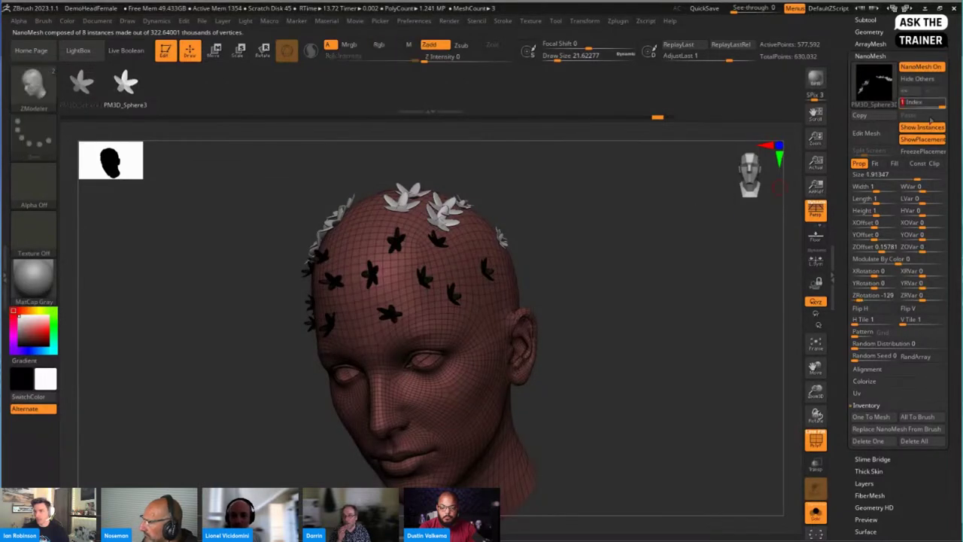
left_click_drag(681, 234, 596, 260)
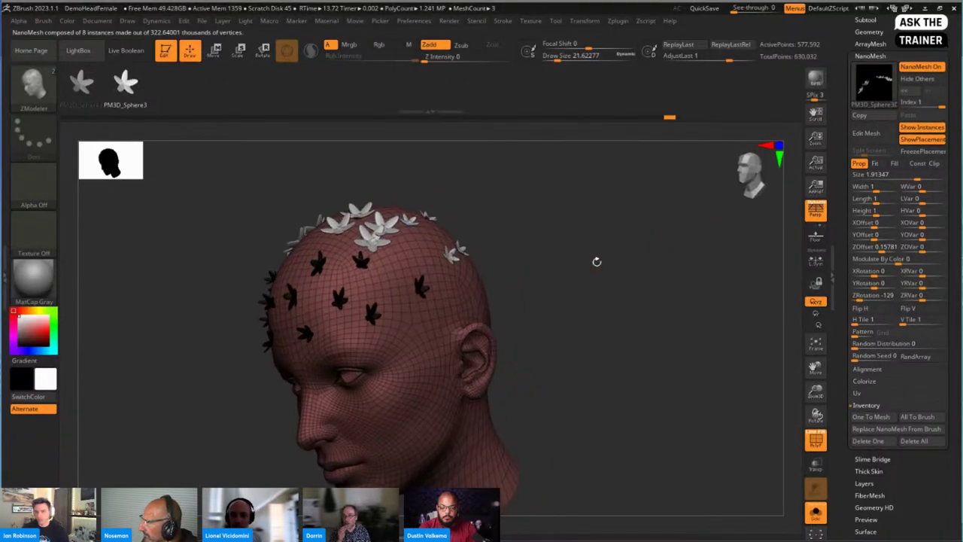
left_click(884, 445)
left_click_drag(548, 251, 294, 267)
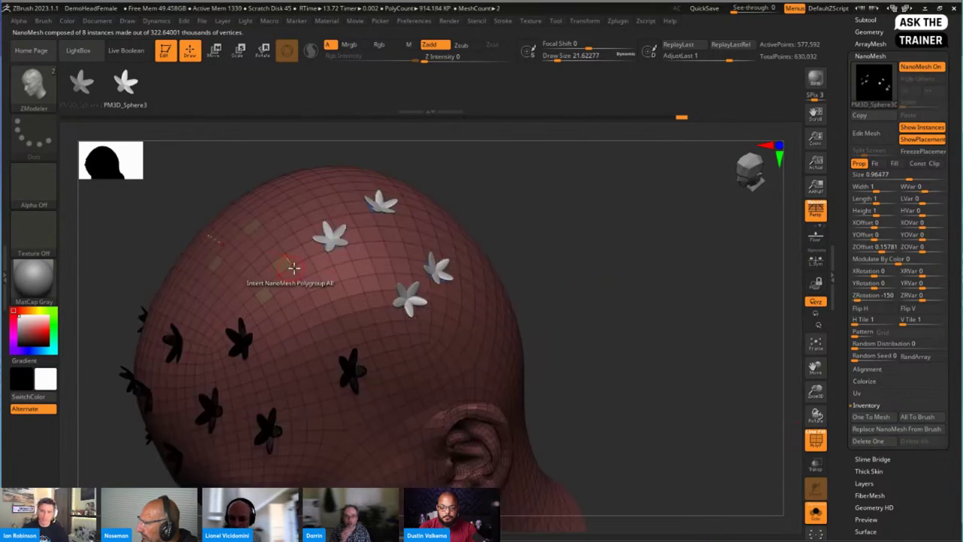
mouse_move(293, 267)
right_mouse_down()
mouse_move(266, 333)
mouse_move(520, 319)
mouse_move(393, 324)
right_mouse_up()
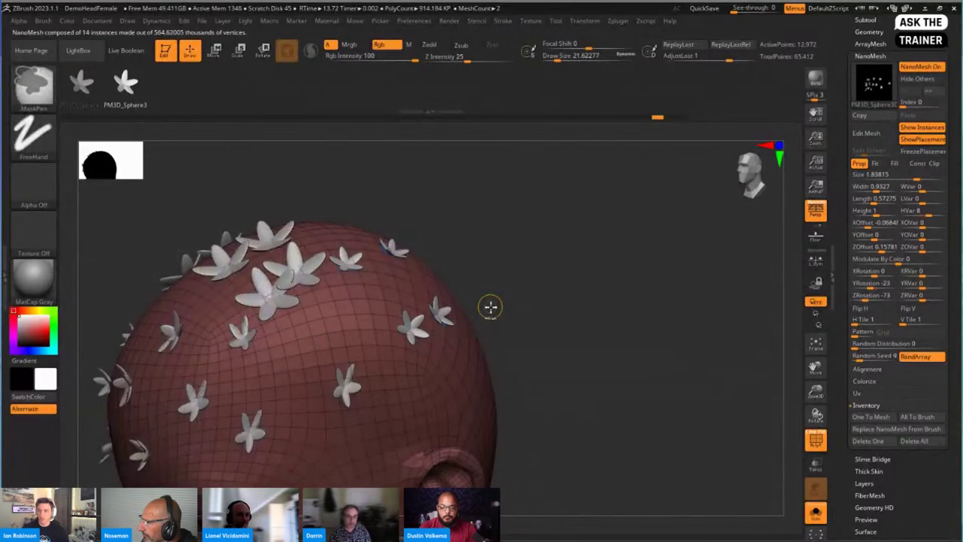
Select the NanoMesh at index 2, switch to the one at index 1, and adjust its height variation
left_click_drag(906, 101, 940, 102)
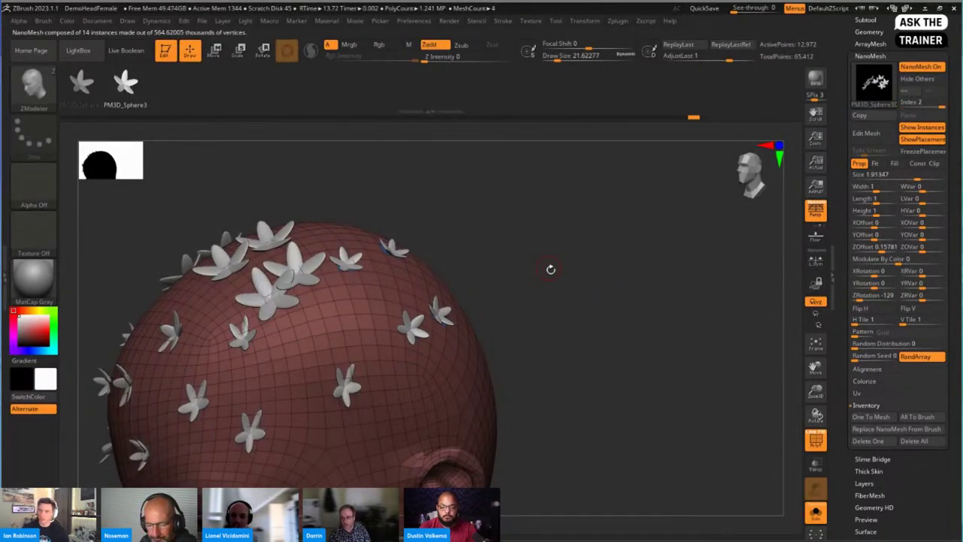
right_click_drag(551, 269, 594, 293)
left_click(905, 103)
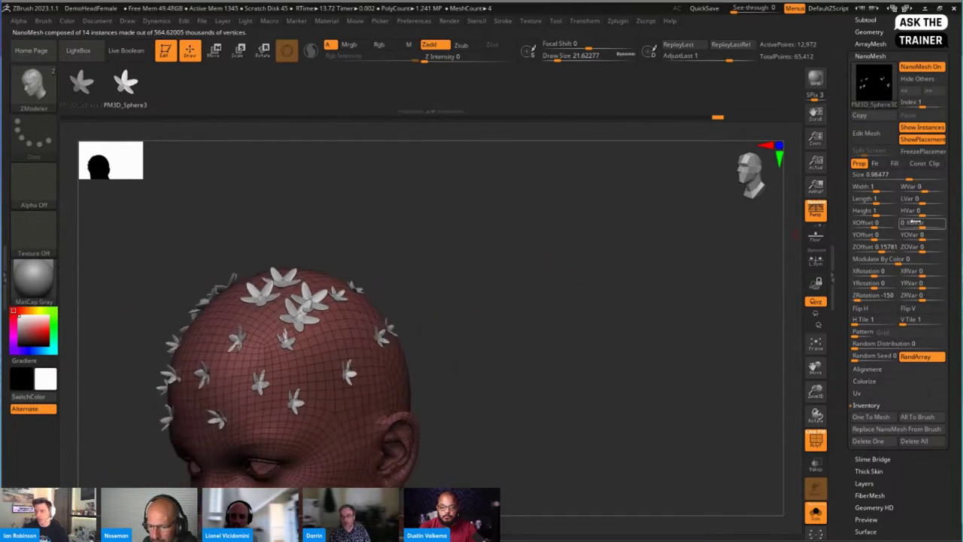
left_click_drag(913, 213, 933, 212)
left_click_drag(526, 331, 580, 239)
left_click_drag(634, 269, 659, 304)
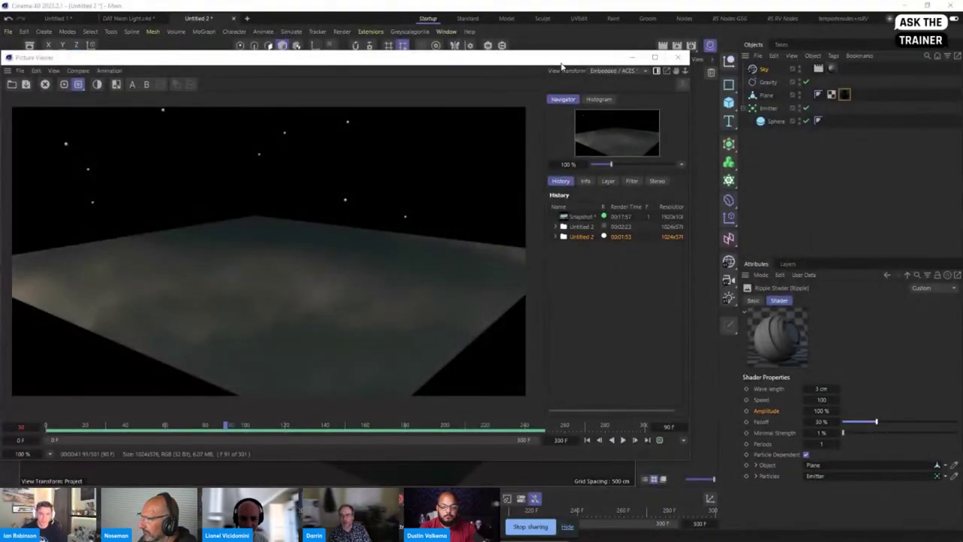
Switch to Cinema 4D, review the rendered ripple animation in a maximized, zoomed-in Picture Viewer, and close the viewer
left_click(655, 58)
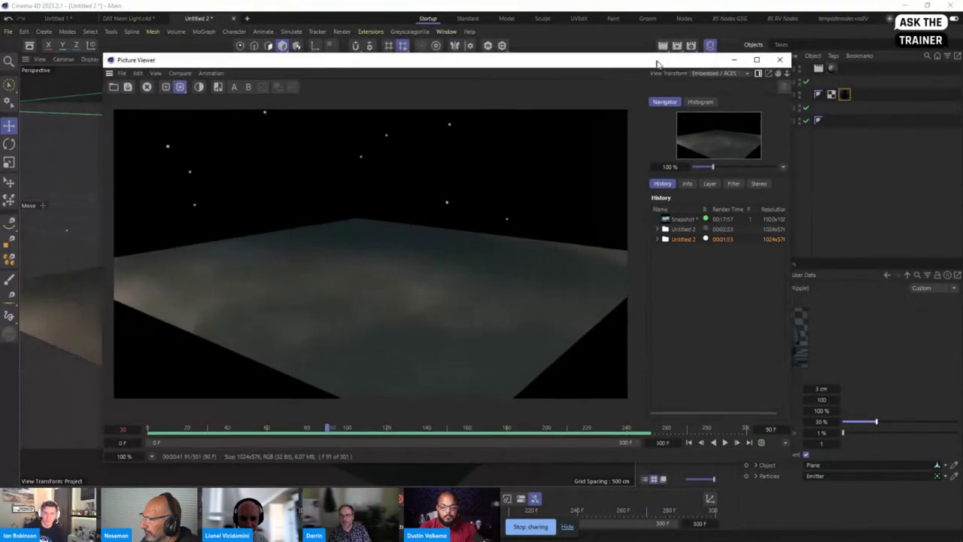
left_click(166, 431)
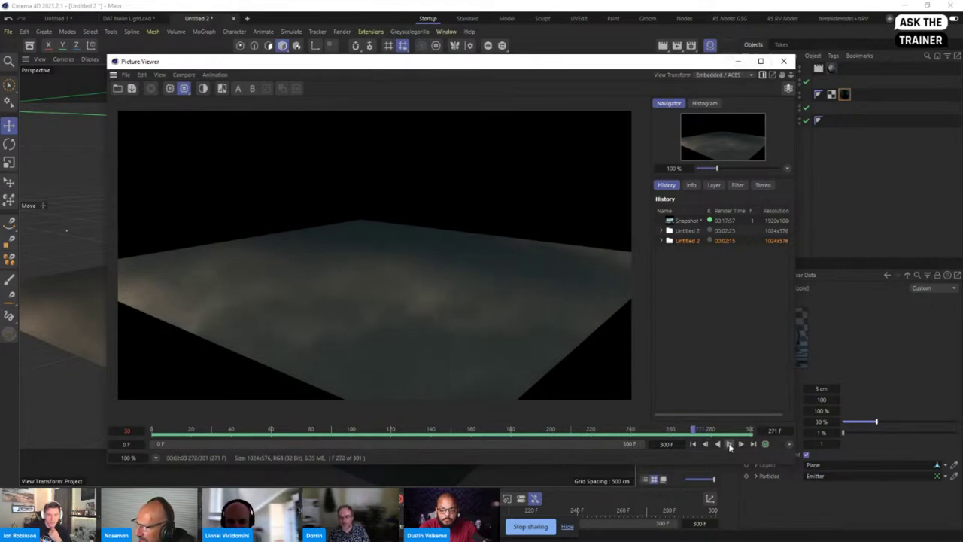
left_click(760, 61)
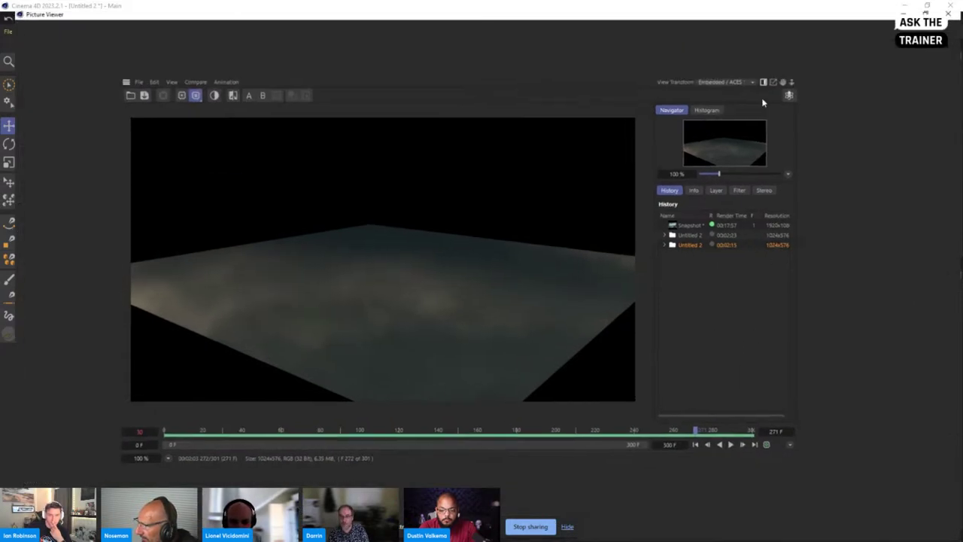
scroll(471, 318, "up", 4)
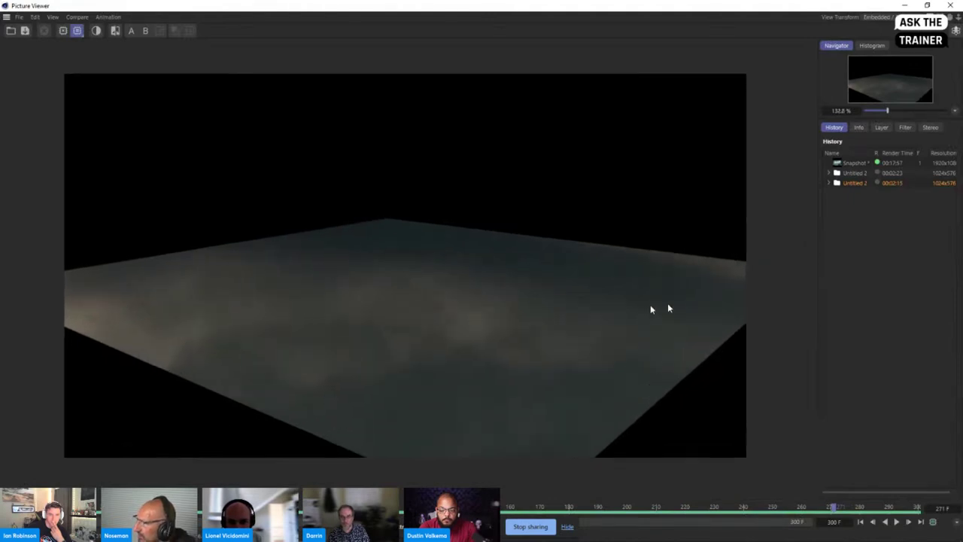
scroll(651, 308, "up", 2)
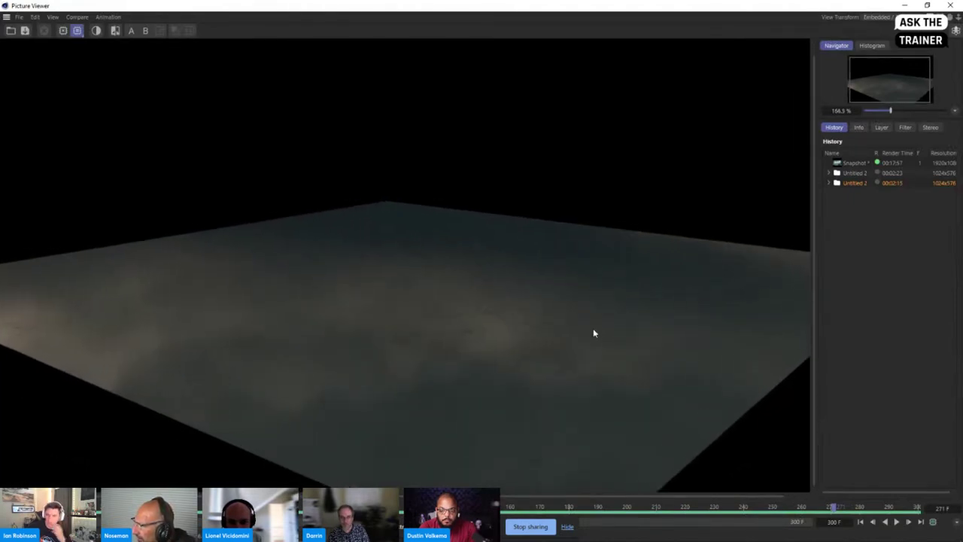
scroll(593, 333, "up", 1)
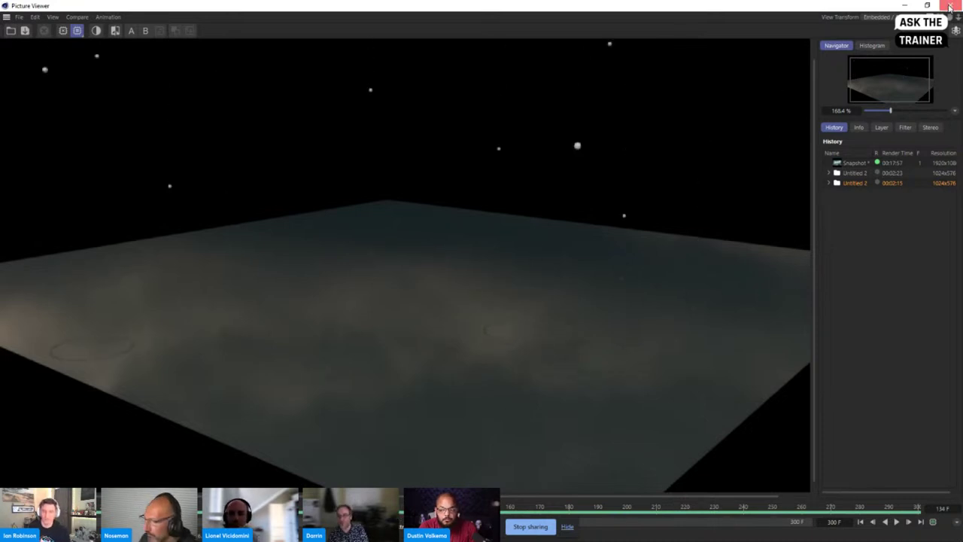
key("alt+Tab")
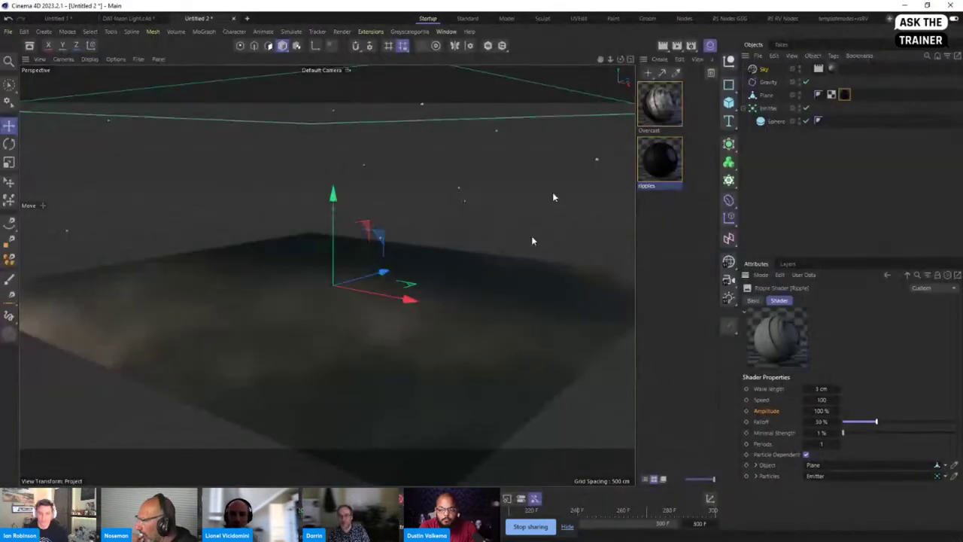
Examine the plane, the particle emitter and its child sphere, and look over the available simulation tools
left_click(766, 95)
left_click(764, 109)
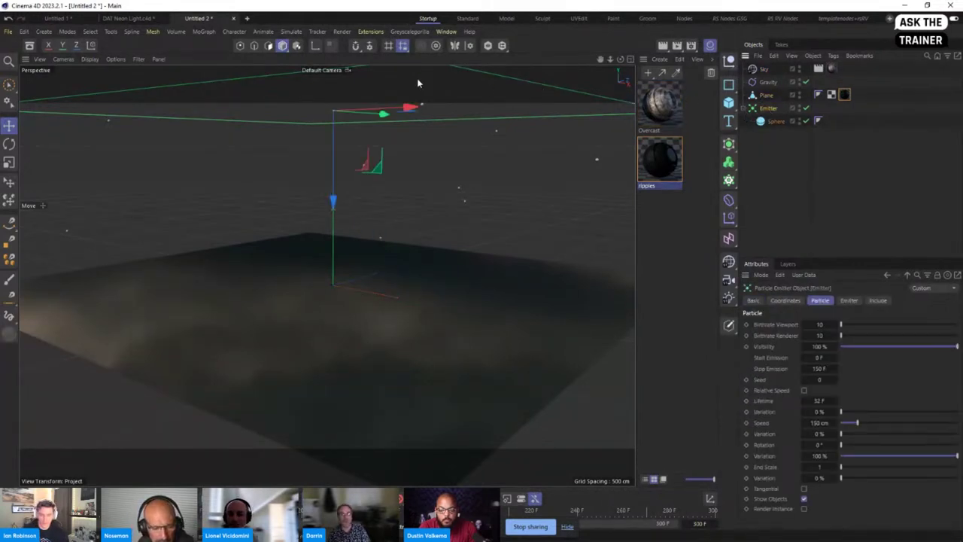
left_click(292, 33)
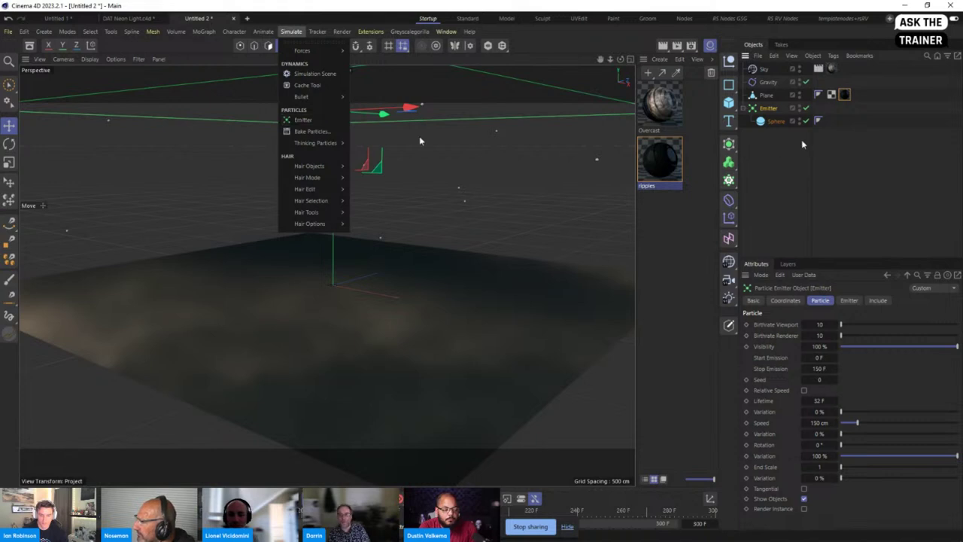
left_click(755, 178)
left_click(761, 122)
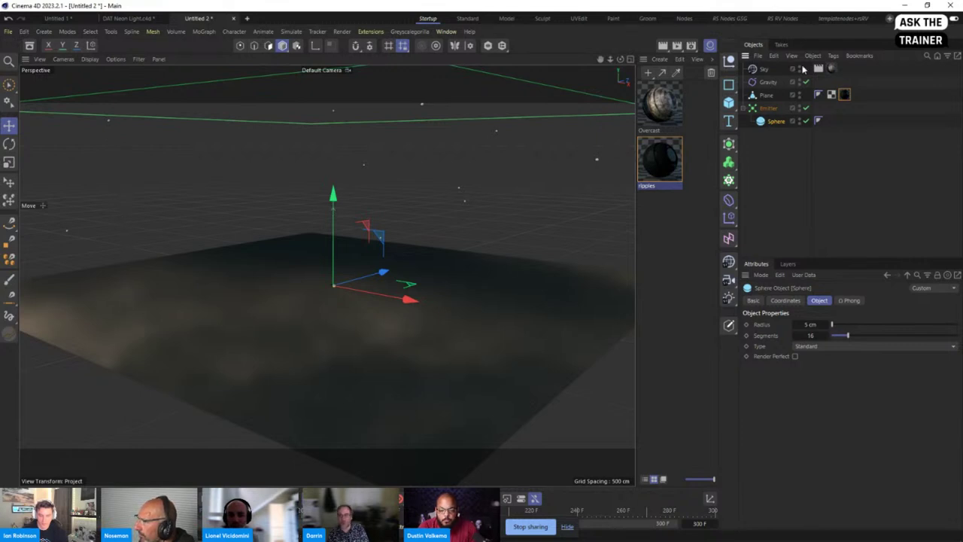
Open the plane's ripples material for editing and review its Color and Reflectance channels, including the layer Fresnel settings
left_click(847, 96)
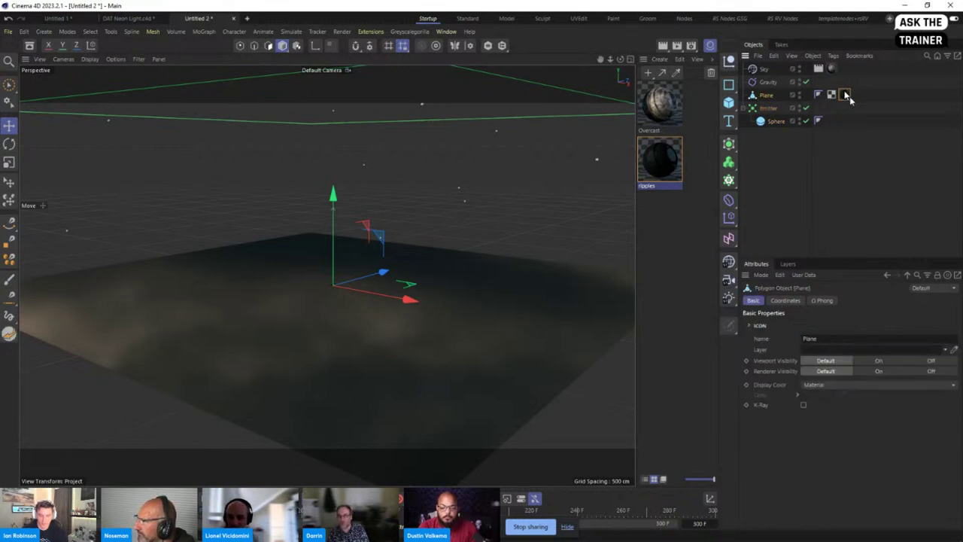
double_click(847, 96)
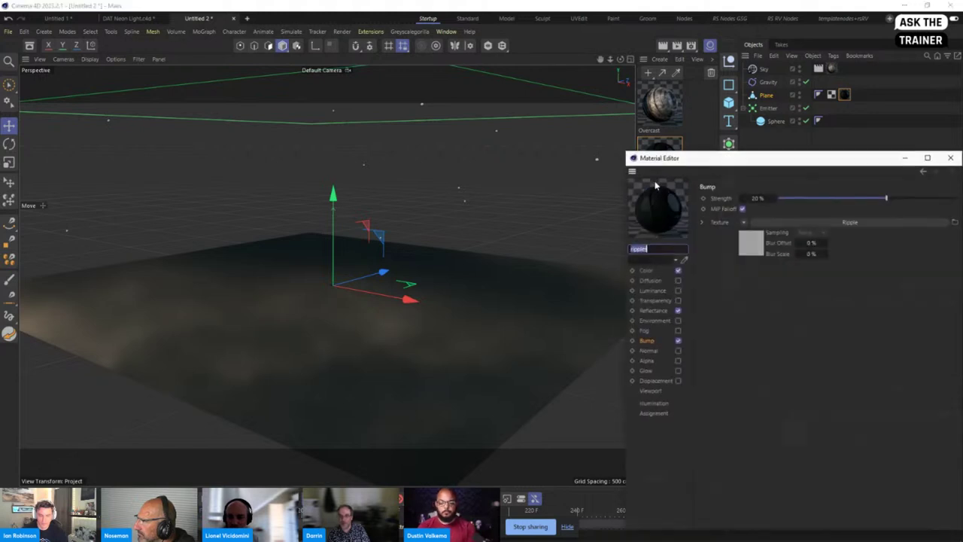
left_click_drag(658, 160, 528, 81)
left_click(519, 194)
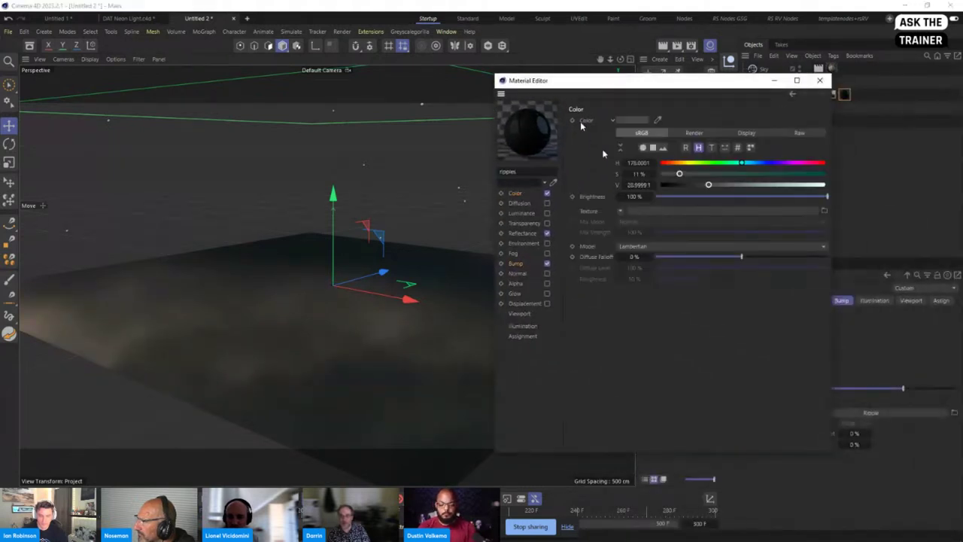
left_click(524, 234)
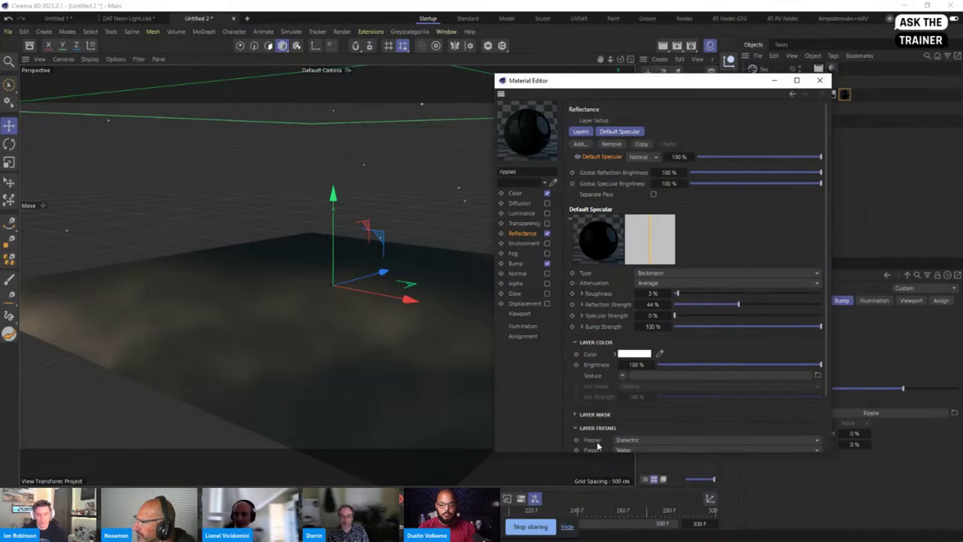
scroll(605, 450, "down", 2)
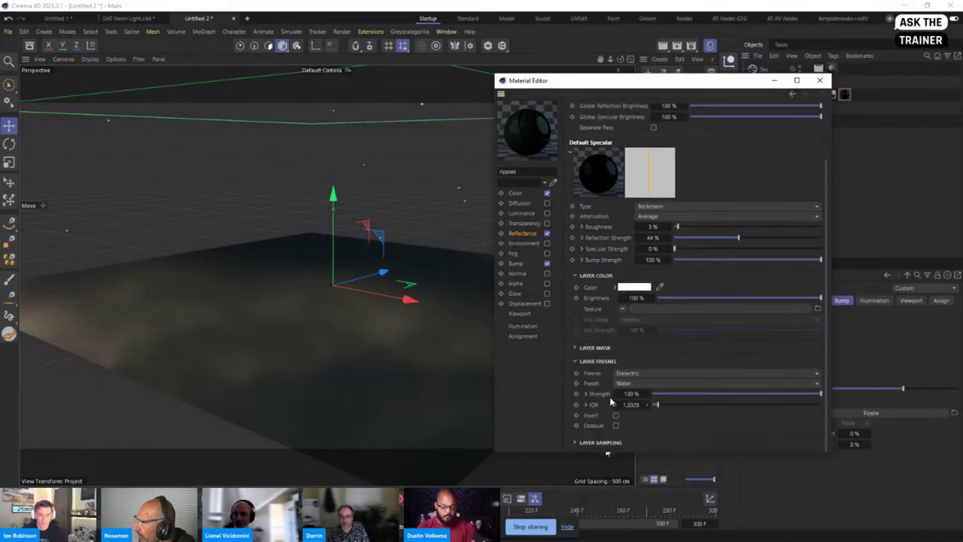
Show the material's Bump channel, render the viewport, and inspect the properties of the Ripple shader used as bump texture
left_click(516, 263)
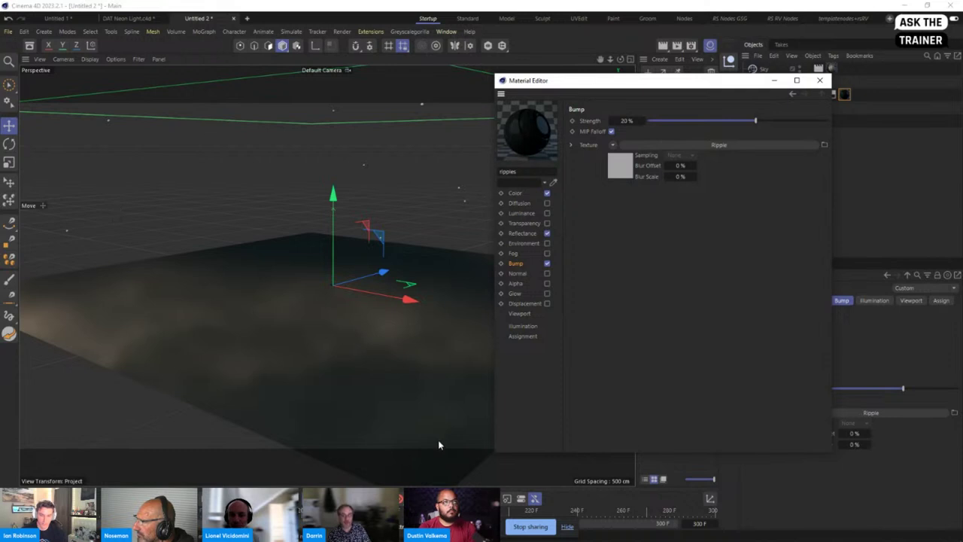
left_click(663, 45)
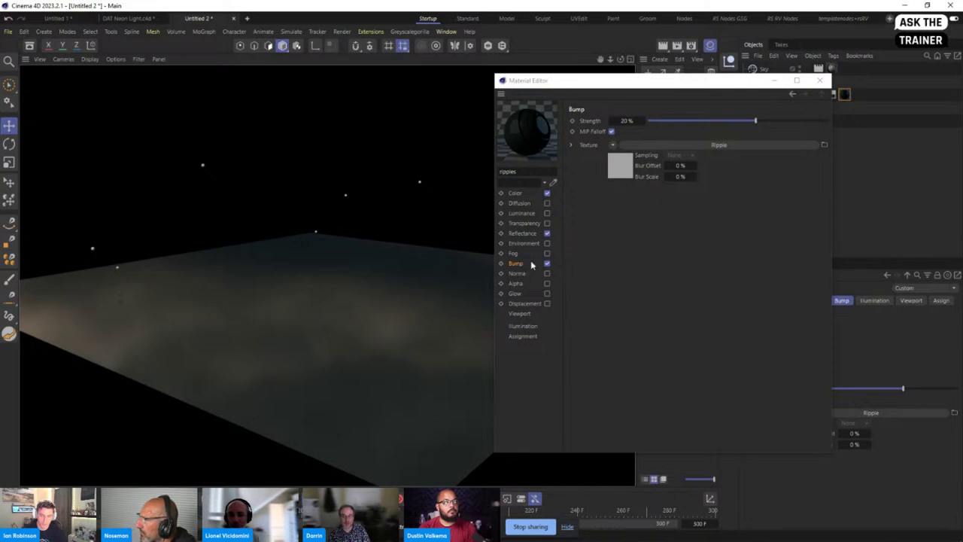
left_click(616, 171)
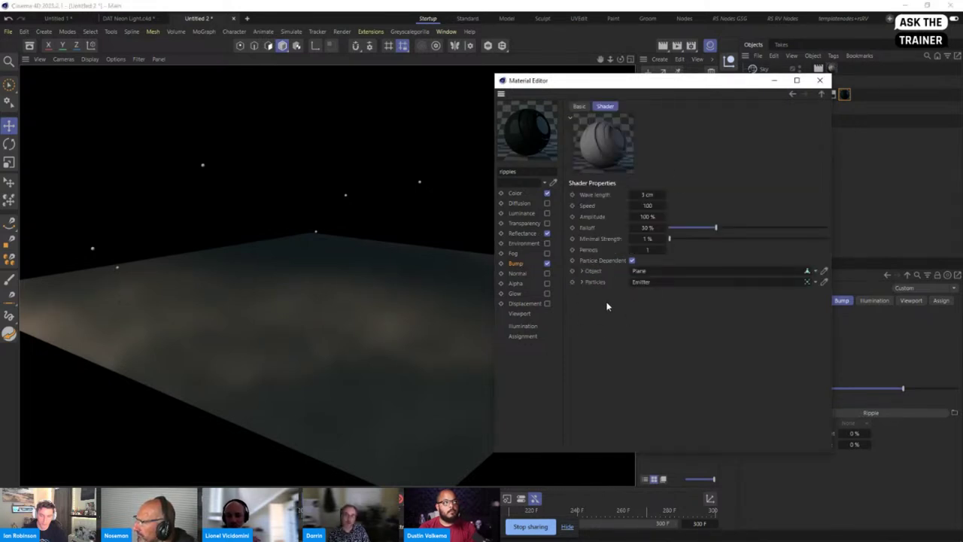
Return to the Bump channel and choose the Ripple effect shader as its texture
left_click(518, 264)
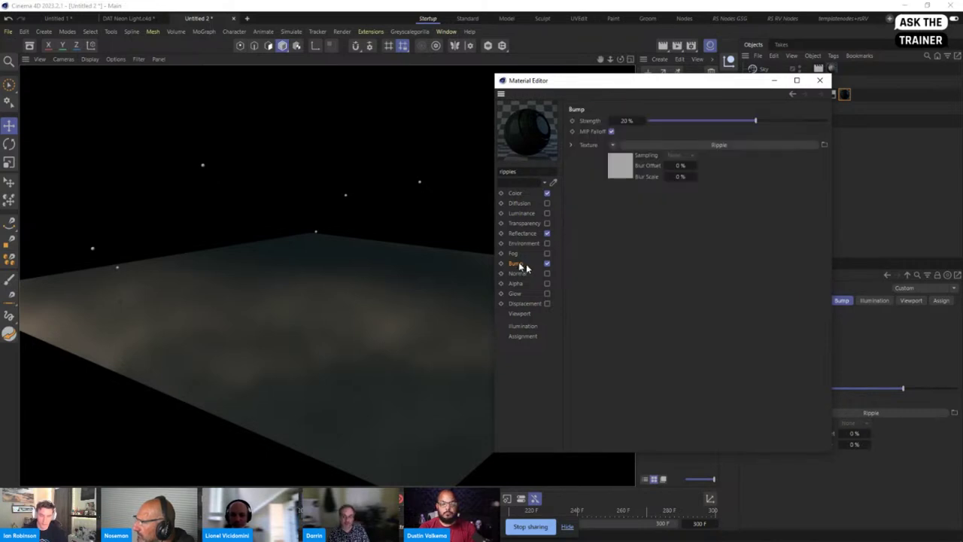
left_click(612, 145)
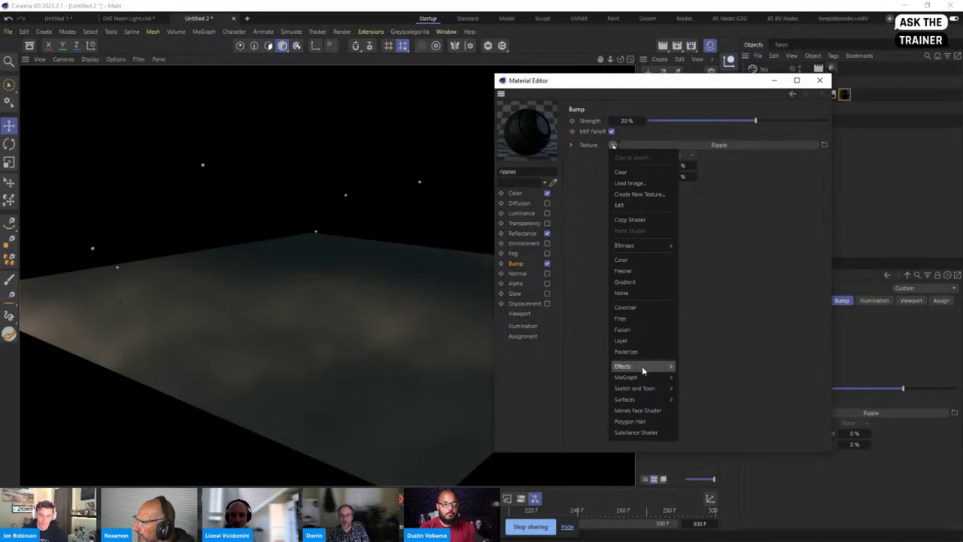
mouse_move(641, 366)
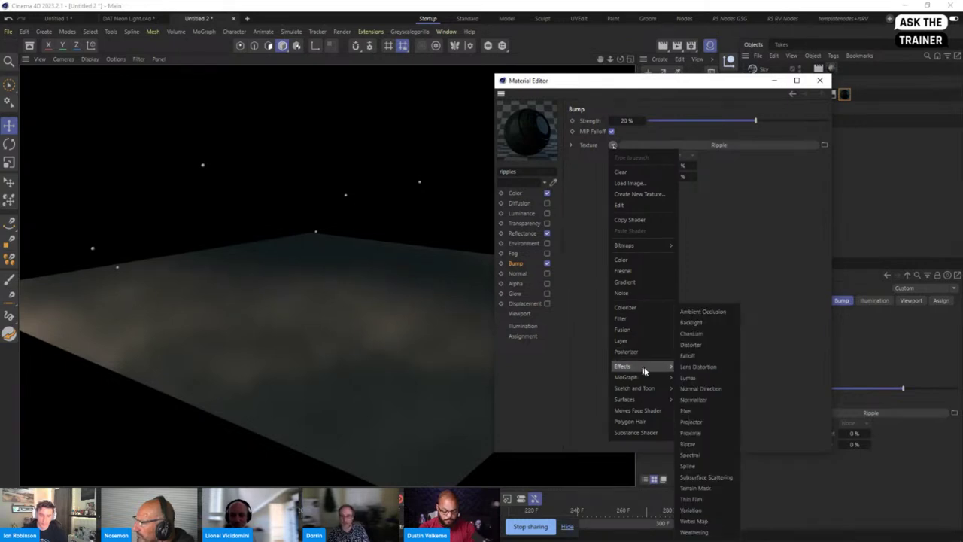
left_click(707, 445)
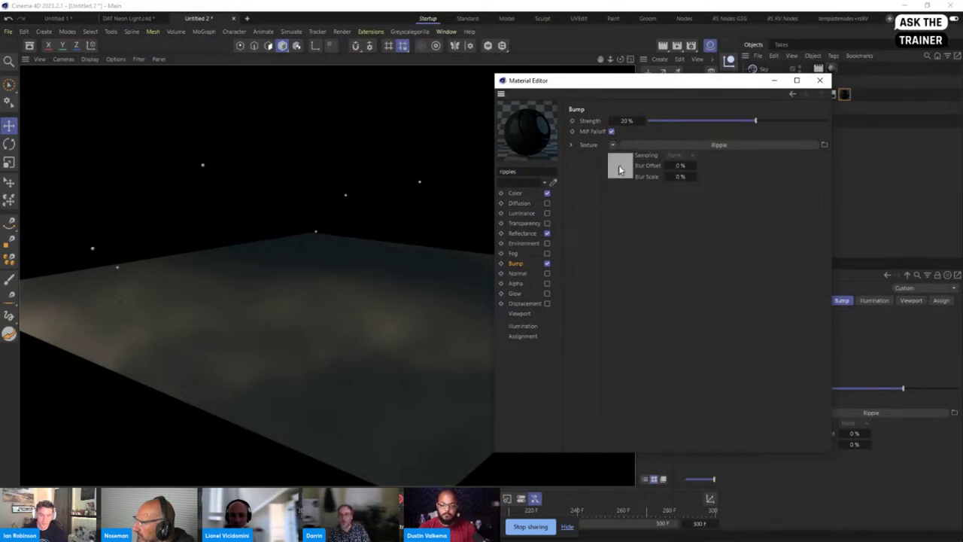
Open the Ripple shader's properties and examine its Particles and Object links
left_click(622, 167)
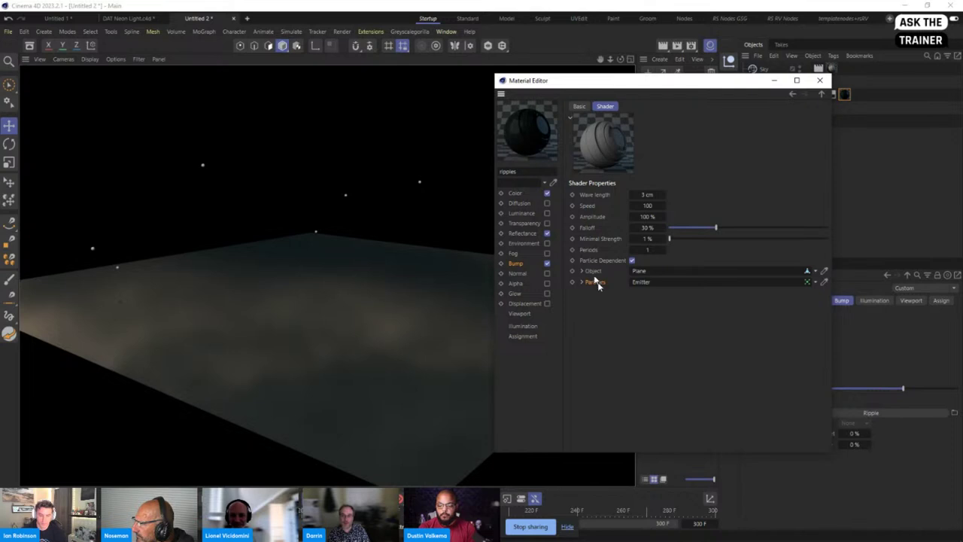
left_click(595, 281)
left_click(594, 273)
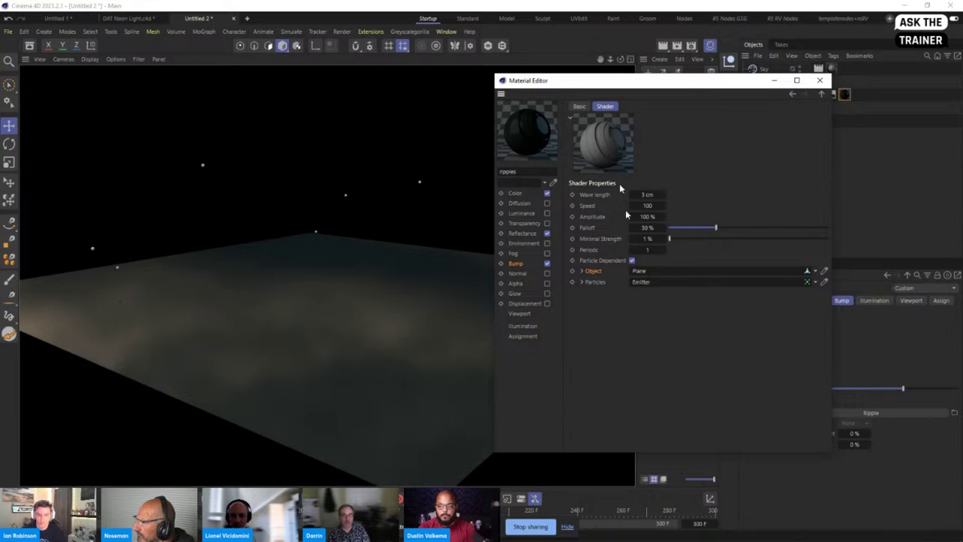
Uncover the object list, select the particle emitter, and open the help page for the Ripple shader's Falloff parameter
left_click_drag(640, 85, 370, 112)
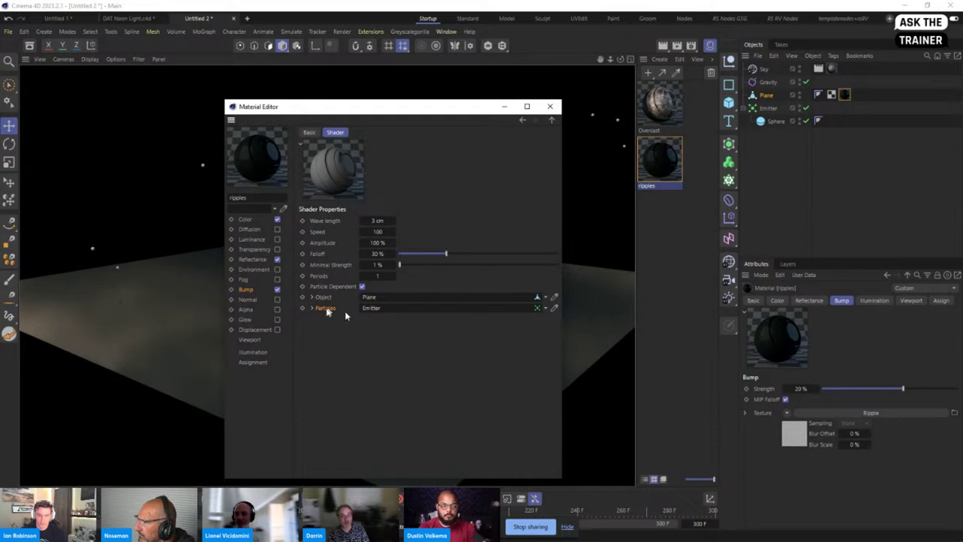
left_click(756, 109)
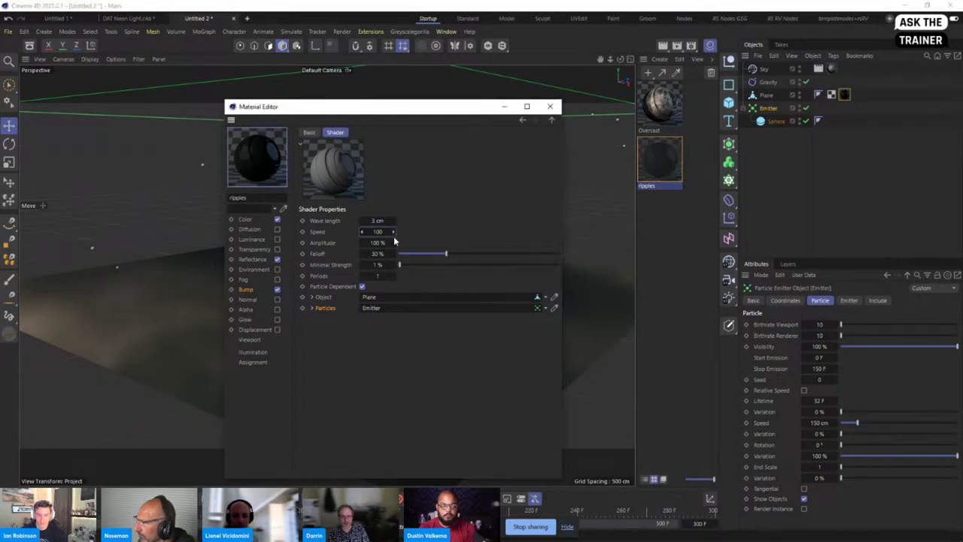
left_click(384, 243)
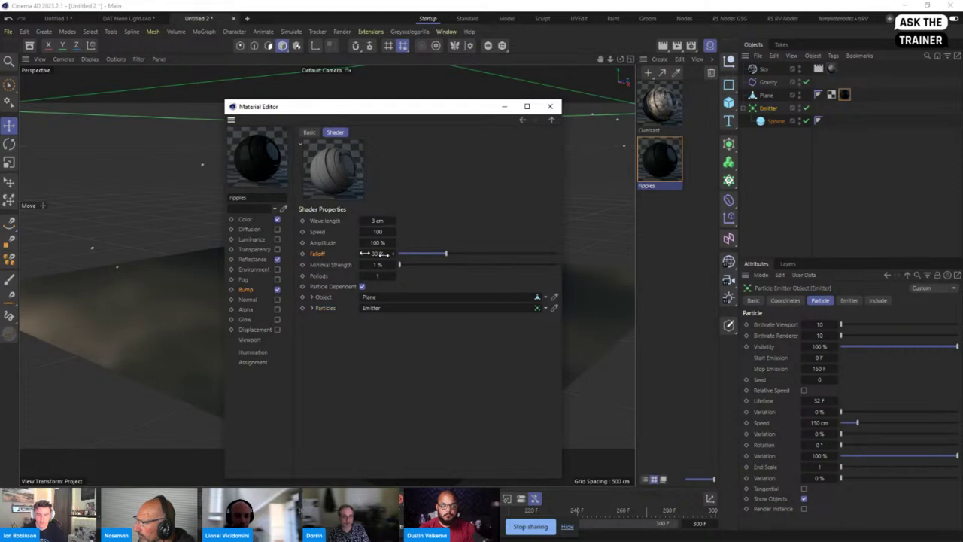
right_click(320, 256)
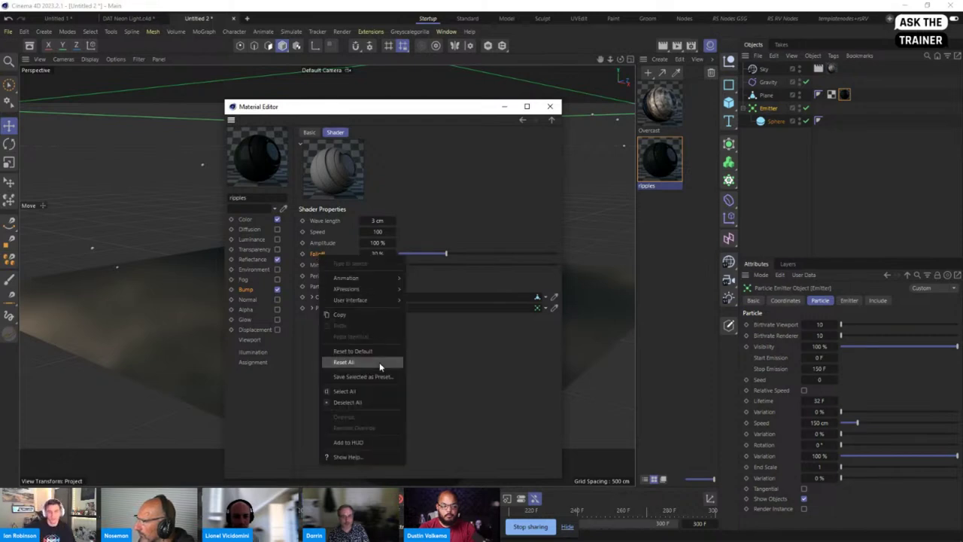
left_click(376, 459)
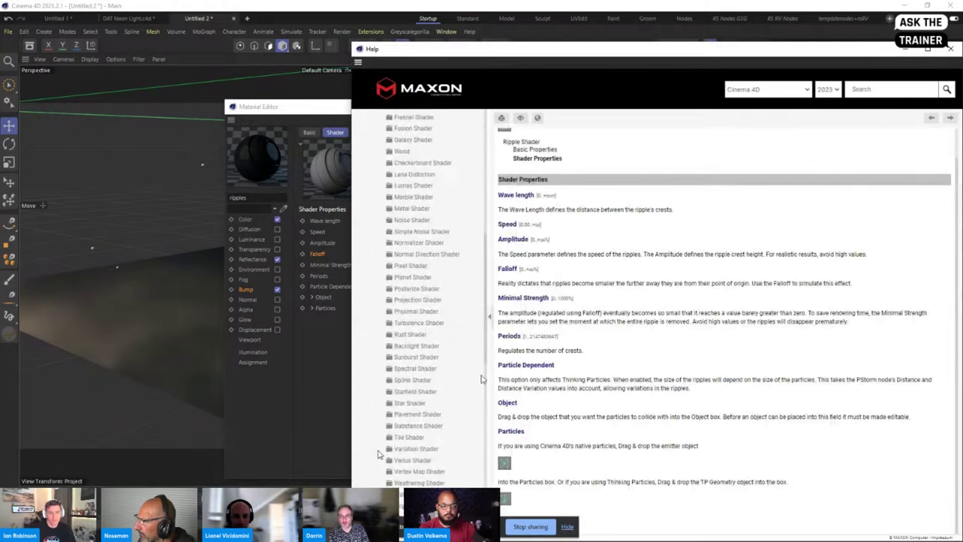